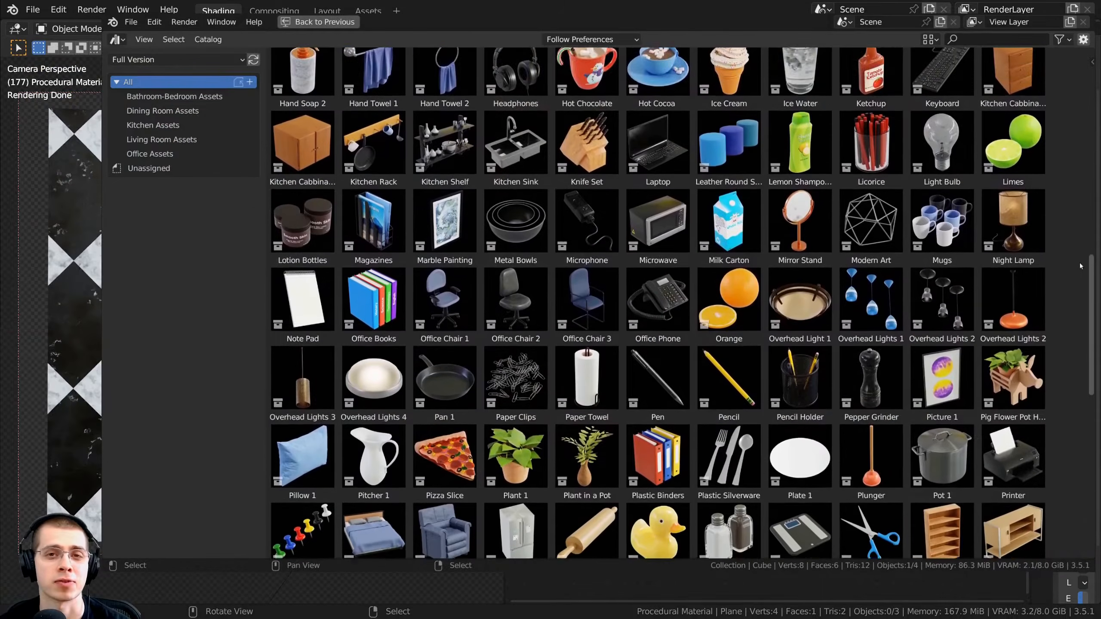
Browse the furniture asset library and place the Cookie Jar and vase assets from Kitchen Assets in the refrigerator scene.
{"action": "scroll", "coordinate": [1080, 299], "scroll_direction": "down", "scroll_amount": 5}
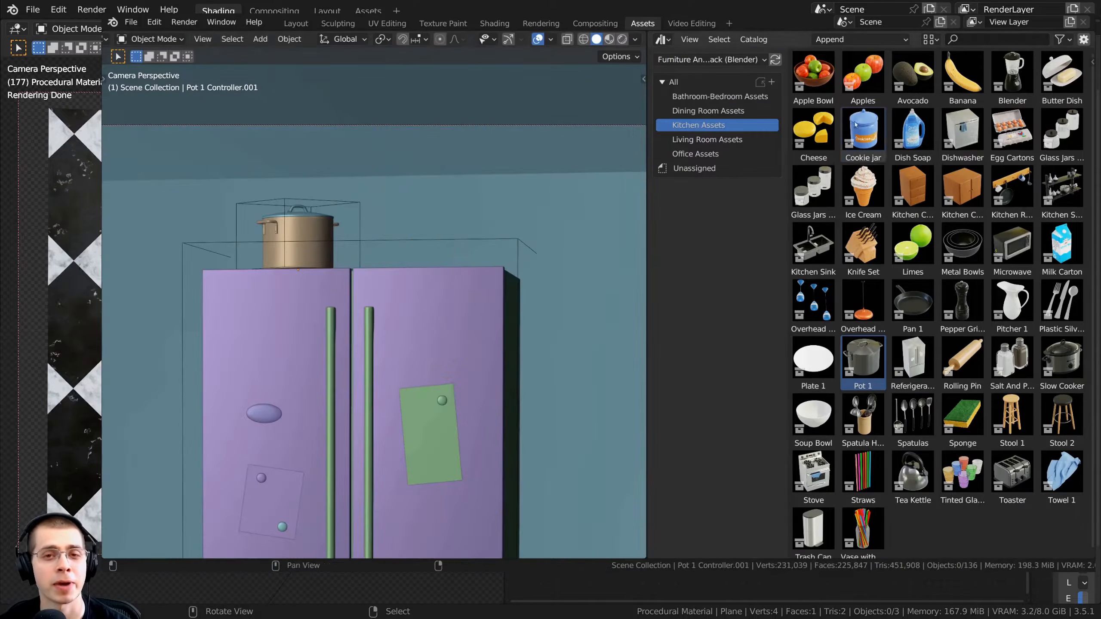
{"action": "left_click_drag", "start_coordinate": [863, 123], "coordinate": [432, 173]}
{"action": "left_click_drag", "start_coordinate": [862, 525], "coordinate": [372, 330]}
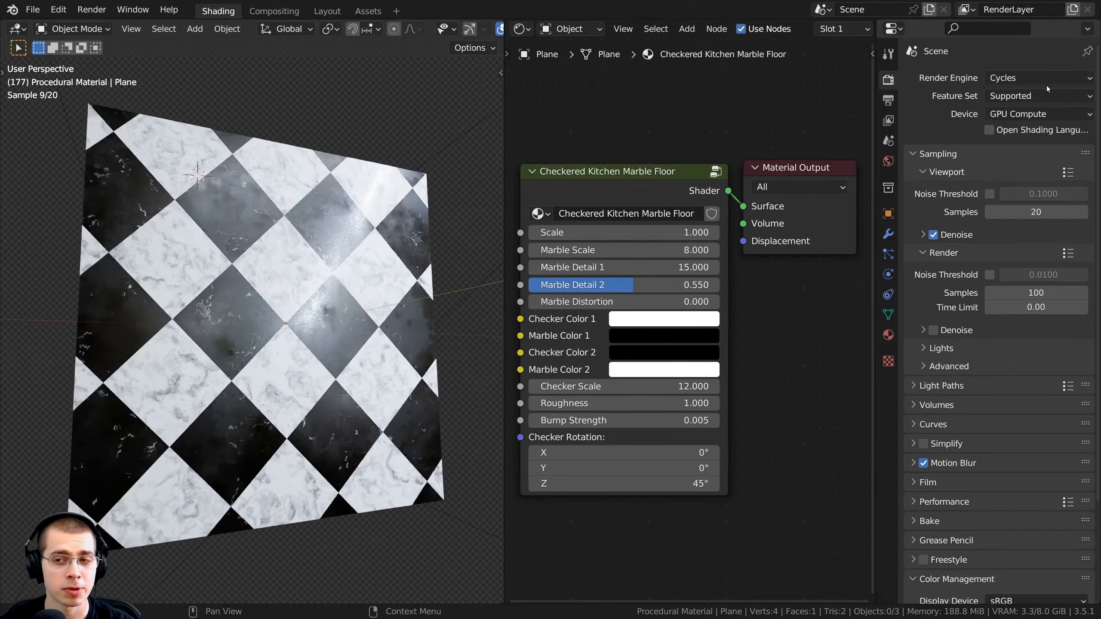
Switch the scene's render engine from Cycles to Eevee.
{"action": "left_click", "coordinate": [1028, 79]}
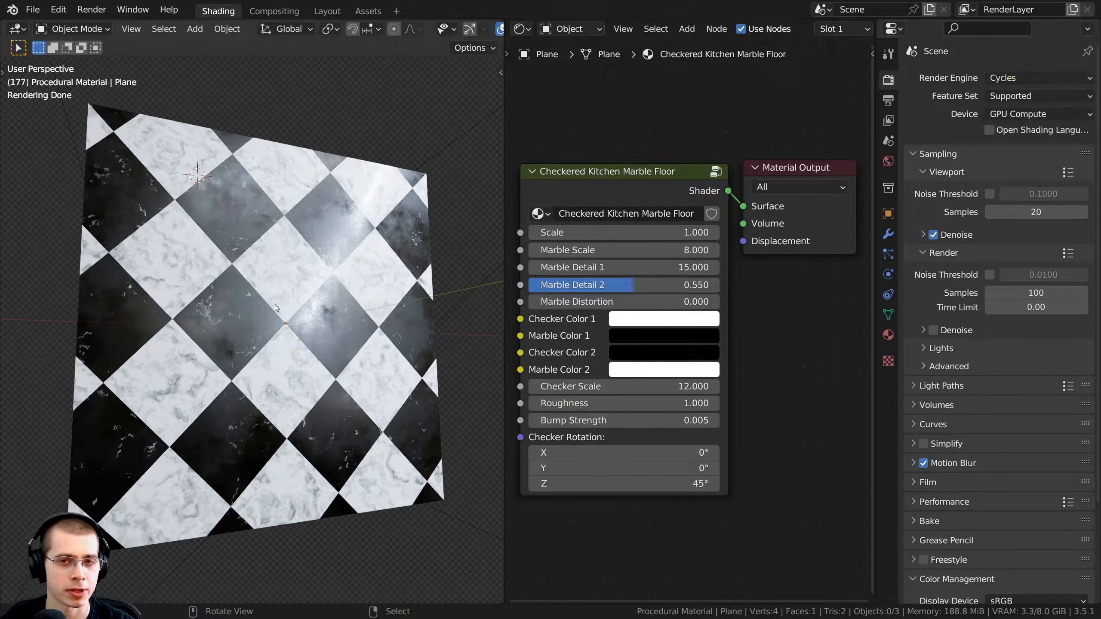
{"action": "middle_click_drag", "start_coordinate": [295, 381], "coordinate": [282, 385]}
{"action": "left_click", "coordinate": [999, 80]}
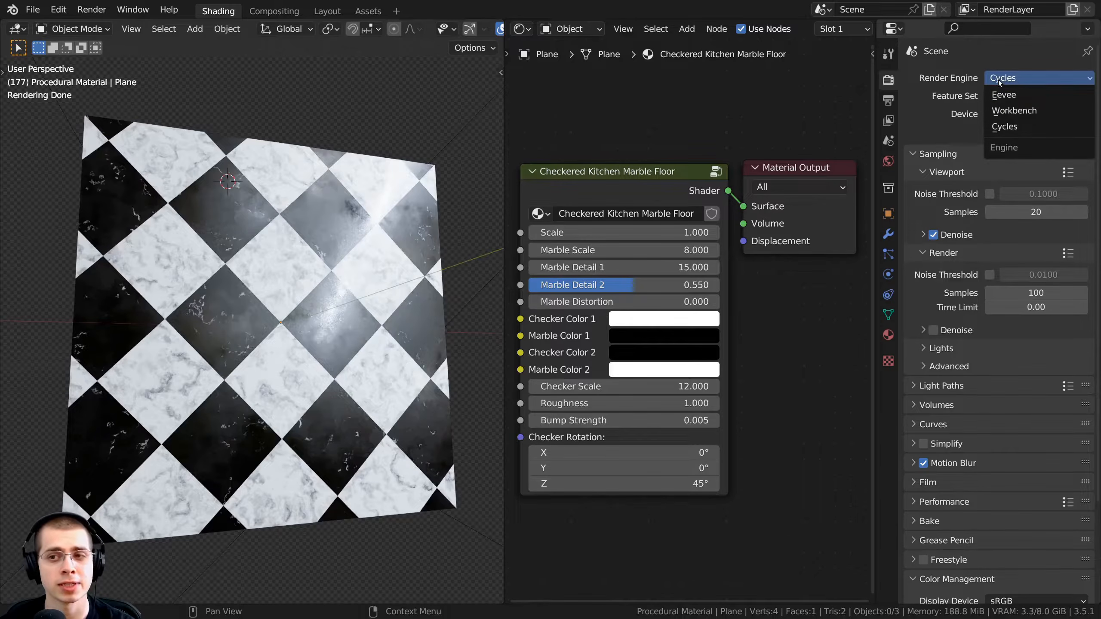
{"action": "left_click", "coordinate": [1020, 96]}
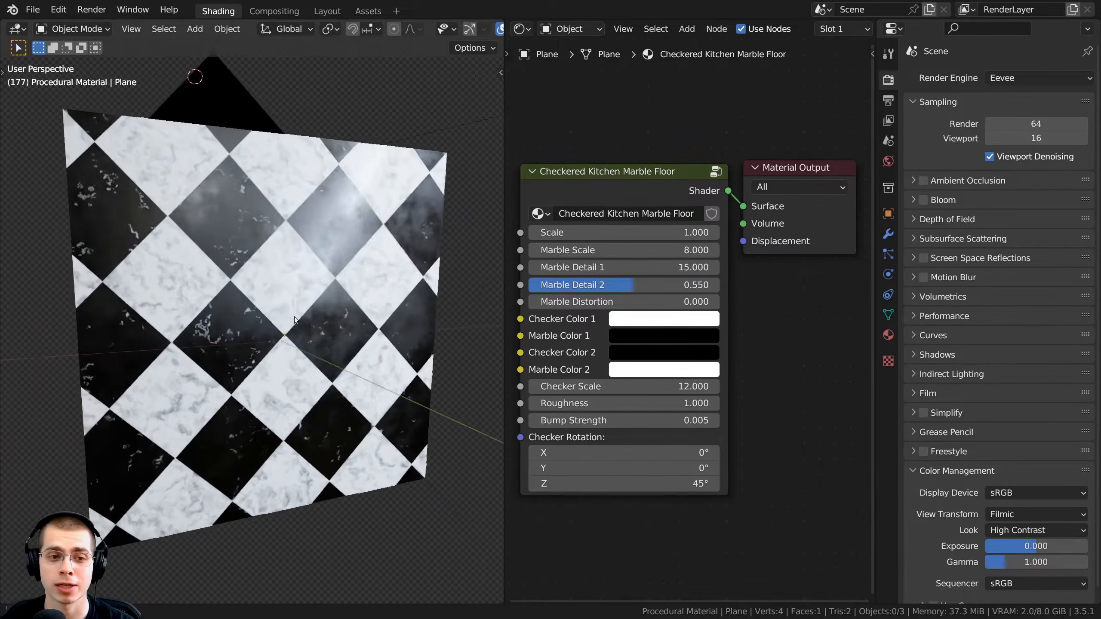
Examine the checkered marble plane under Eevee from several angles in the enlarged and normal viewport.
{"action": "key", "text": "ctrl+space"}
{"action": "scroll", "coordinate": [558, 330], "scroll_direction": "down", "scroll_amount": 2}
{"action": "middle_click_drag", "start_coordinate": [550, 349], "coordinate": [663, 269]}
{"action": "left_click", "coordinate": [239, 9]}
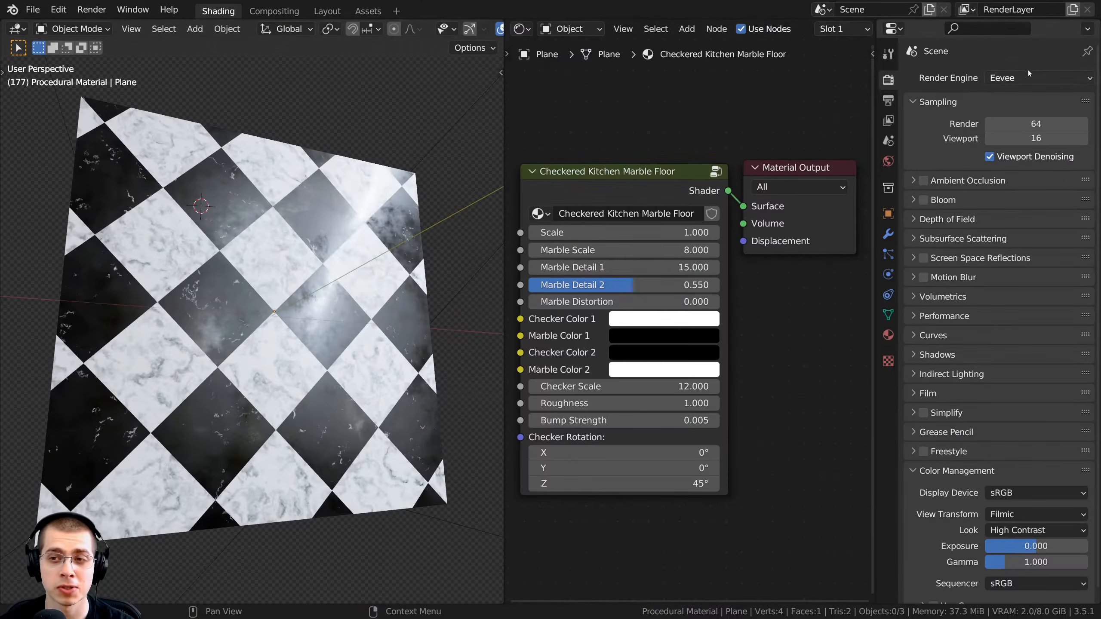
{"action": "left_click", "coordinate": [1025, 77]}
{"action": "middle_click_drag", "start_coordinate": [359, 281], "coordinate": [340, 306]}
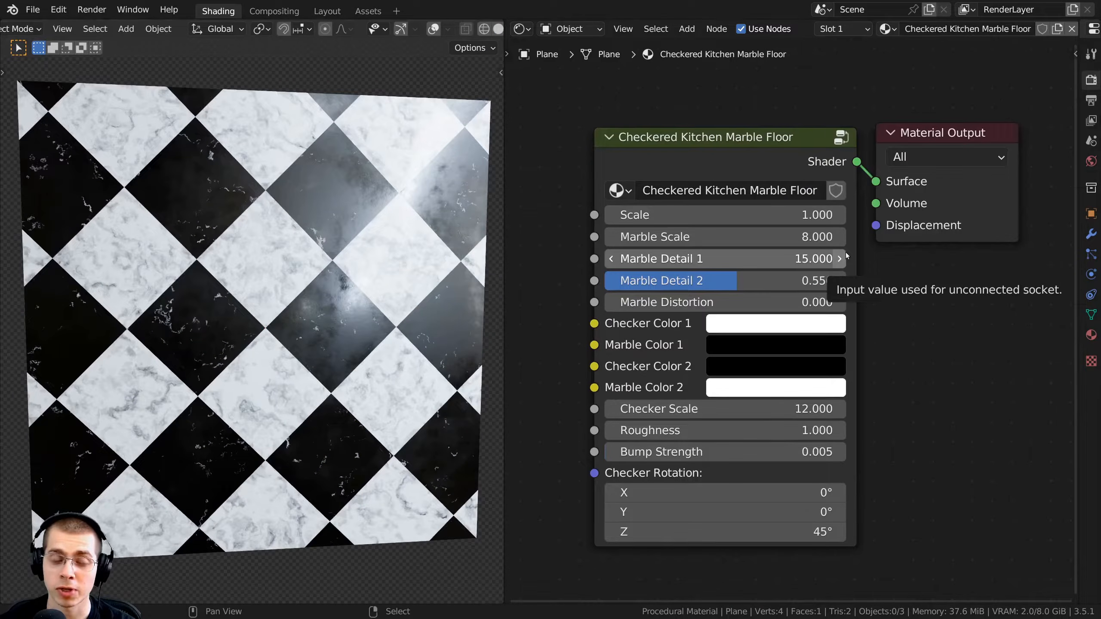
{"action": "middle_click_drag", "start_coordinate": [423, 421], "coordinate": [525, 305]}
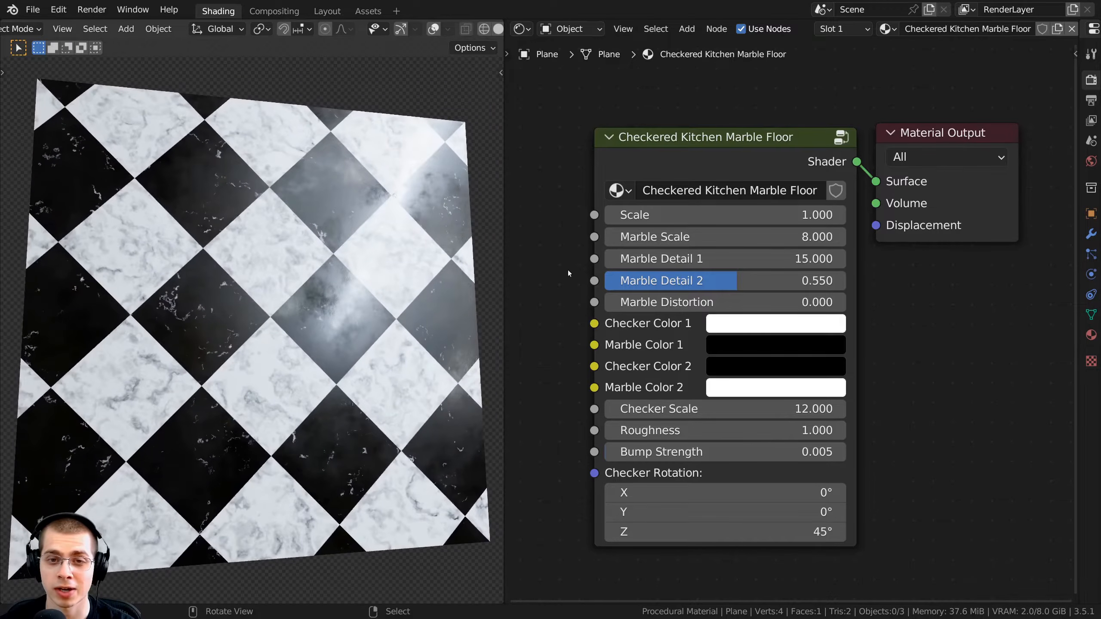
Reposition the Checkered Kitchen Marble Floor node and try other Scale and Marble Scale values.
{"action": "left_click_drag", "start_coordinate": [699, 145], "coordinate": [688, 134]}
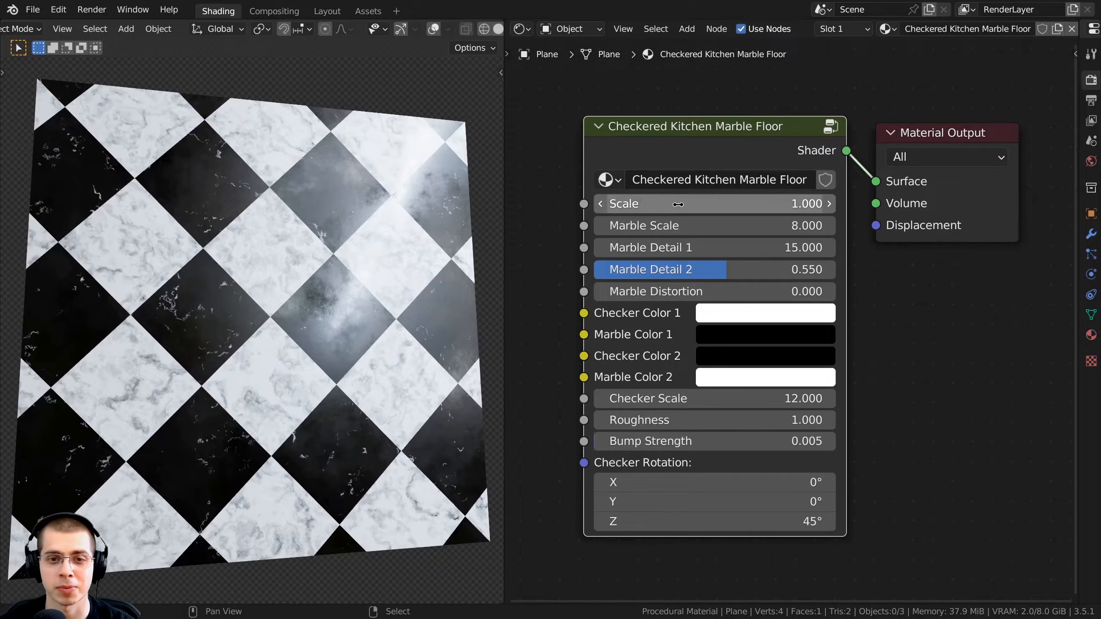
{"action": "left_click_drag", "start_coordinate": [627, 208], "coordinate": [724, 226]}
{"action": "right_click", "coordinate": [662, 203]}
{"action": "right_click", "coordinate": [724, 225]}
Try other Marble Detail 1, Marble Detail 2 and Marble Distortion values on the marble floor node.
{"action": "left_click_drag", "start_coordinate": [616, 248], "coordinate": [624, 248]}
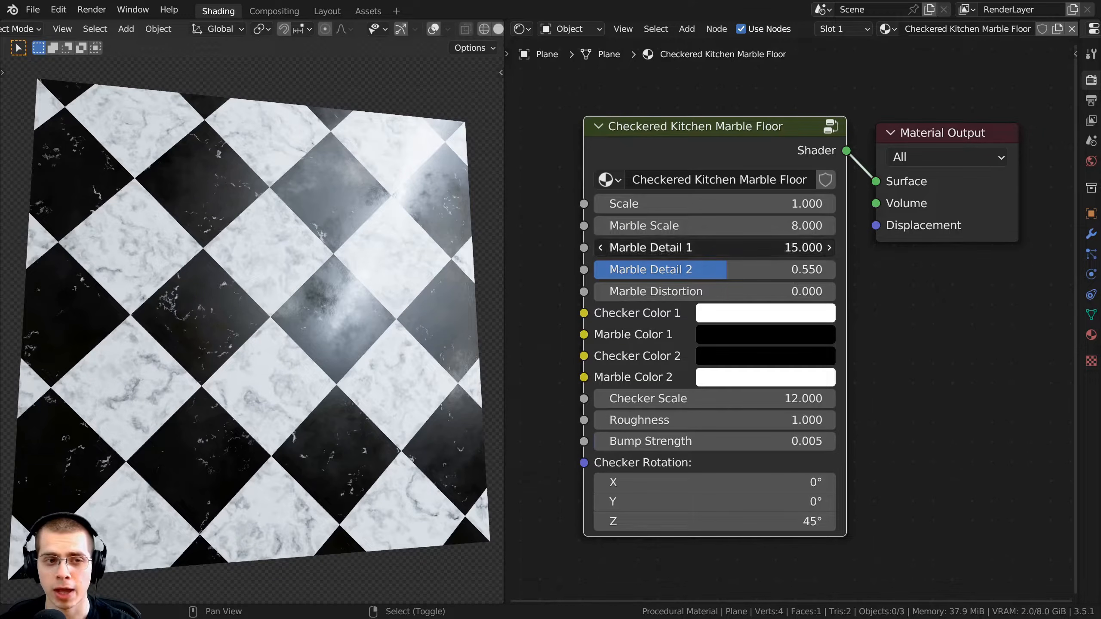
{"action": "left_click_drag", "start_coordinate": [693, 248], "coordinate": [647, 248], "text": "shift"}
{"action": "right_click", "coordinate": [646, 248]}
{"action": "left_click_drag", "start_coordinate": [726, 269], "coordinate": [800, 269]}
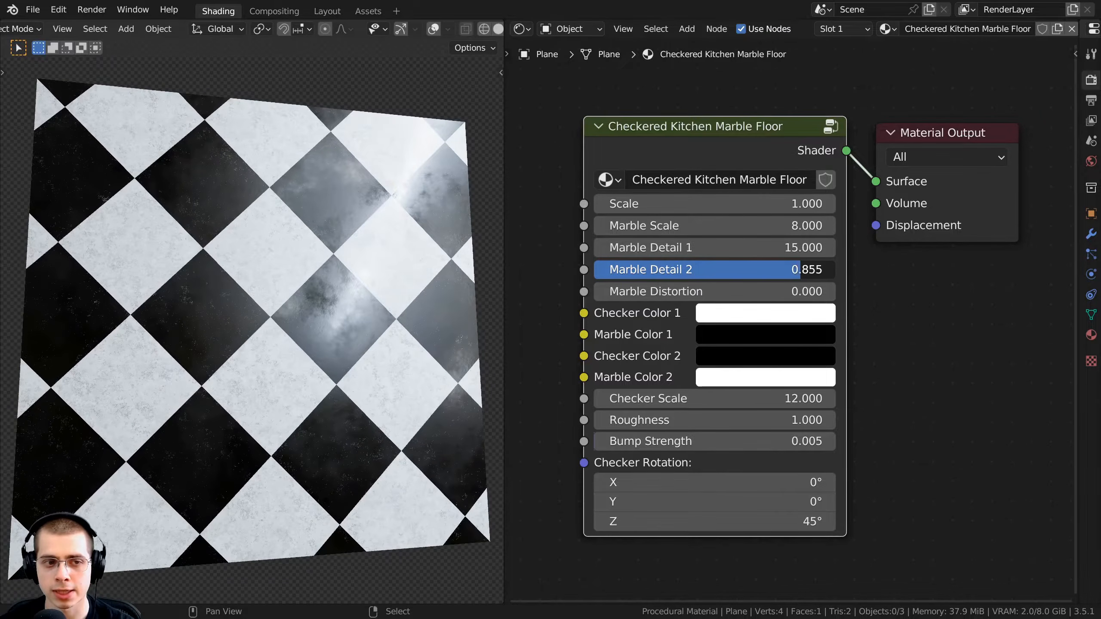
{"action": "right_click", "coordinate": [793, 269]}
{"action": "left_click_drag", "start_coordinate": [683, 292], "coordinate": [732, 291], "text": "shift"}
{"action": "right_click", "coordinate": [732, 291]}
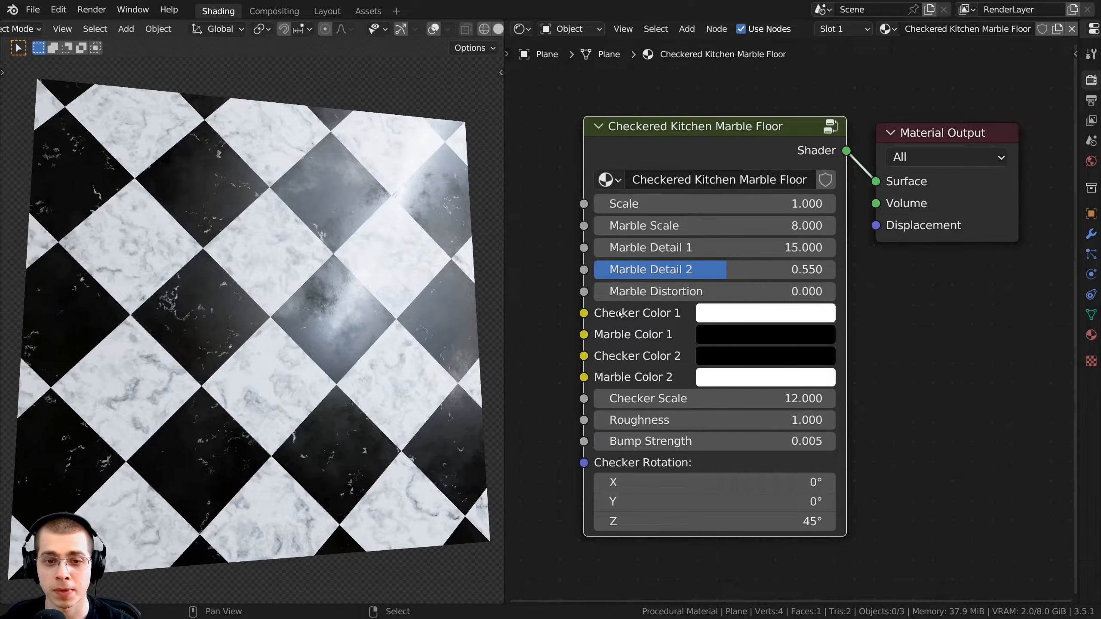
Try different brightness levels for both checker colors and both marble colors of the marble floor node.
{"action": "left_click", "coordinate": [715, 314]}
{"action": "mouse_move", "coordinate": [865, 40]}
{"action": "left_mouse_down"}
{"action": "mouse_move", "coordinate": [865, 126]}
{"action": "mouse_move", "coordinate": [865, 29]}
{"action": "left_mouse_up"}
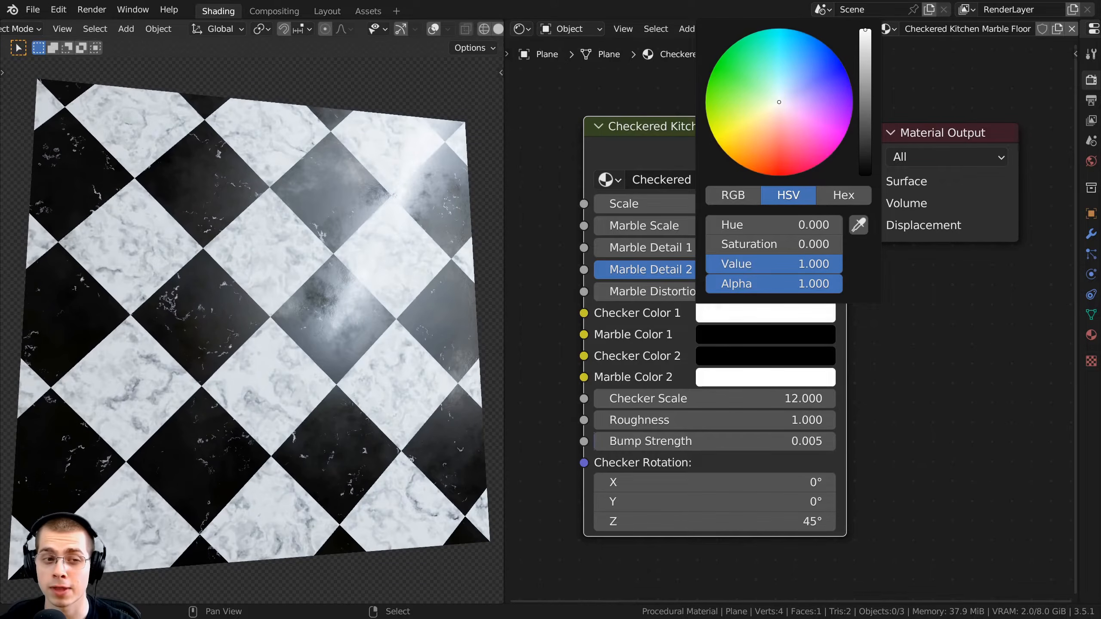
{"action": "left_click", "coordinate": [709, 338]}
{"action": "mouse_move", "coordinate": [865, 196]}
{"action": "left_mouse_down"}
{"action": "mouse_move", "coordinate": [865, 52]}
{"action": "mouse_move", "coordinate": [865, 196]}
{"action": "left_mouse_up"}
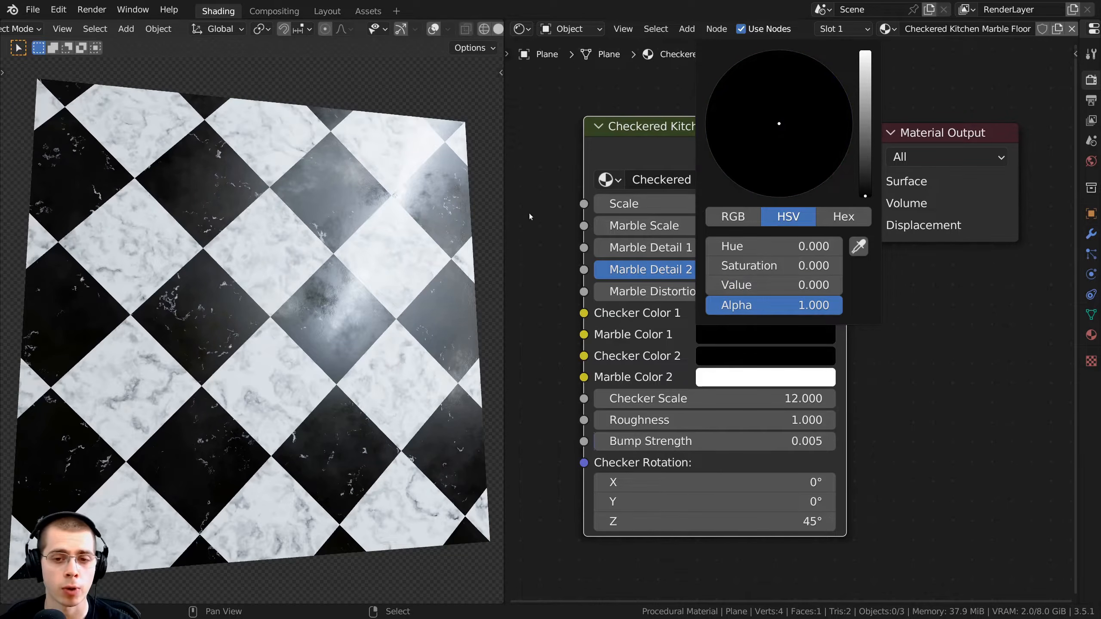
{"action": "left_click", "coordinate": [720, 362]}
{"action": "mouse_move", "coordinate": [861, 201]}
{"action": "left_mouse_down"}
{"action": "mouse_move", "coordinate": [864, 155]}
{"action": "mouse_move", "coordinate": [865, 217]}
{"action": "left_mouse_up"}
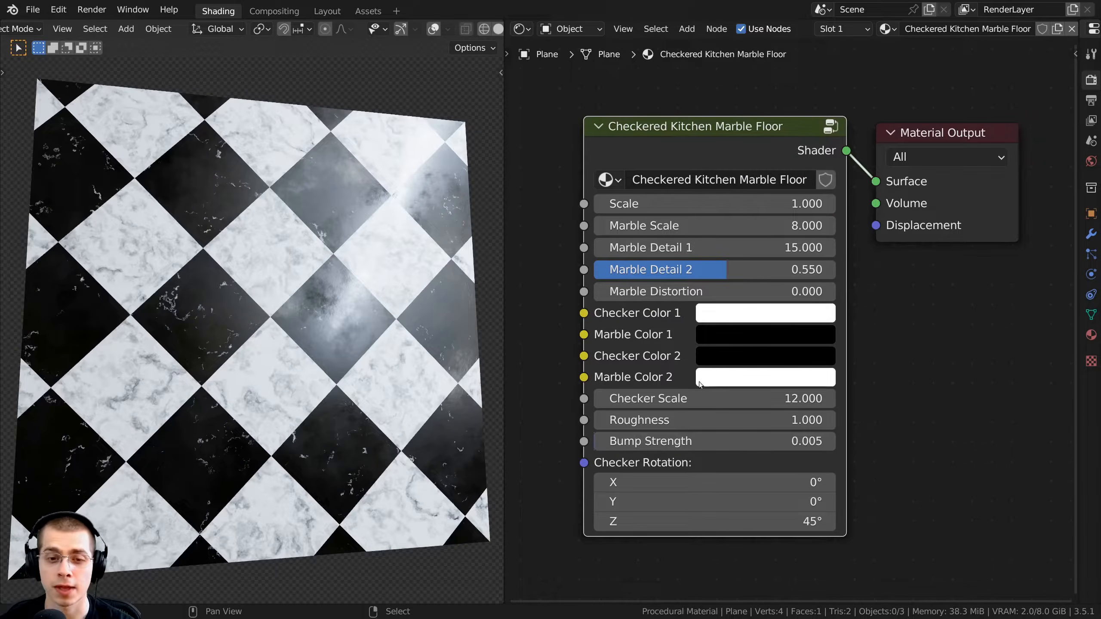
{"action": "left_click", "coordinate": [754, 378]}
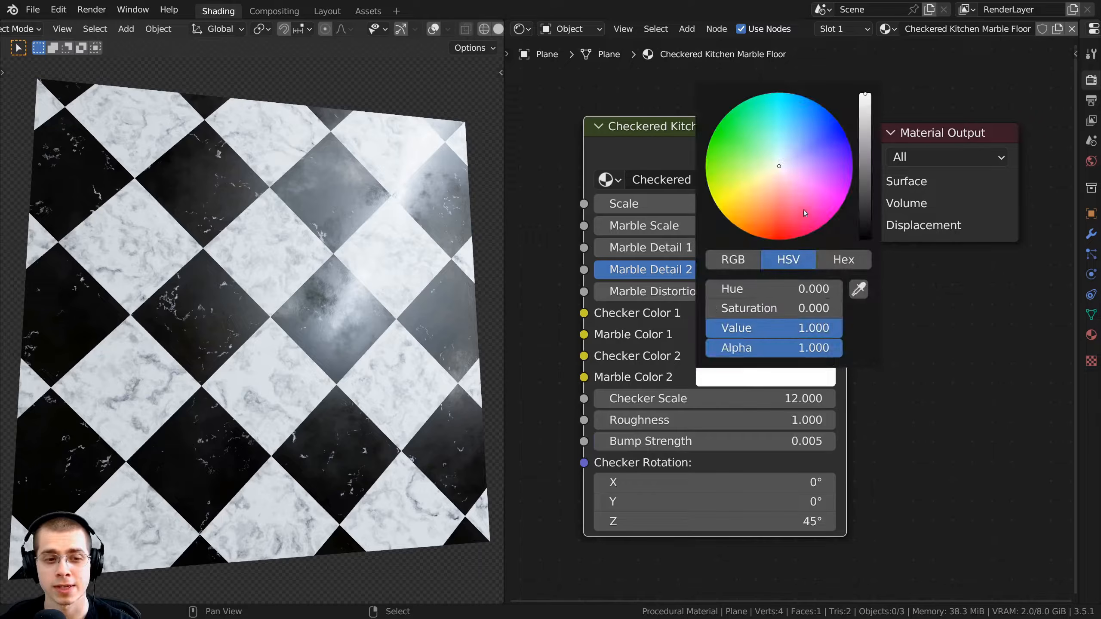
{"action": "left_click_drag", "start_coordinate": [863, 144], "coordinate": [864, 93]}
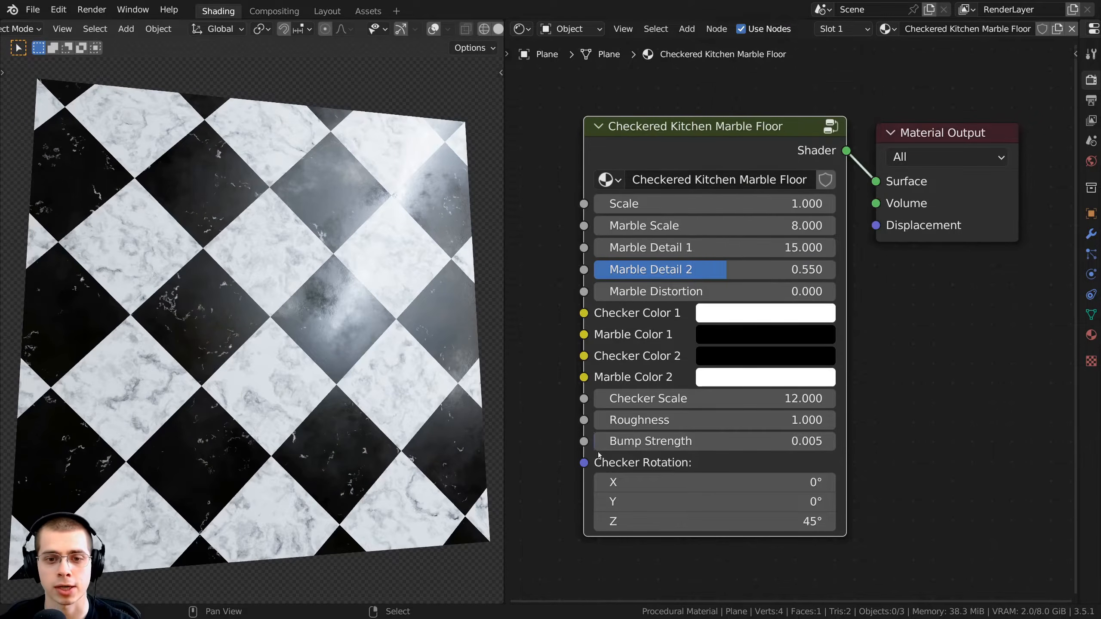
Try other Checker Scale, Roughness and Bump Strength values on the marble floor node.
{"action": "mouse_move", "coordinate": [657, 399]}
{"action": "left_mouse_down"}
{"action": "mouse_move", "coordinate": [628, 400]}
{"action": "mouse_move", "coordinate": [694, 399]}
{"action": "mouse_move", "coordinate": [657, 399]}
{"action": "left_mouse_up"}
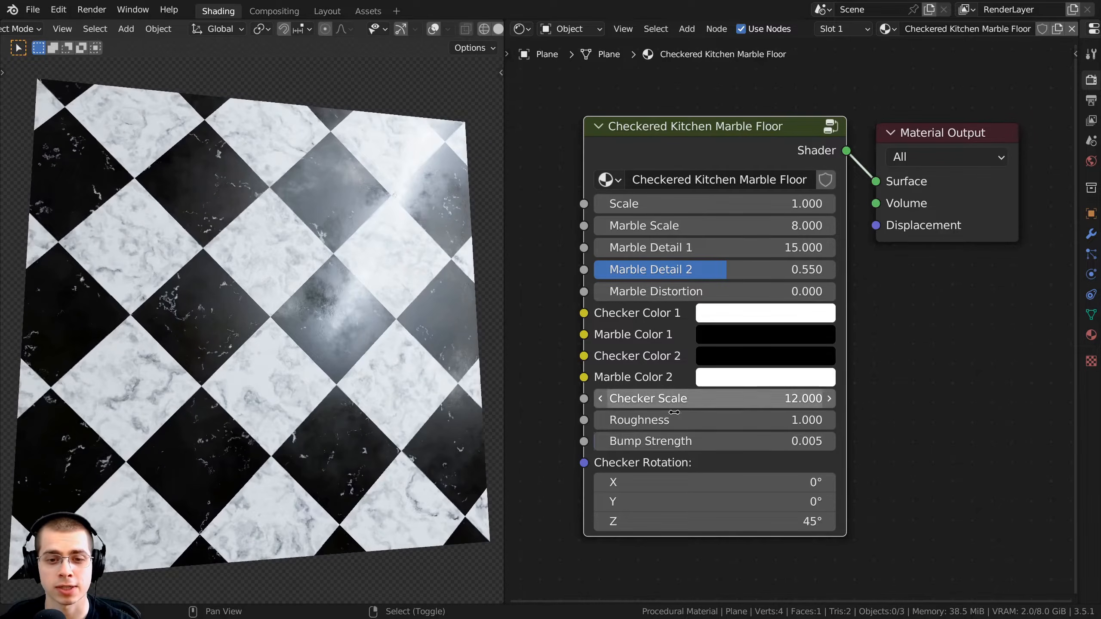
{"action": "mouse_move", "coordinate": [715, 420]}
{"action": "left_mouse_down"}
{"action": "mouse_move", "coordinate": [667, 420]}
{"action": "mouse_move", "coordinate": [715, 420]}
{"action": "mouse_move", "coordinate": [716, 441]}
{"action": "mouse_move", "coordinate": [736, 441]}
{"action": "mouse_move", "coordinate": [719, 441]}
{"action": "left_mouse_up"}
{"action": "scroll", "coordinate": [715, 484], "scroll_direction": "down", "scroll_amount": 1}
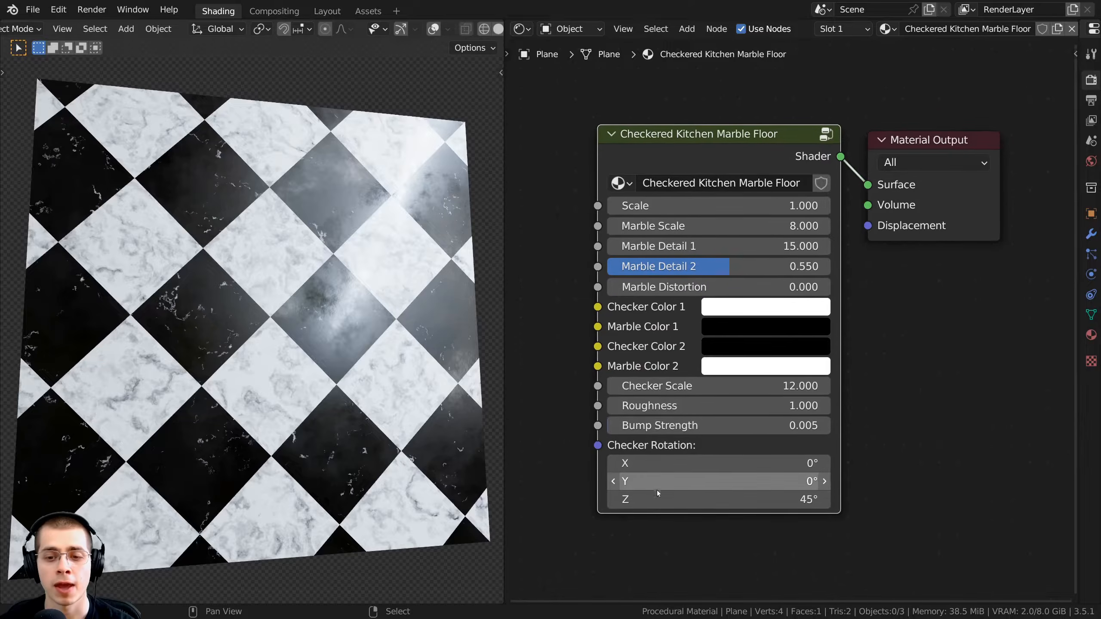
Try a Checker Rotation Z of 0° on the marble floor node, and undo it.
{"action": "mouse_move", "coordinate": [626, 499]}
{"action": "left_mouse_down"}
{"action": "mouse_move", "coordinate": [642, 499]}
{"action": "mouse_move", "coordinate": [576, 500]}
{"action": "mouse_move", "coordinate": [623, 500]}
{"action": "left_mouse_up"}
{"action": "type", "text": "0"}
{"action": "key", "text": "Return"}
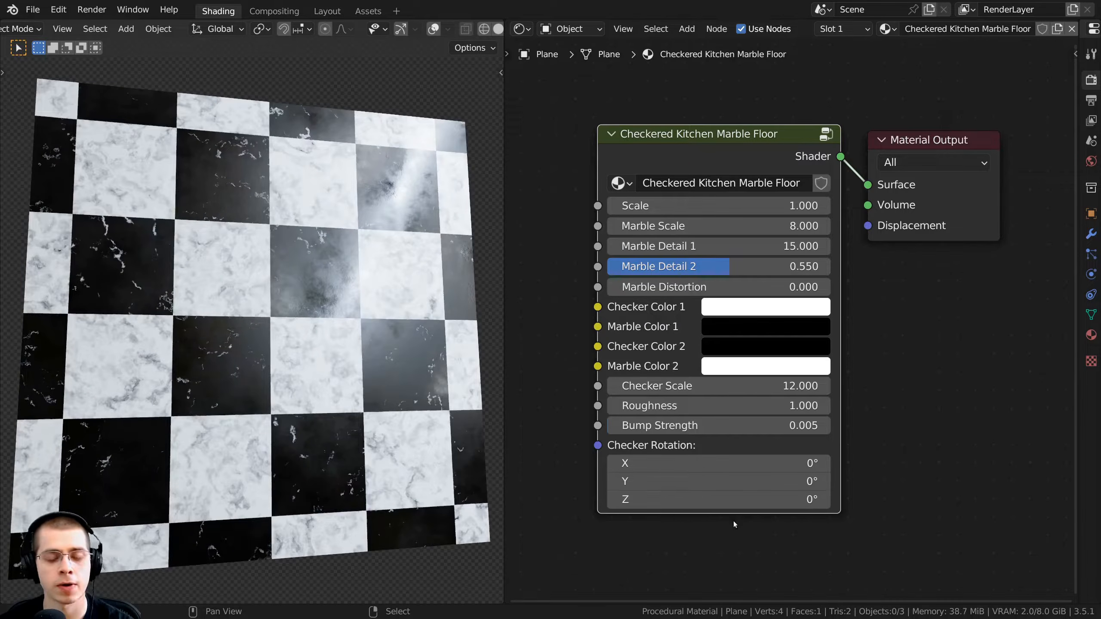
{"action": "key", "text": "ctrl+z"}
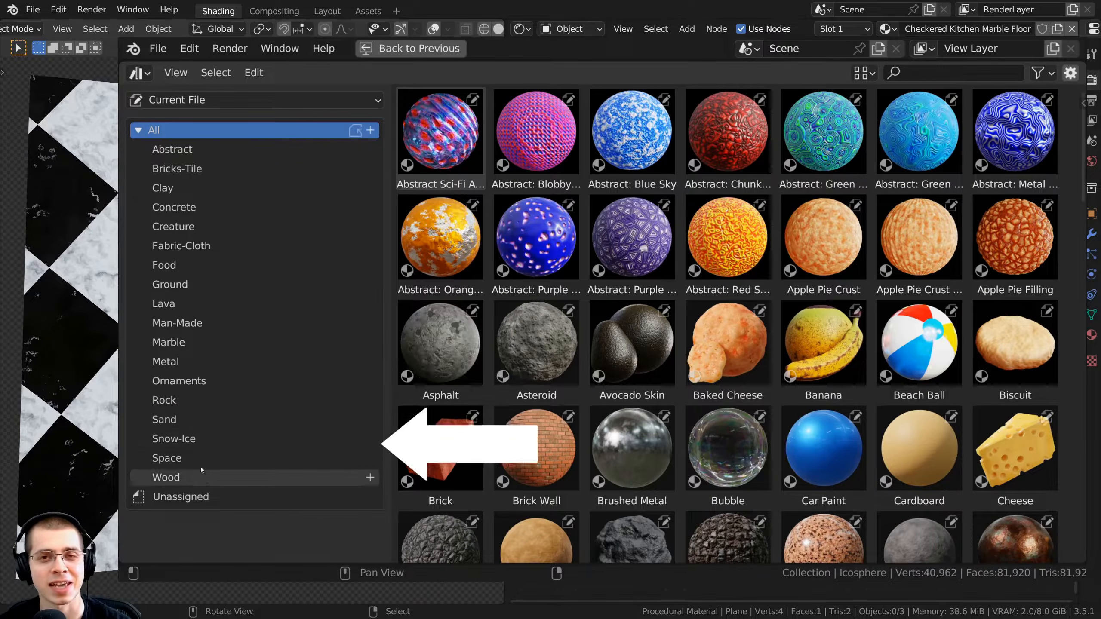
Browse the Rock, Lava, Space, Ground, Abstract, Food, Wood and Ornaments catalogs of the material library.
{"action": "left_click", "coordinate": [189, 395]}
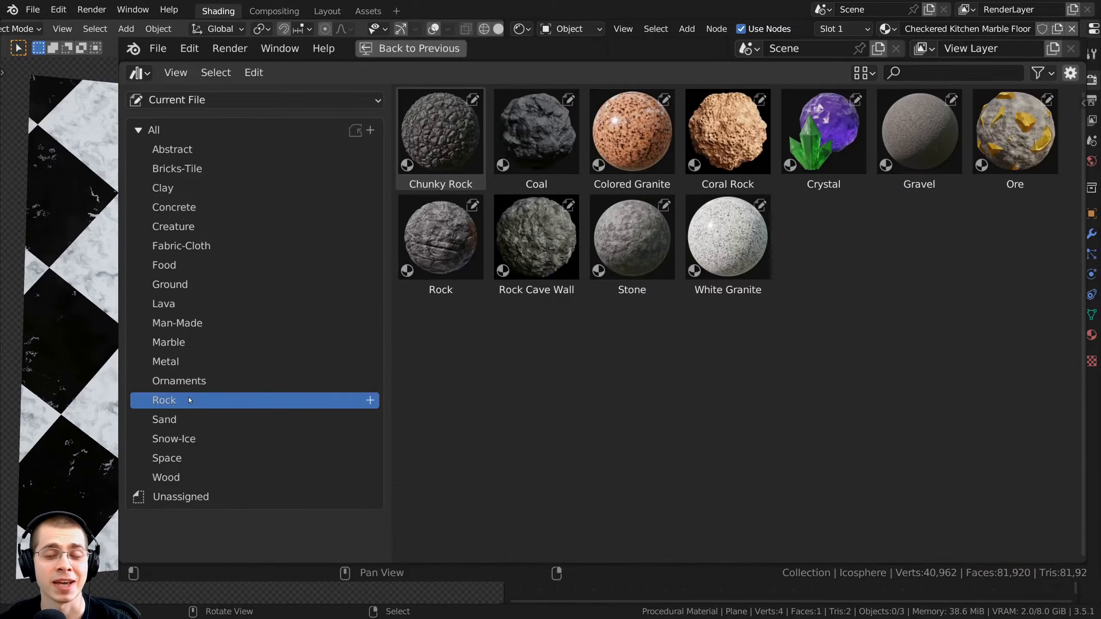
{"action": "left_click", "coordinate": [180, 309]}
{"action": "left_click", "coordinate": [185, 463]}
{"action": "left_click", "coordinate": [180, 287]}
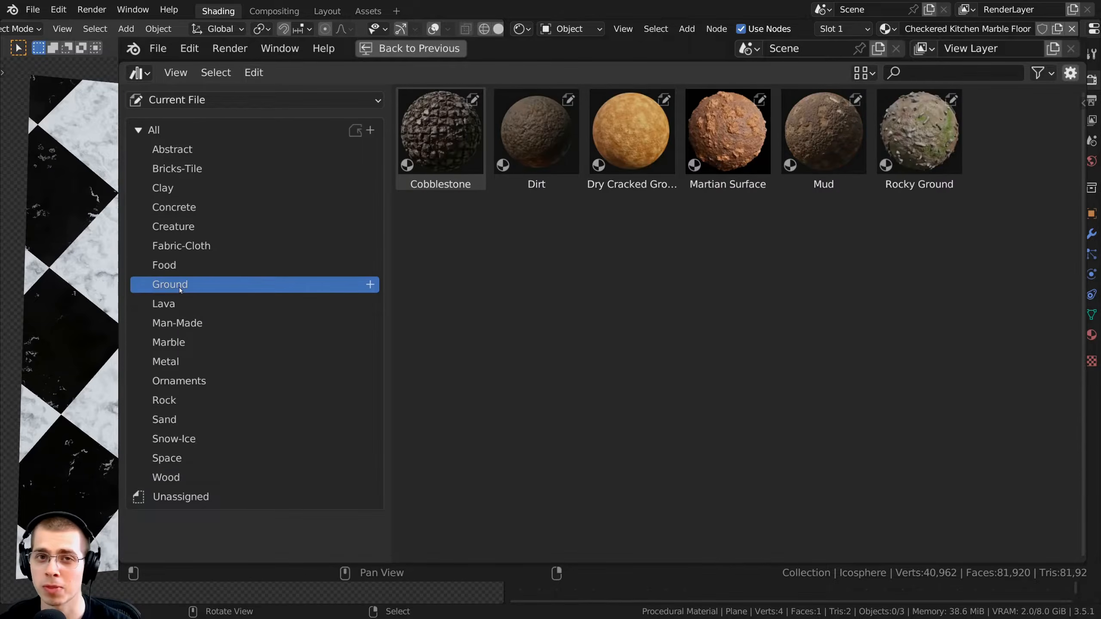
{"action": "left_click", "coordinate": [232, 152]}
{"action": "left_click", "coordinate": [212, 266]}
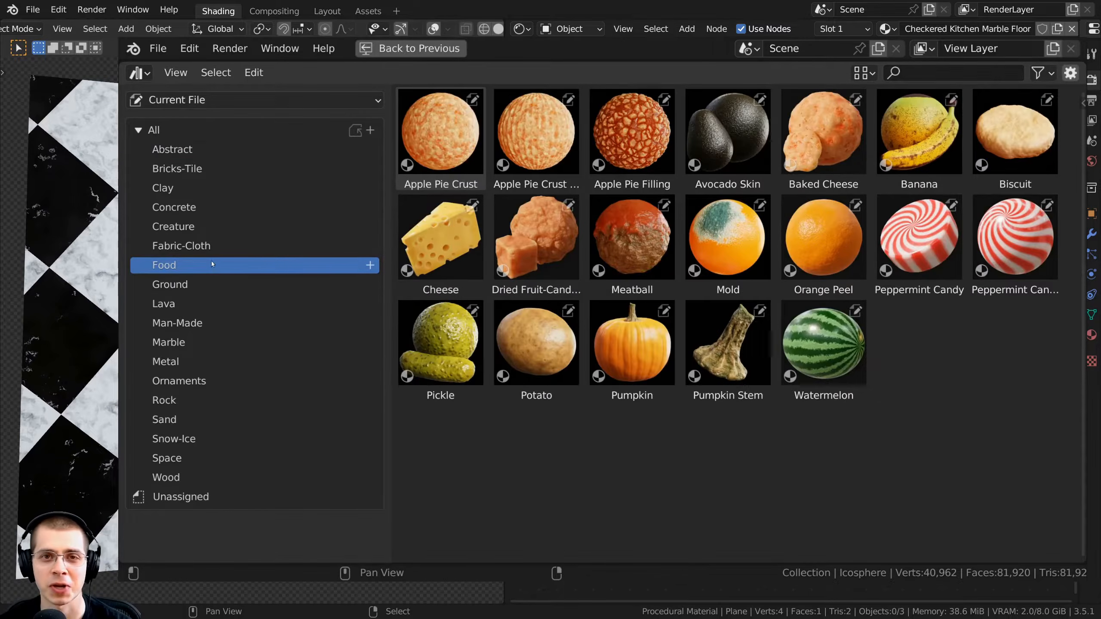
{"action": "left_click", "coordinate": [202, 477]}
{"action": "left_click", "coordinate": [208, 382]}
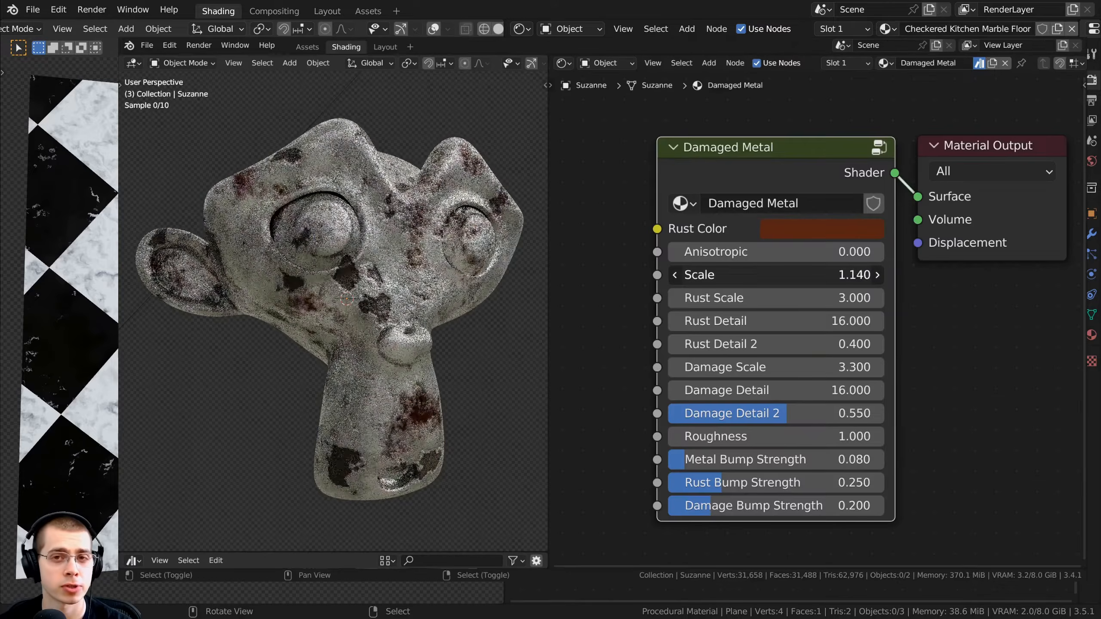
Adjust the Damaged Metal material on Suzanne to Scale 3.410, Rust Scale 1.160 and Rust Detail 2 0.000, and vary its Damage Scale and Damage Detail.
{"action": "mouse_move", "coordinate": [776, 274]}
{"action": "left_mouse_down"}
{"action": "mouse_move", "coordinate": [736, 274]}
{"action": "mouse_move", "coordinate": [750, 274]}
{"action": "left_mouse_up"}
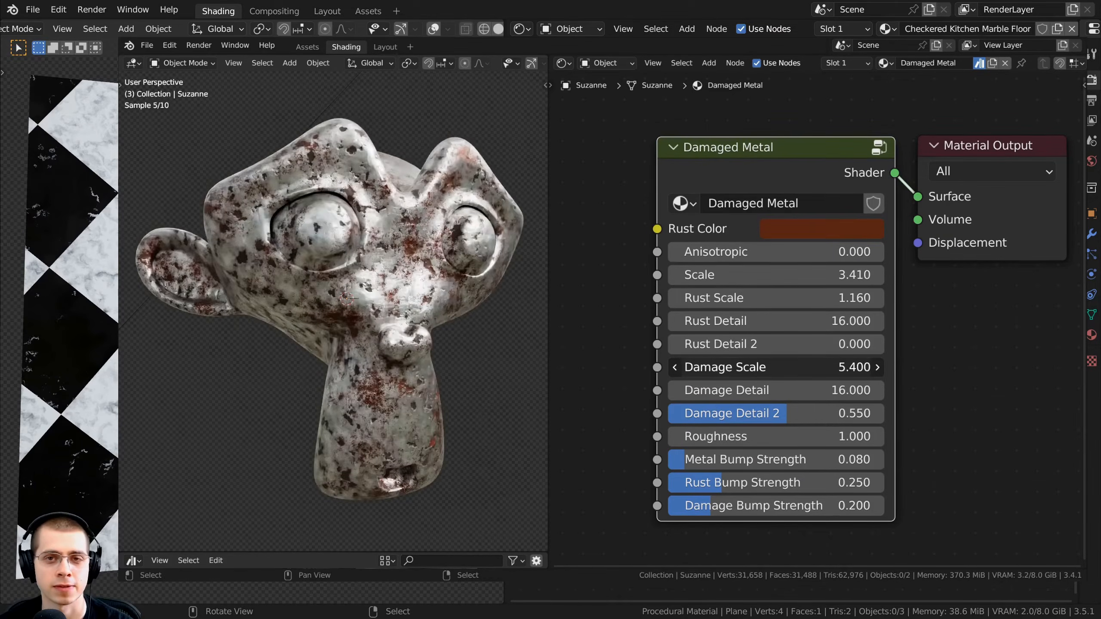
{"action": "left_click_drag", "start_coordinate": [775, 366], "coordinate": [784, 390]}
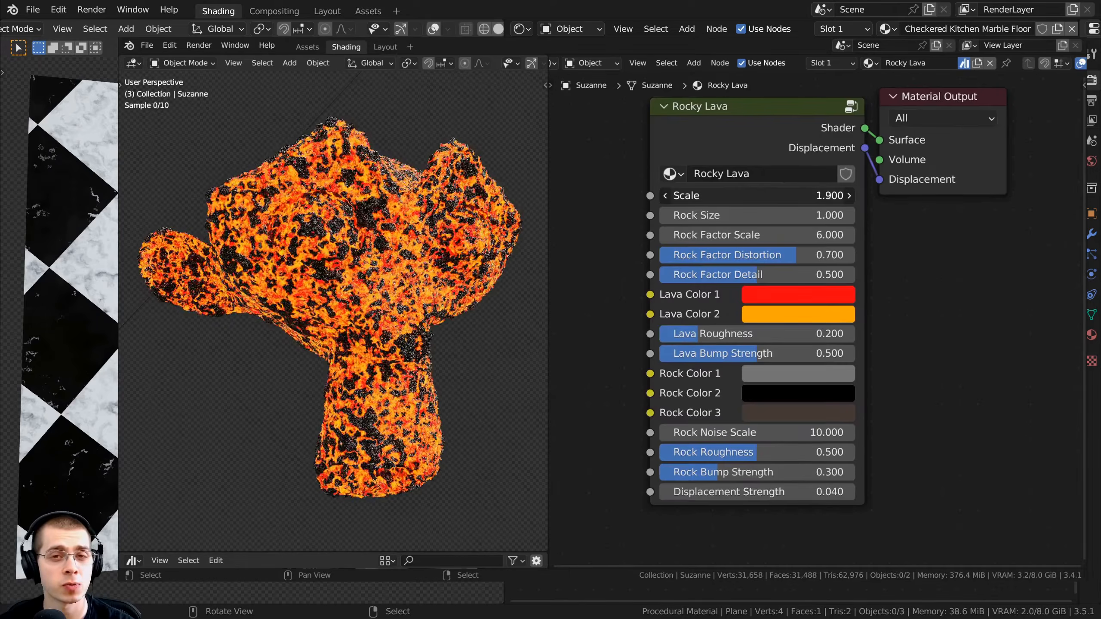
Vary the Rocky Lava material's Scale, Rock Size, Rock Factor Scale and Rock Factor Distortion on Suzanne.
{"action": "left_click_drag", "start_coordinate": [739, 196], "coordinate": [777, 215]}
{"action": "left_click_drag", "start_coordinate": [739, 235], "coordinate": [646, 235]}
{"action": "left_click_drag", "start_coordinate": [739, 255], "coordinate": [802, 255]}
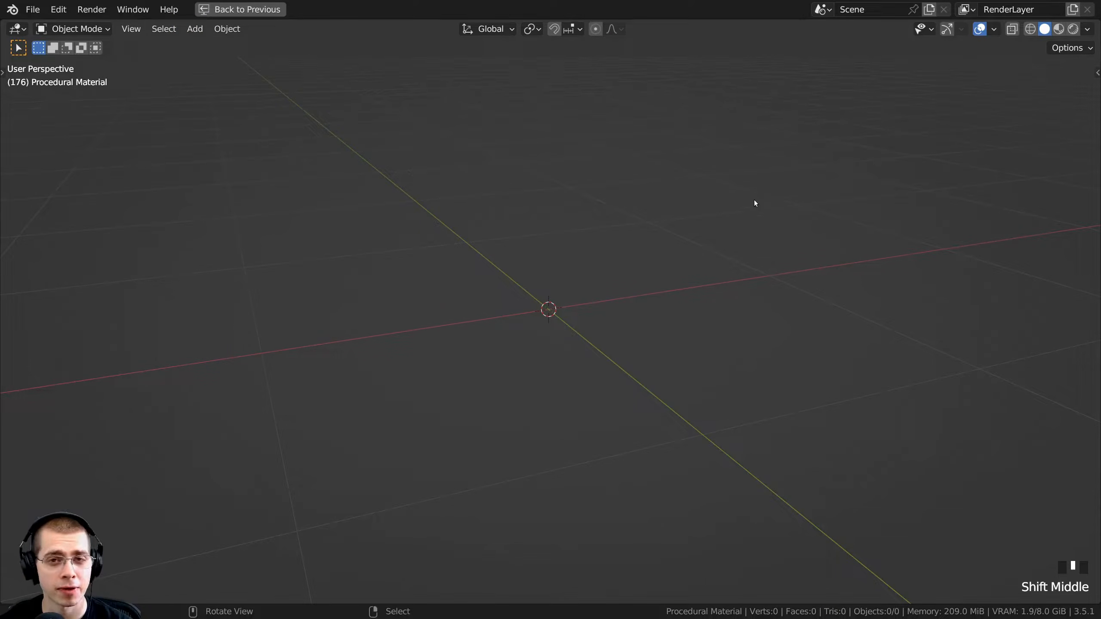
Add a plane mesh at the center of the empty scene.
{"action": "middle_click_drag", "start_coordinate": [705, 234], "coordinate": [712, 249]}
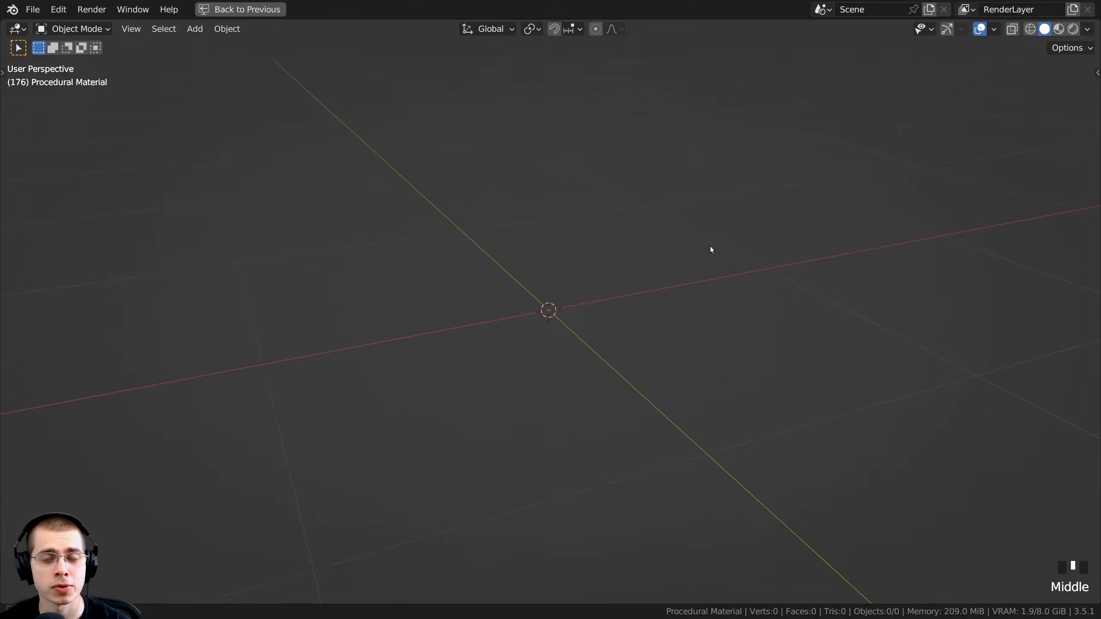
{"action": "scroll", "coordinate": [628, 228], "scroll_direction": "down", "scroll_amount": 1}
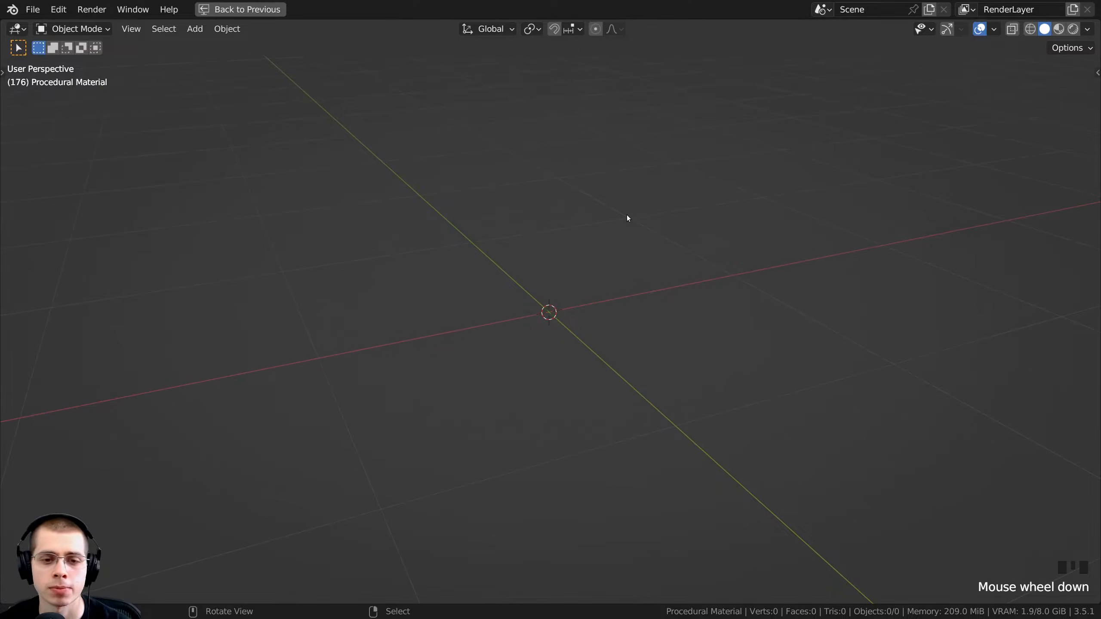
{"action": "middle_click_drag", "start_coordinate": [627, 216], "coordinate": [630, 225]}
{"action": "key", "text": "shift+a"}
{"action": "key", "text": "shift+a"}
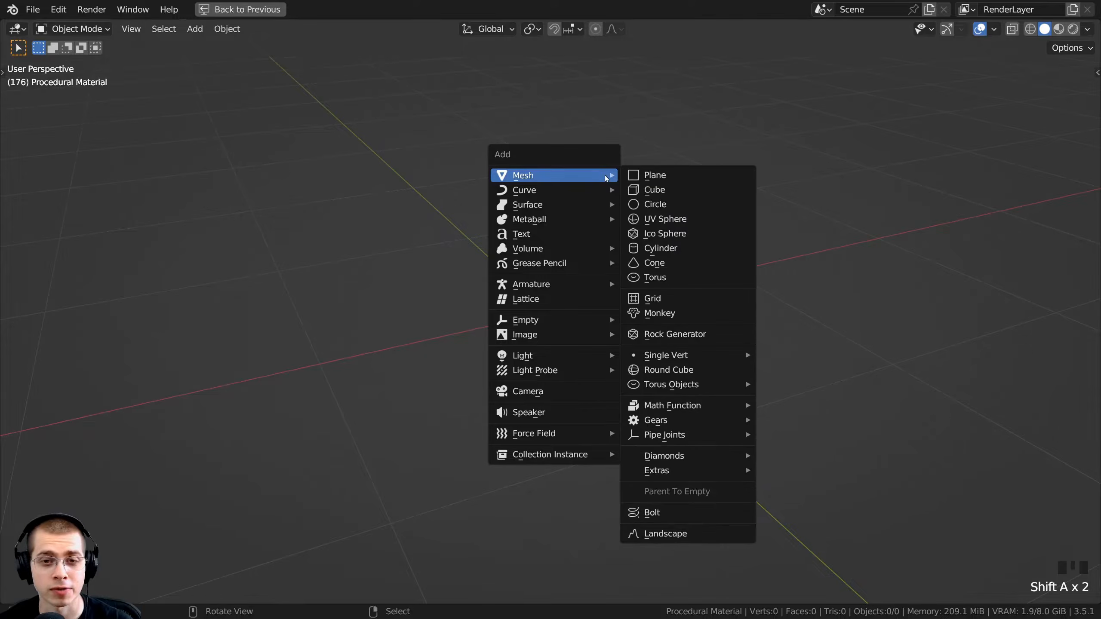
{"action": "left_click", "coordinate": [649, 175]}
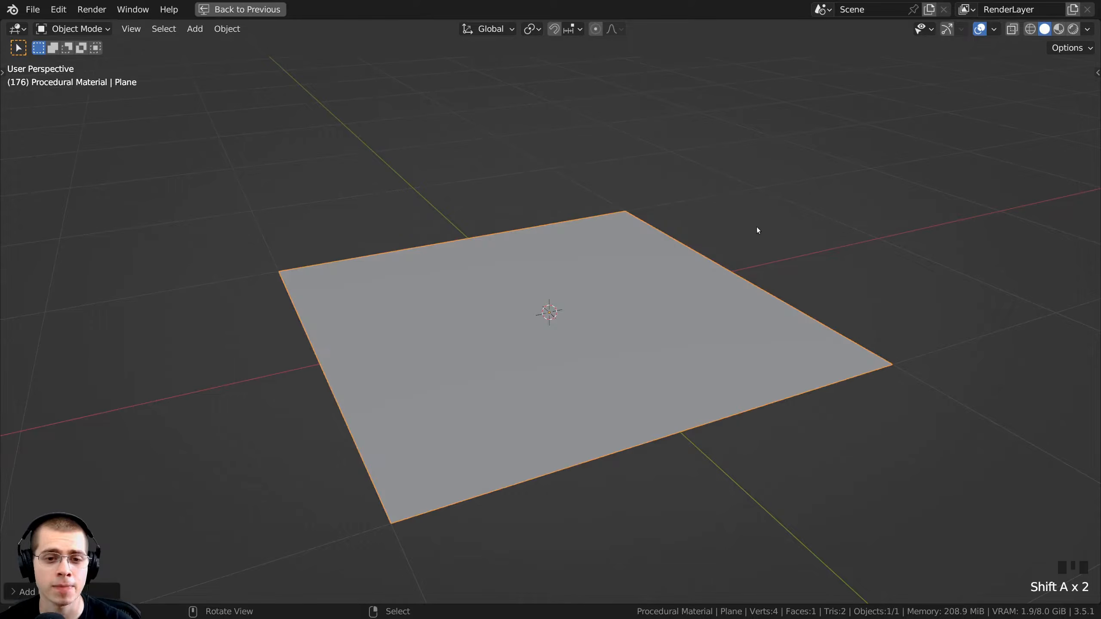
Scale the new plane by a factor of 0.2 on all axes.
{"action": "type", "text": "s."}
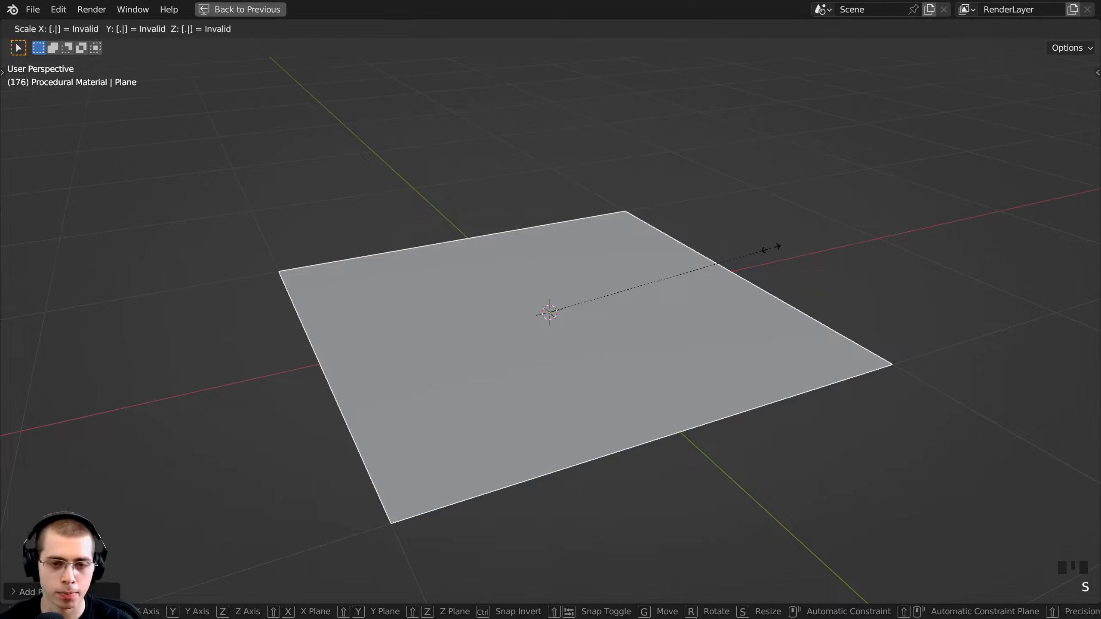
{"action": "type", "text": "2"}
{"action": "key", "text": "Return"}
Apply the plane's scale so its scaled-down size becomes the base size.
{"action": "scroll", "coordinate": [529, 298], "scroll_direction": "up", "scroll_amount": 7}
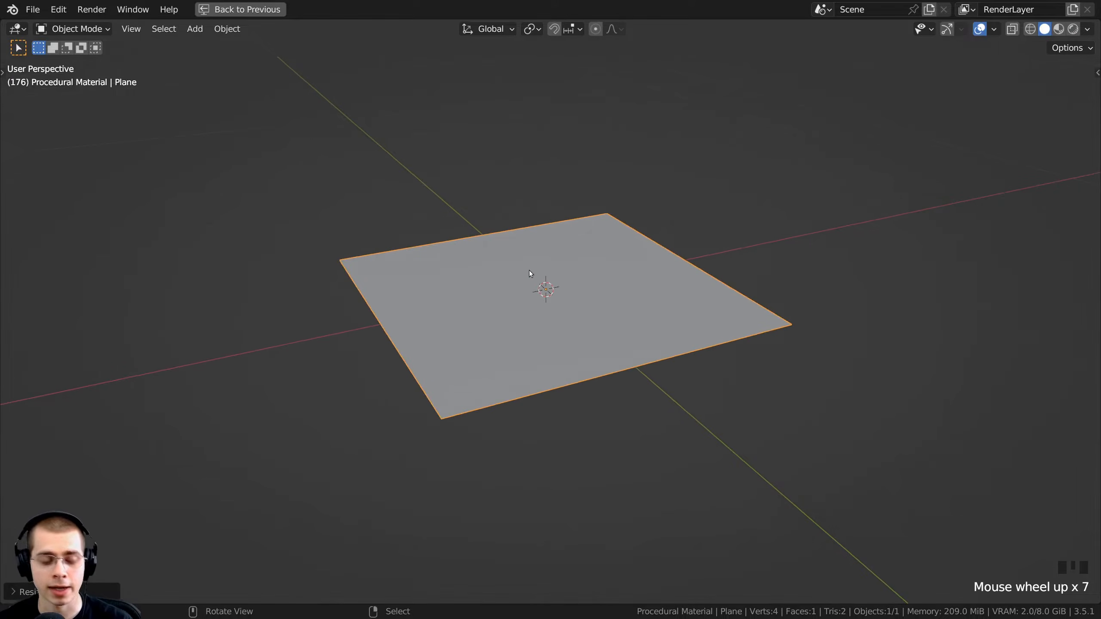
{"action": "middle_click_drag", "start_coordinate": [529, 270], "coordinate": [514, 242]}
{"action": "key", "text": "ctrl+a"}
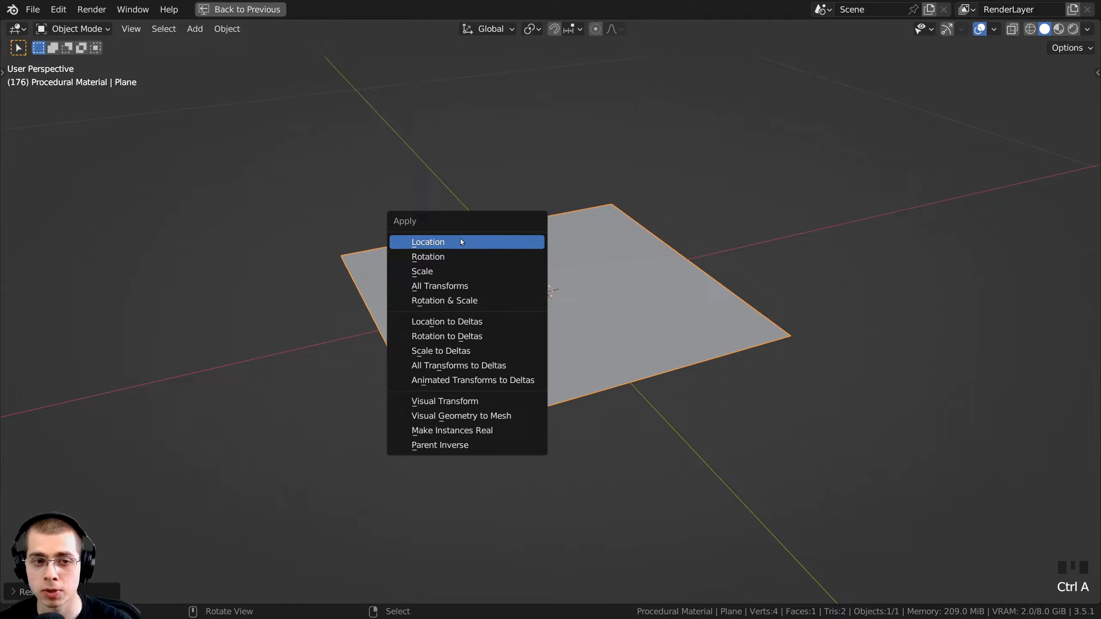
{"action": "left_click", "coordinate": [439, 272]}
Rotate the plane 90° around the global X axis so it stands upright.
{"action": "middle_click_drag", "start_coordinate": [683, 254], "coordinate": [658, 427]}
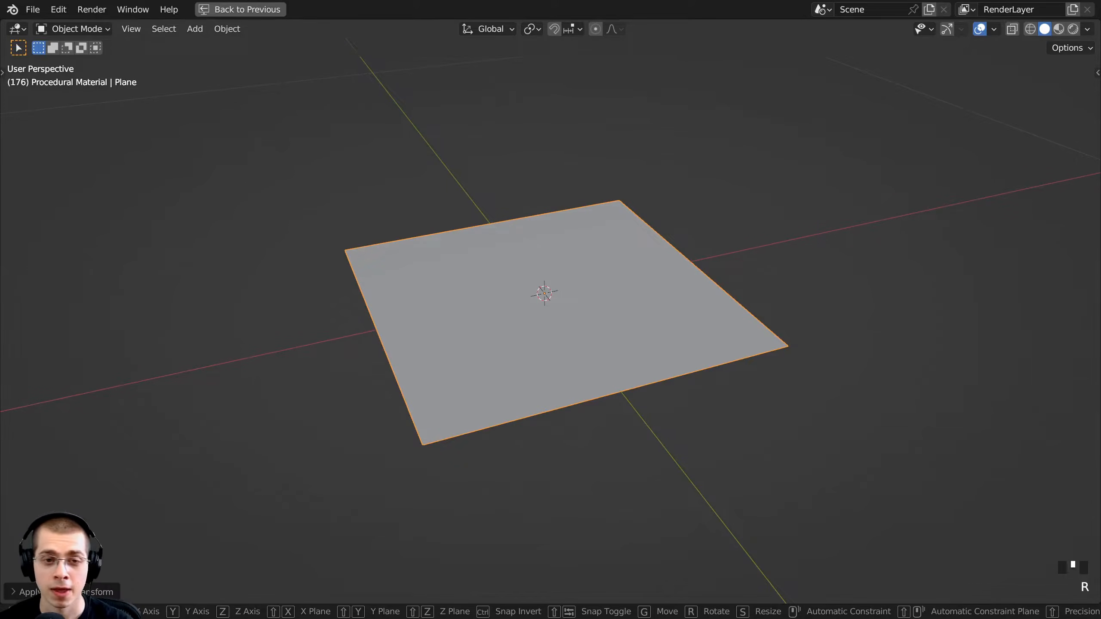
{"action": "key", "text": "r"}
{"action": "key", "text": "x"}
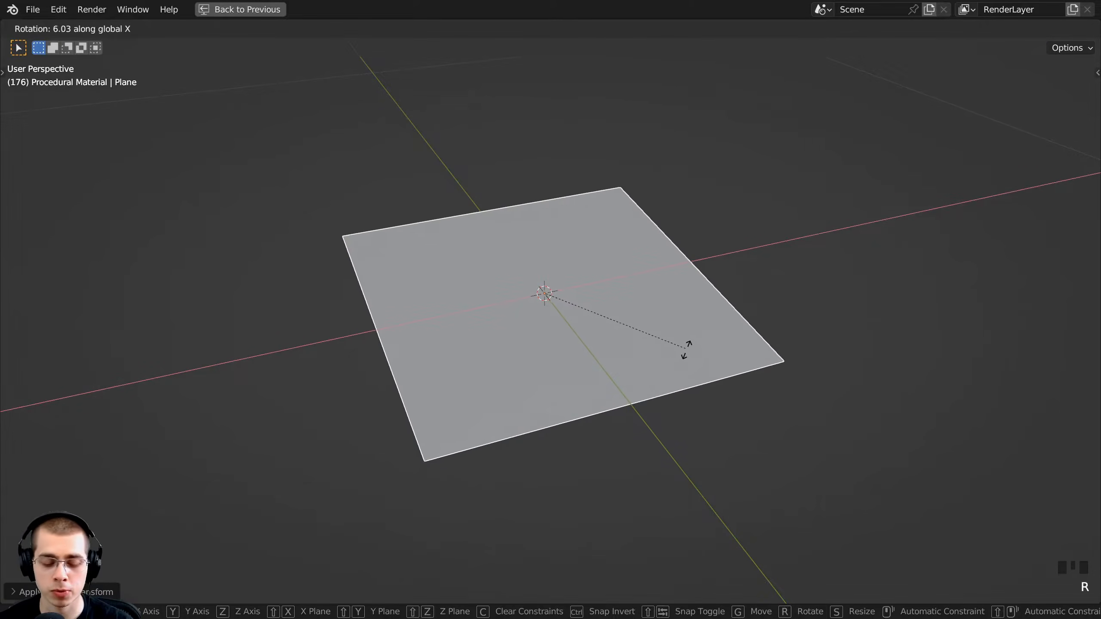
{"action": "type", "text": "90"}
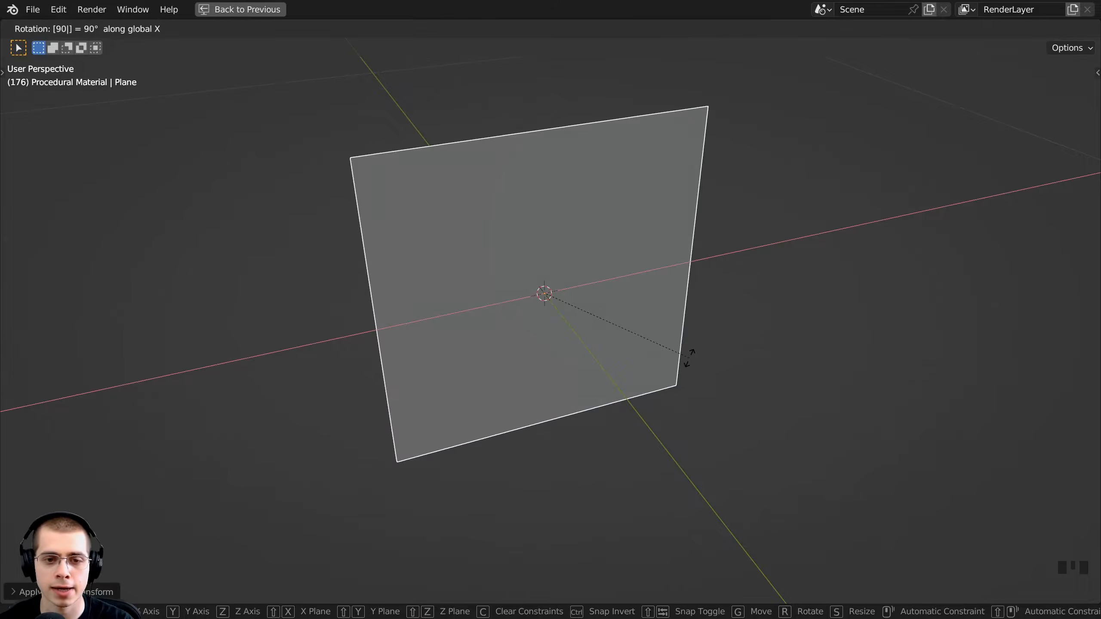
{"action": "key", "text": "Return"}
{"action": "middle_click_drag", "start_coordinate": [658, 334], "coordinate": [615, 279]}
{"action": "scroll", "coordinate": [554, 278], "scroll_direction": "down", "scroll_amount": 1}
Look at the upright plane through the scene camera with the whole camera frame in view.
{"action": "middle_click_drag", "start_coordinate": [686, 140], "coordinate": [739, 139]}
{"action": "middle_click_drag", "start_coordinate": [698, 179], "coordinate": [654, 190]}
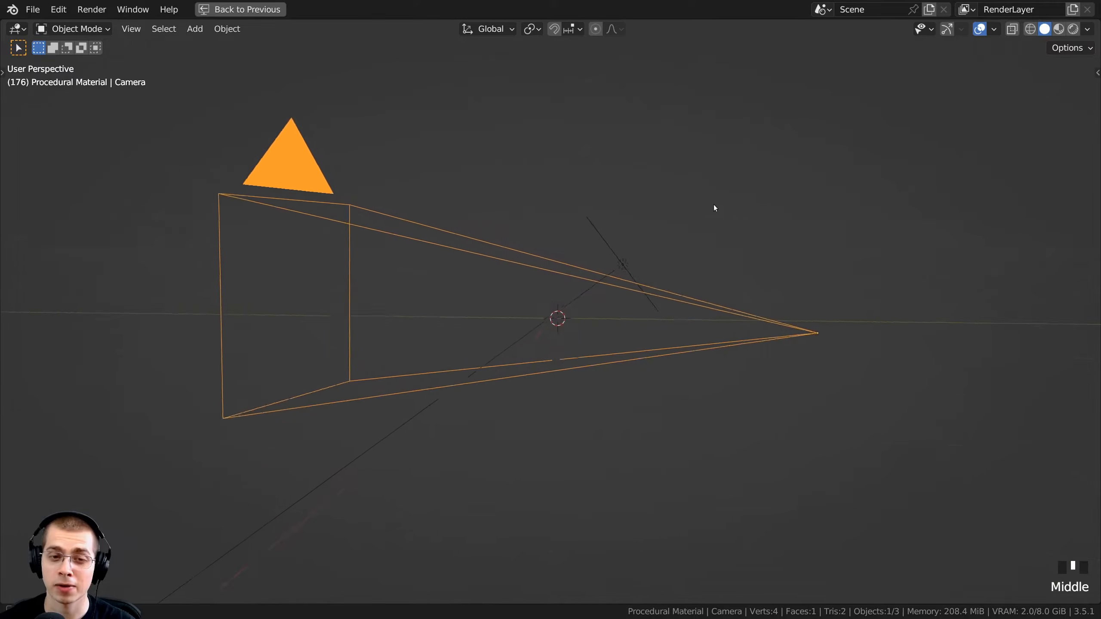
{"action": "middle_click_drag", "start_coordinate": [714, 208], "coordinate": [570, 147]}
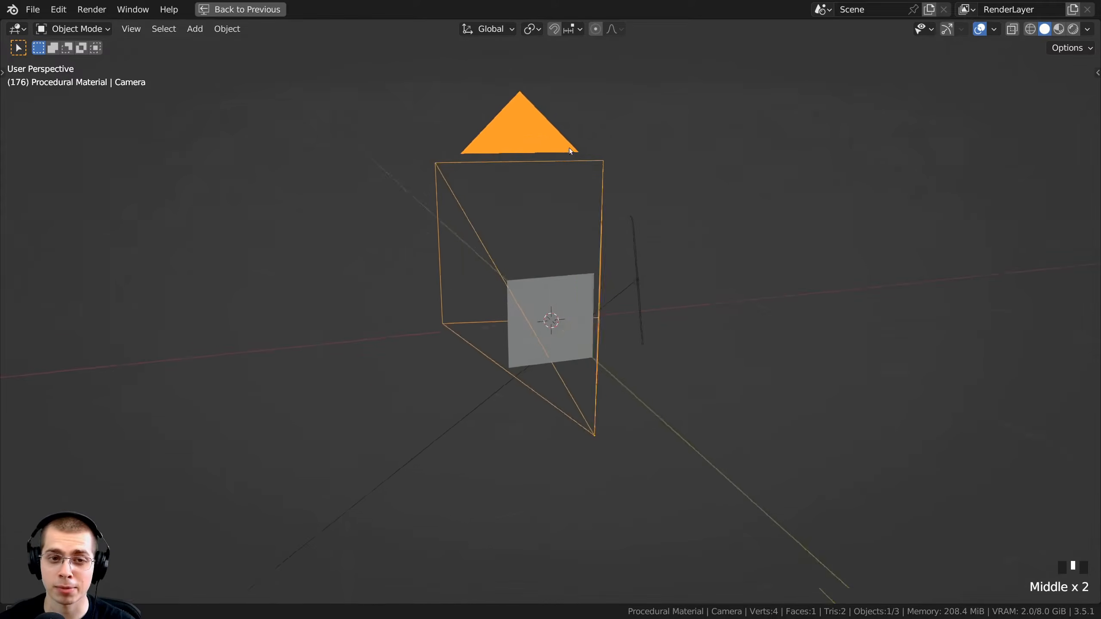
{"action": "key", "text": "shift+a"}
{"action": "mouse_move", "coordinate": [569, 123]}
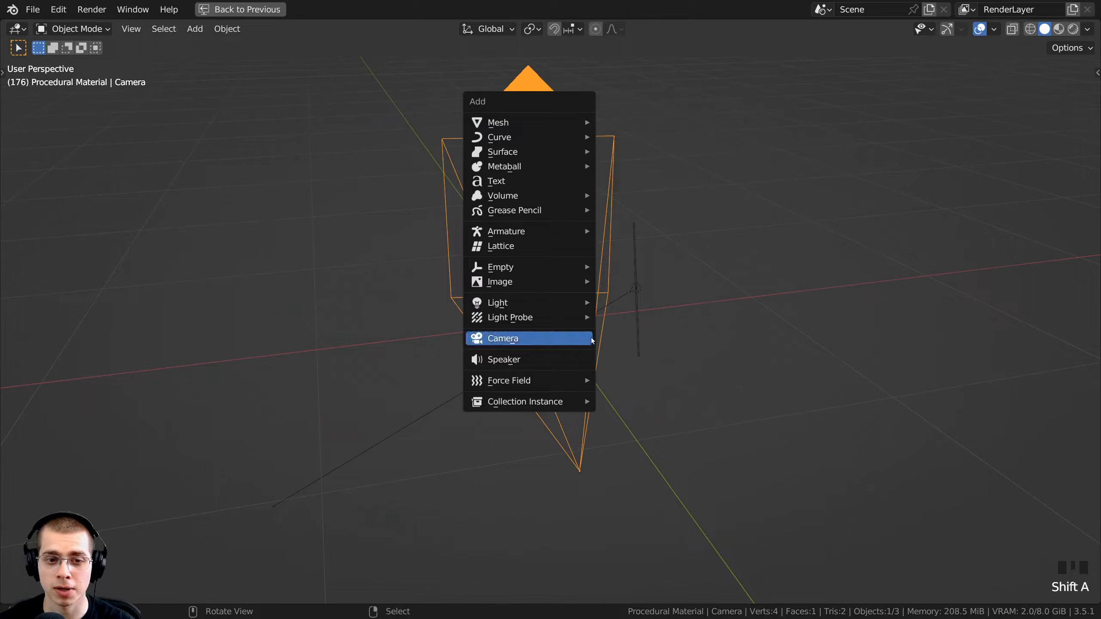
{"action": "key", "text": "KP_0"}
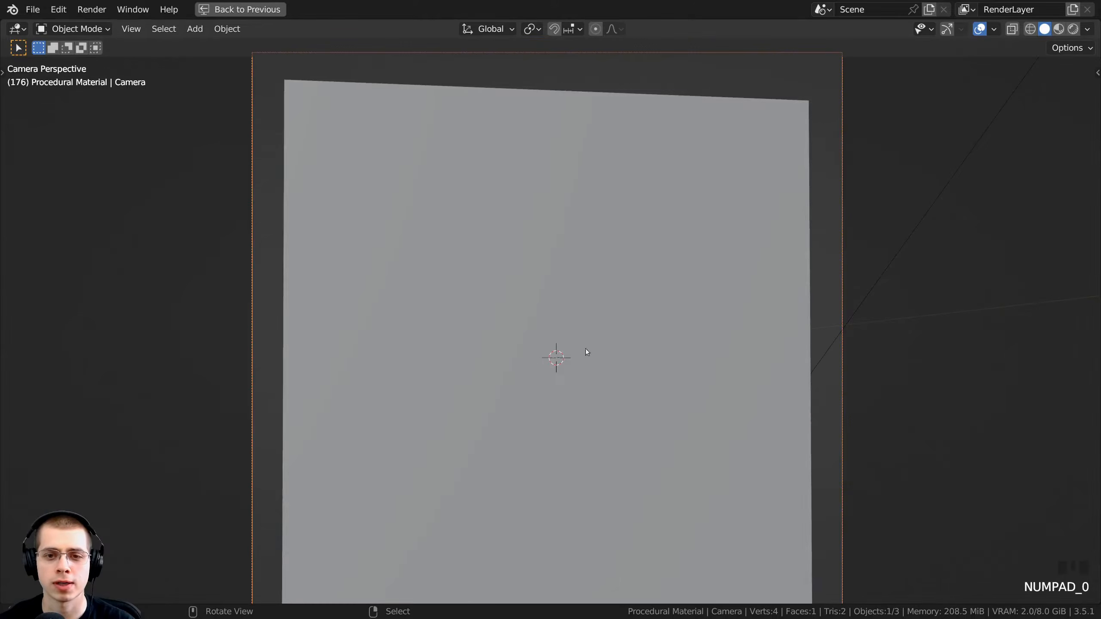
{"action": "scroll", "coordinate": [770, 258], "scroll_direction": "down", "scroll_amount": 2}
{"action": "middle_click_drag", "start_coordinate": [770, 258], "coordinate": [767, 231], "text": "shift"}
Restore the multi-editor layout from the maximized viewport and show the scene's output format settings.
{"action": "left_click", "coordinate": [257, 10]}
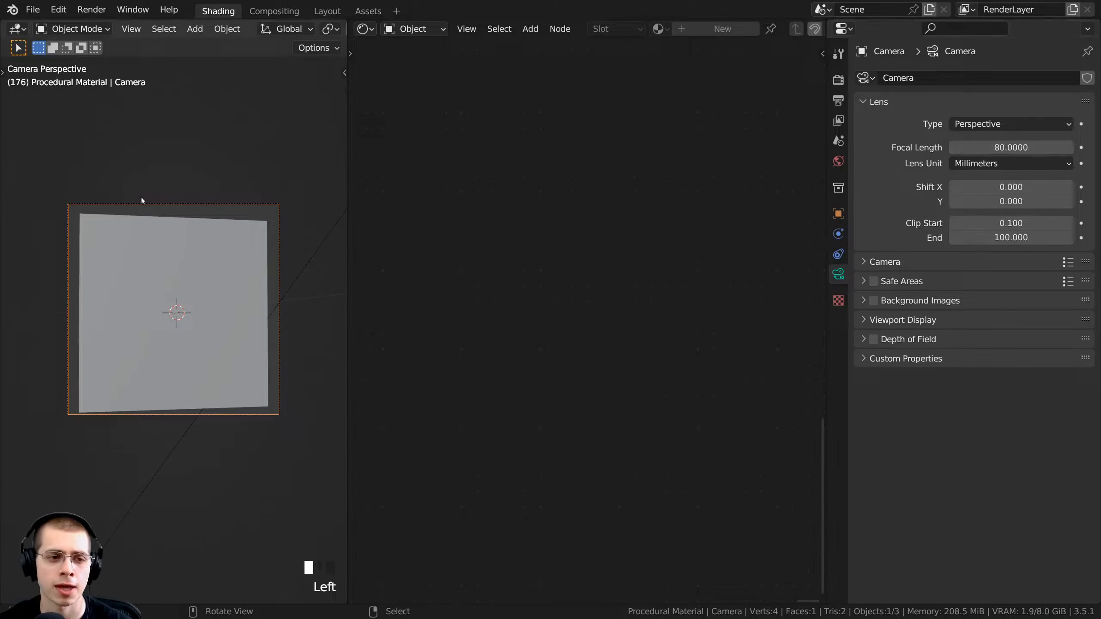
{"action": "left_click", "coordinate": [838, 101]}
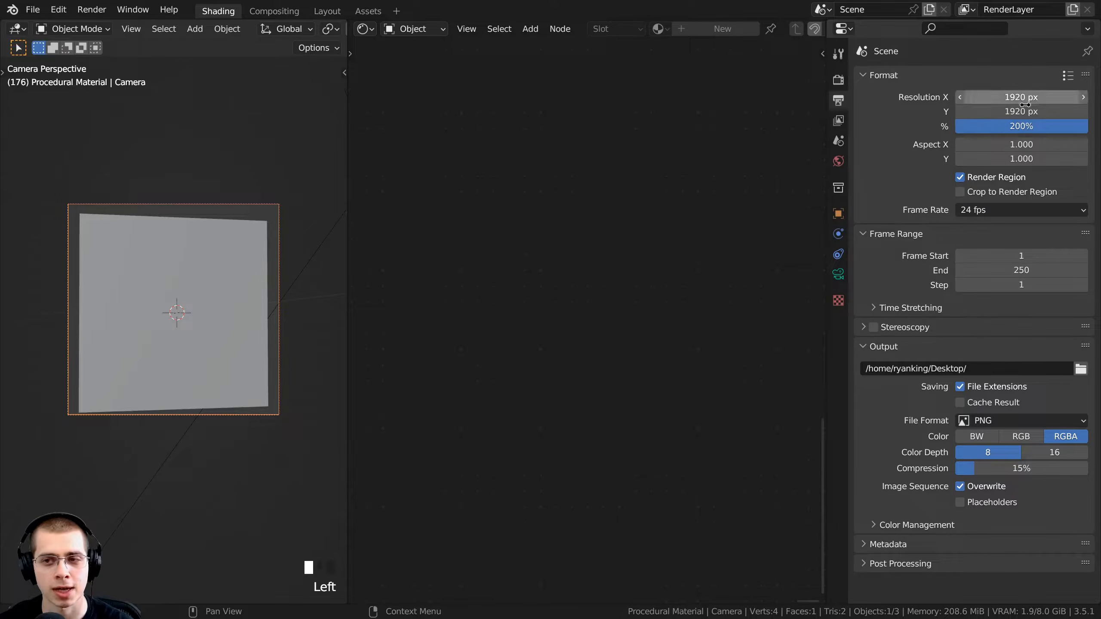
Examine the world background's artist_workshop_1k.hdr image and the Environment Texture option for its color input.
{"action": "left_click", "coordinate": [842, 160]}
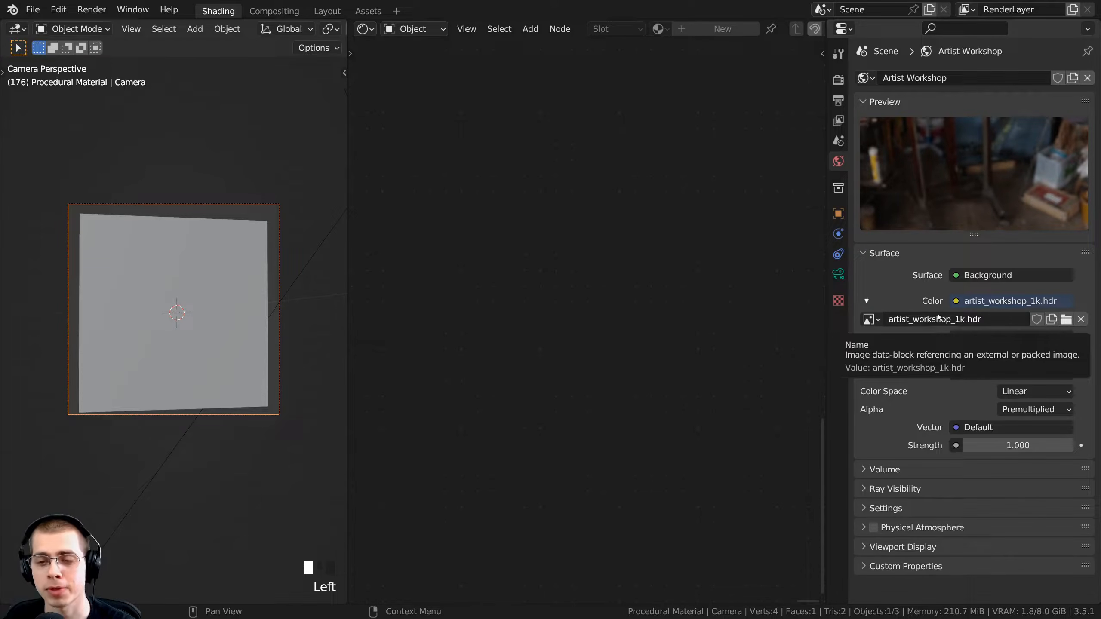
{"action": "left_click", "coordinate": [956, 321]}
{"action": "left_click", "coordinate": [955, 320]}
{"action": "left_click_drag", "start_coordinate": [955, 320], "coordinate": [980, 321]}
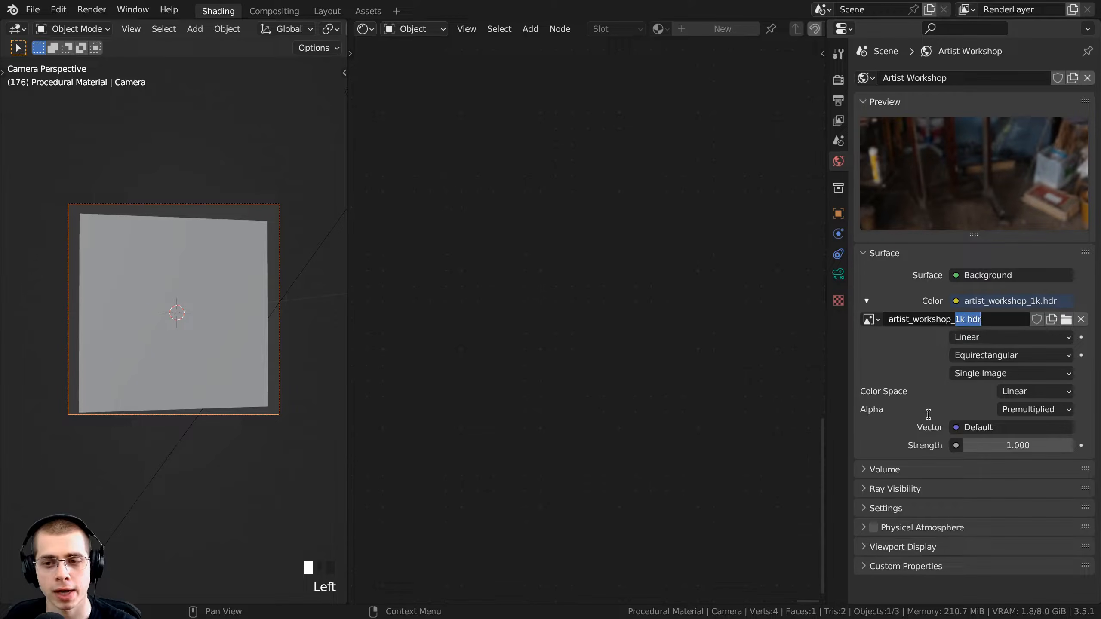
{"action": "left_click", "coordinate": [908, 311]}
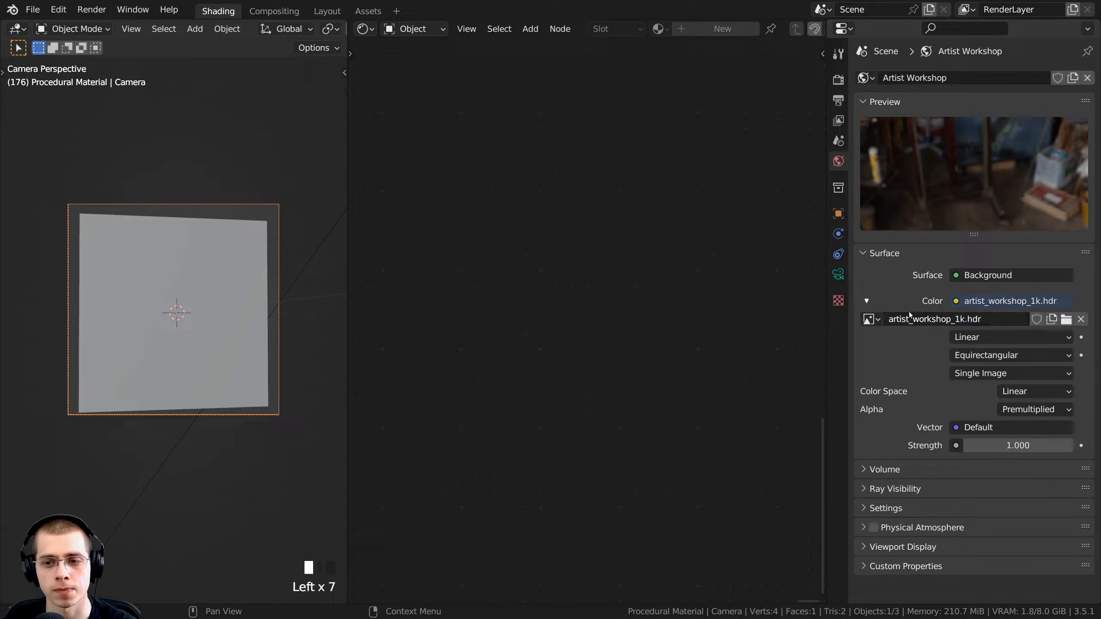
{"action": "left_click", "coordinate": [956, 301]}
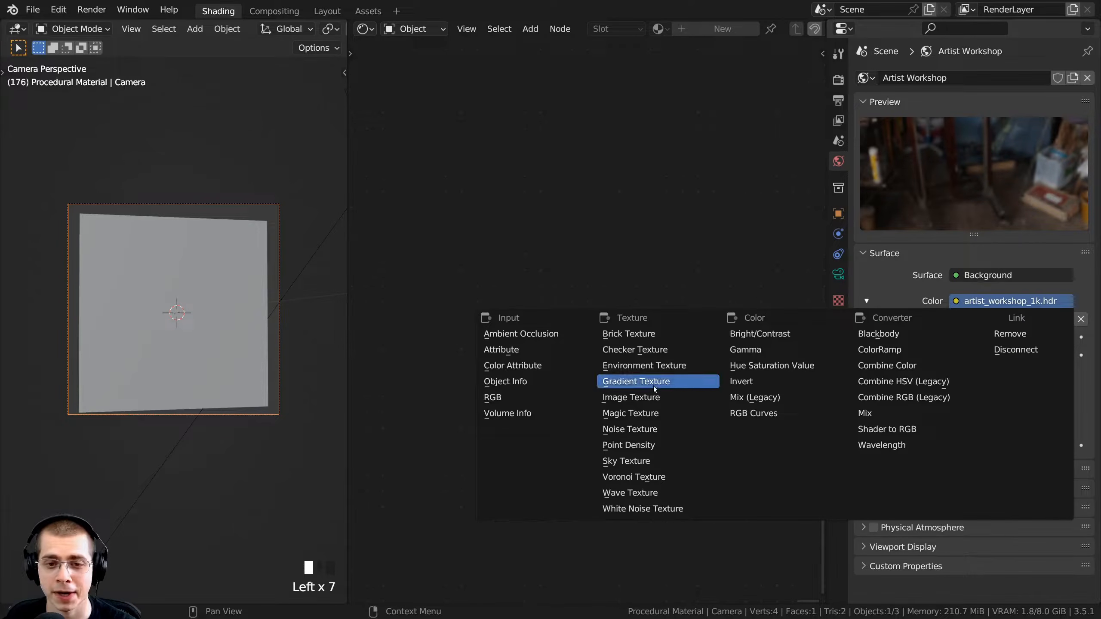
{"action": "left_click", "coordinate": [626, 366]}
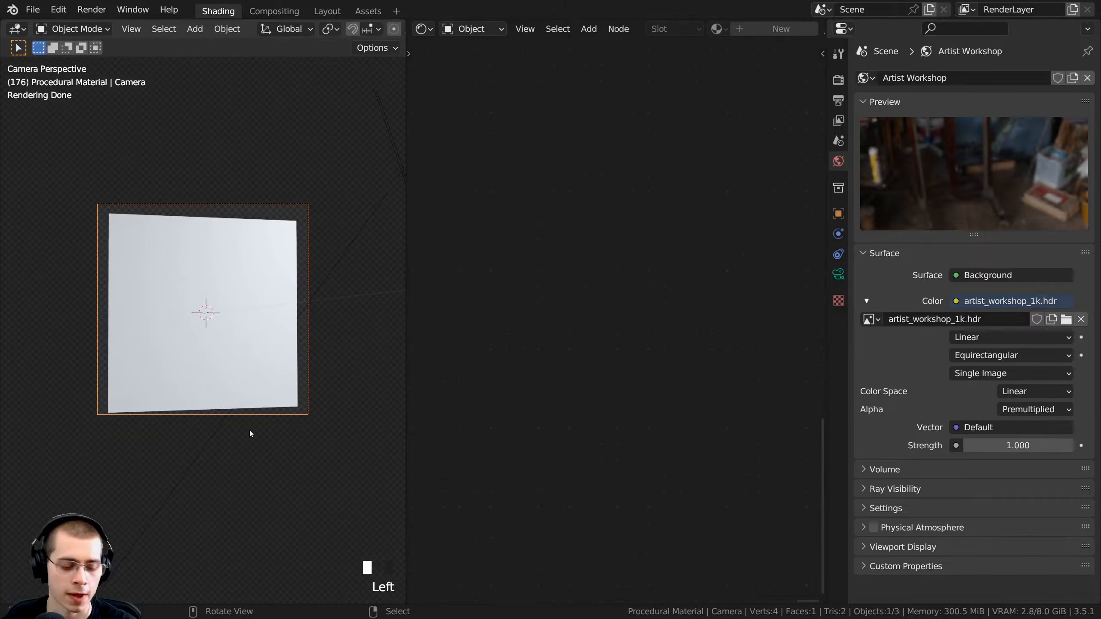
Switch the viewport to rendered shading, leave the camera view and deselect all objects.
{"action": "key", "text": "z"}
{"action": "middle_click_drag", "start_coordinate": [297, 260], "coordinate": [295, 228]}
{"action": "key", "text": "alt+a"}
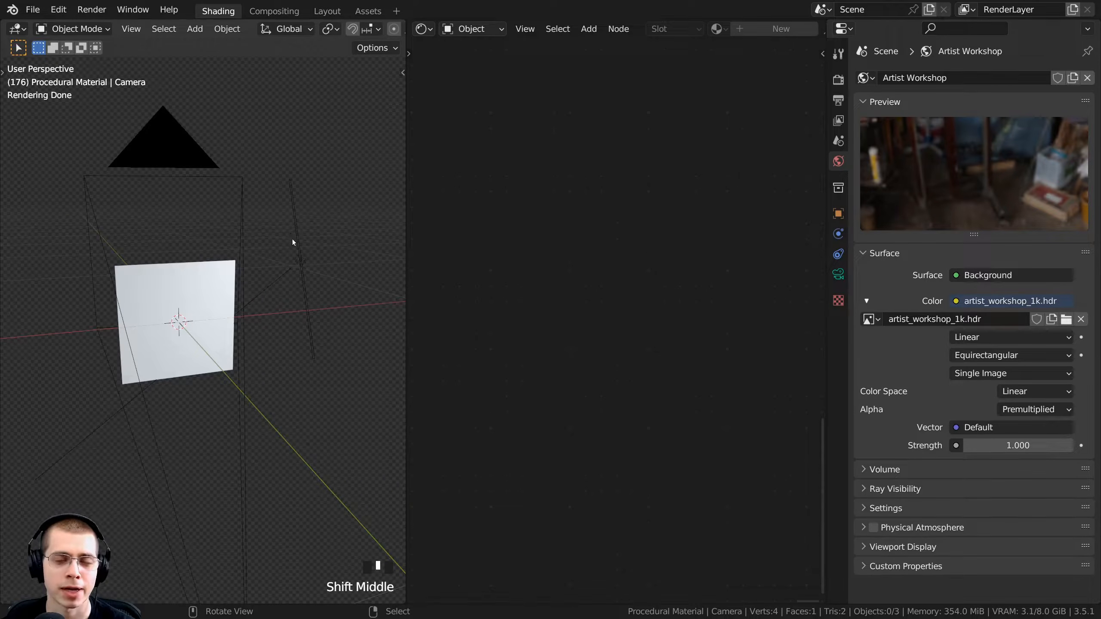
Select the area light beside the plane and show its light settings in a widened properties editor.
{"action": "middle_click_drag", "start_coordinate": [142, 296], "coordinate": [146, 311]}
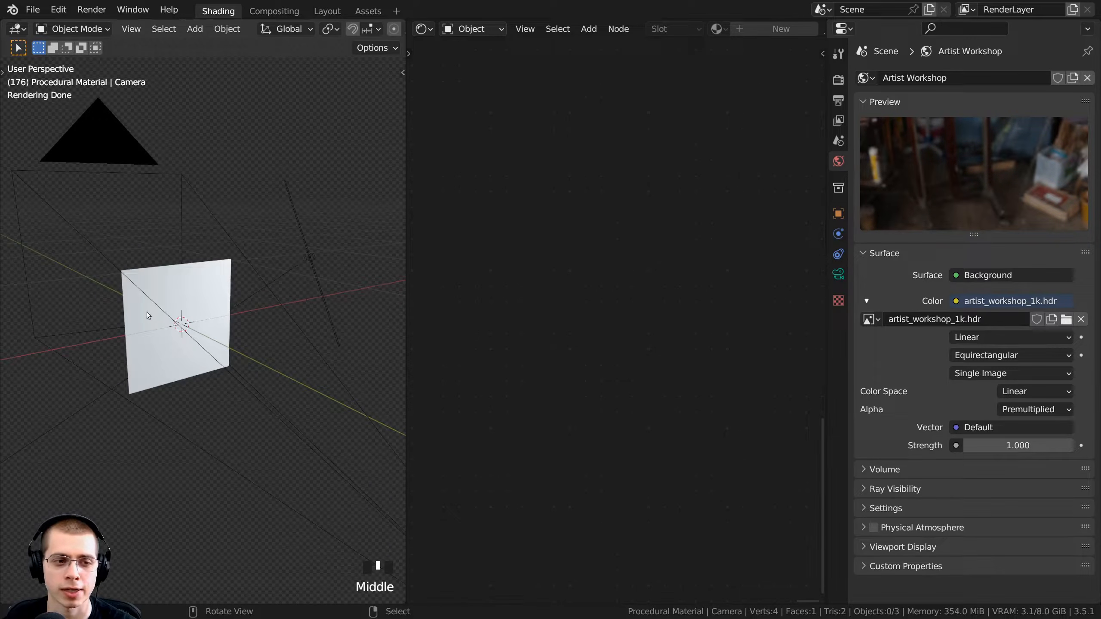
{"action": "left_click", "coordinate": [299, 247]}
{"action": "middle_click_drag", "start_coordinate": [300, 248], "coordinate": [270, 228]}
{"action": "key", "text": "shift+a"}
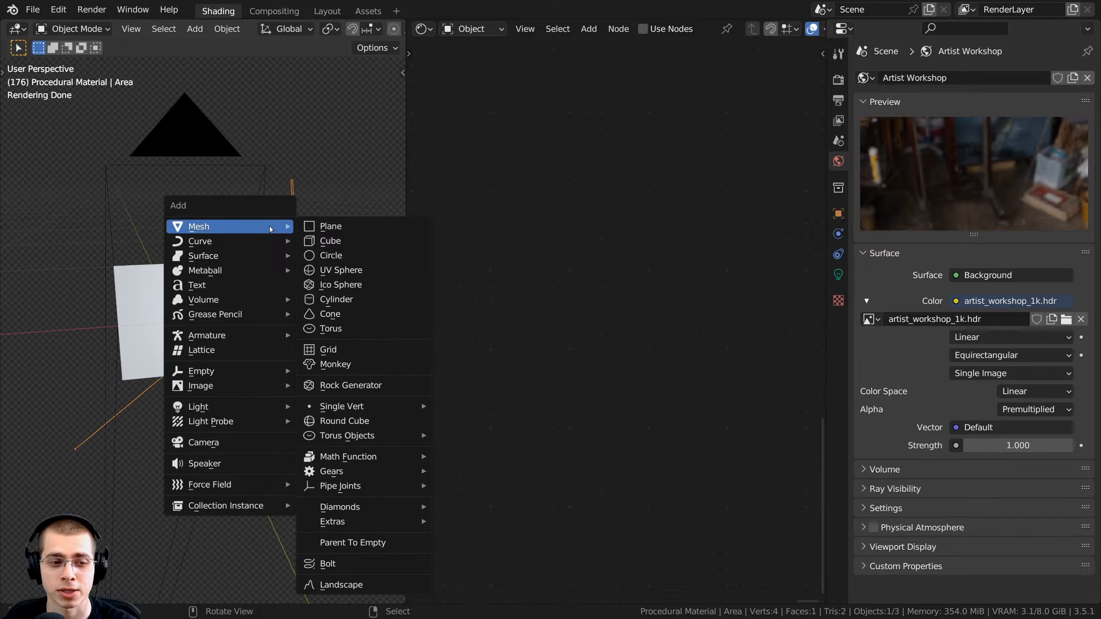
{"action": "mouse_move", "coordinate": [271, 407]}
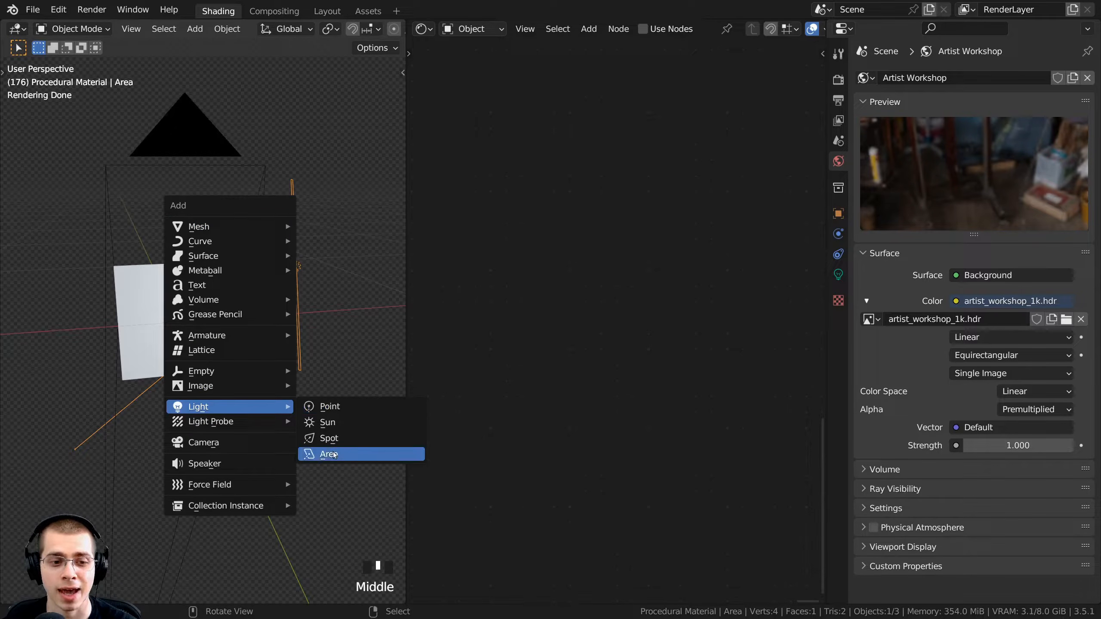
{"action": "left_click", "coordinate": [839, 281]}
{"action": "left_click_drag", "start_coordinate": [826, 275], "coordinate": [792, 262]}
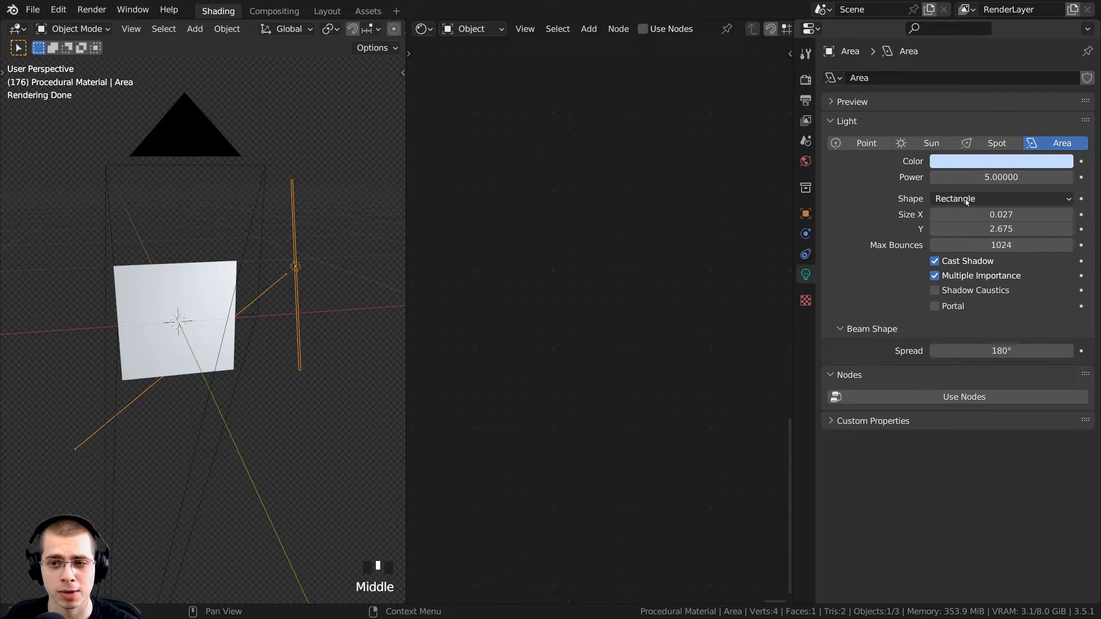
{"action": "mouse_move", "coordinate": [953, 213]}
{"action": "left_mouse_down"}
{"action": "mouse_move", "coordinate": [1021, 213]}
{"action": "mouse_move", "coordinate": [953, 213]}
{"action": "left_mouse_up"}
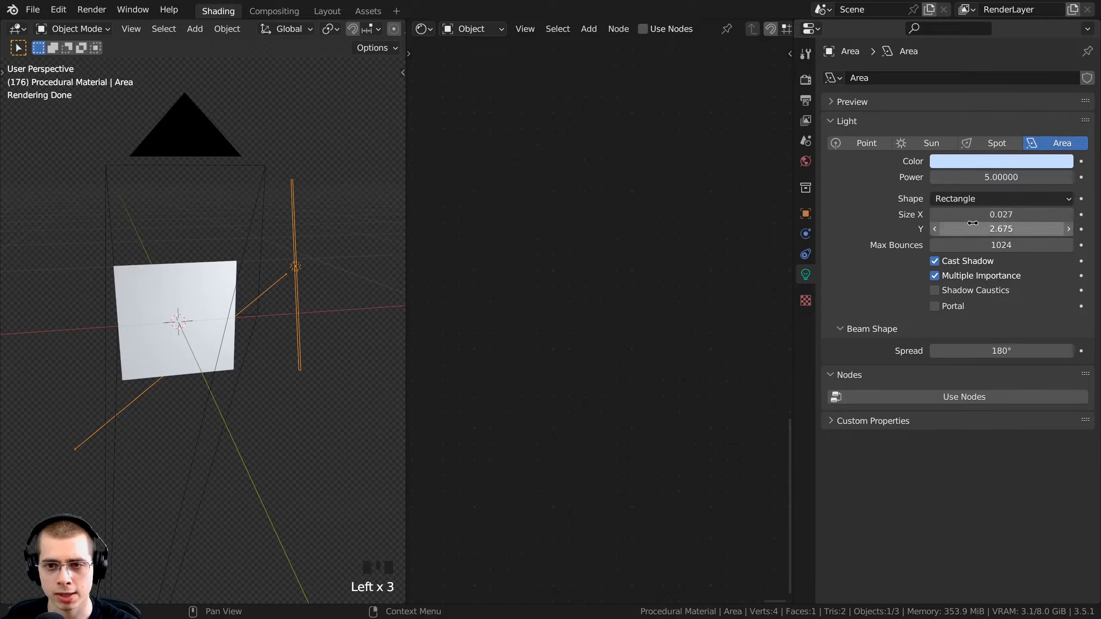
Examine the narrow area light's placement relative to the plane and camera from several angles.
{"action": "middle_click_drag", "start_coordinate": [332, 263], "coordinate": [256, 277], "text": "shift"}
{"action": "scroll", "coordinate": [266, 295], "scroll_direction": "up", "scroll_amount": 2}
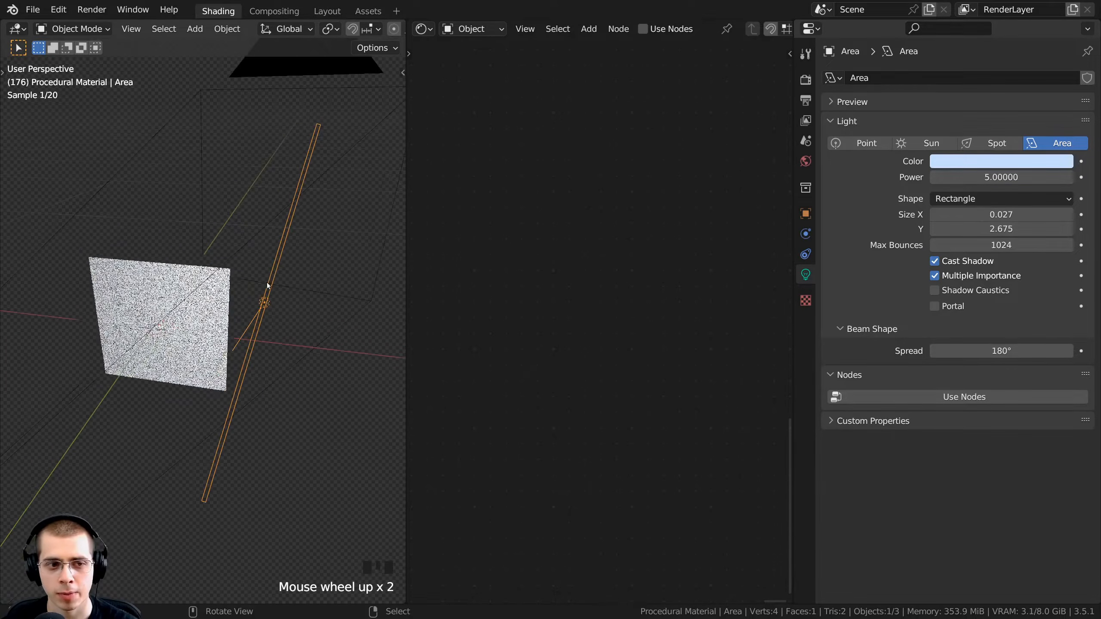
{"action": "scroll", "coordinate": [251, 358], "scroll_direction": "down", "scroll_amount": 2}
{"action": "middle_click_drag", "start_coordinate": [251, 358], "coordinate": [181, 321]}
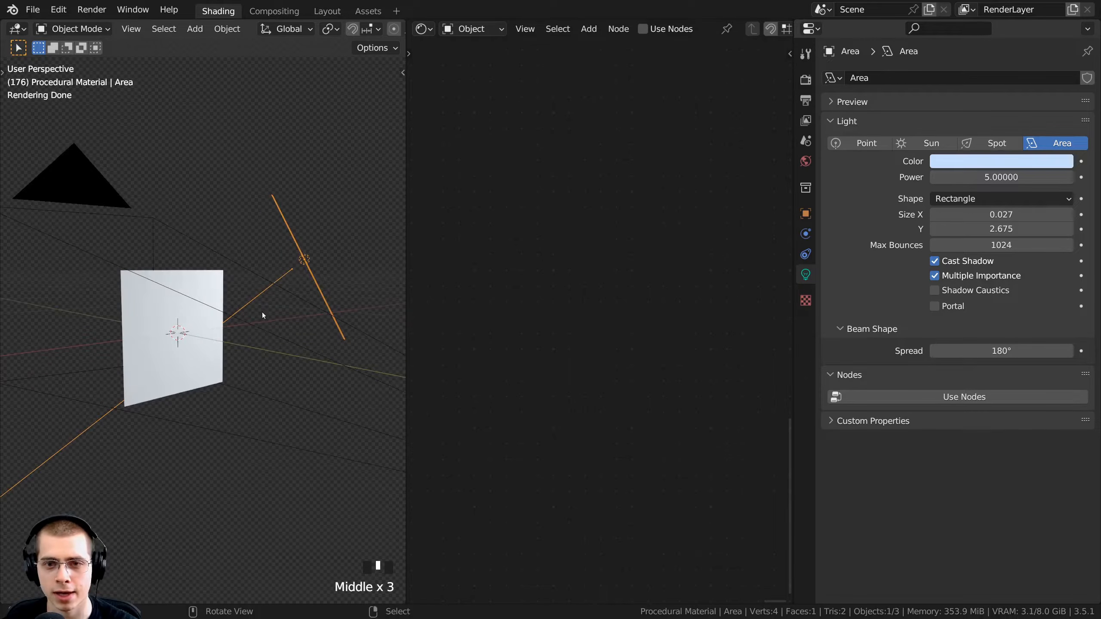
{"action": "middle_click_drag", "start_coordinate": [261, 311], "coordinate": [286, 303]}
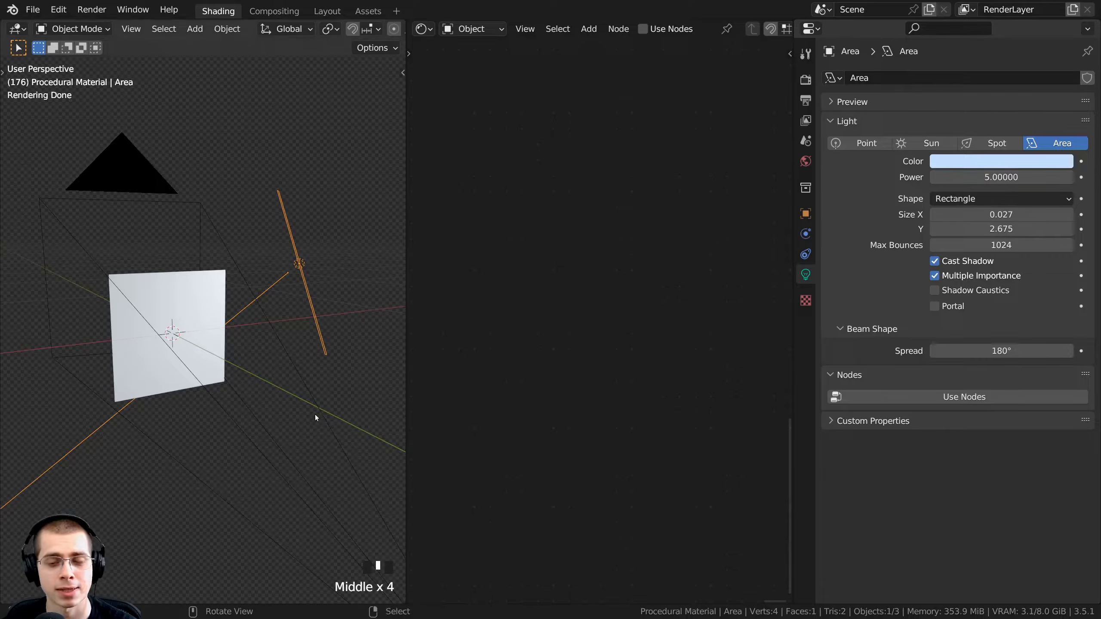
{"action": "scroll", "coordinate": [315, 414], "scroll_direction": "up", "scroll_amount": 1}
{"action": "middle_click_drag", "start_coordinate": [228, 257], "coordinate": [195, 259]}
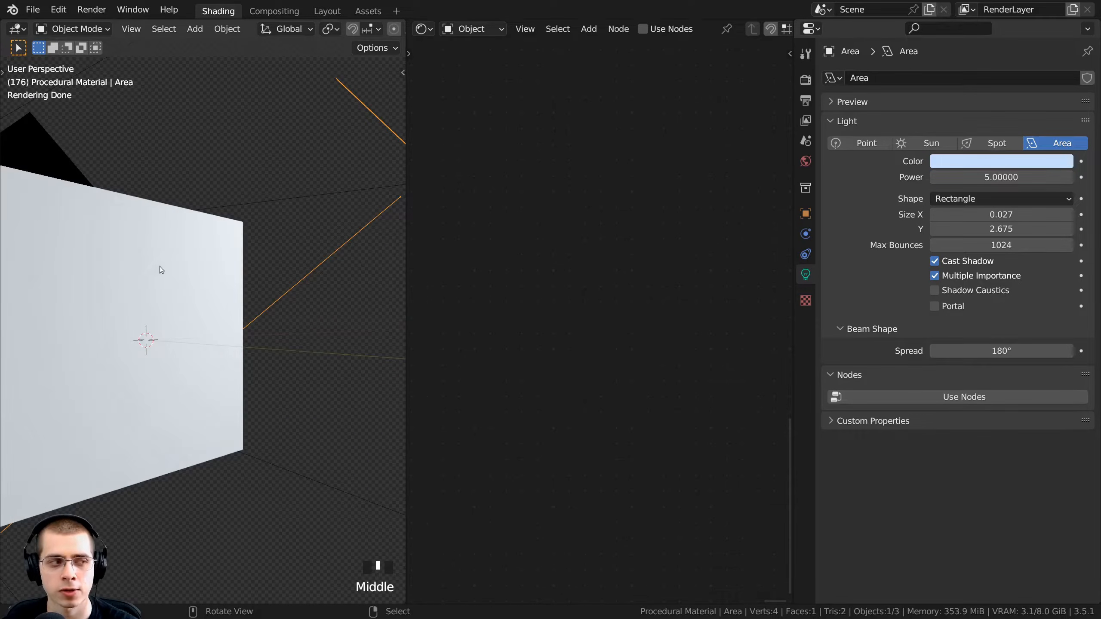
{"action": "scroll", "coordinate": [130, 321], "scroll_direction": "down", "scroll_amount": 2}
{"action": "middle_click_drag", "start_coordinate": [130, 321], "coordinate": [139, 304]}
{"action": "middle_click_drag", "start_coordinate": [304, 243], "coordinate": [231, 208]}
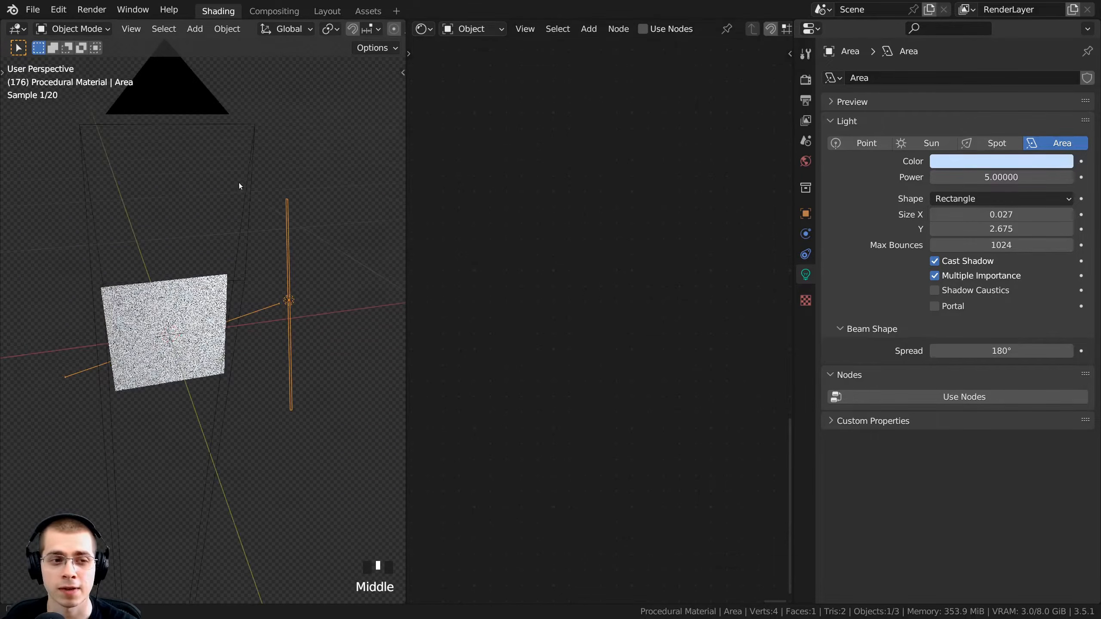
Expand the Film render settings and toggle Transparent off and back on to compare the backgrounds.
{"action": "left_click", "coordinate": [805, 101]}
{"action": "left_click", "coordinate": [805, 81]}
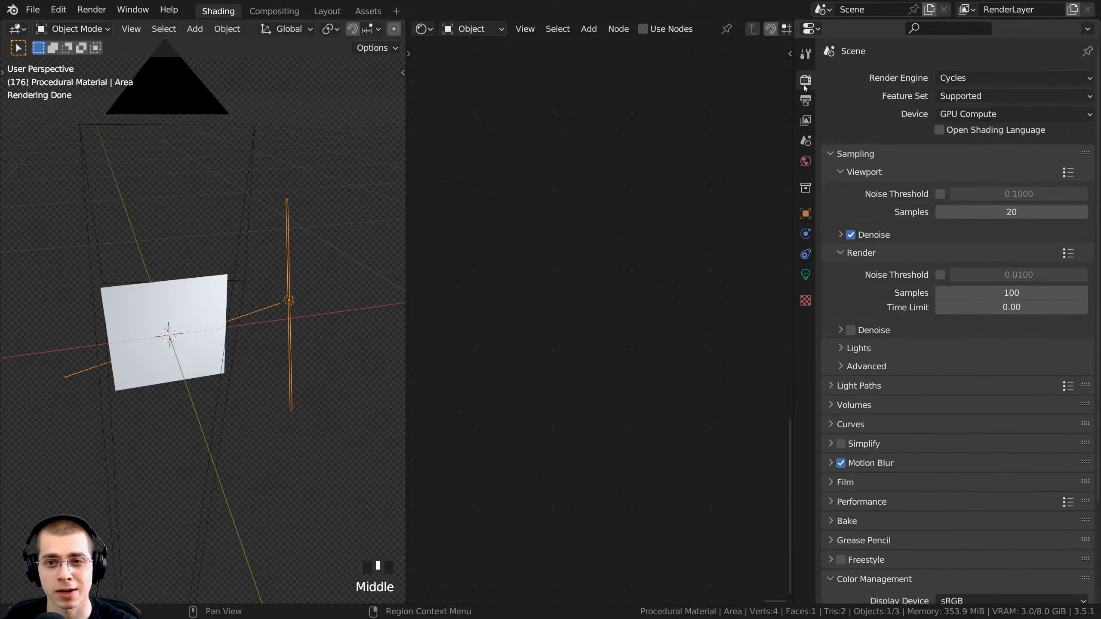
{"action": "scroll", "coordinate": [890, 277], "scroll_direction": "down", "scroll_amount": 8}
{"action": "left_click", "coordinate": [844, 362]}
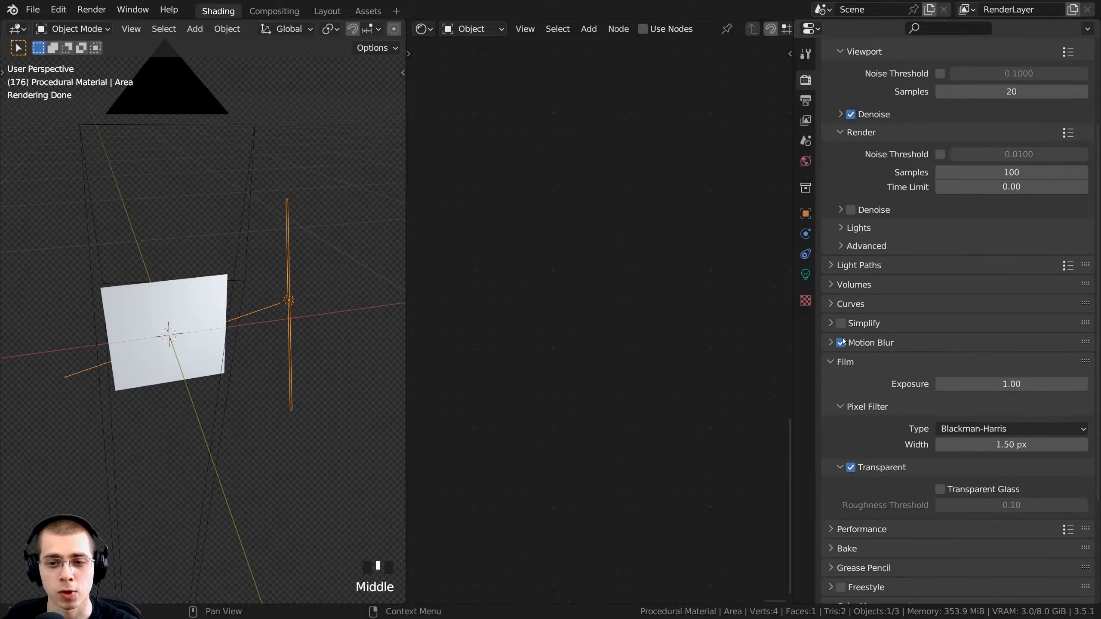
{"action": "scroll", "coordinate": [851, 366], "scroll_direction": "down", "scroll_amount": 5}
{"action": "left_click", "coordinate": [850, 364]}
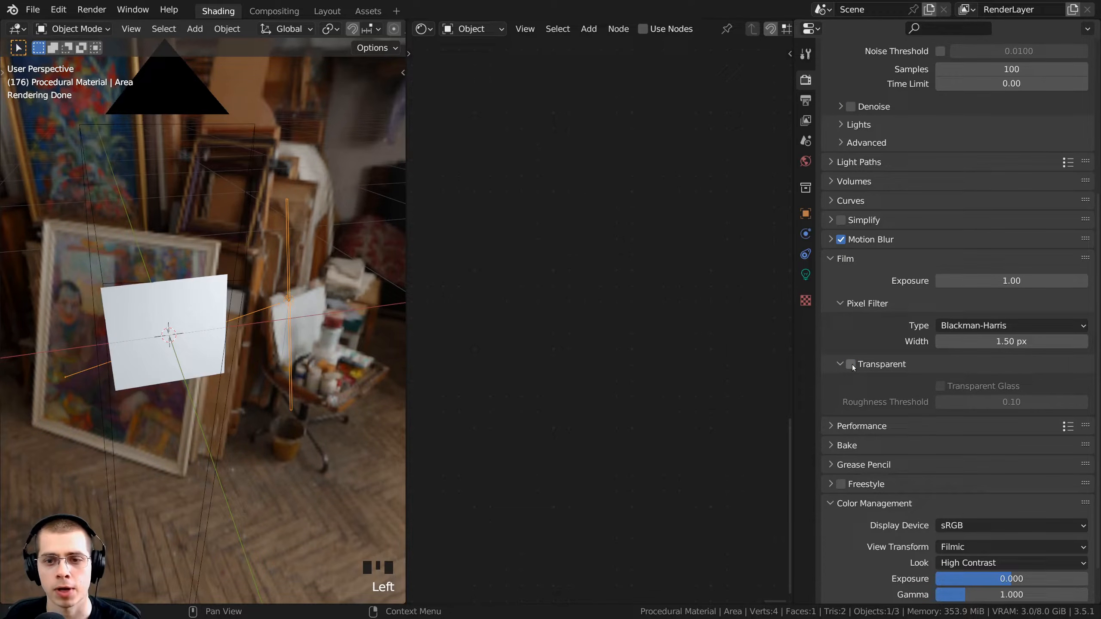
{"action": "left_click", "coordinate": [851, 365]}
Return to the camera view with the plane framed closely, and show the Color Management settings.
{"action": "middle_click_drag", "start_coordinate": [194, 285], "coordinate": [255, 276]}
{"action": "key", "text": "KP_0"}
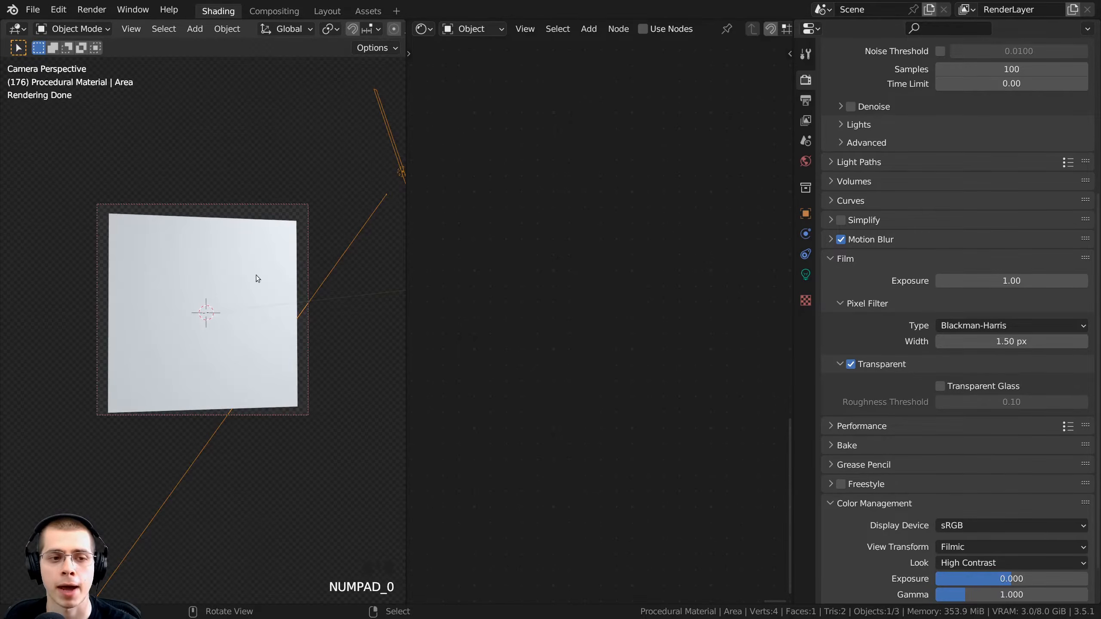
{"action": "scroll", "coordinate": [256, 276], "scroll_direction": "up", "scroll_amount": 3}
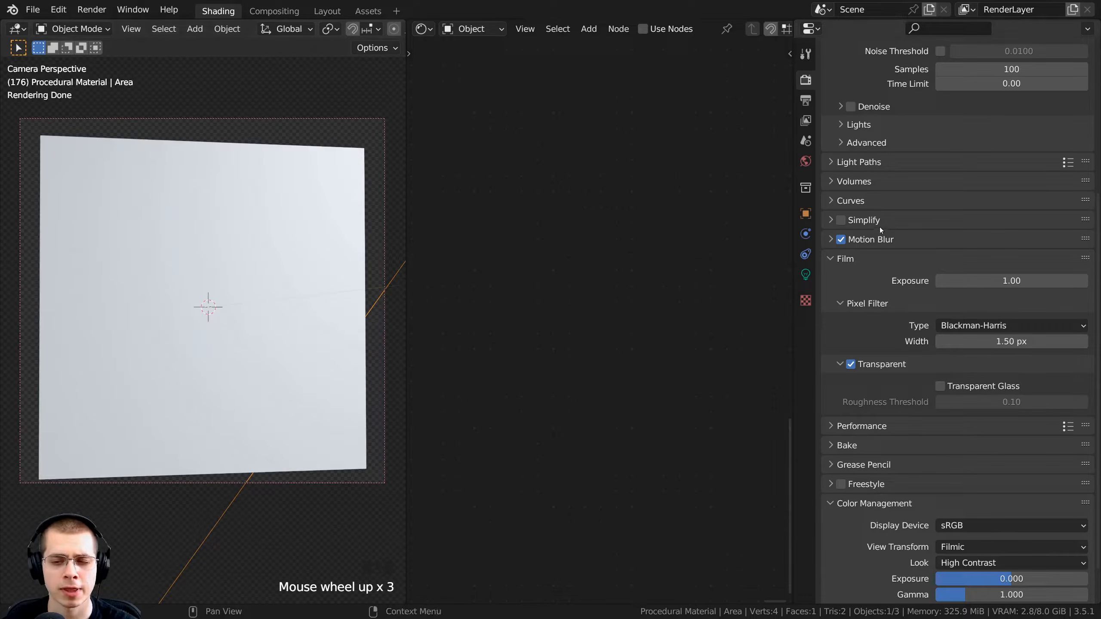
{"action": "scroll", "coordinate": [892, 264], "scroll_direction": "down", "scroll_amount": 2}
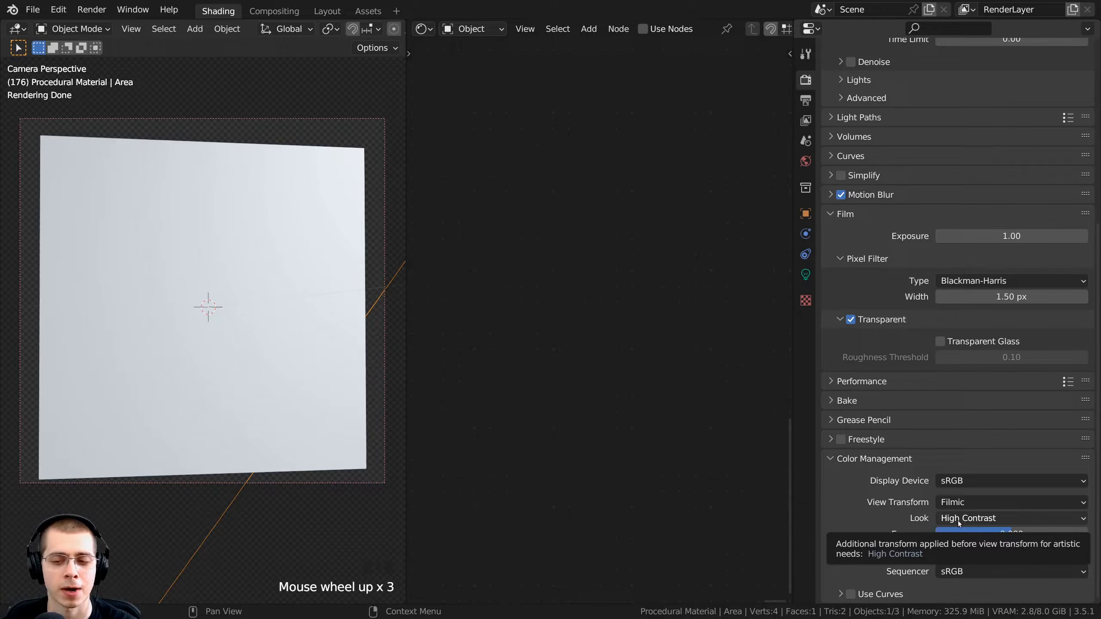
{"action": "mouse_move", "coordinate": [338, 242]}
{"action": "middle_mouse_down", "text": "shift"}
{"action": "mouse_move", "coordinate": [331, 266]}
{"action": "mouse_move", "coordinate": [348, 243]}
{"action": "middle_mouse_up", "text": "shift"}
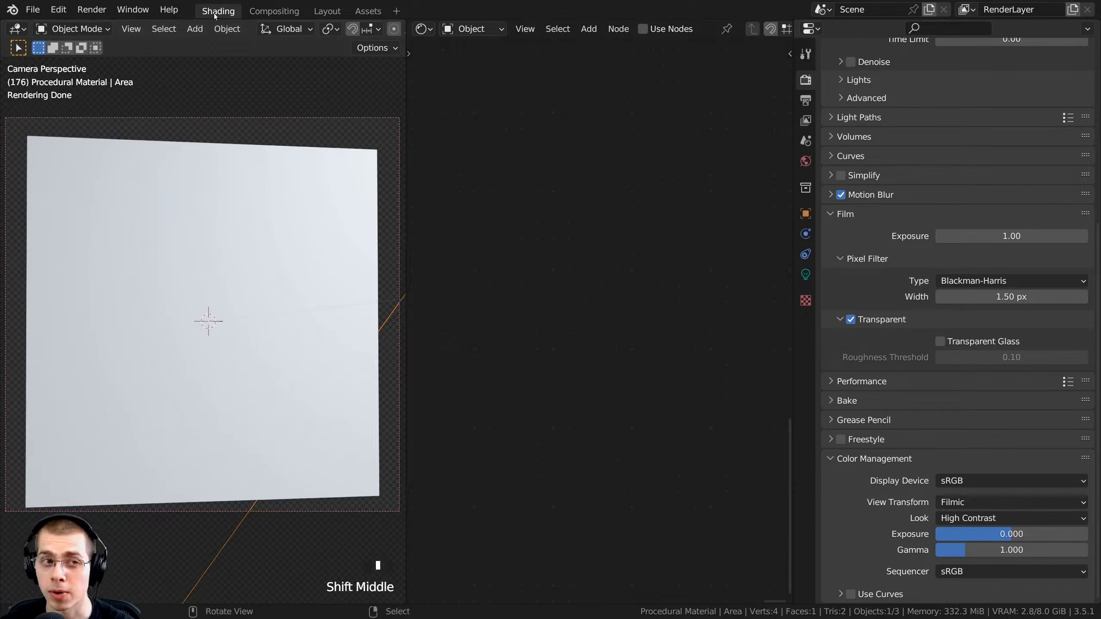
{"action": "left_click", "coordinate": [215, 13]}
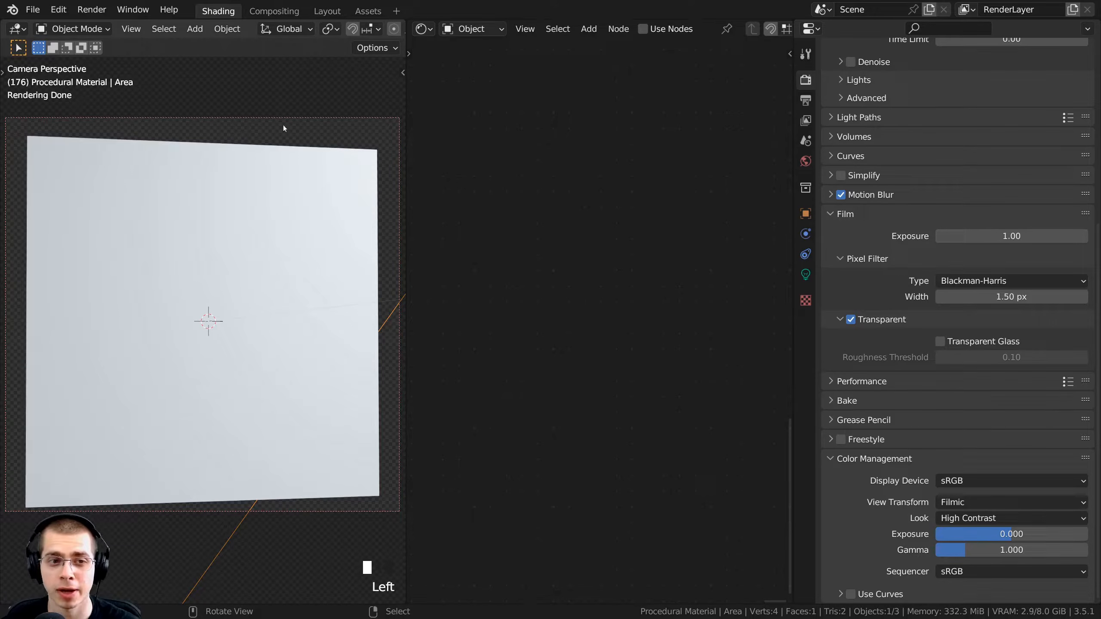
Select the plane in rendered shading and widen the shader editor by collapsing the properties editor to a narrow strip.
{"action": "key", "text": "z"}
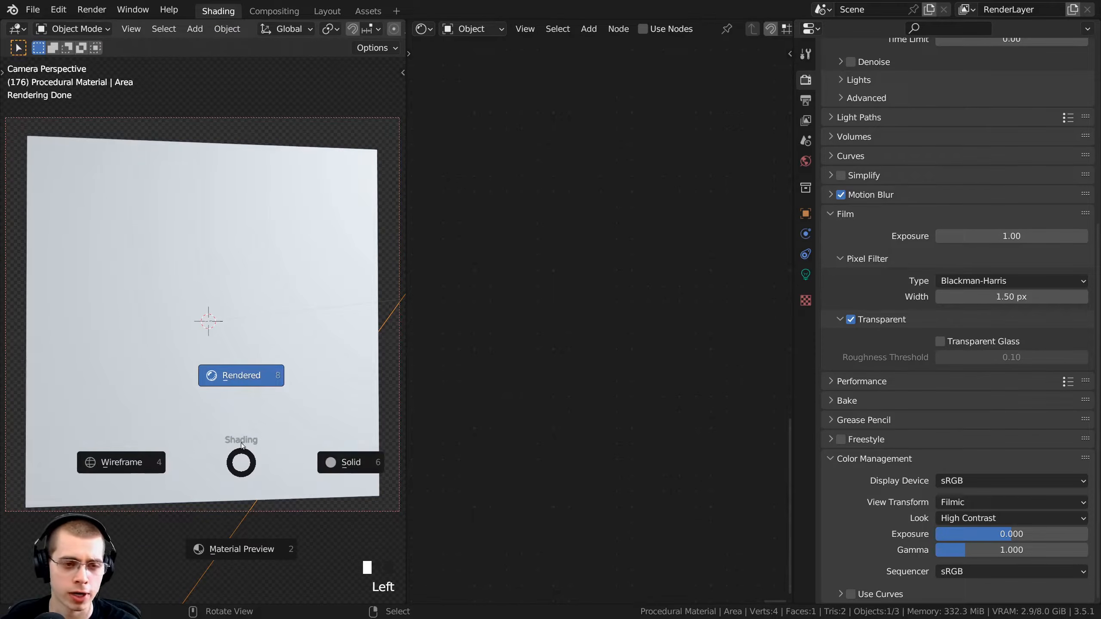
{"action": "left_click", "coordinate": [232, 380]}
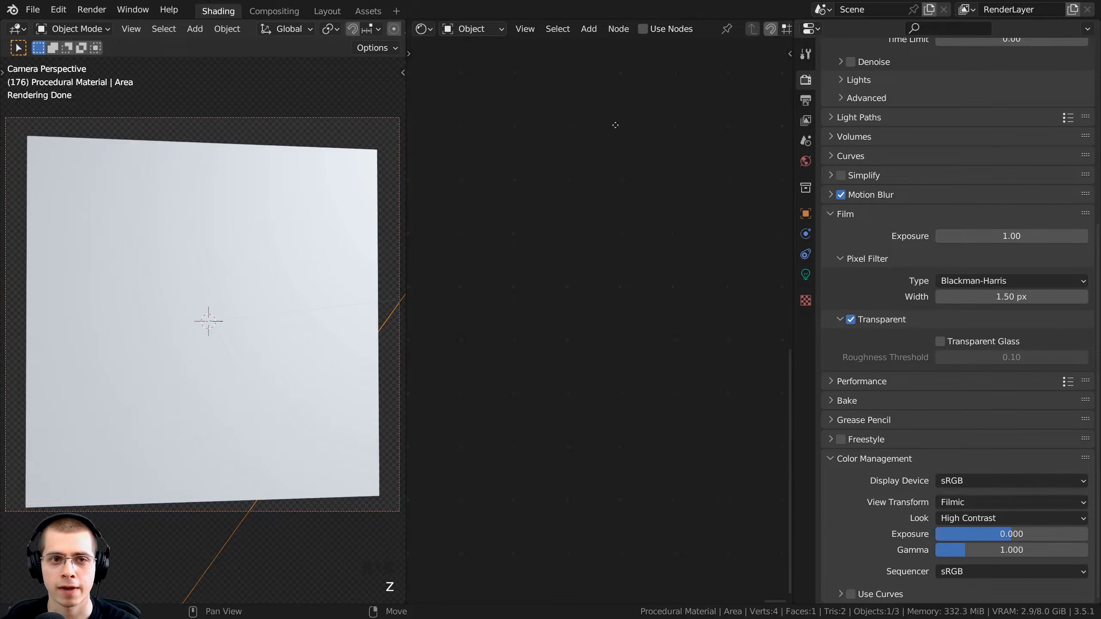
{"action": "left_click", "coordinate": [261, 174]}
{"action": "key", "text": "g"}
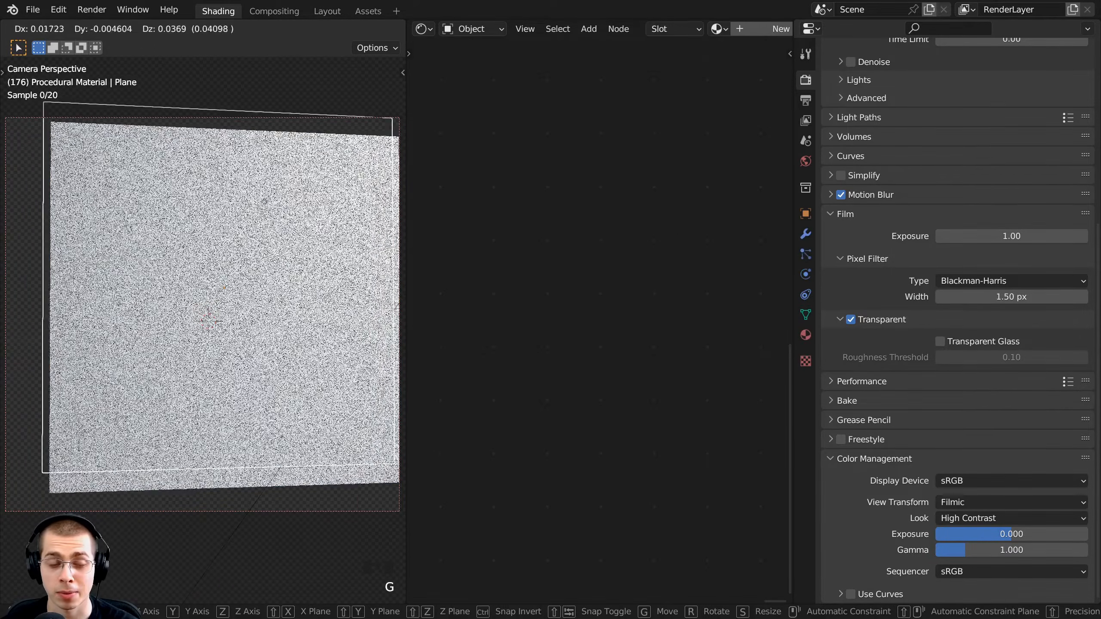
{"action": "left_click_drag", "start_coordinate": [793, 170], "coordinate": [1074, 170]}
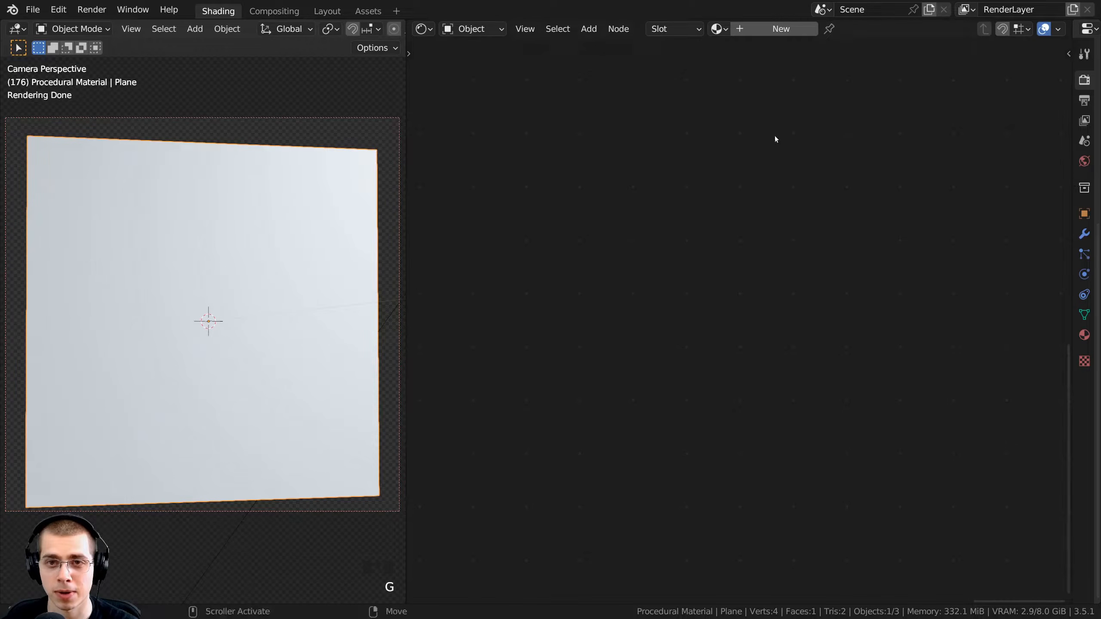
Create a new material on the plane, name it "Checkered Kitchen Marble Floor" and frame its nodes.
{"action": "left_click", "coordinate": [760, 29]}
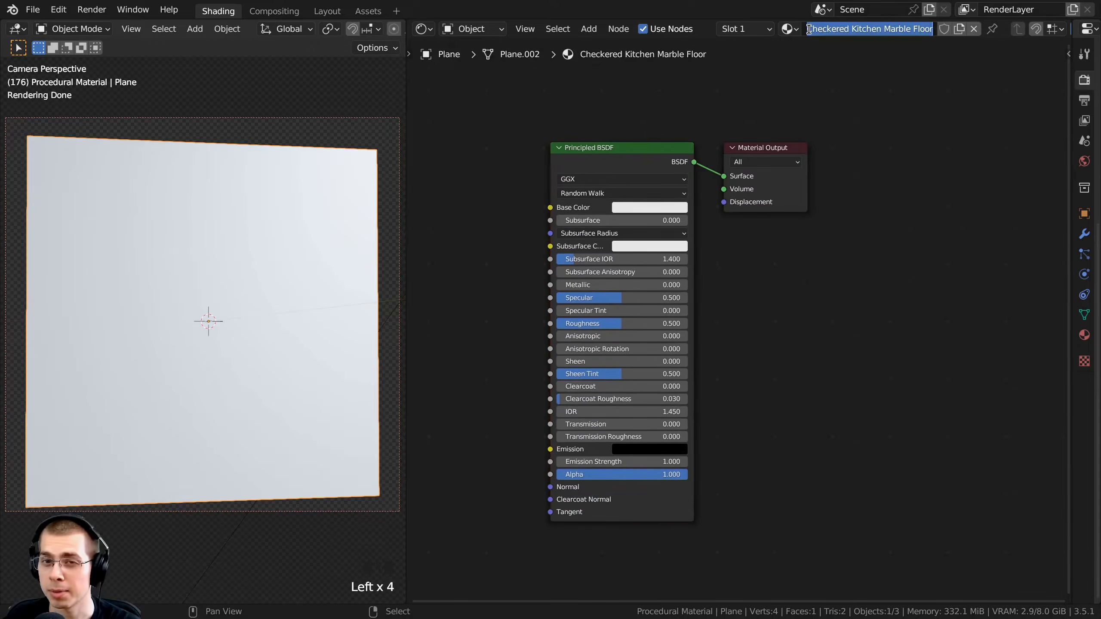
{"action": "left_click_drag", "start_coordinate": [806, 29], "coordinate": [934, 29]}
{"action": "left_click", "coordinate": [813, 117]}
{"action": "key", "text": "Home"}
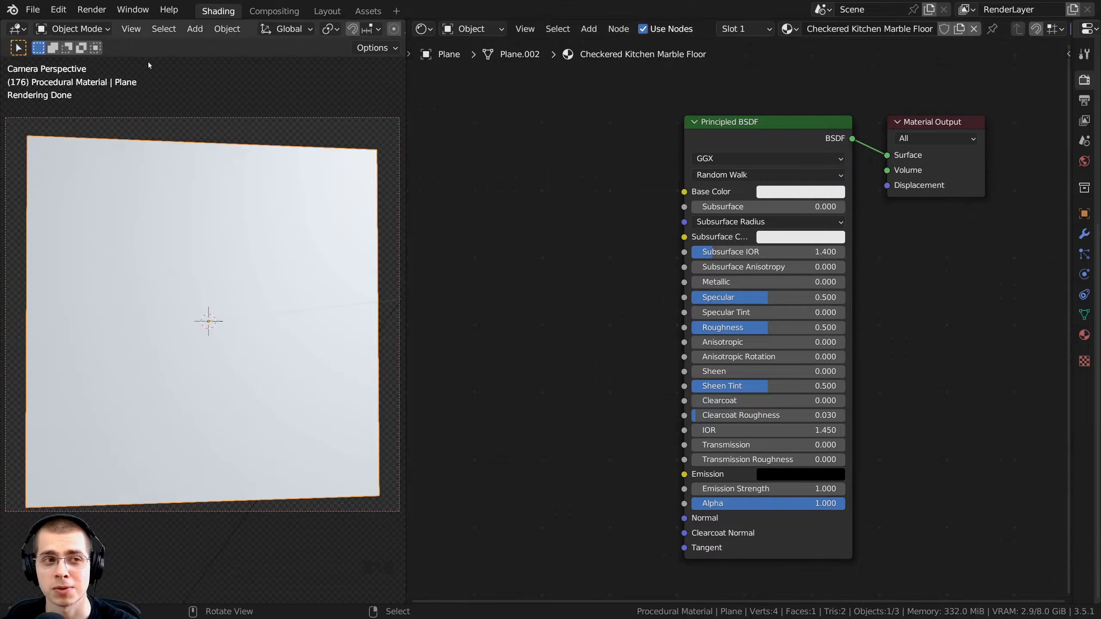
Check in the add-on preferences that Node Wrangler is enabled.
{"action": "left_click", "coordinate": [60, 10]}
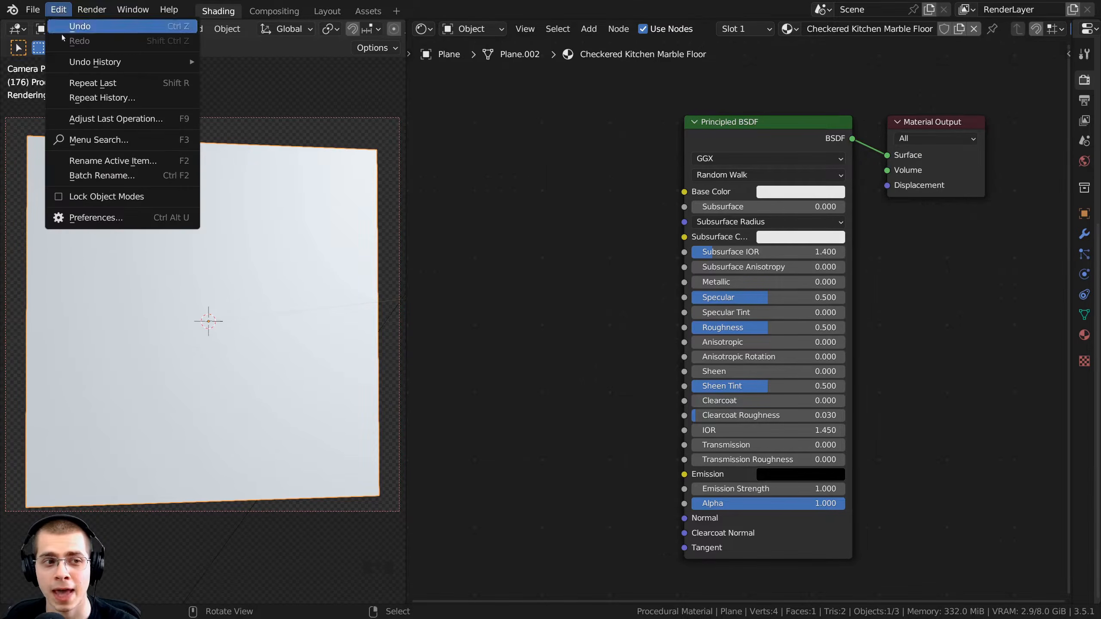
{"action": "left_click", "coordinate": [82, 218]}
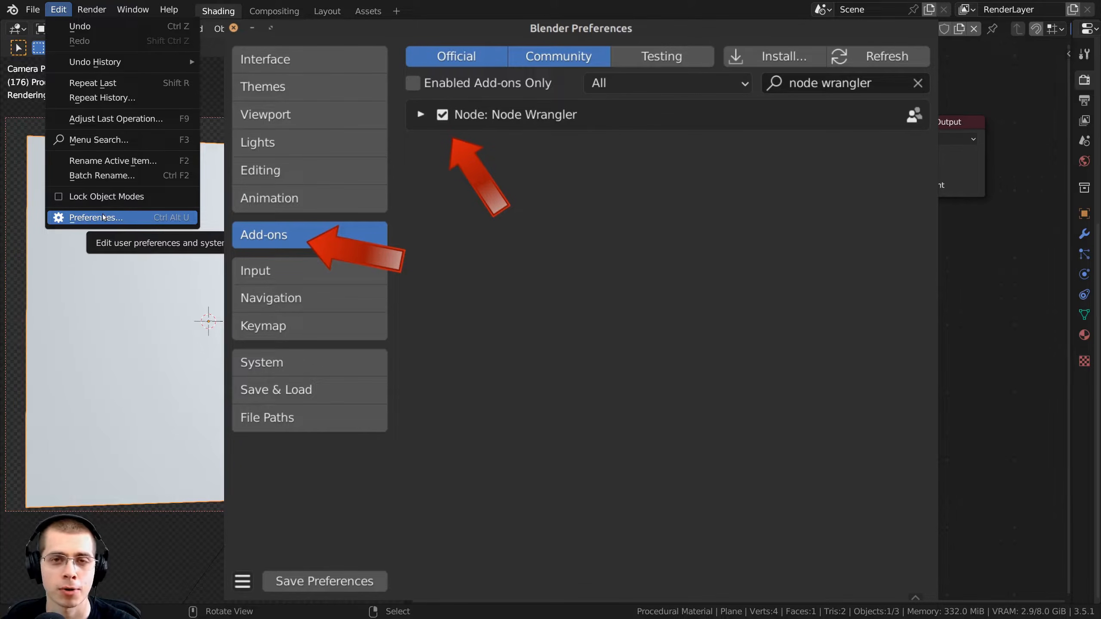
{"action": "scroll", "coordinate": [741, 330], "scroll_direction": "down", "scroll_amount": 1}
{"action": "middle_click_drag", "start_coordinate": [740, 329], "coordinate": [755, 329]}
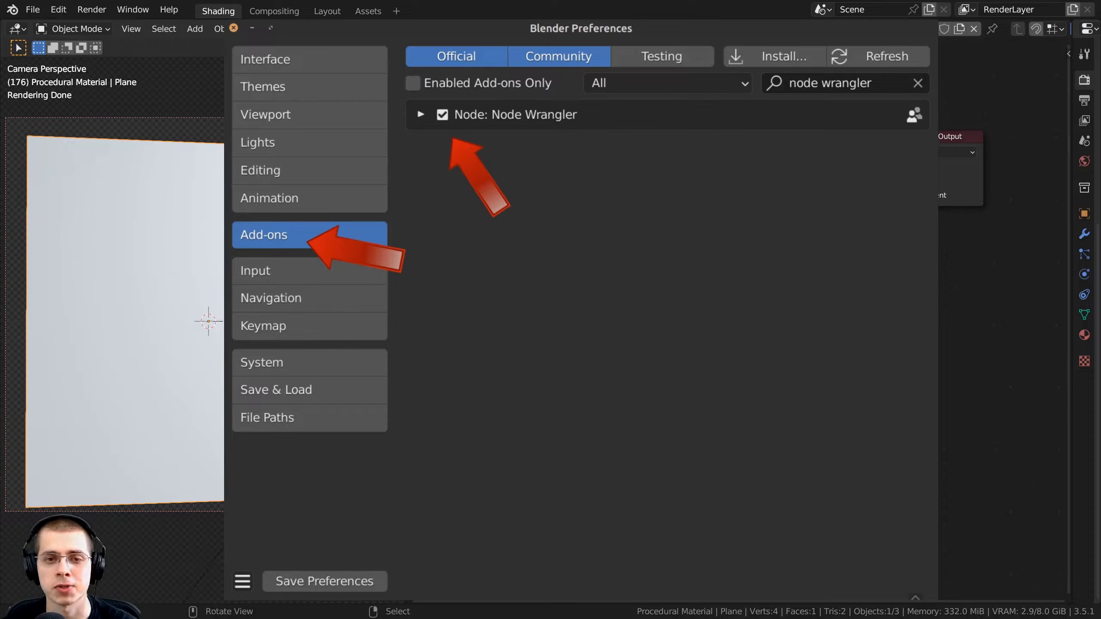
Add a Noise Texture node and place it well ahead of the Principled BSDF node.
{"action": "middle_click_drag", "start_coordinate": [564, 194], "coordinate": [607, 208]}
{"action": "middle_click_drag", "start_coordinate": [668, 167], "coordinate": [643, 177]}
{"action": "key", "text": "shift+a"}
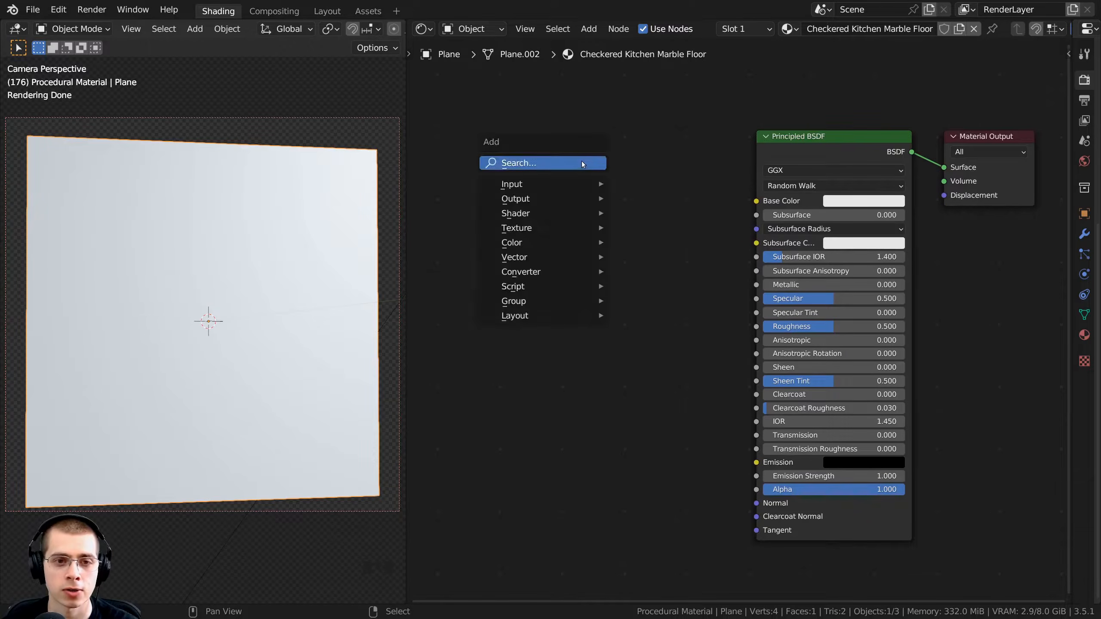
{"action": "type", "text": "nois"}
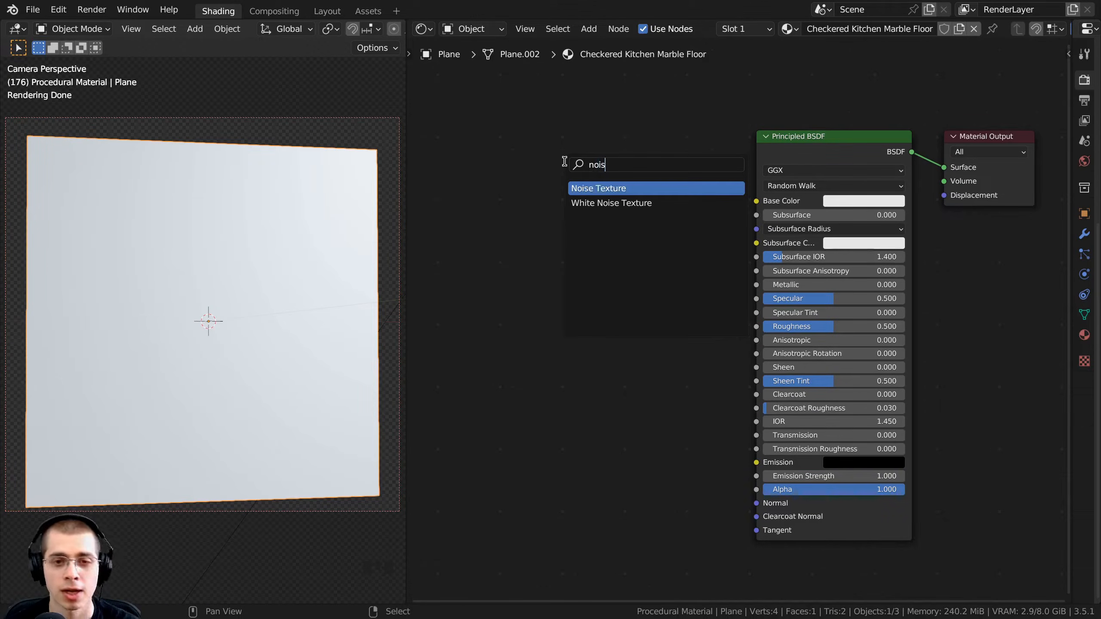
{"action": "key", "text": "Return"}
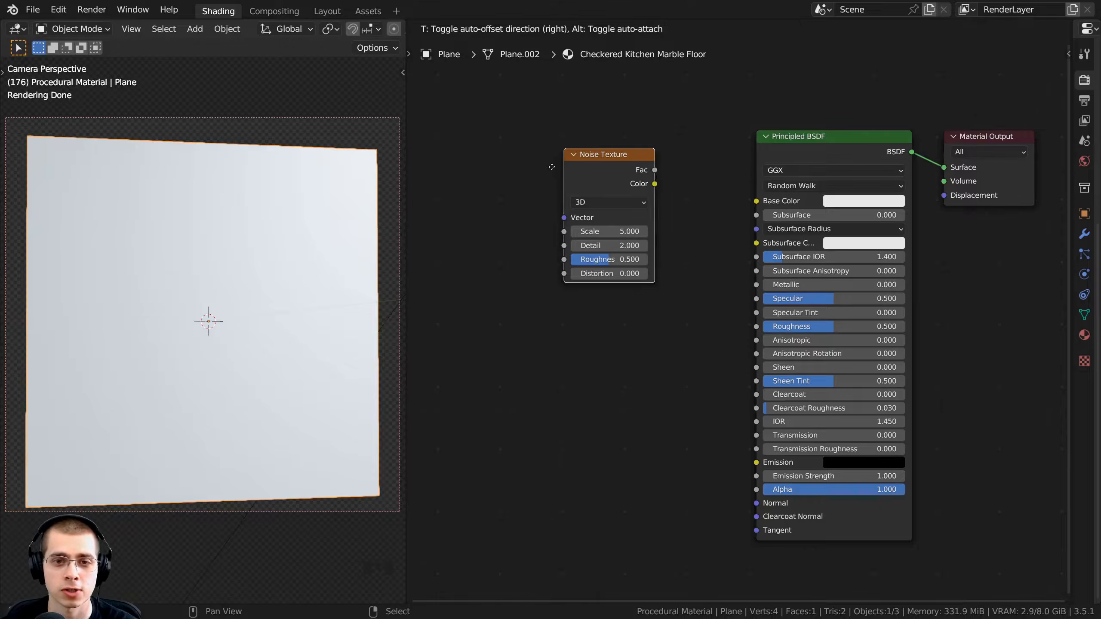
{"action": "left_click", "coordinate": [462, 228]}
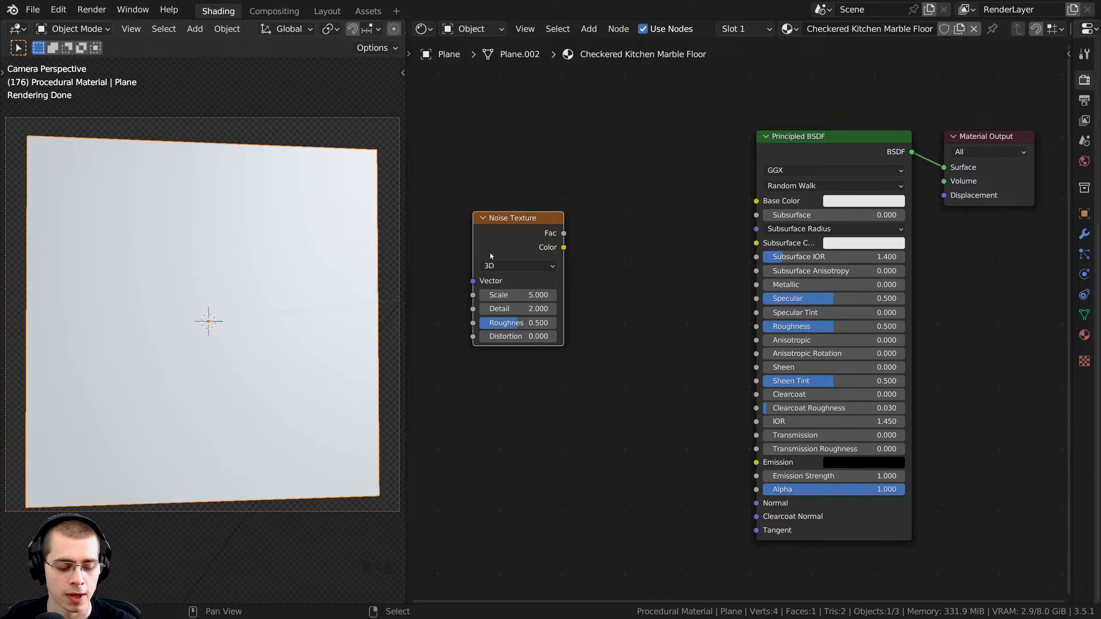
Alternate the Node Wrangler preview between the Noise Texture and the Principled BSDF, leaving the Noise Texture's Fac output on the plane.
{"action": "left_click", "coordinate": [501, 231], "text": "ctrl+shift"}
{"action": "left_click", "coordinate": [804, 153], "text": "ctrl+shift"}
{"action": "left_click", "coordinate": [527, 228], "text": "ctrl+shift"}
{"action": "left_click", "coordinate": [818, 144], "text": "ctrl+shift"}
{"action": "left_click_drag", "start_coordinate": [535, 227], "coordinate": [546, 212], "text": "ctrl+shift"}
{"action": "left_click", "coordinate": [797, 167], "text": "ctrl+shift"}
{"action": "left_click", "coordinate": [531, 222], "text": "ctrl+shift"}
{"action": "middle_click_drag", "start_coordinate": [549, 217], "coordinate": [568, 222]}
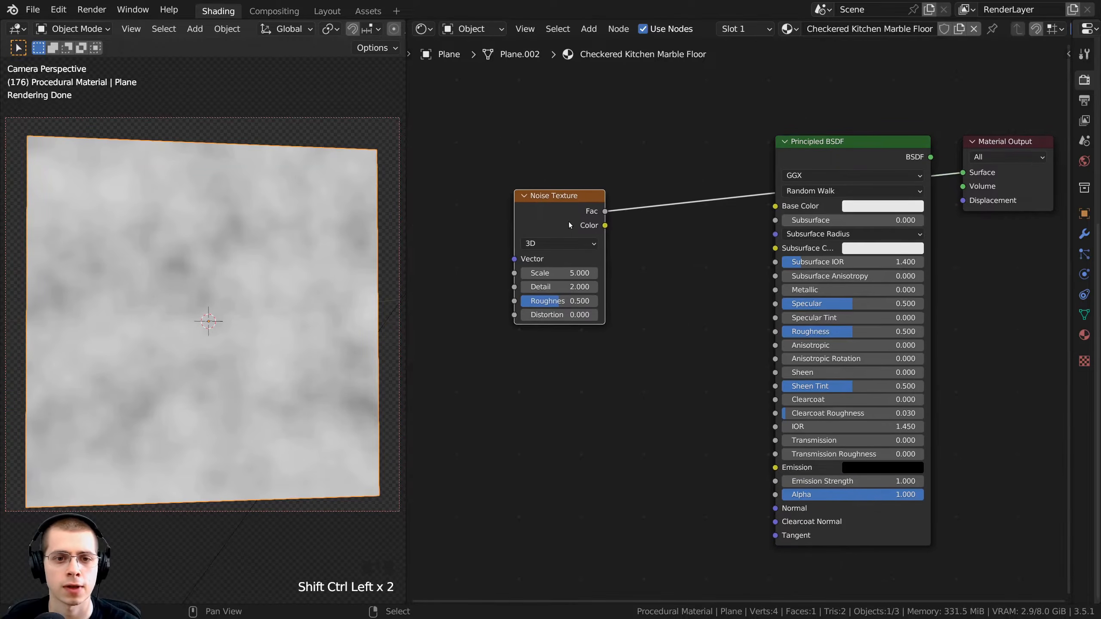
Add linked Mapping and Texture Coordinate nodes to the Noise Texture and space the nodes out.
{"action": "left_click_drag", "start_coordinate": [569, 222], "coordinate": [590, 218]}
{"action": "mouse_move", "coordinate": [661, 241]}
{"action": "middle_mouse_down"}
{"action": "mouse_move", "coordinate": [760, 253]}
{"action": "mouse_move", "coordinate": [666, 247]}
{"action": "middle_mouse_up"}
{"action": "scroll", "coordinate": [680, 240], "scroll_direction": "down", "scroll_amount": 1}
{"action": "key", "text": "ctrl+t"}
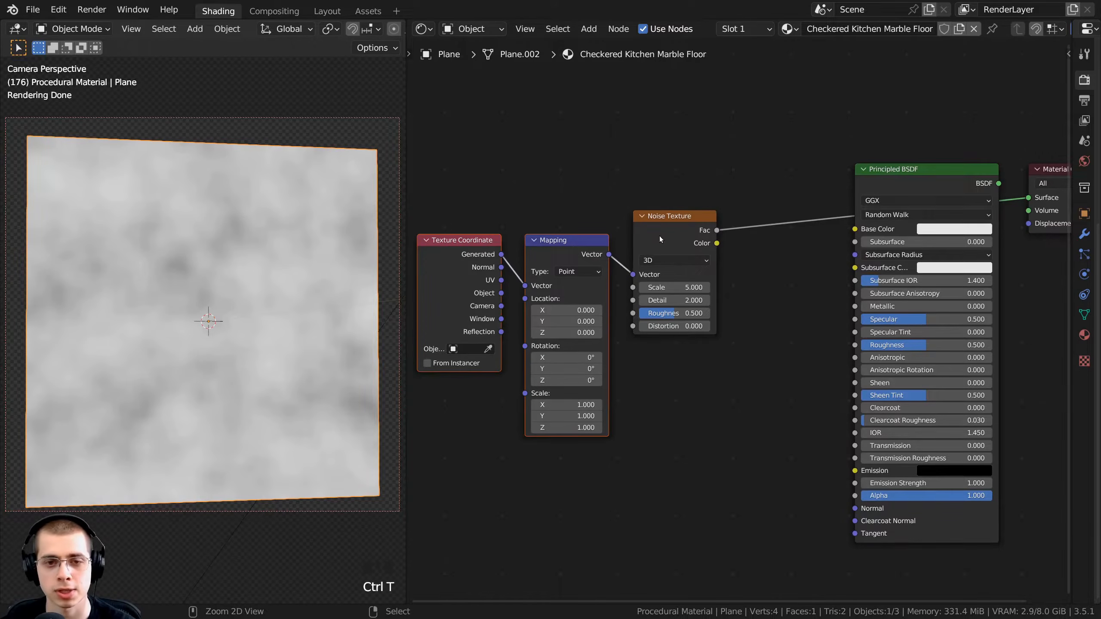
{"action": "key", "text": "a"}
{"action": "middle_click_drag", "start_coordinate": [559, 259], "coordinate": [602, 255]}
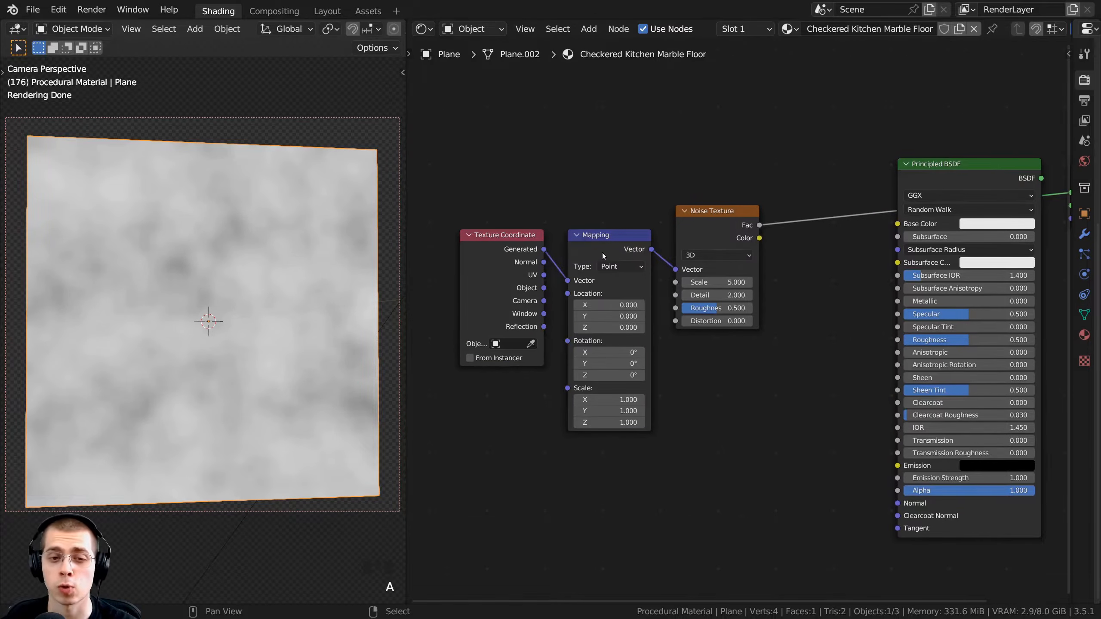
{"action": "left_click_drag", "start_coordinate": [602, 255], "coordinate": [602, 224]}
Connect the Texture Coordinate's Object output to the Mapping node's Vector input in place of Generated.
{"action": "scroll", "coordinate": [602, 223], "scroll_direction": "up", "scroll_amount": 3}
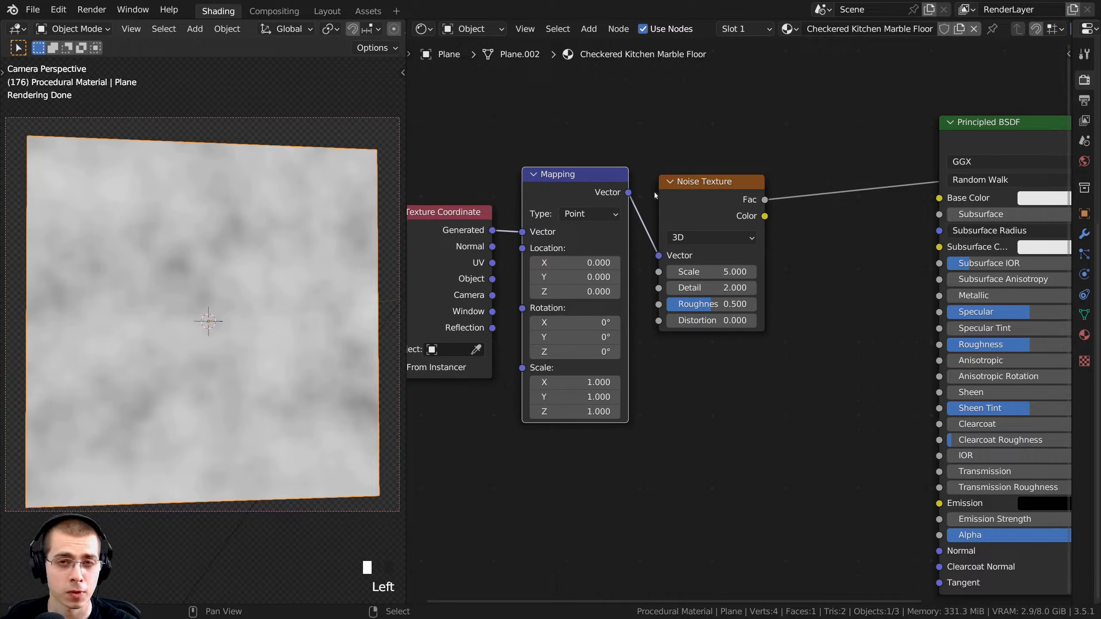
{"action": "scroll", "coordinate": [429, 308], "scroll_direction": "up", "scroll_amount": 3}
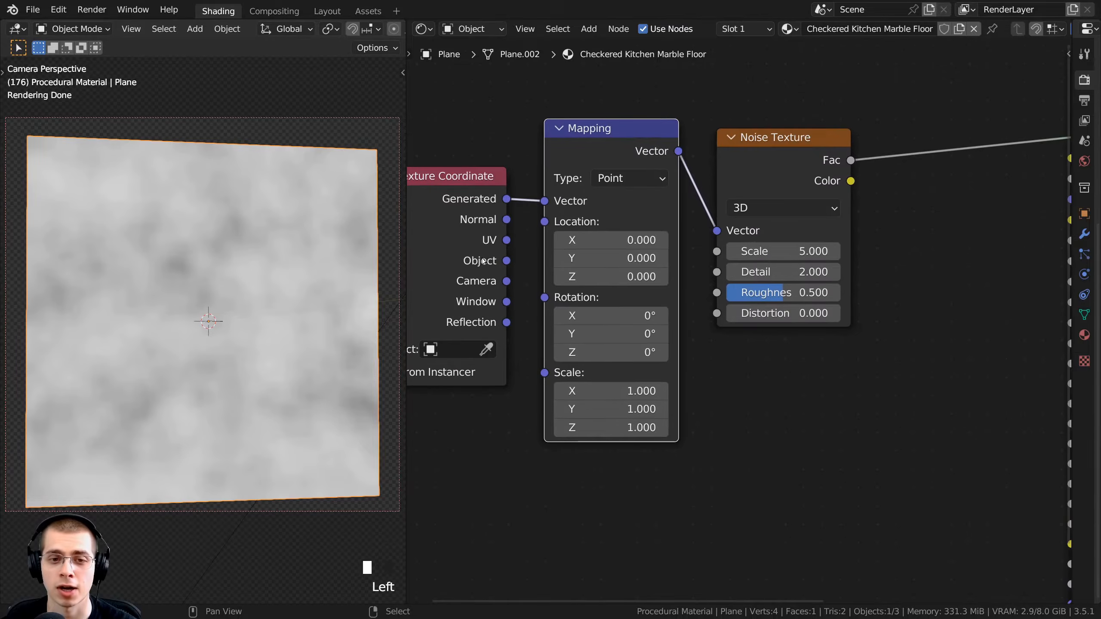
{"action": "middle_click_drag", "start_coordinate": [416, 266], "coordinate": [465, 267]}
{"action": "left_click_drag", "start_coordinate": [555, 260], "coordinate": [594, 201]}
{"action": "left_click_drag", "start_coordinate": [634, 146], "coordinate": [636, 161]}
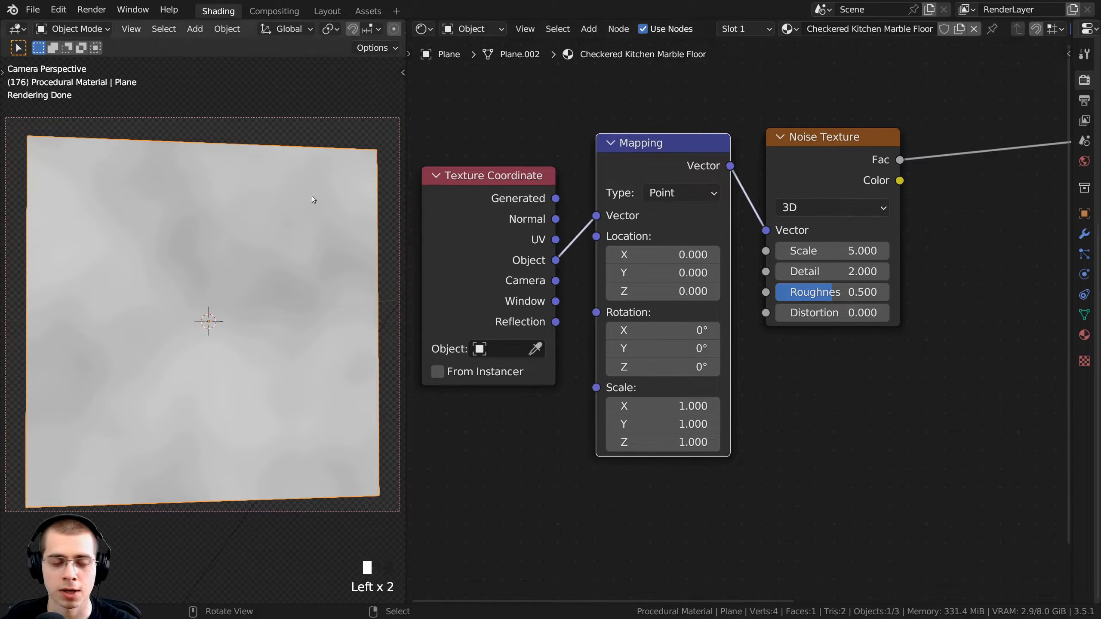
Set the Noise Texture's Scale to 20 and its Detail to 15.
{"action": "middle_click_drag", "start_coordinate": [758, 162], "coordinate": [733, 164]}
{"action": "left_click_drag", "start_coordinate": [755, 165], "coordinate": [751, 177]}
{"action": "middle_click_drag", "start_coordinate": [634, 217], "coordinate": [606, 216]}
{"action": "middle_click_drag", "start_coordinate": [704, 203], "coordinate": [658, 206]}
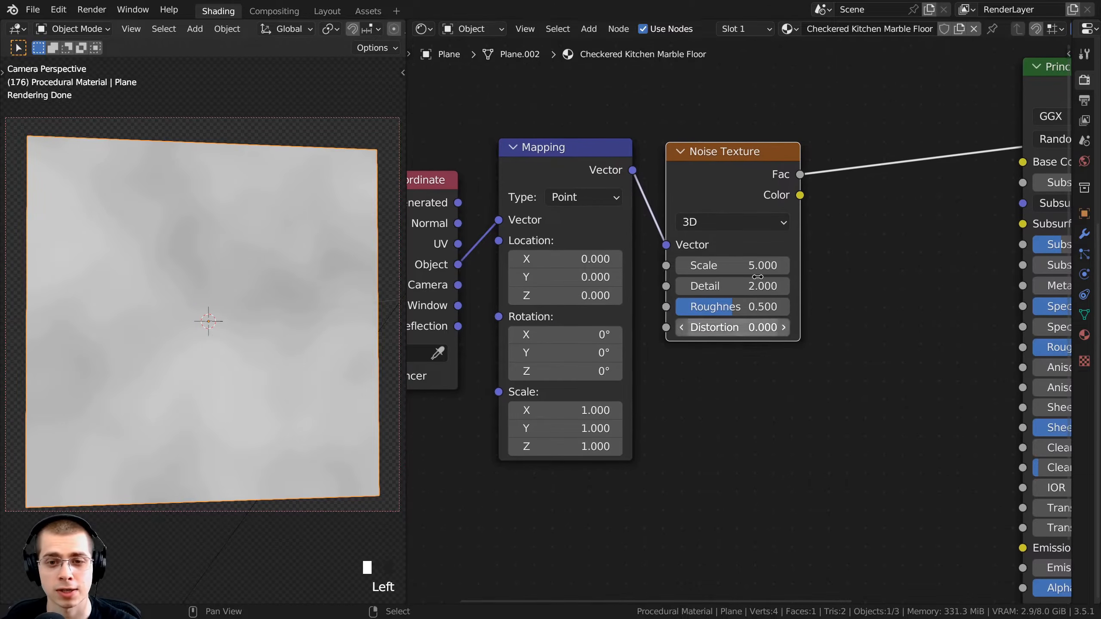
{"action": "left_click", "coordinate": [737, 265]}
{"action": "type", "text": "20"}
{"action": "key", "text": "Return"}
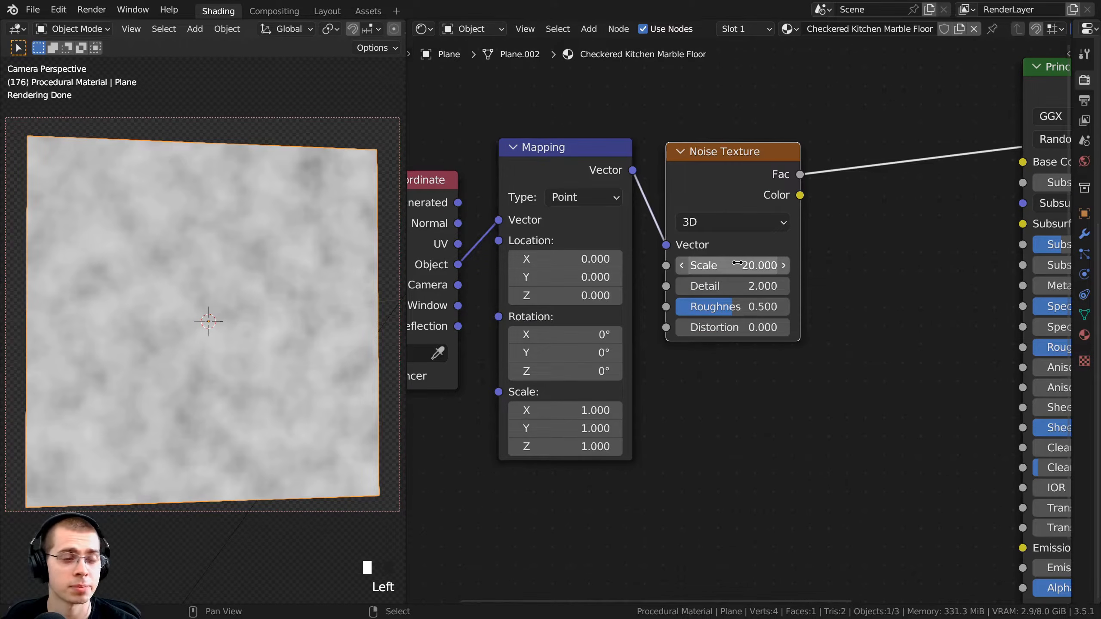
{"action": "left_click", "coordinate": [715, 287]}
{"action": "type", "text": "15"}
{"action": "key", "text": "Return"}
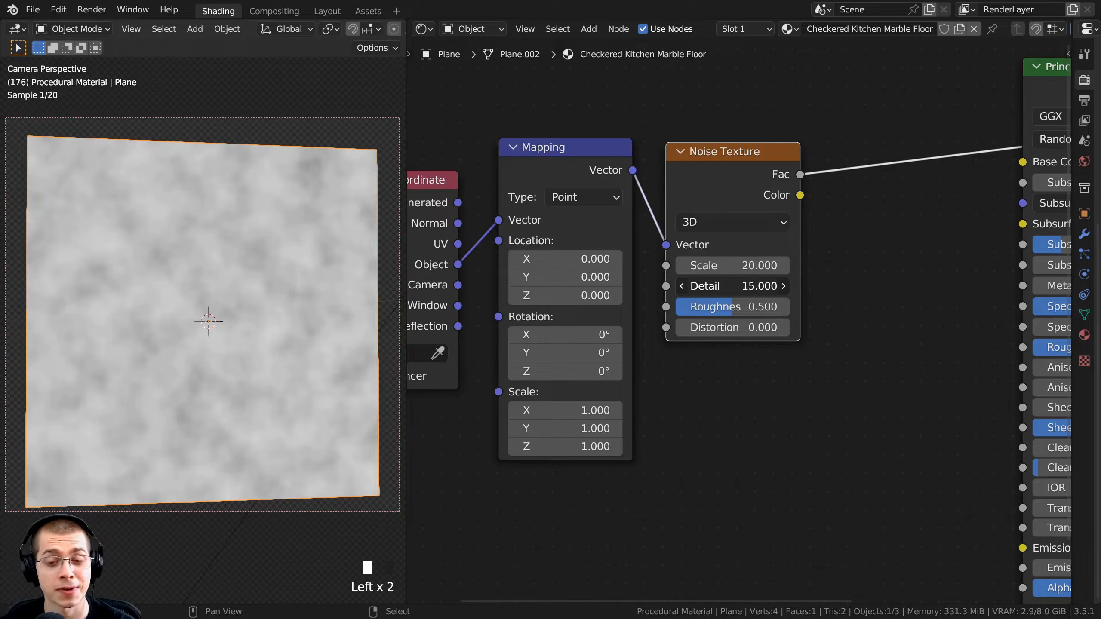
Set the Noise Texture's Roughness to 0.55 and its Distortion to 0.3.
{"action": "double_click", "coordinate": [738, 307]}
{"action": "type", "text": "5"}
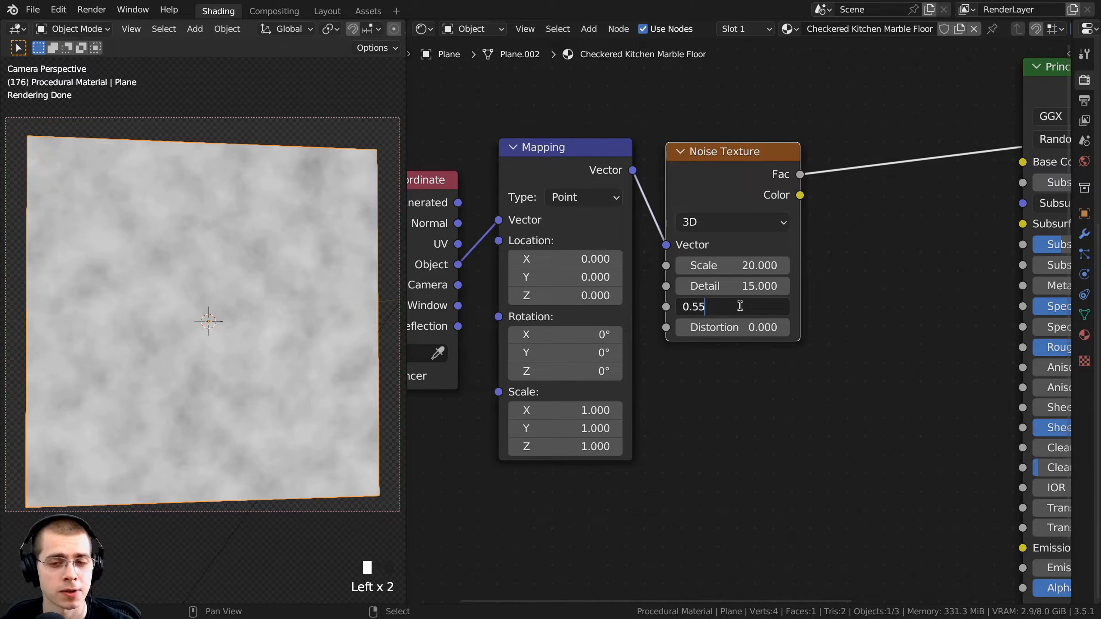
{"action": "key", "text": "Return"}
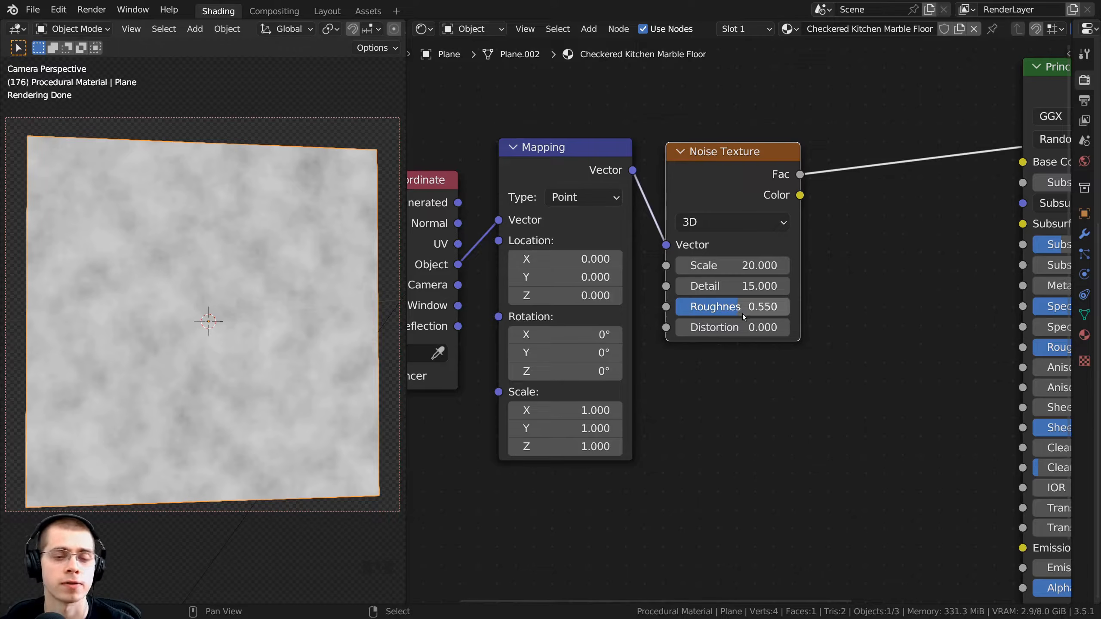
{"action": "double_click", "coordinate": [742, 327]}
{"action": "type", "text": ".3"}
{"action": "key", "text": "Return"}
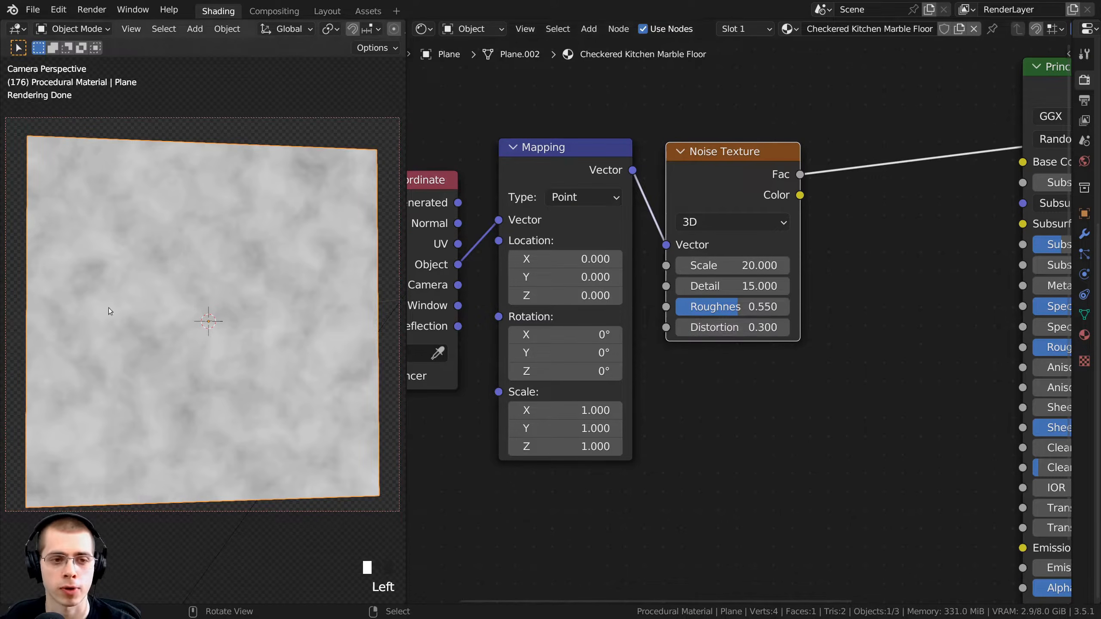
Duplicate the Noise Texture and insert the copy between the Mapping node and the original, feeding its Color output into the original's Vector.
{"action": "scroll", "coordinate": [185, 244], "scroll_direction": "up", "scroll_amount": 4}
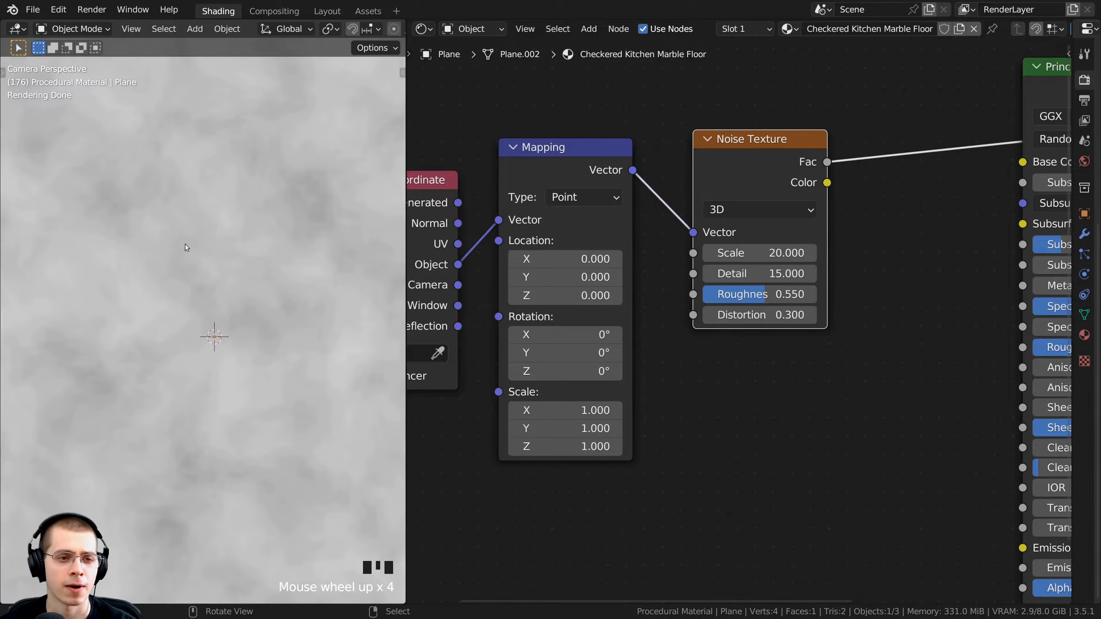
{"action": "middle_click_drag", "start_coordinate": [204, 244], "coordinate": [212, 194], "text": "shift"}
{"action": "scroll", "coordinate": [207, 347], "scroll_direction": "down", "scroll_amount": 1}
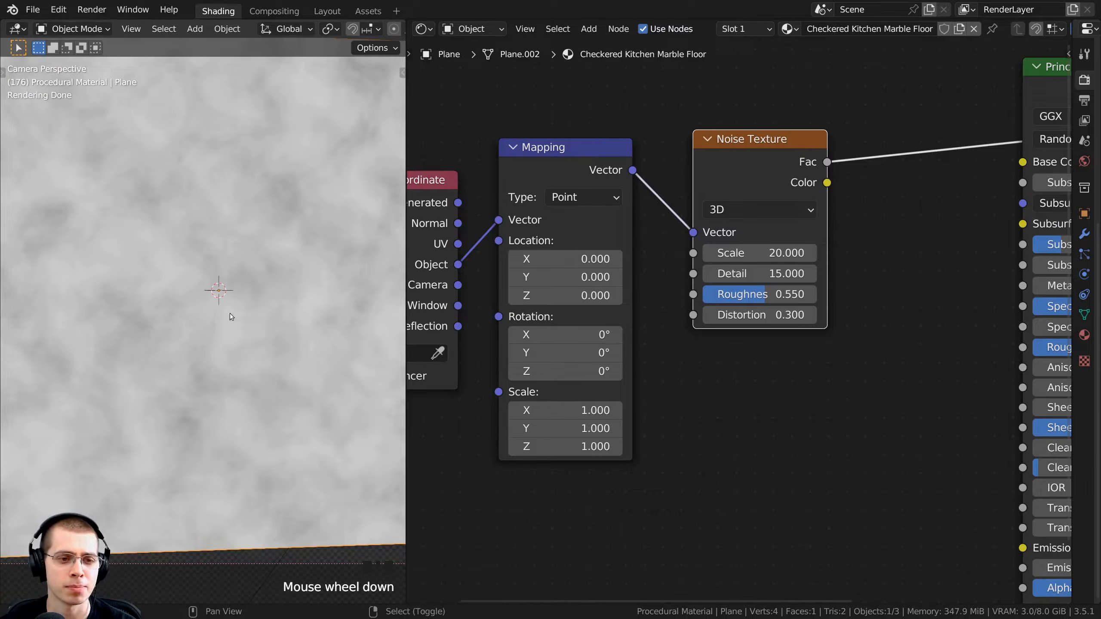
{"action": "scroll", "coordinate": [244, 170], "scroll_direction": "down", "scroll_amount": 1}
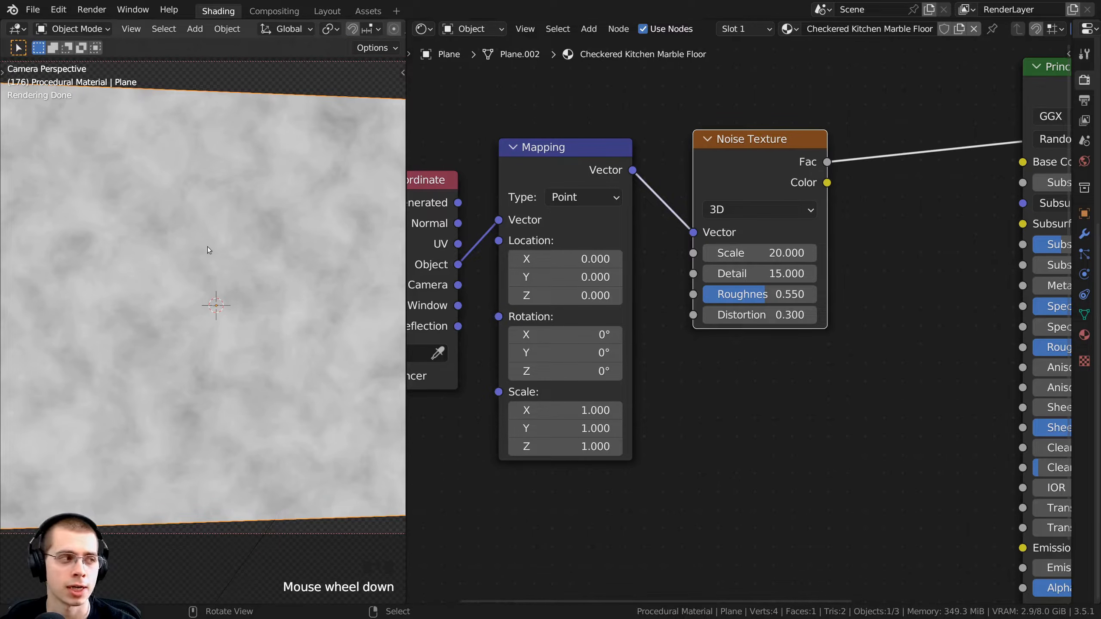
{"action": "scroll", "coordinate": [663, 161], "scroll_direction": "down", "scroll_amount": 2}
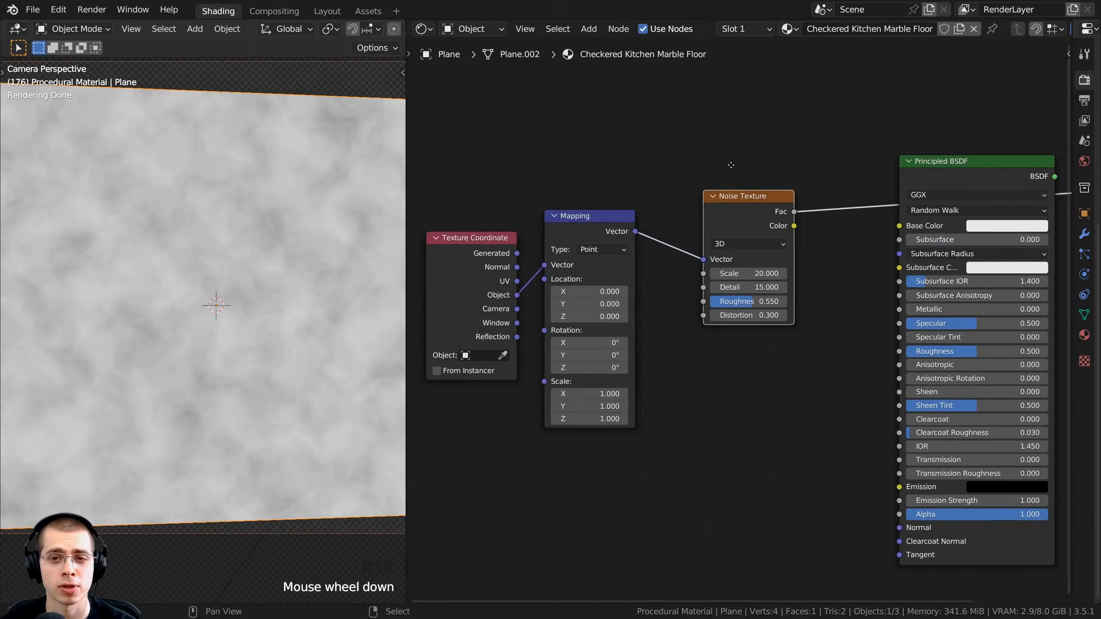
{"action": "scroll", "coordinate": [765, 197], "scroll_direction": "down", "scroll_amount": 2}
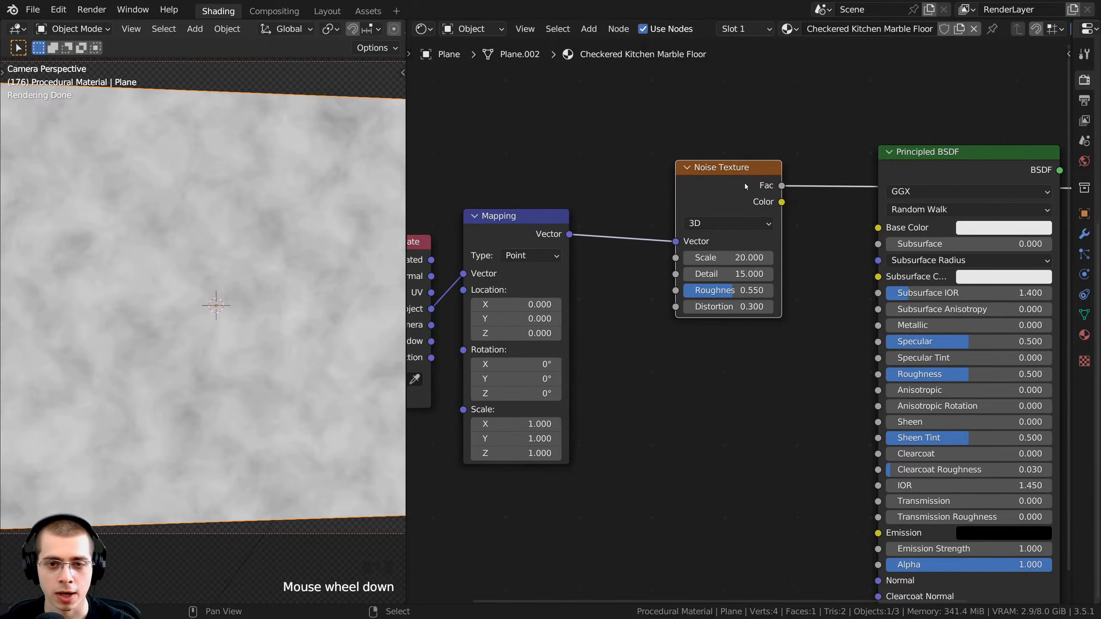
{"action": "key", "text": "shift+d"}
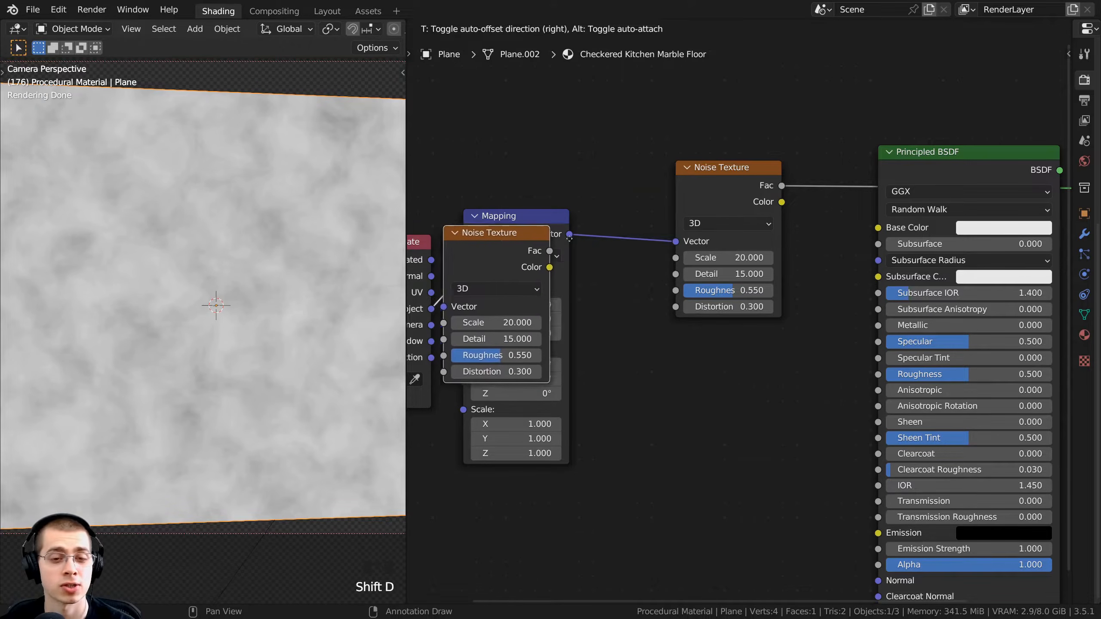
{"action": "left_click", "coordinate": [645, 200]}
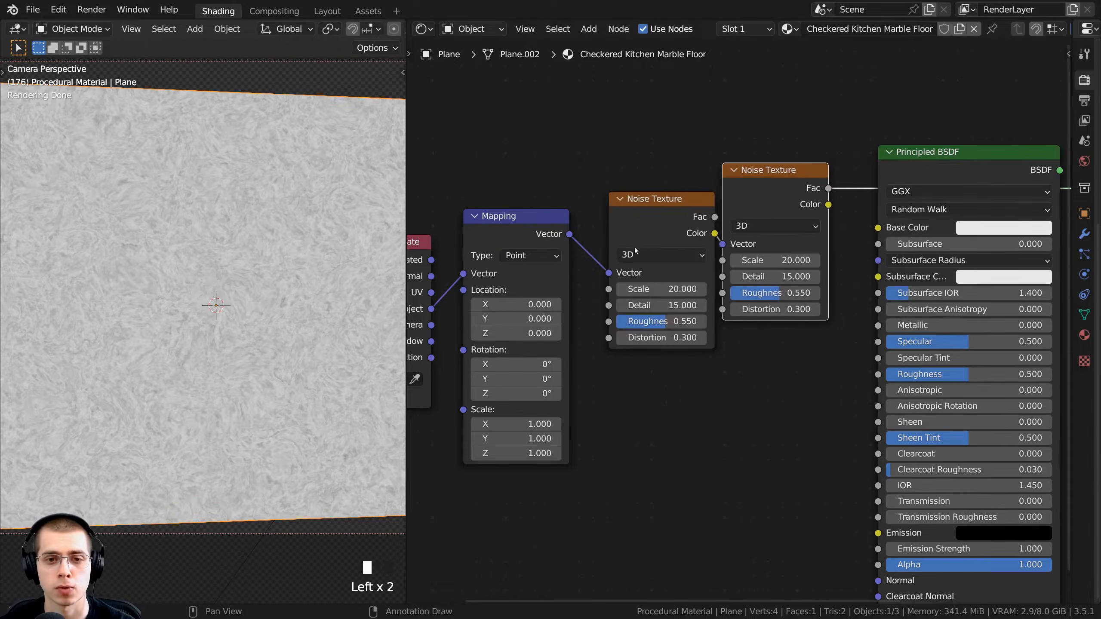
{"action": "scroll", "coordinate": [636, 247], "scroll_direction": "up", "scroll_amount": 1}
{"action": "left_click_drag", "start_coordinate": [634, 178], "coordinate": [697, 156]}
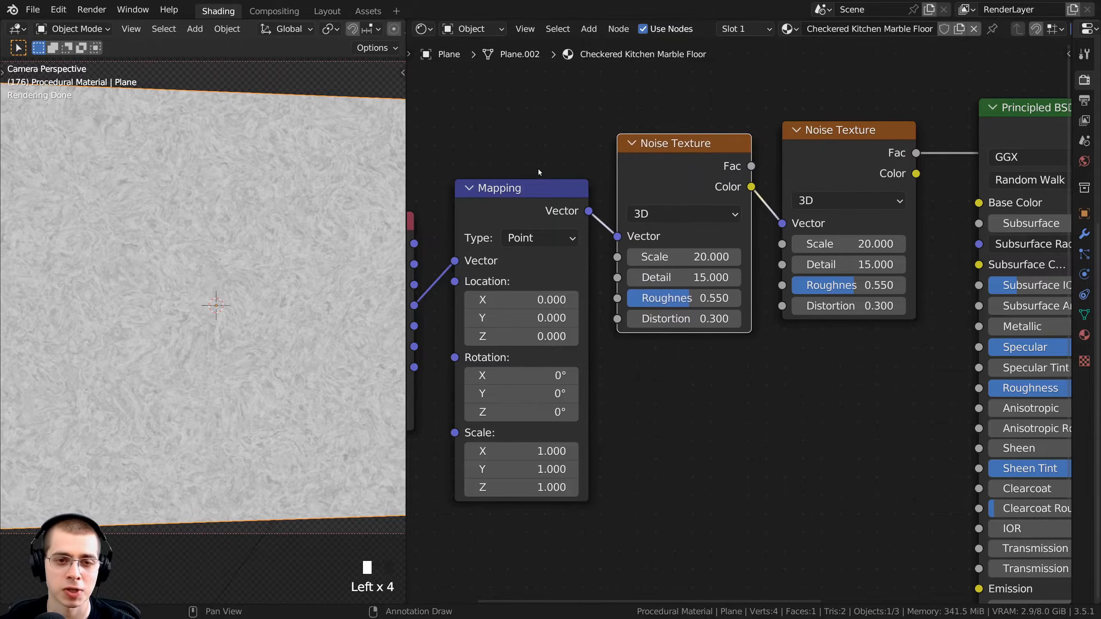
{"action": "left_click", "coordinate": [521, 191]}
{"action": "left_click", "coordinate": [822, 143]}
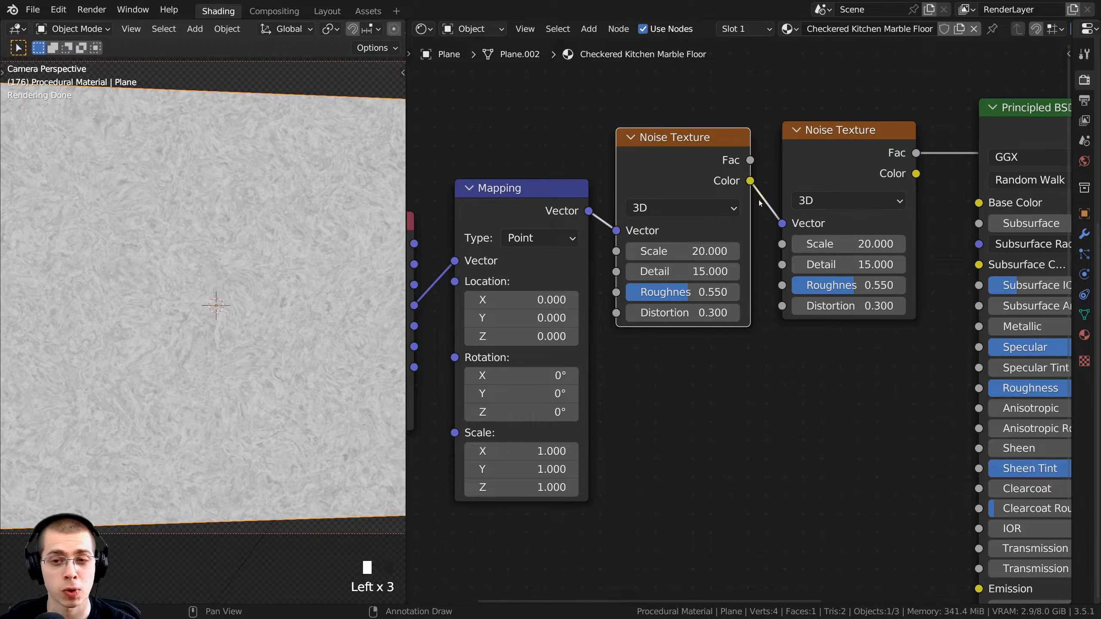
{"action": "mouse_move", "coordinate": [842, 165]}
{"action": "left_mouse_down"}
{"action": "mouse_move", "coordinate": [830, 144]}
{"action": "mouse_move", "coordinate": [842, 166]}
{"action": "left_mouse_up"}
{"action": "scroll", "coordinate": [756, 209], "scroll_direction": "up", "scroll_amount": 2}
{"action": "left_click", "coordinate": [679, 188]}
{"action": "mouse_move", "coordinate": [679, 188]}
{"action": "left_mouse_down"}
{"action": "mouse_move", "coordinate": [717, 158]}
{"action": "mouse_move", "coordinate": [680, 185]}
{"action": "left_mouse_up"}
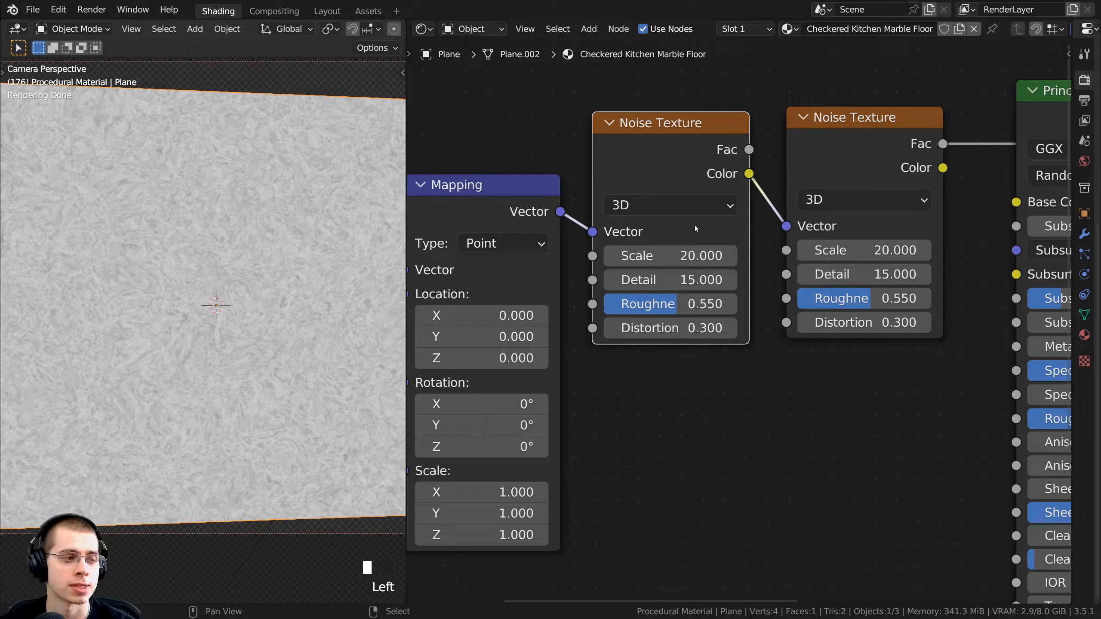
Set the first Noise Texture's Scale to 8 and its Distortion to 0.
{"action": "middle_click_drag", "start_coordinate": [711, 248], "coordinate": [721, 246]}
{"action": "left_click", "coordinate": [721, 247]}
{"action": "type", "text": "8"}
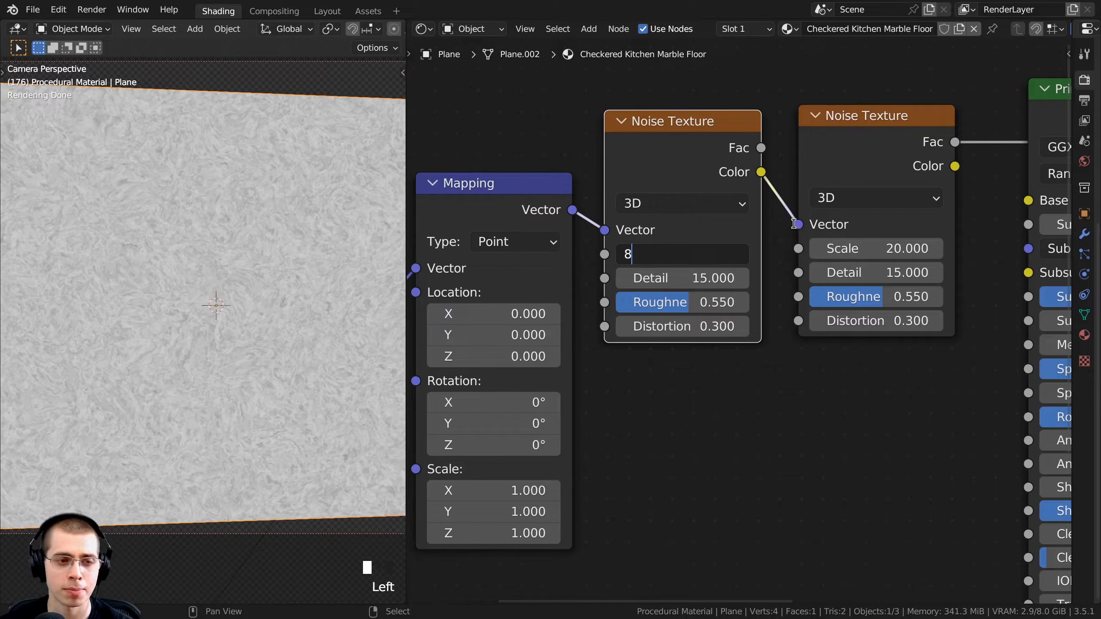
{"action": "key", "text": "Return"}
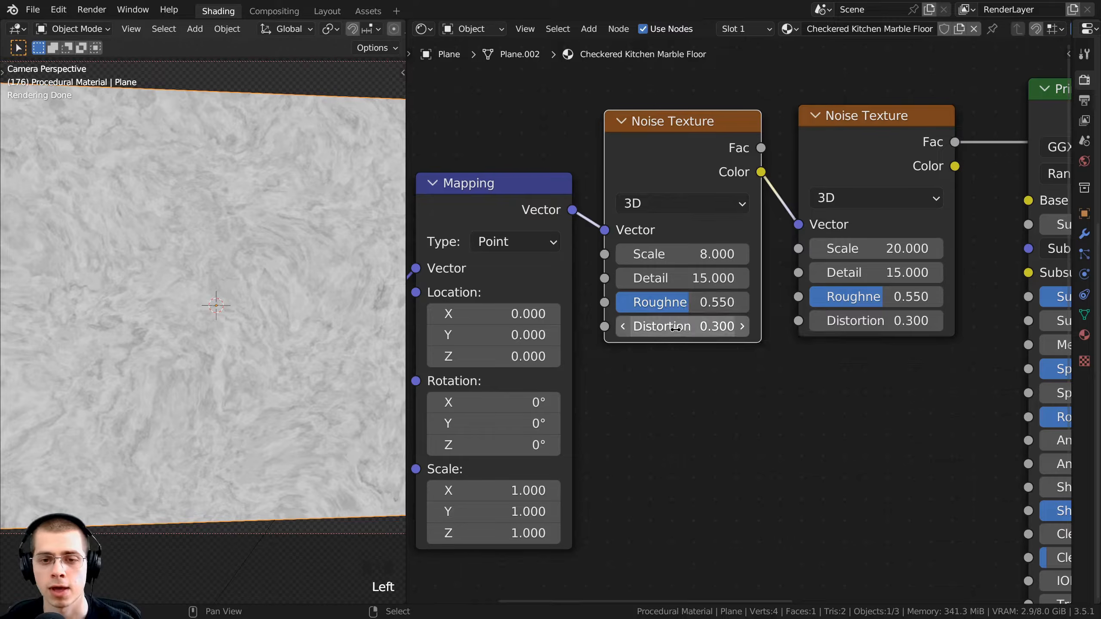
{"action": "left_click", "coordinate": [656, 328]}
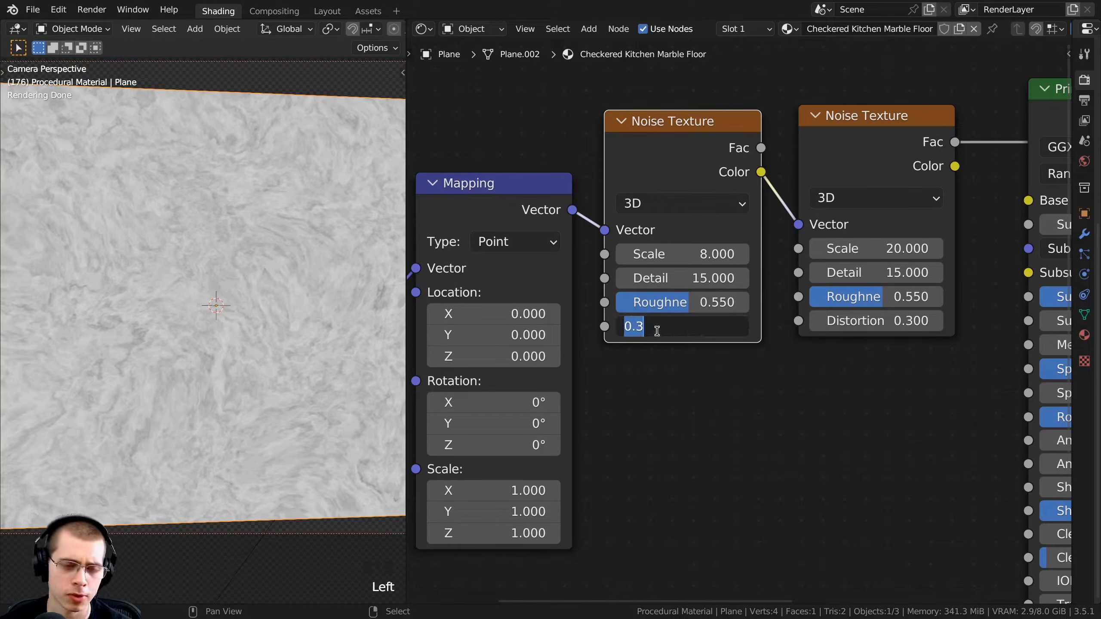
{"action": "type", "text": "0"}
{"action": "key", "text": "Return"}
{"action": "scroll", "coordinate": [254, 139], "scroll_direction": "down", "scroll_amount": 3}
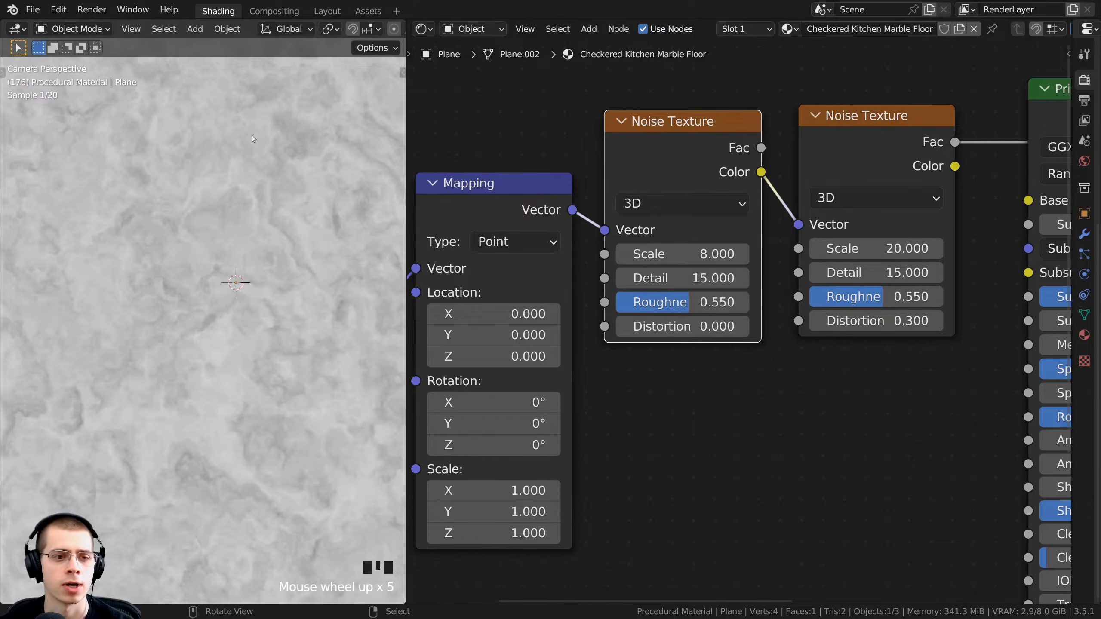
{"action": "scroll", "coordinate": [356, 207], "scroll_direction": "down", "scroll_amount": 4}
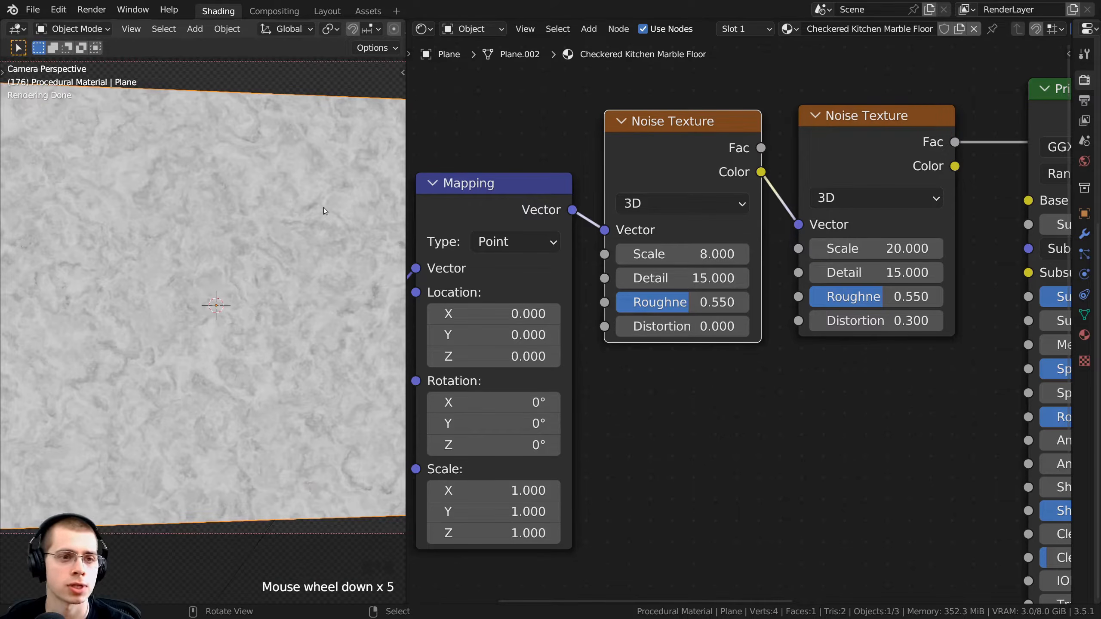
Move the Principled BSDF node below the Material Output, clear of the link from the second Noise Texture.
{"action": "scroll", "coordinate": [864, 208], "scroll_direction": "down", "scroll_amount": 3}
{"action": "middle_click_drag", "start_coordinate": [913, 209], "coordinate": [758, 214]}
{"action": "scroll", "coordinate": [758, 213], "scroll_direction": "down", "scroll_amount": 3}
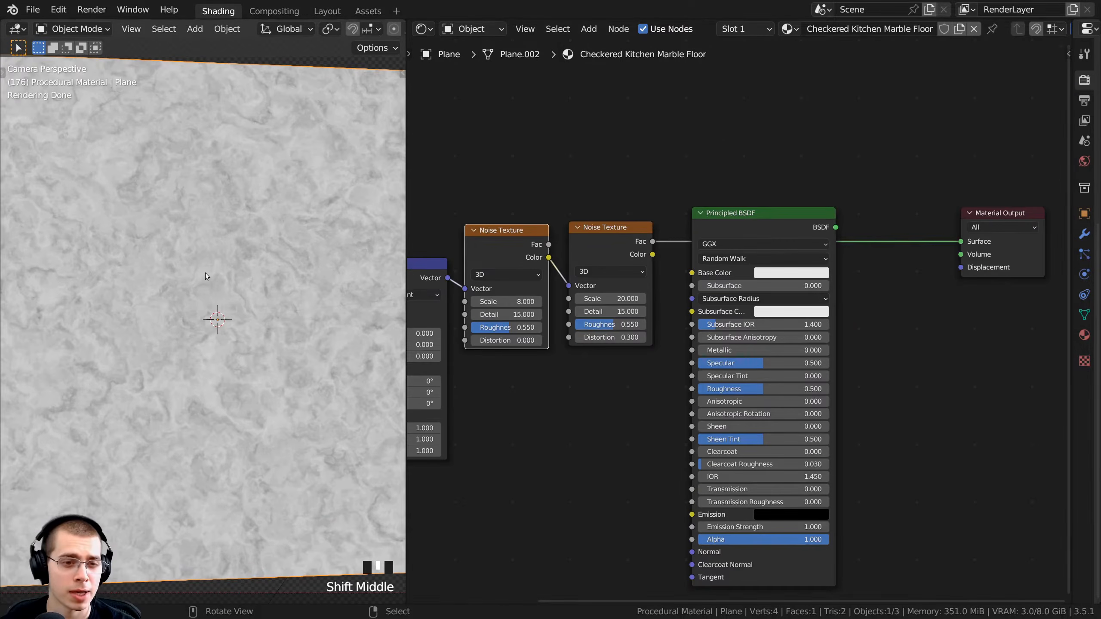
{"action": "middle_click_drag", "start_coordinate": [205, 272], "coordinate": [197, 271], "text": "shift"}
{"action": "middle_click_drag", "start_coordinate": [711, 240], "coordinate": [587, 197]}
{"action": "scroll", "coordinate": [586, 197], "scroll_direction": "down", "scroll_amount": 1}
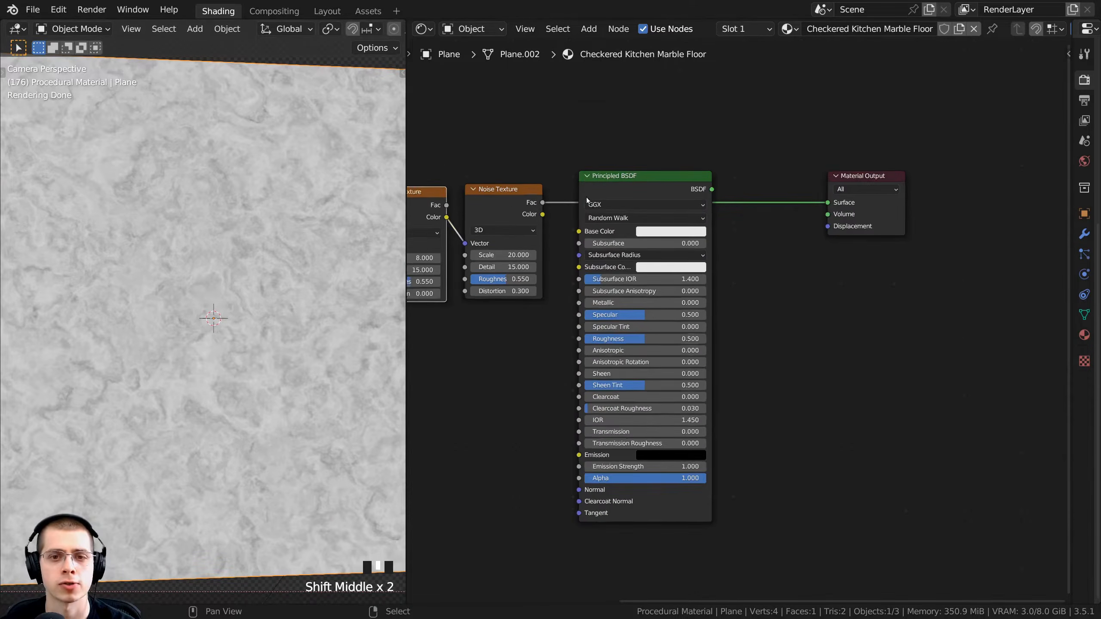
{"action": "left_click_drag", "start_coordinate": [628, 197], "coordinate": [806, 266]}
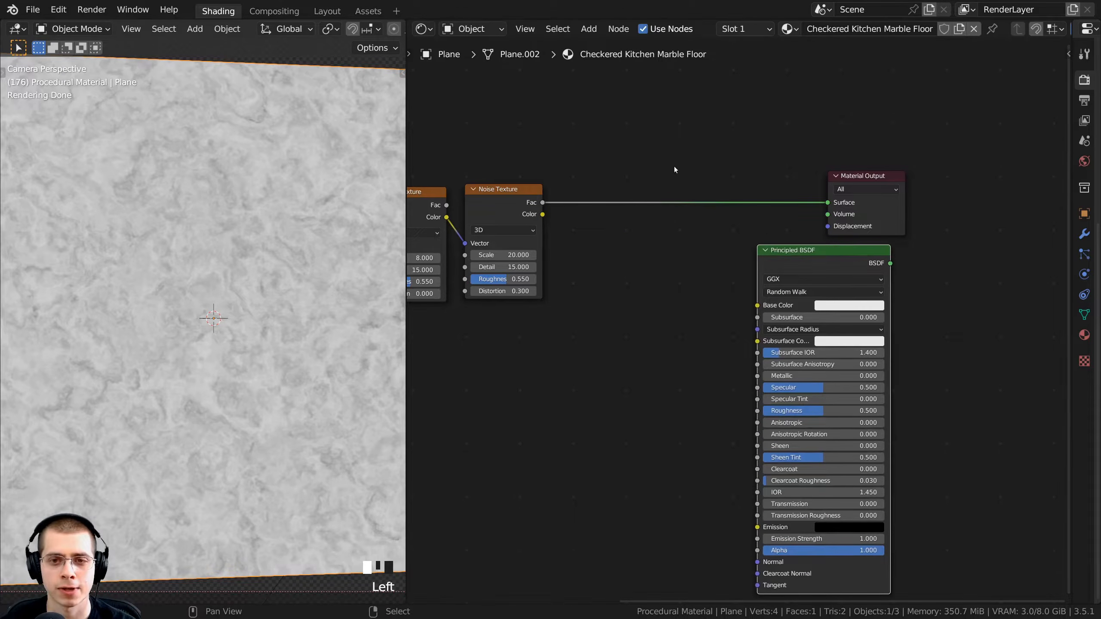
Add a ColorRamp node onto the link between the second Noise Texture and the Material Output.
{"action": "key", "text": "shift+a"}
{"action": "left_click", "coordinate": [661, 158]}
{"action": "type", "text": "col"}
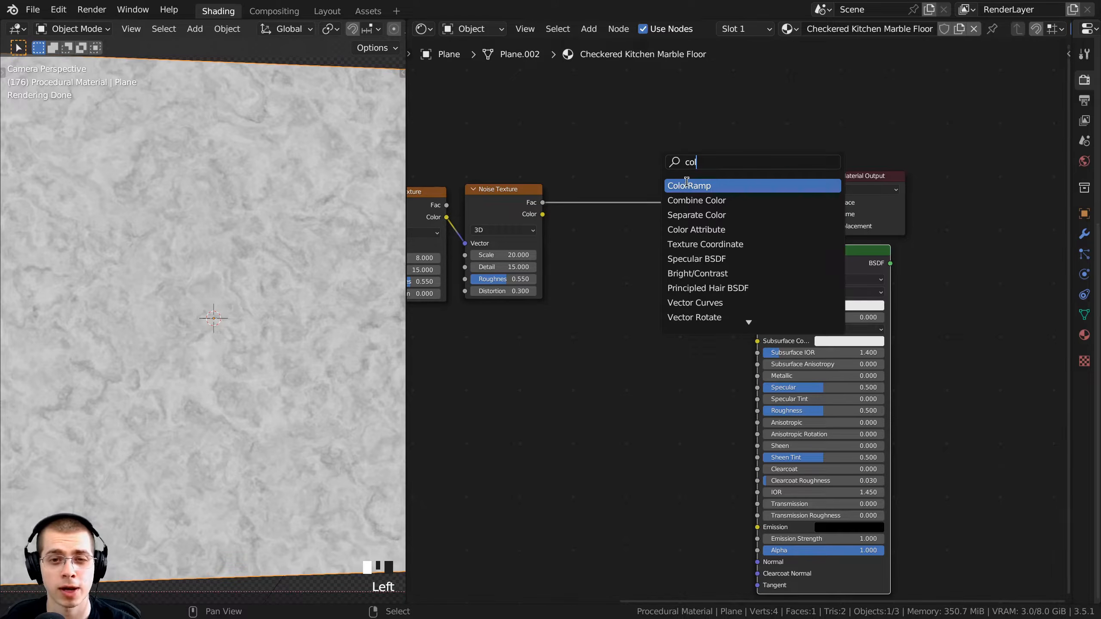
{"action": "left_click", "coordinate": [686, 185]}
{"action": "left_click", "coordinate": [568, 210]}
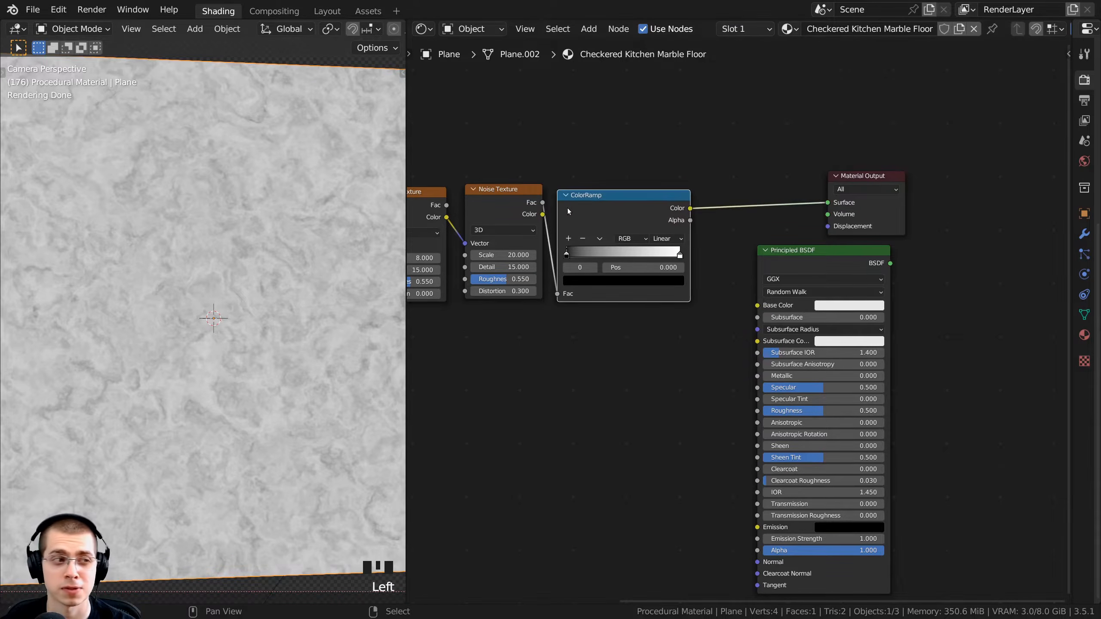
Tighten the ColorRamp's contrast by moving the black stop inward and the white stop to position 0.535.
{"action": "scroll", "coordinate": [567, 209], "scroll_direction": "up", "scroll_amount": 4}
{"action": "middle_click_drag", "start_coordinate": [568, 210], "coordinate": [590, 219]}
{"action": "left_click_drag", "start_coordinate": [522, 237], "coordinate": [568, 237]}
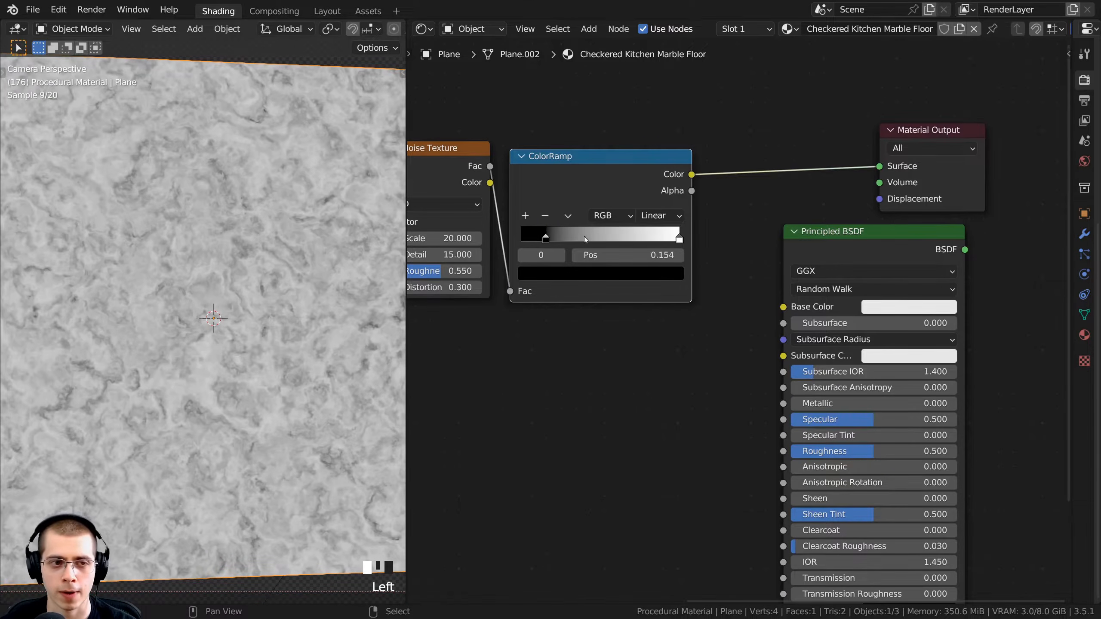
{"action": "left_click_drag", "start_coordinate": [679, 236], "coordinate": [641, 237]}
{"action": "left_click_drag", "start_coordinate": [545, 238], "coordinate": [613, 224]}
{"action": "mouse_move", "coordinate": [519, 212]}
{"action": "left_mouse_down"}
{"action": "mouse_move", "coordinate": [508, 212]}
{"action": "mouse_move", "coordinate": [519, 213]}
{"action": "left_mouse_up"}
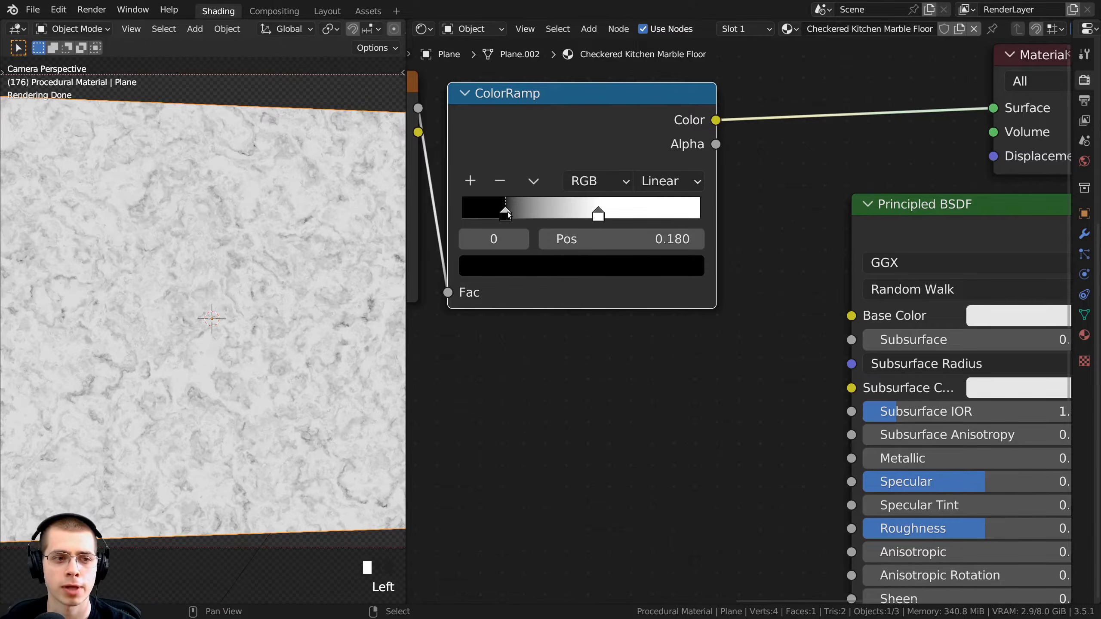
{"action": "left_click_drag", "start_coordinate": [598, 214], "coordinate": [590, 212]}
{"action": "scroll", "coordinate": [320, 287], "scroll_direction": "up", "scroll_amount": 2}
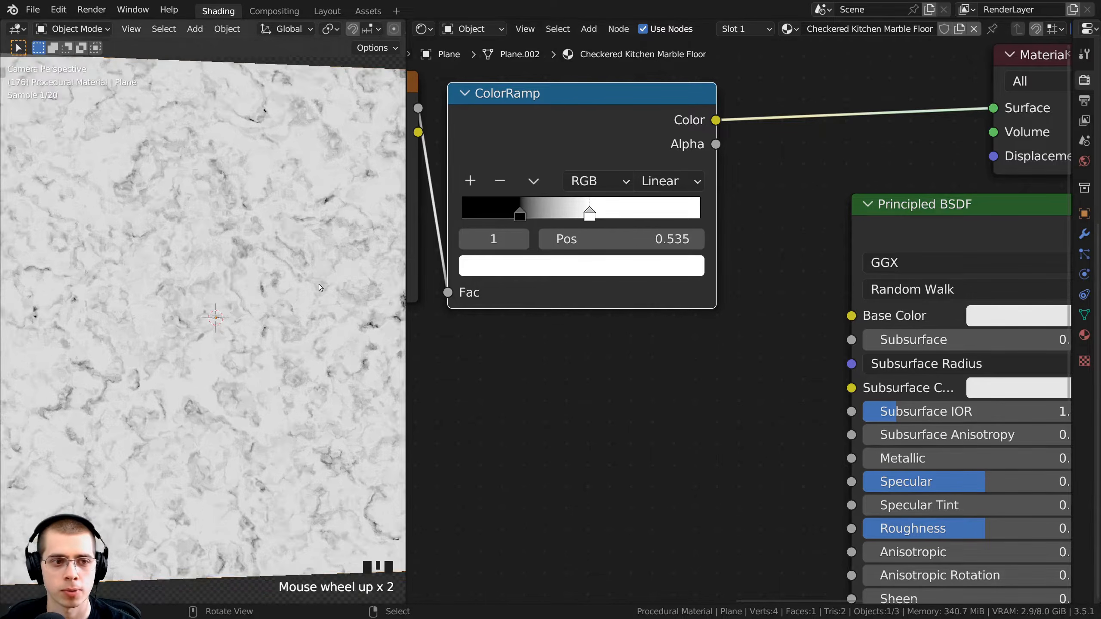
{"action": "scroll", "coordinate": [319, 287], "scroll_direction": "up", "scroll_amount": 1}
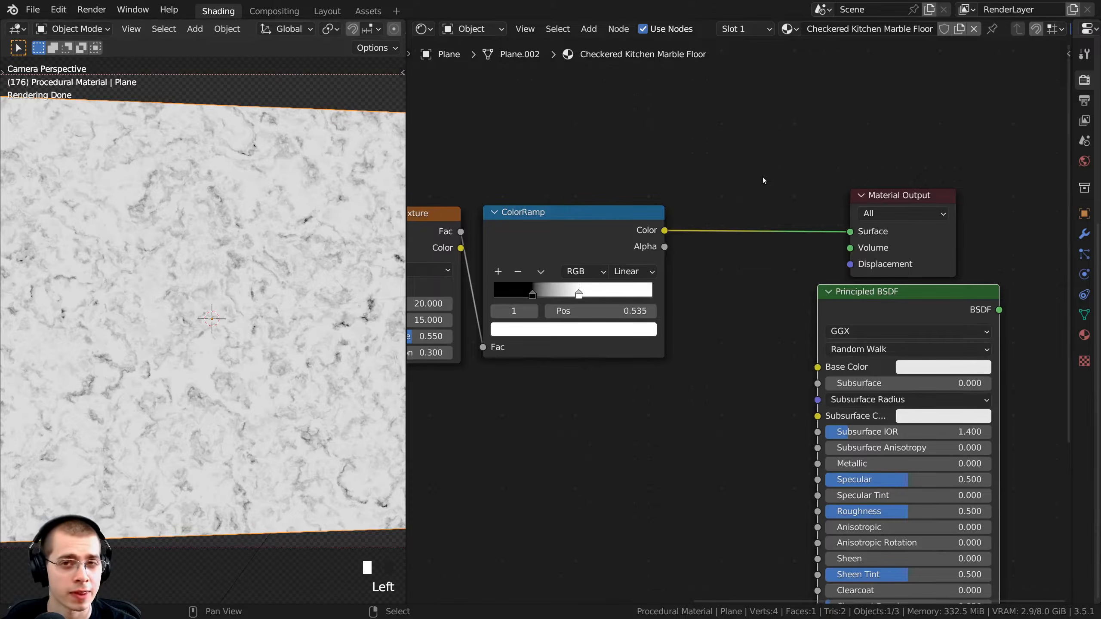
Insert a Mix Color node between the ColorRamp and the Material Output.
{"action": "middle_click_drag", "start_coordinate": [701, 181], "coordinate": [689, 184]}
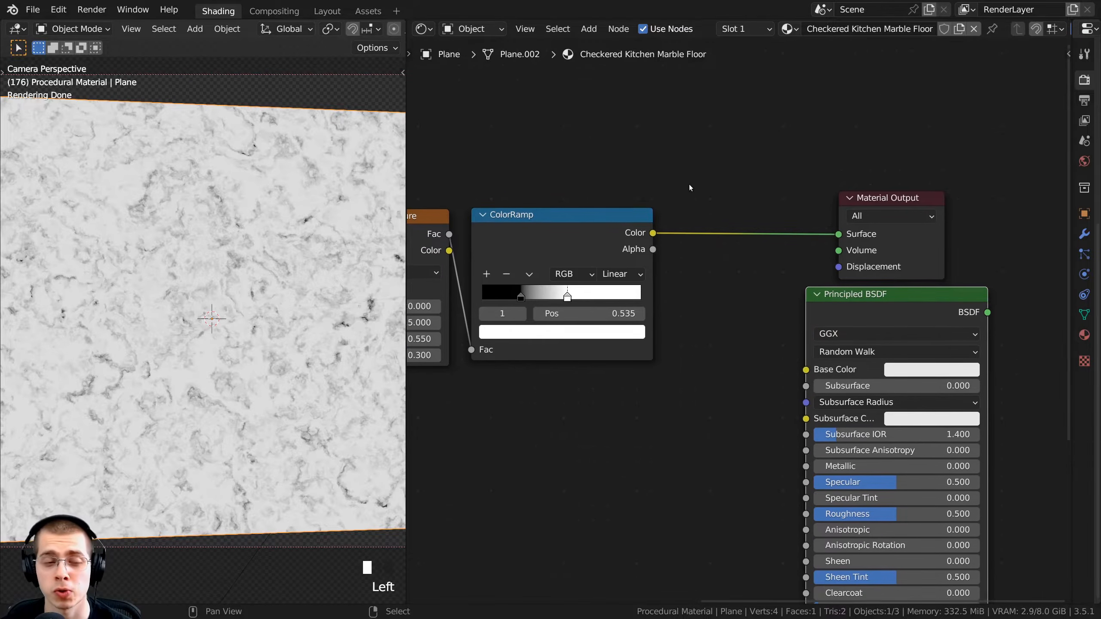
{"action": "key", "text": "shift+a"}
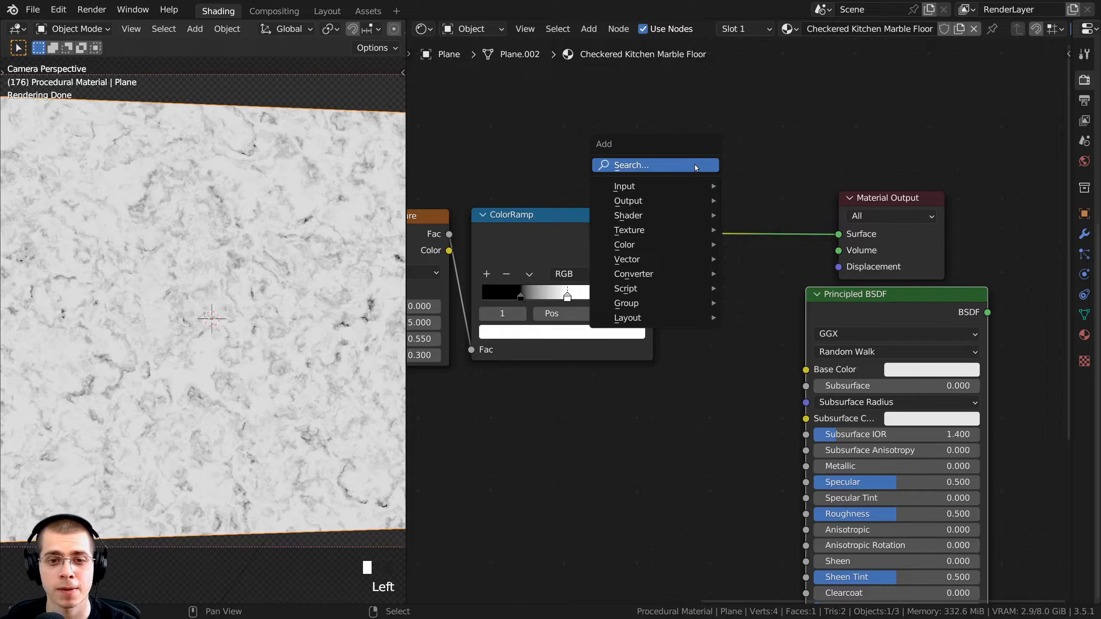
{"action": "mouse_move", "coordinate": [649, 244]}
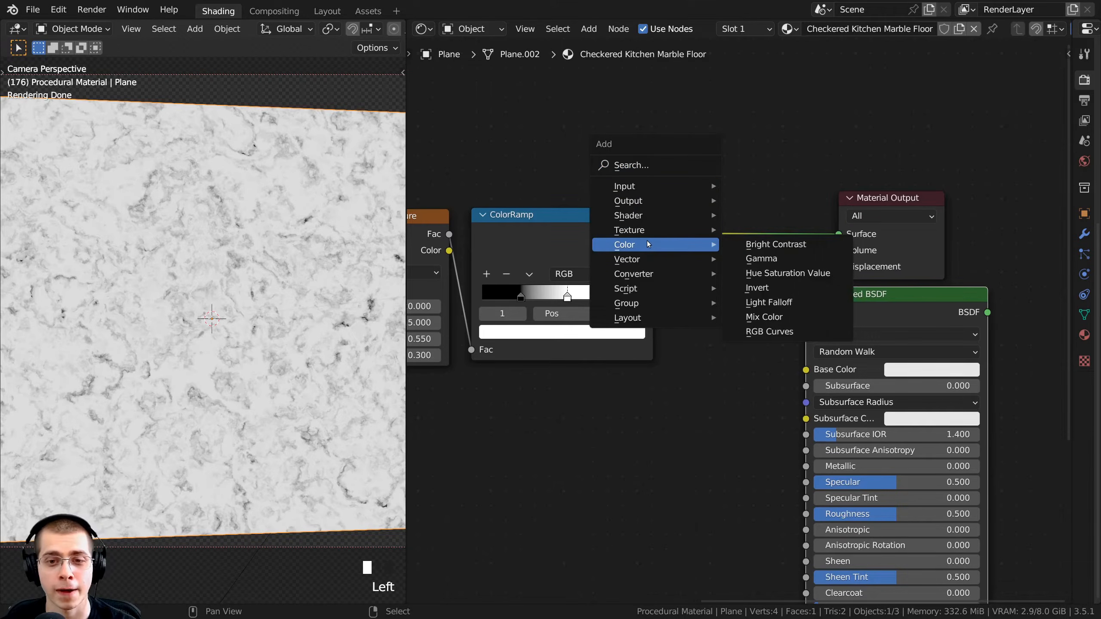
{"action": "left_click", "coordinate": [763, 319]}
{"action": "left_click", "coordinate": [688, 165]}
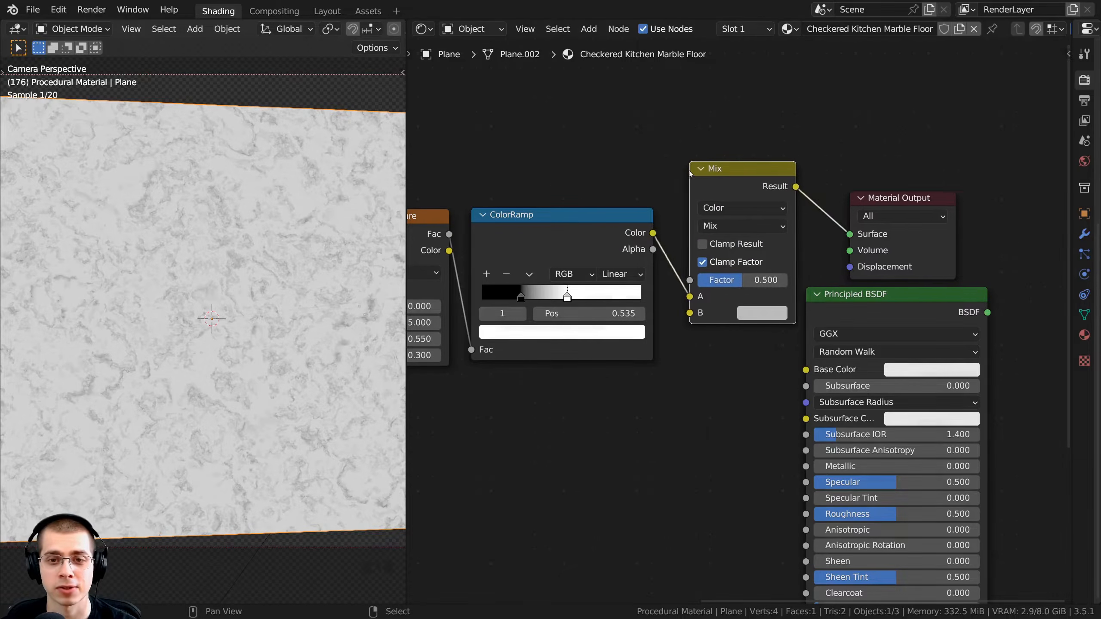
{"action": "left_click", "coordinate": [693, 171]}
{"action": "left_click", "coordinate": [726, 168]}
{"action": "scroll", "coordinate": [814, 292], "scroll_direction": "up", "scroll_amount": 3}
{"action": "left_click_drag", "start_coordinate": [750, 152], "coordinate": [705, 177]}
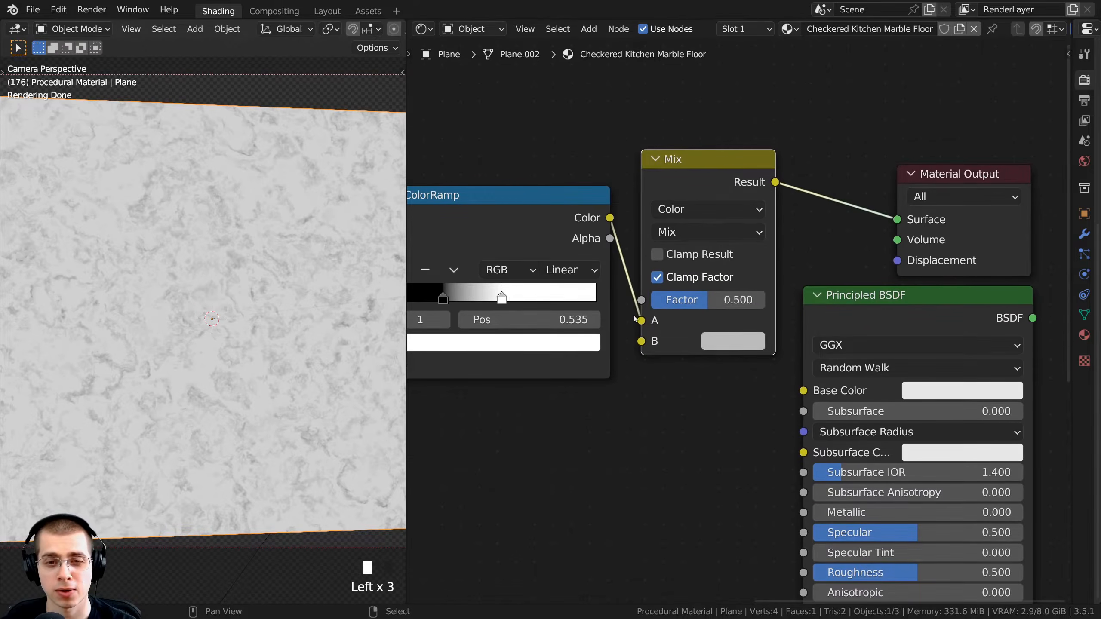
Connect the ColorRamp's Color output to the Mix node's Factor input instead of A and preview the Mix result.
{"action": "left_click_drag", "start_coordinate": [696, 300], "coordinate": [675, 300]}
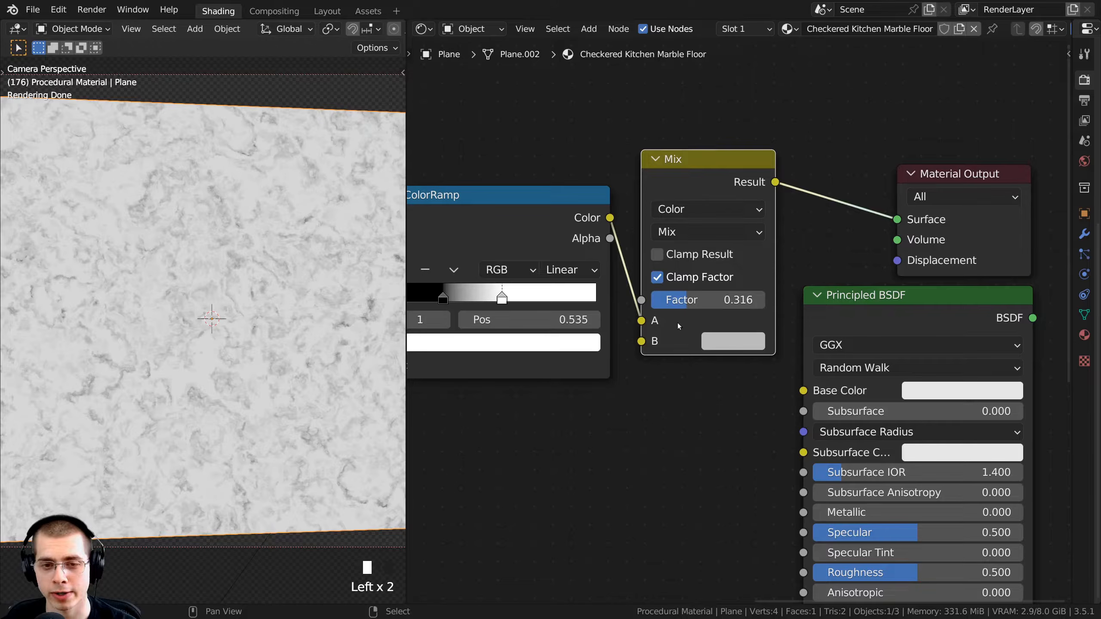
{"action": "middle_click_drag", "start_coordinate": [622, 393], "coordinate": [699, 394]}
{"action": "left_click_drag", "start_coordinate": [536, 205], "coordinate": [532, 203]}
{"action": "left_click_drag", "start_coordinate": [718, 324], "coordinate": [718, 303]}
{"action": "left_click", "coordinate": [759, 177], "text": "ctrl+shift"}
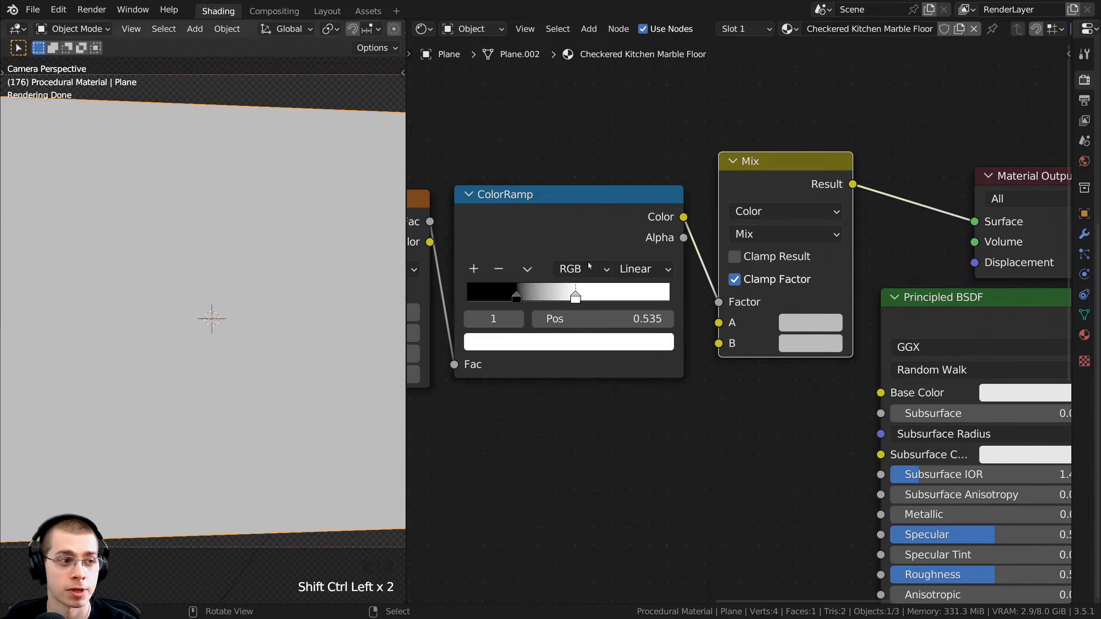
Set the Mix node's A color to black and its B color to white.
{"action": "middle_click_drag", "start_coordinate": [530, 255], "coordinate": [504, 254]}
{"action": "left_click", "coordinate": [788, 319]}
{"action": "left_click_drag", "start_coordinate": [914, 104], "coordinate": [911, 191]}
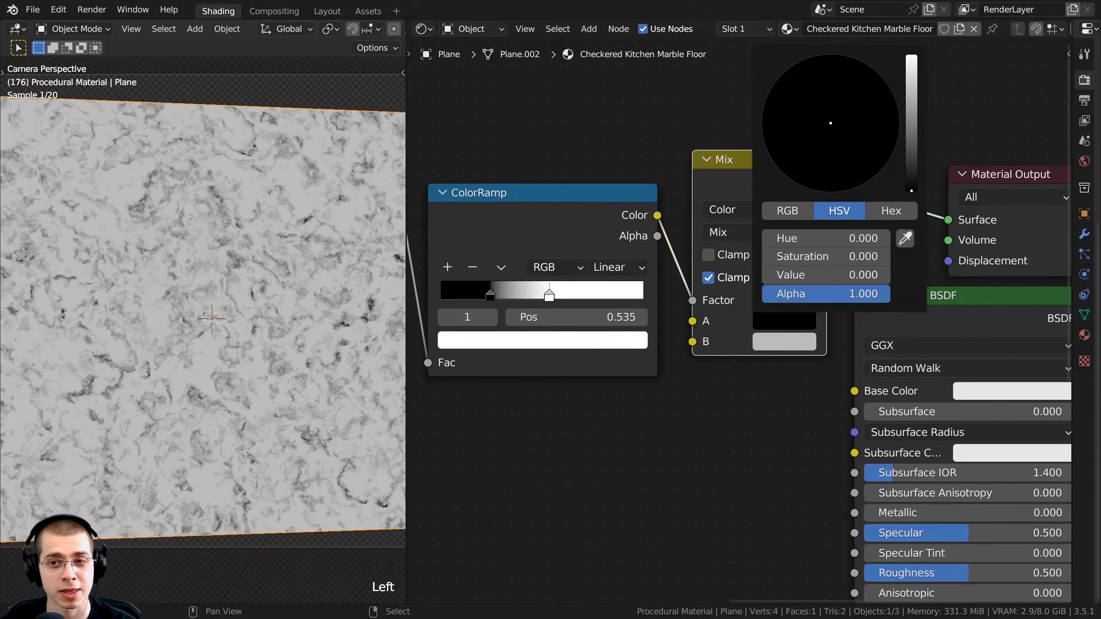
{"action": "left_click", "coordinate": [767, 346]}
{"action": "left_click_drag", "start_coordinate": [915, 125], "coordinate": [911, 77]}
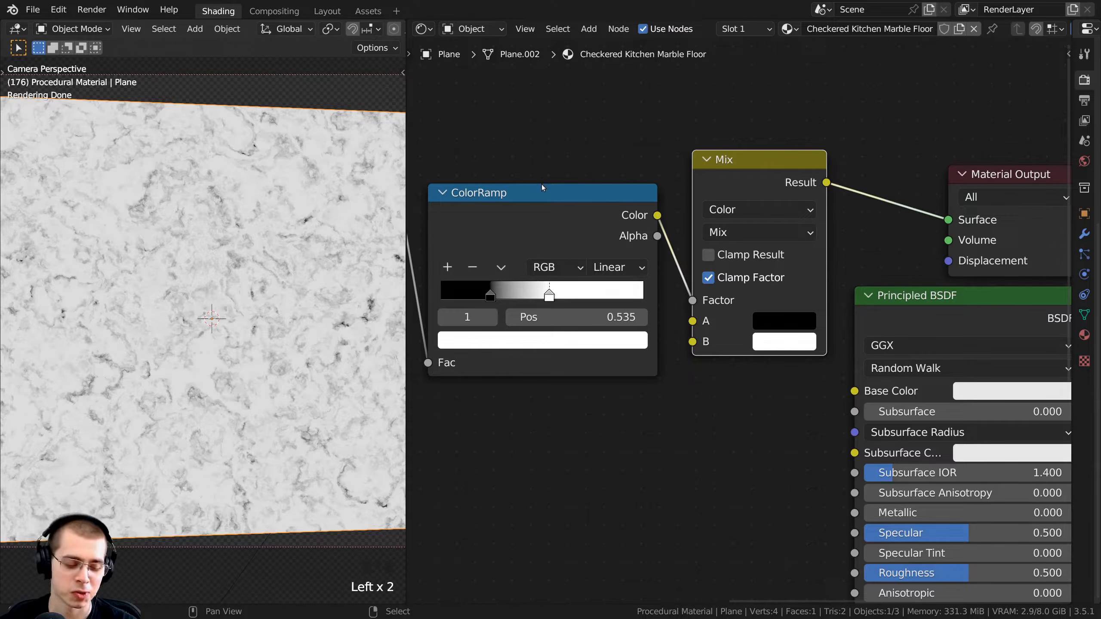
Compare the ColorRamp and Mix outputs by previewing each in turn, ending on the Mix node.
{"action": "left_click", "coordinate": [527, 211], "text": "ctrl+shift"}
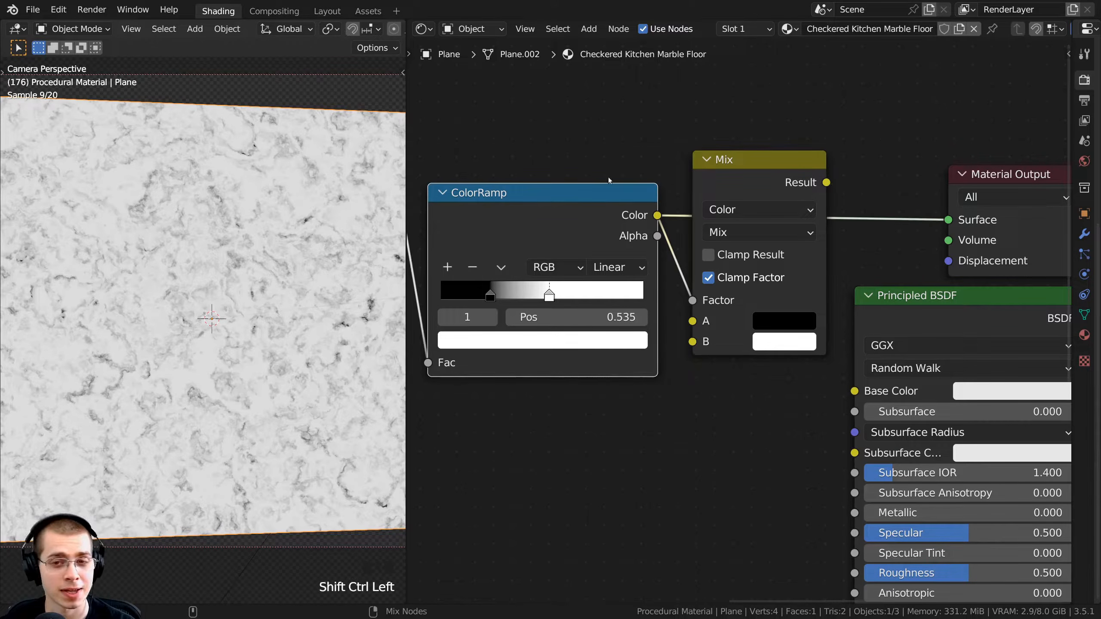
{"action": "left_click", "coordinate": [561, 216], "text": "ctrl+shift"}
{"action": "left_click", "coordinate": [710, 171], "text": "ctrl+shift"}
{"action": "left_click", "coordinate": [575, 196], "text": "ctrl+shift"}
{"action": "left_click", "coordinate": [696, 165], "text": "ctrl+shift"}
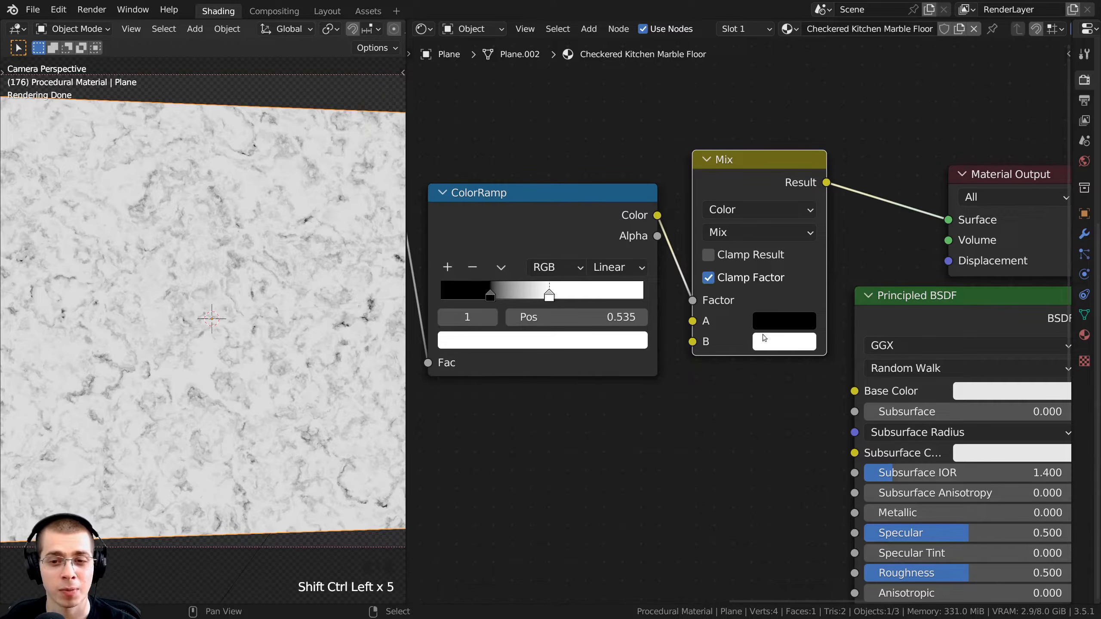
{"action": "left_click_drag", "start_coordinate": [691, 320], "coordinate": [525, 120]}
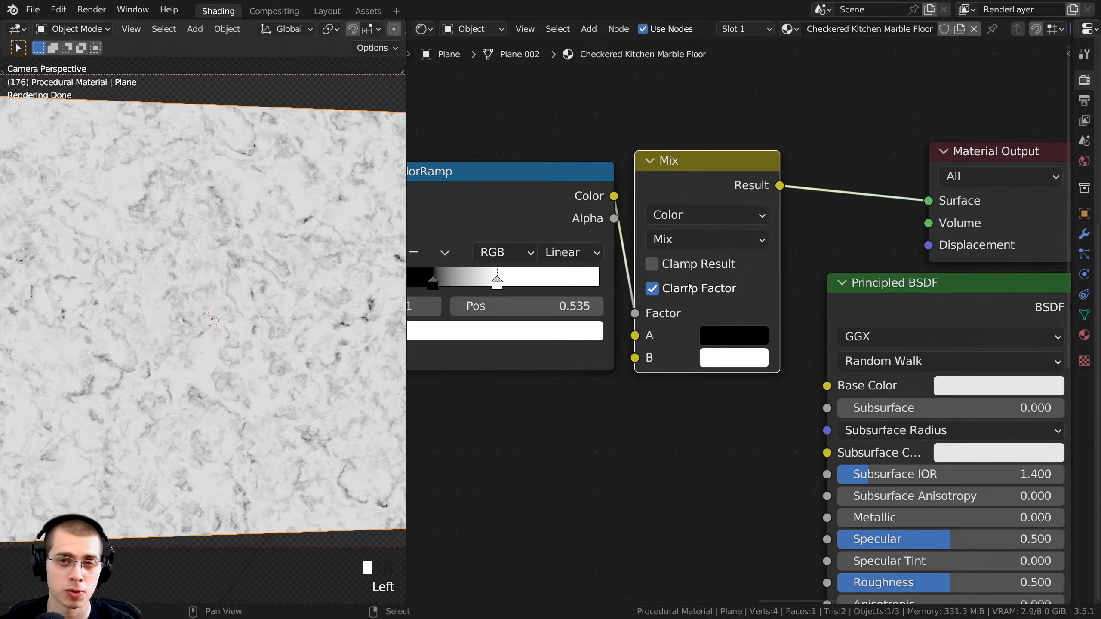
Move the second Noise Texture, the ColorRamp and the Mix node upward together to free space below them.
{"action": "key", "text": "a"}
{"action": "scroll", "coordinate": [714, 300], "scroll_direction": "down", "scroll_amount": 2}
{"action": "middle_click_drag", "start_coordinate": [704, 362], "coordinate": [695, 339]}
{"action": "scroll", "coordinate": [695, 339], "scroll_direction": "down", "scroll_amount": 9}
{"action": "middle_click_drag", "start_coordinate": [626, 198], "coordinate": [712, 196]}
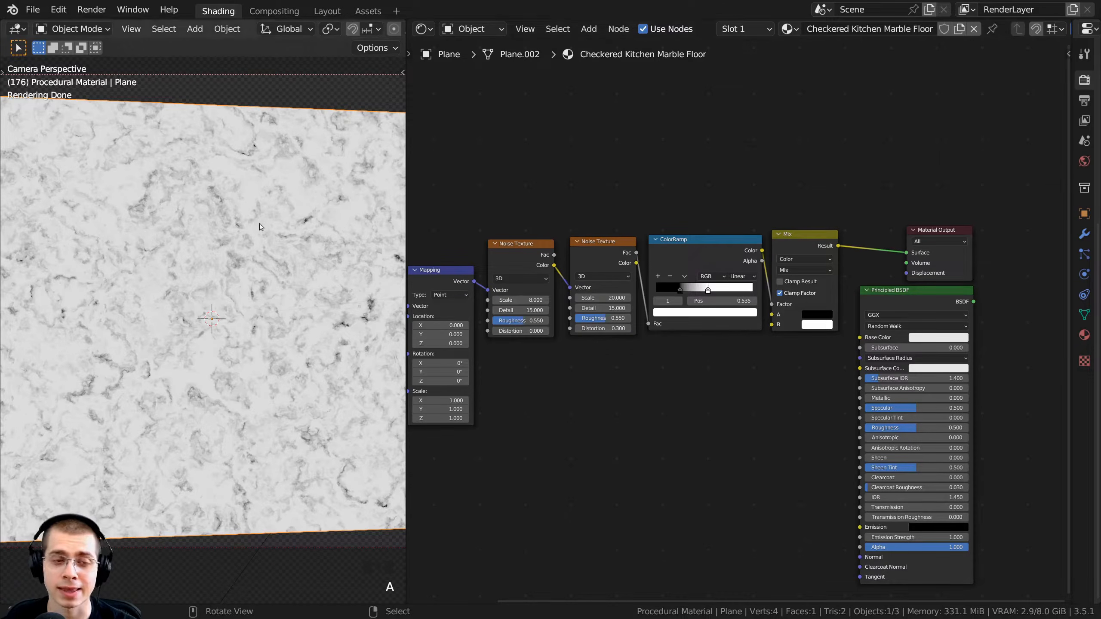
{"action": "scroll", "coordinate": [672, 242], "scroll_direction": "up", "scroll_amount": 1}
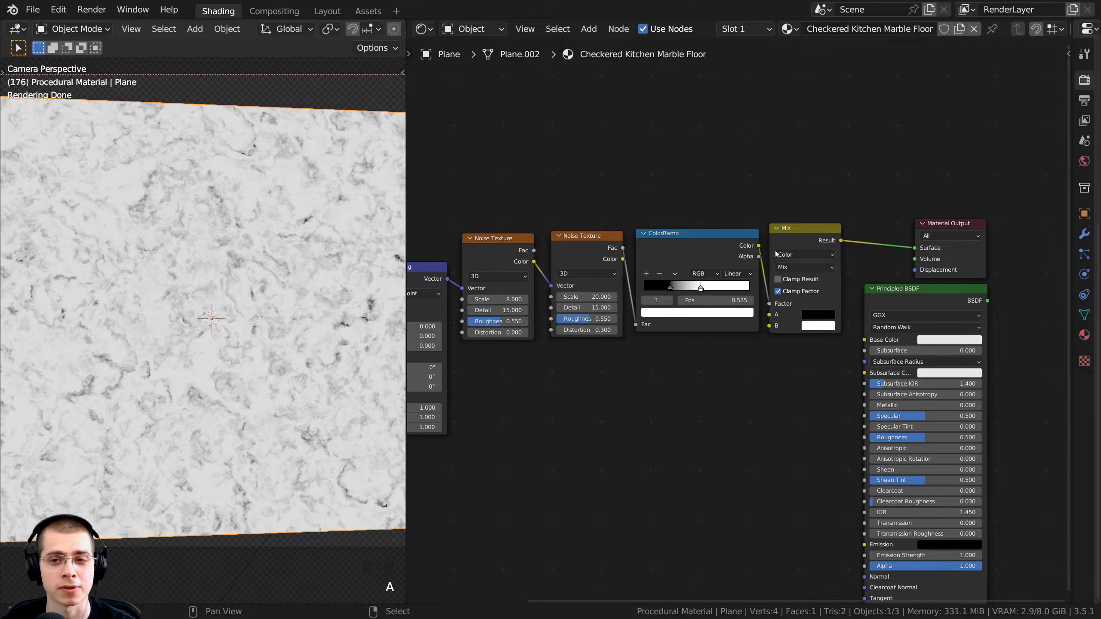
{"action": "scroll", "coordinate": [840, 134], "scroll_direction": "up", "scroll_amount": 1}
{"action": "left_click_drag", "start_coordinate": [832, 124], "coordinate": [561, 277]}
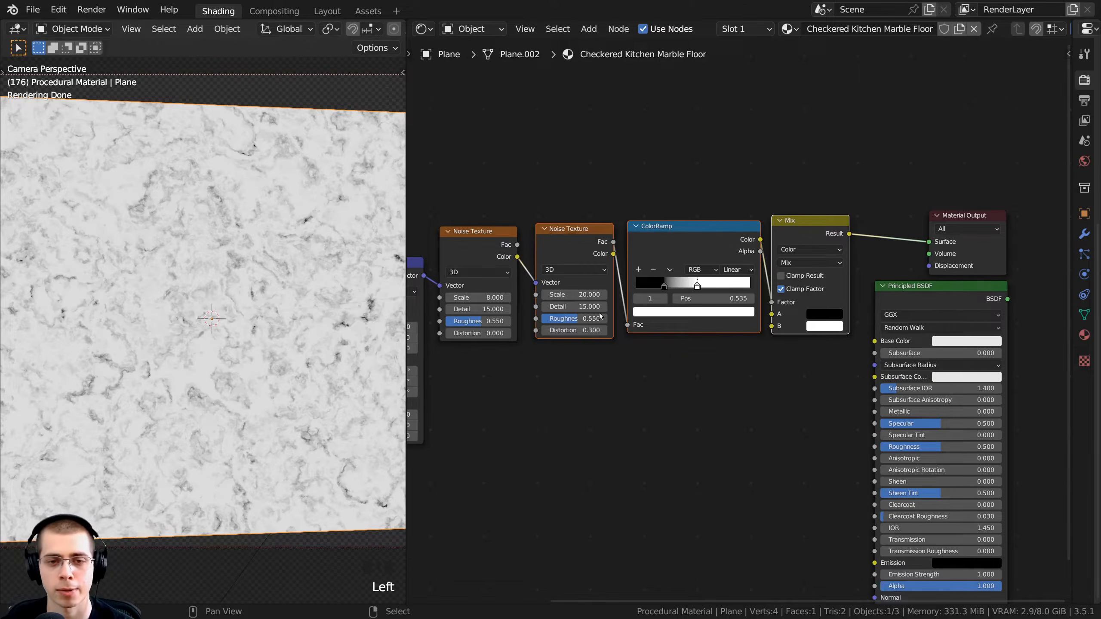
{"action": "middle_click_drag", "start_coordinate": [606, 314], "coordinate": [634, 295]}
{"action": "left_click_drag", "start_coordinate": [639, 291], "coordinate": [645, 212]}
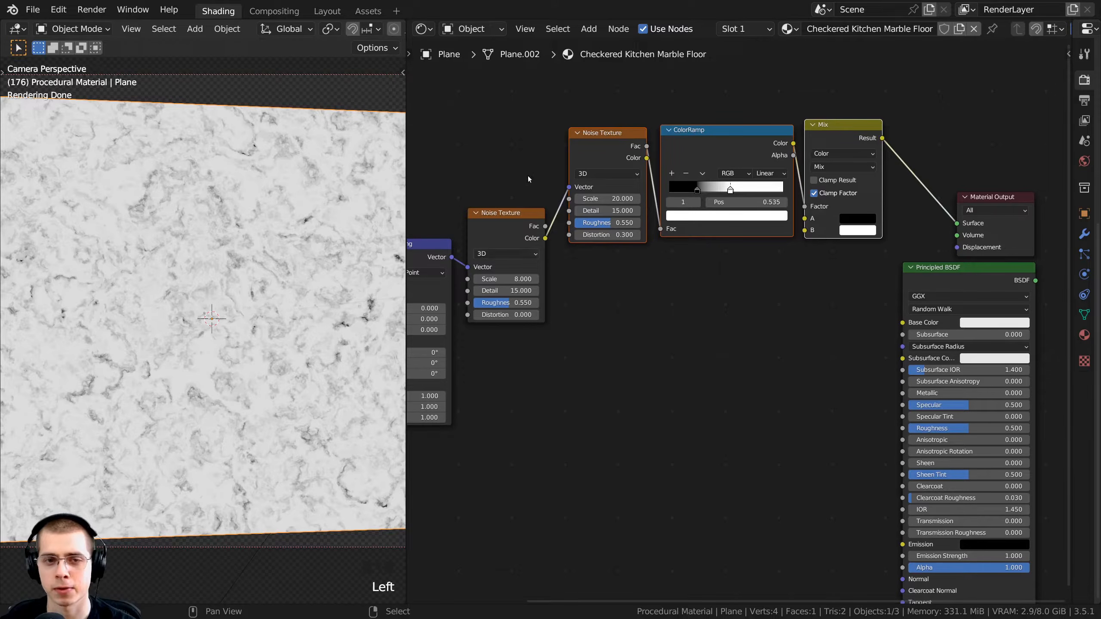
Duplicate the second Noise Texture, ColorRamp and Mix nodes with their incoming links kept, placing the copies directly below the originals.
{"action": "middle_click_drag", "start_coordinate": [739, 143], "coordinate": [724, 153]}
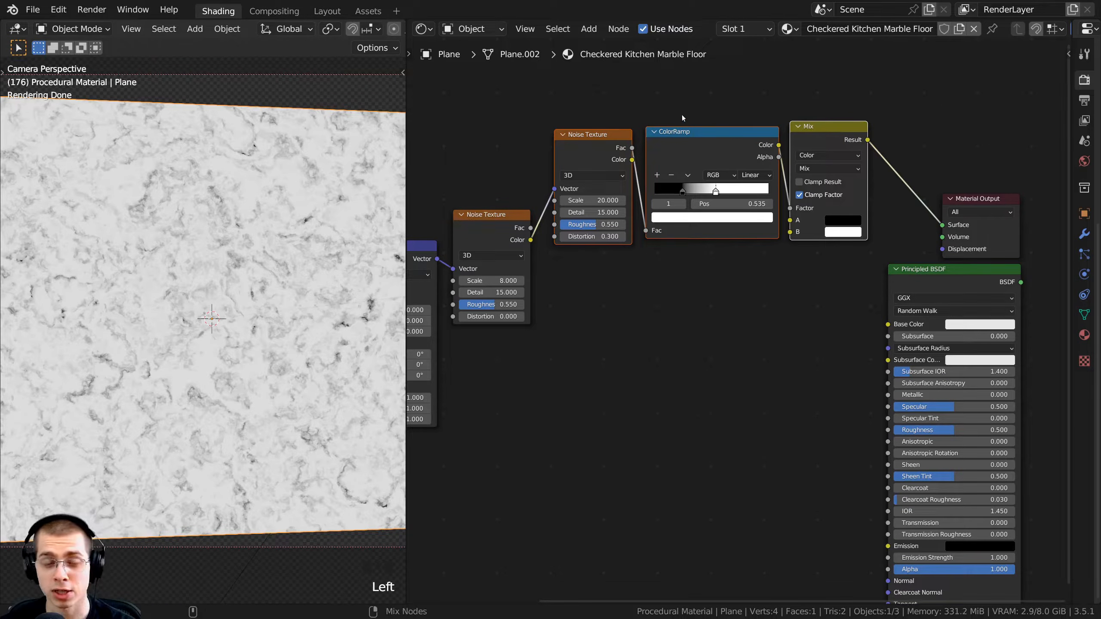
{"action": "key", "text": "ctrl+shift+d"}
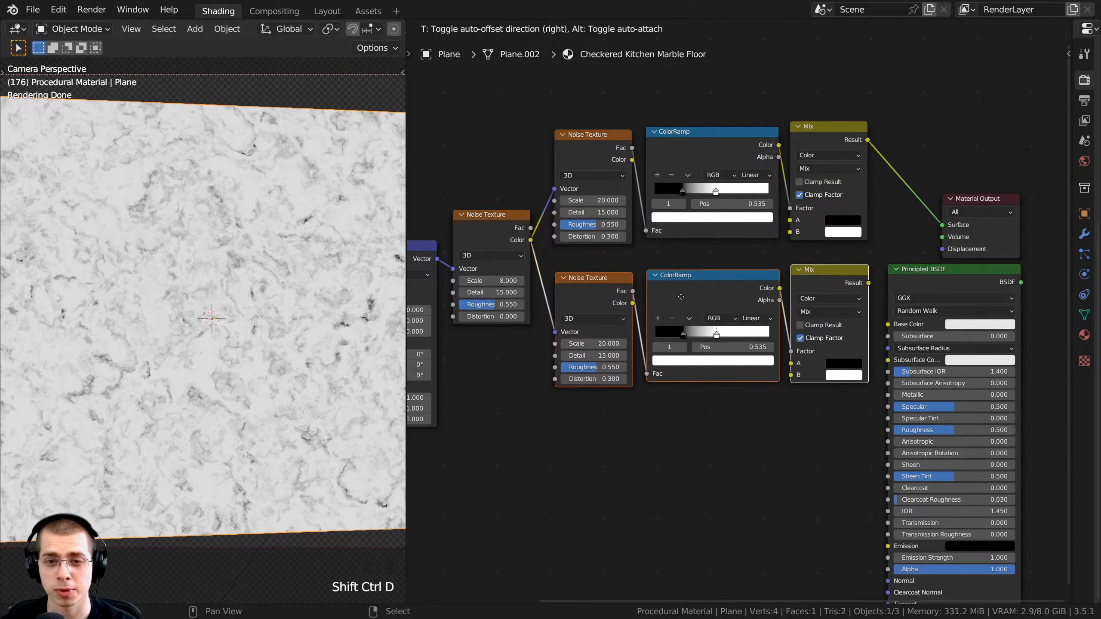
{"action": "left_click", "coordinate": [675, 278]}
{"action": "scroll", "coordinate": [676, 278], "scroll_direction": "up", "scroll_amount": 3}
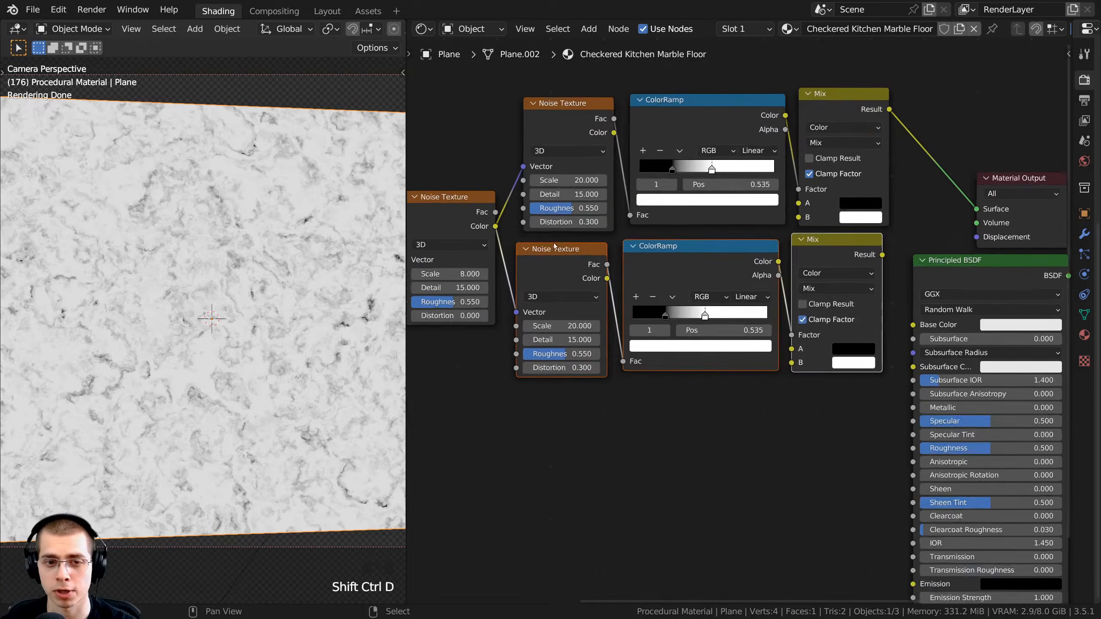
{"action": "left_click_drag", "start_coordinate": [626, 243], "coordinate": [630, 245]}
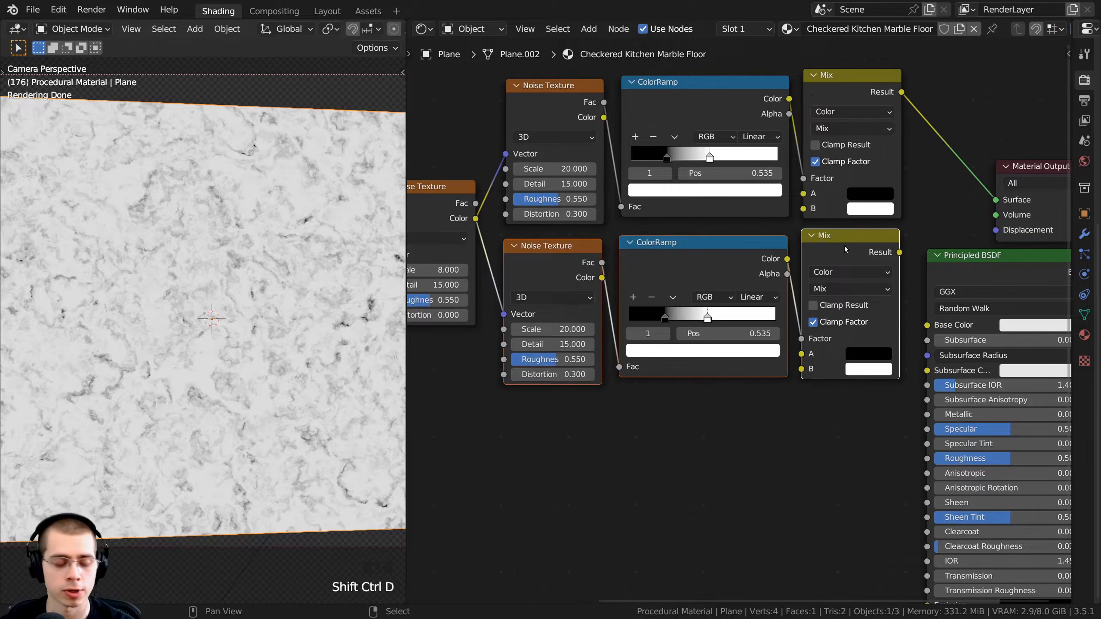
Preview the duplicated Mix node's result through the Material Output.
{"action": "middle_click_drag", "start_coordinate": [843, 248], "coordinate": [769, 241]}
{"action": "left_click", "coordinate": [762, 227], "text": "ctrl+shift"}
{"action": "middle_click_drag", "start_coordinate": [678, 267], "coordinate": [744, 292]}
{"action": "scroll", "coordinate": [701, 228], "scroll_direction": "up", "scroll_amount": 2}
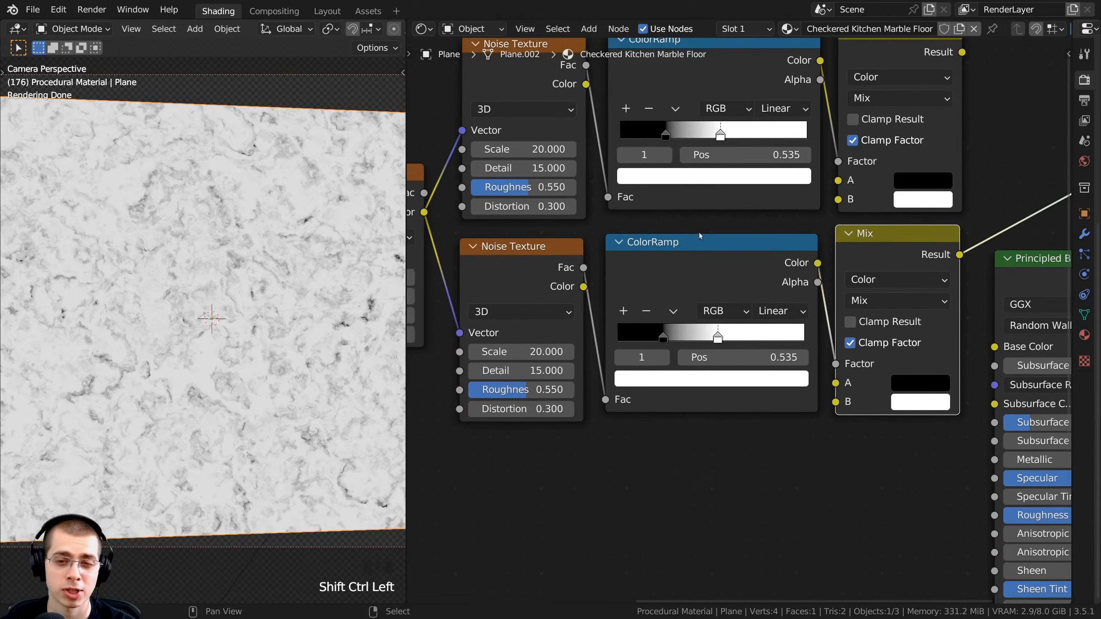
Set the lower duplicated Noise Texture's Scale to 15 and its Distortion to 1.
{"action": "middle_click_drag", "start_coordinate": [547, 267], "coordinate": [600, 280]}
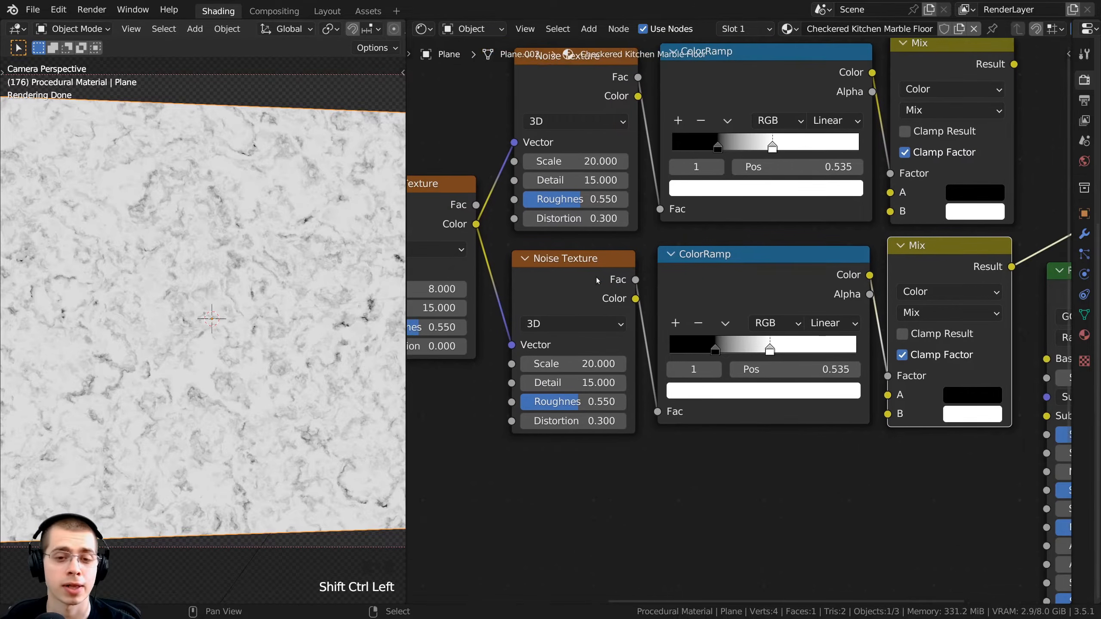
{"action": "scroll", "coordinate": [522, 407], "scroll_direction": "up", "scroll_amount": 1}
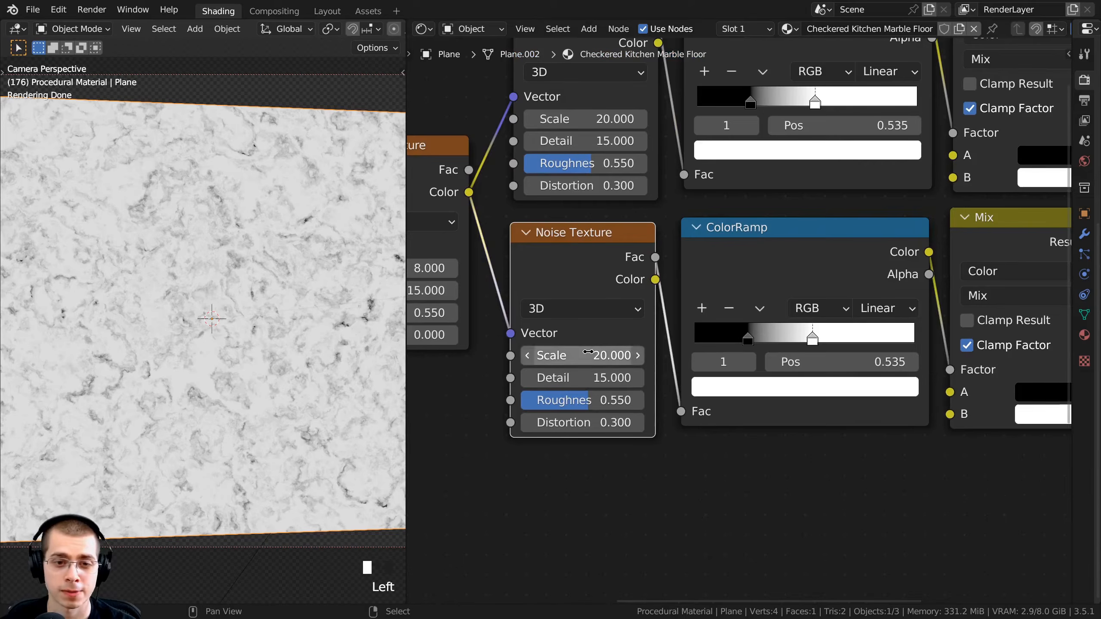
{"action": "left_click", "coordinate": [578, 355]}
{"action": "type", "text": "15"}
{"action": "key", "text": "Return"}
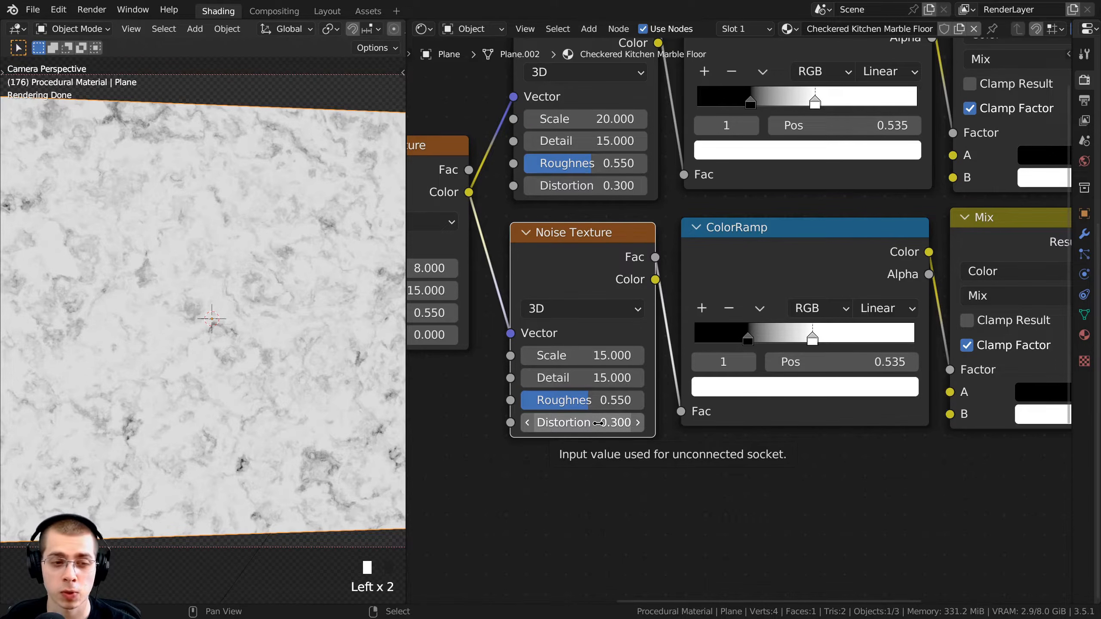
{"action": "left_click", "coordinate": [598, 422]}
{"action": "type", "text": "1"}
{"action": "left_click", "coordinate": [570, 427]}
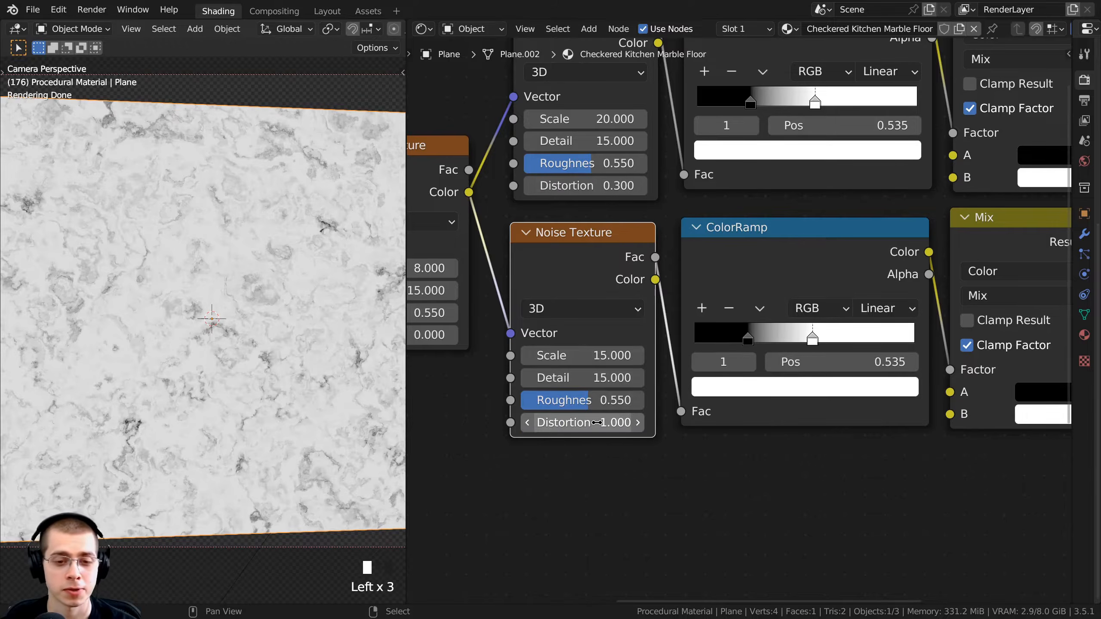
Move the lower ColorRamp's white stop to position 0.797 and its black stop close before it, leaving only thin light veins on black.
{"action": "middle_click_drag", "start_coordinate": [693, 448], "coordinate": [613, 439]}
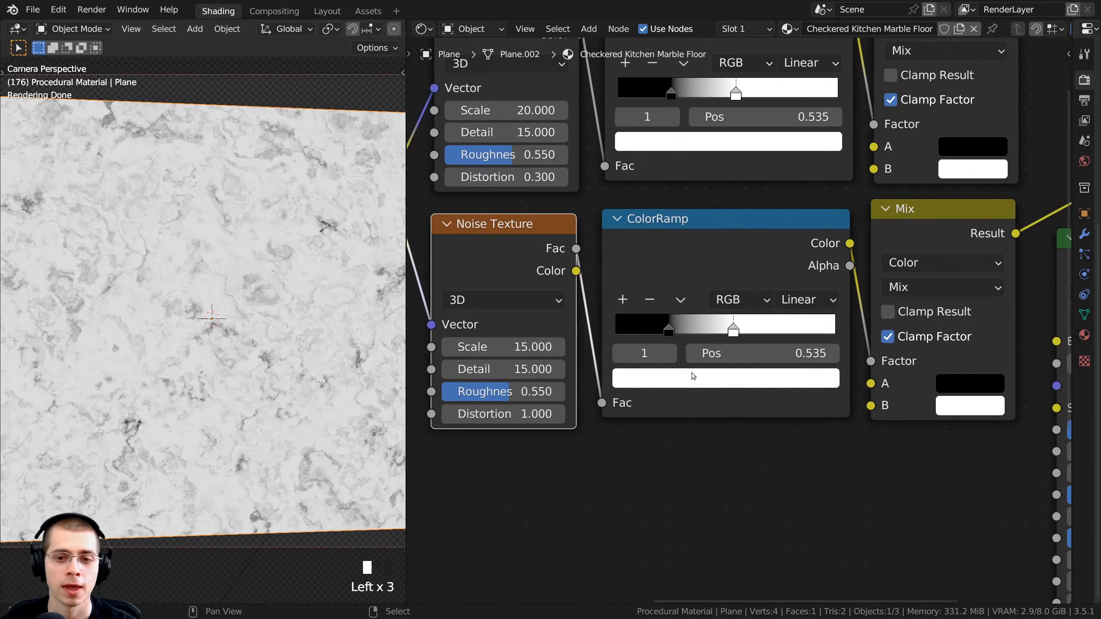
{"action": "middle_click_drag", "start_coordinate": [685, 373], "coordinate": [648, 373]}
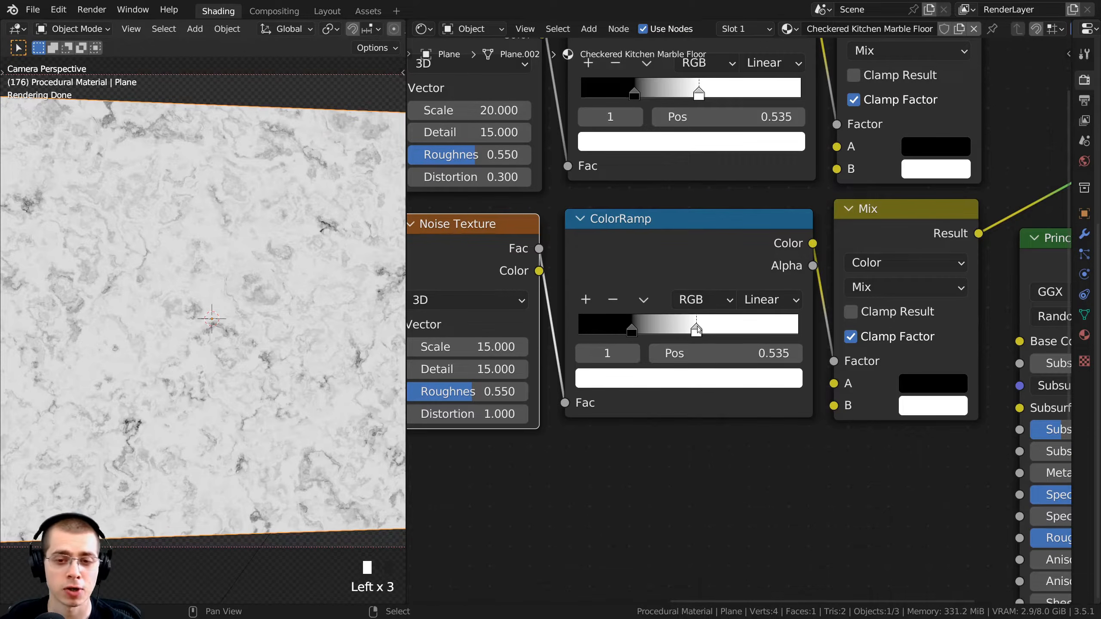
{"action": "left_click_drag", "start_coordinate": [699, 331], "coordinate": [761, 332]}
{"action": "left_click_drag", "start_coordinate": [641, 331], "coordinate": [757, 327]}
{"action": "scroll", "coordinate": [714, 330], "scroll_direction": "up", "scroll_amount": 1}
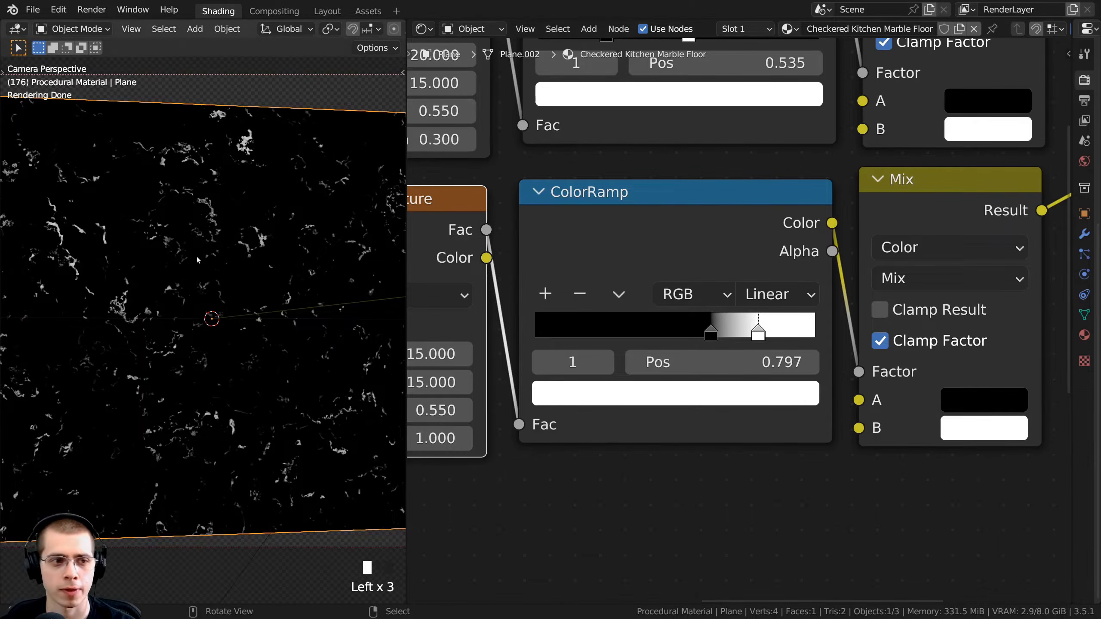
{"action": "scroll", "coordinate": [193, 157], "scroll_direction": "down", "scroll_amount": 2}
{"action": "scroll", "coordinate": [193, 157], "scroll_direction": "up", "scroll_amount": 4}
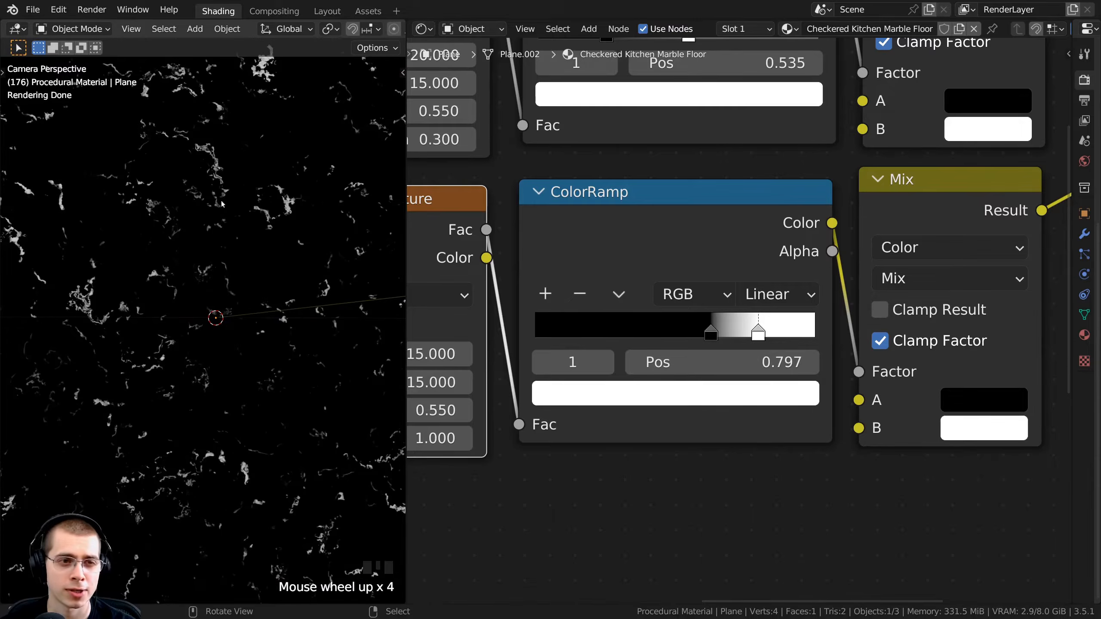
{"action": "scroll", "coordinate": [192, 154], "scroll_direction": "down", "scroll_amount": 3}
{"action": "scroll", "coordinate": [875, 299], "scroll_direction": "down", "scroll_amount": 3}
Compare the two marble variants by previewing the upper and lower Mix nodes alternately, ending on the lower one.
{"action": "middle_click_drag", "start_coordinate": [874, 298], "coordinate": [693, 298]}
{"action": "left_click", "coordinate": [693, 242]}
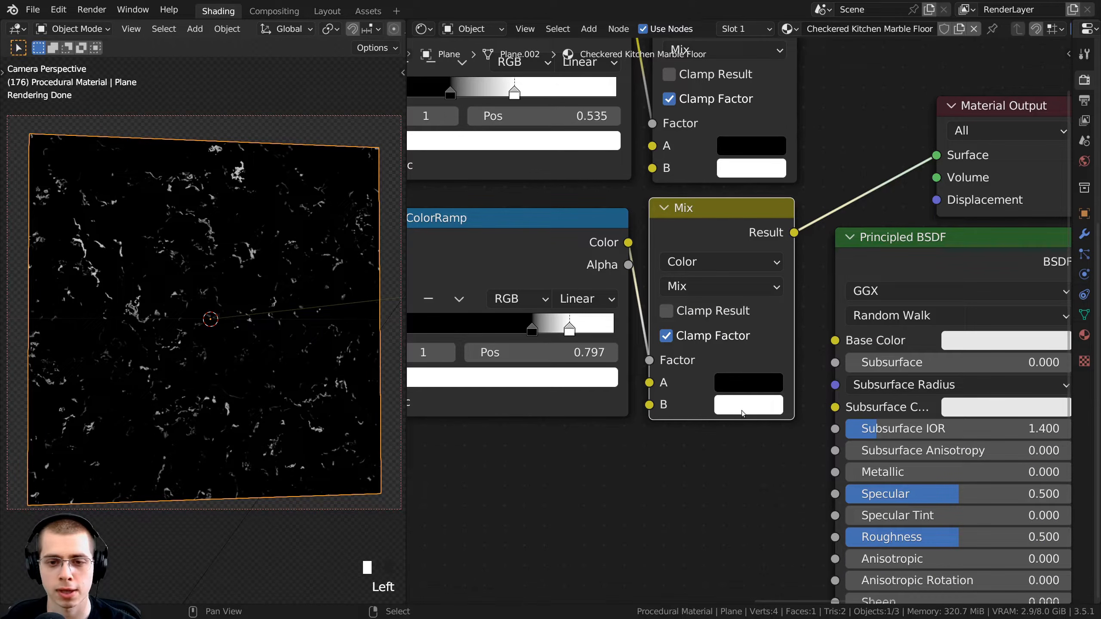
{"action": "scroll", "coordinate": [742, 411], "scroll_direction": "down", "scroll_amount": 1}
{"action": "scroll", "coordinate": [697, 393], "scroll_direction": "down", "scroll_amount": 2}
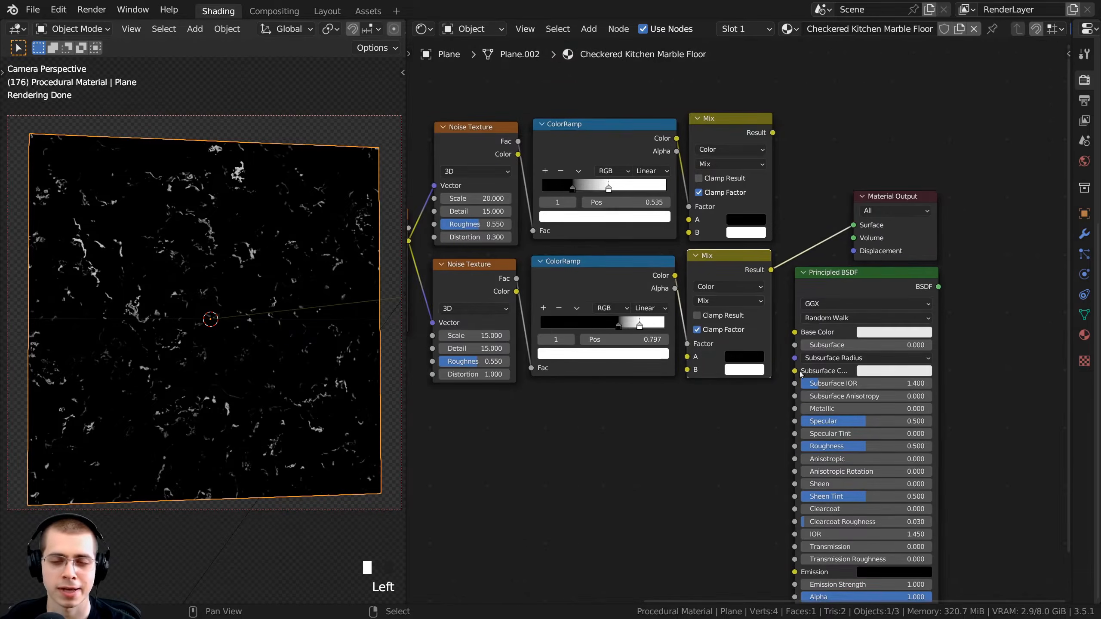
{"action": "scroll", "coordinate": [721, 315], "scroll_direction": "up", "scroll_amount": 1}
{"action": "left_click", "coordinate": [700, 262], "text": "ctrl+shift"}
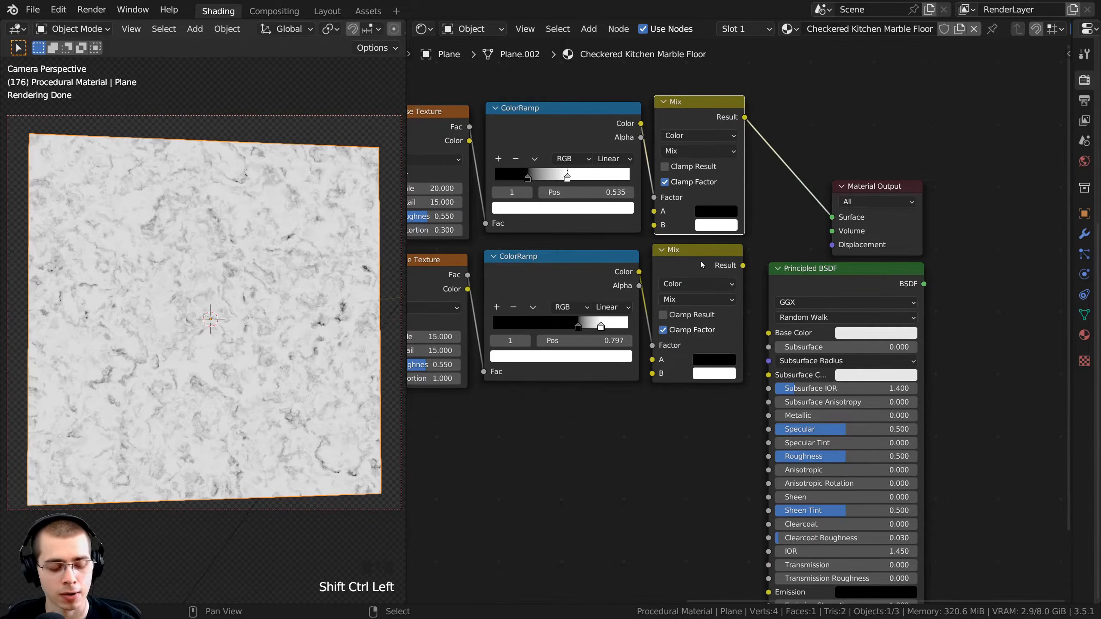
{"action": "left_click", "coordinate": [682, 265], "text": "ctrl+shift"}
{"action": "left_click", "coordinate": [688, 114], "text": "ctrl+shift"}
{"action": "left_click", "coordinate": [686, 135], "text": "ctrl+shift"}
{"action": "left_click", "coordinate": [702, 114], "text": "ctrl+shift"}
{"action": "left_click", "coordinate": [735, 283], "text": "ctrl+shift"}
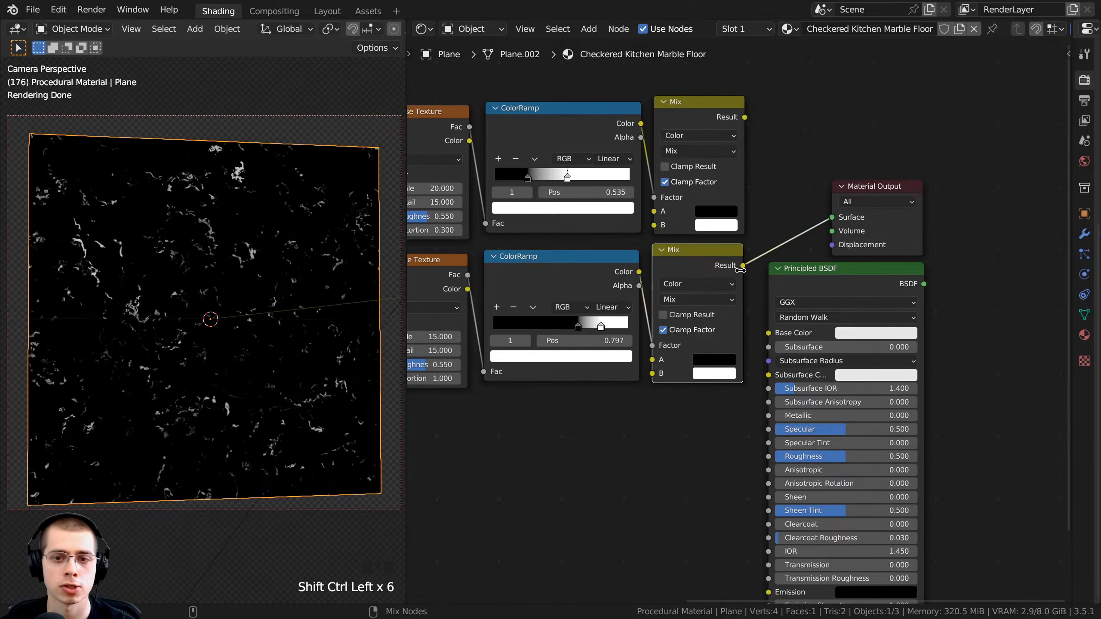
Move the Material Output and Principled BSDF nodes together well away from the Mix nodes to free space between them.
{"action": "middle_click_drag", "start_coordinate": [734, 282], "coordinate": [690, 278]}
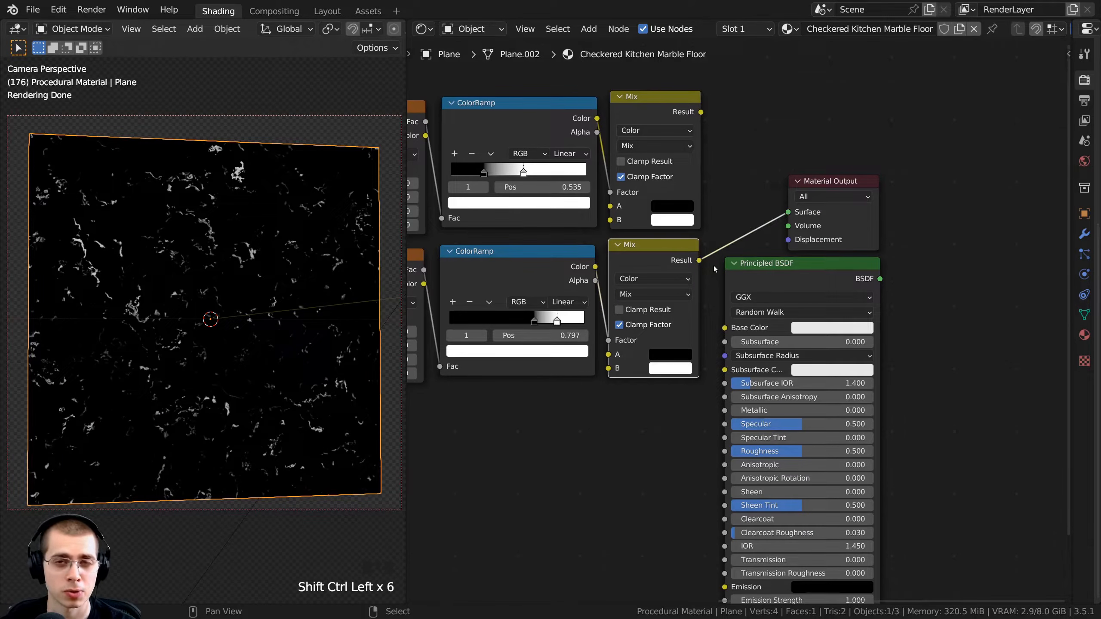
{"action": "scroll", "coordinate": [734, 230], "scroll_direction": "down", "scroll_amount": 2}
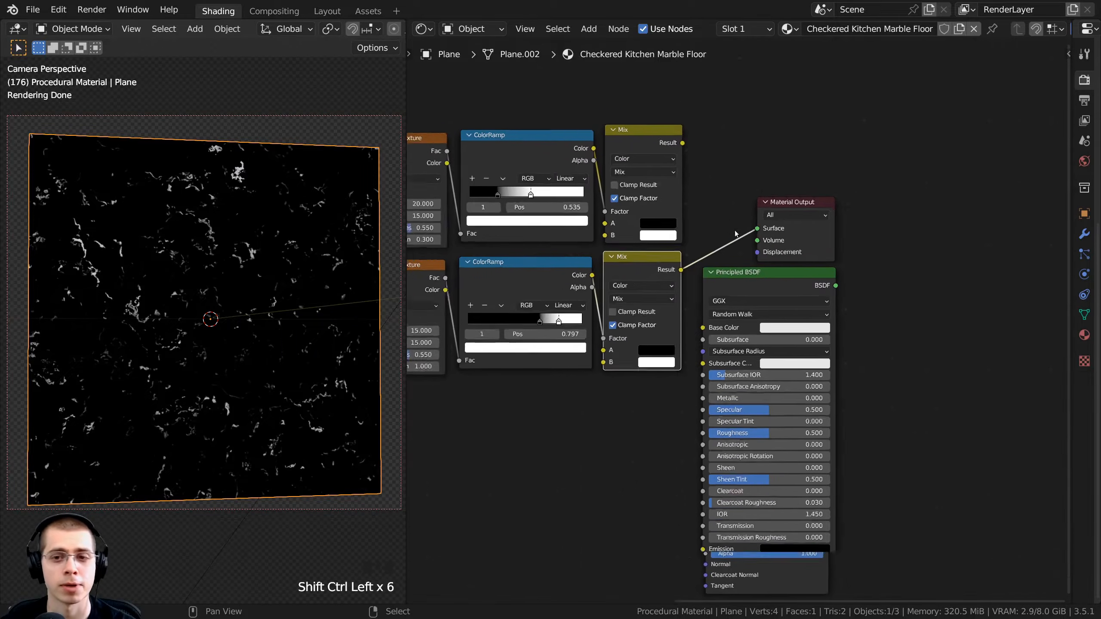
{"action": "left_click_drag", "start_coordinate": [710, 105], "coordinate": [863, 303]}
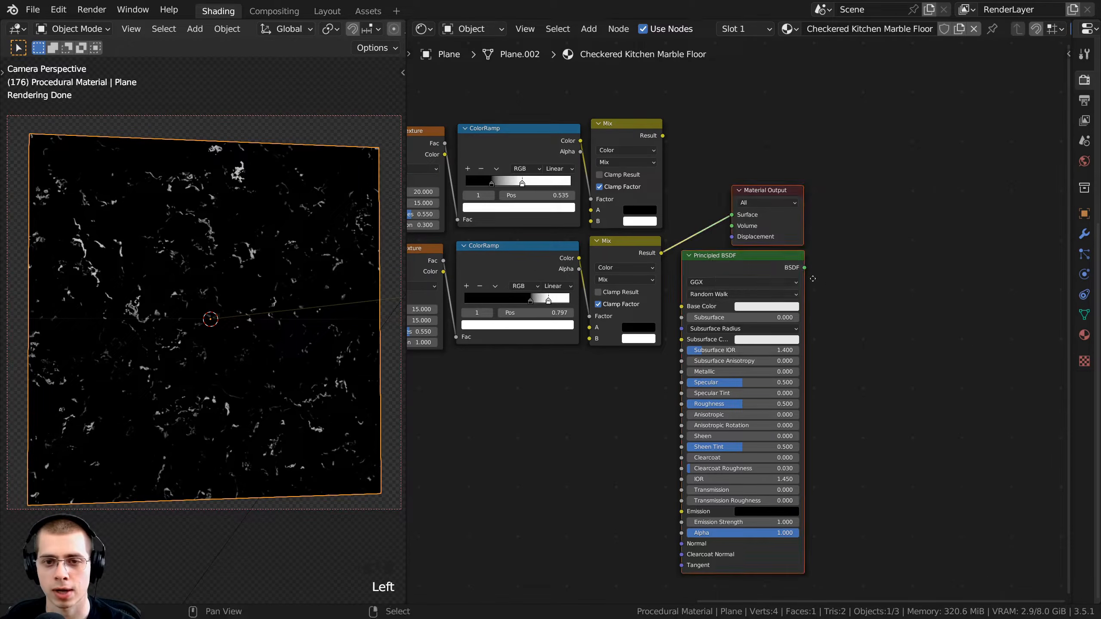
{"action": "middle_click_drag", "start_coordinate": [815, 278], "coordinate": [791, 274]}
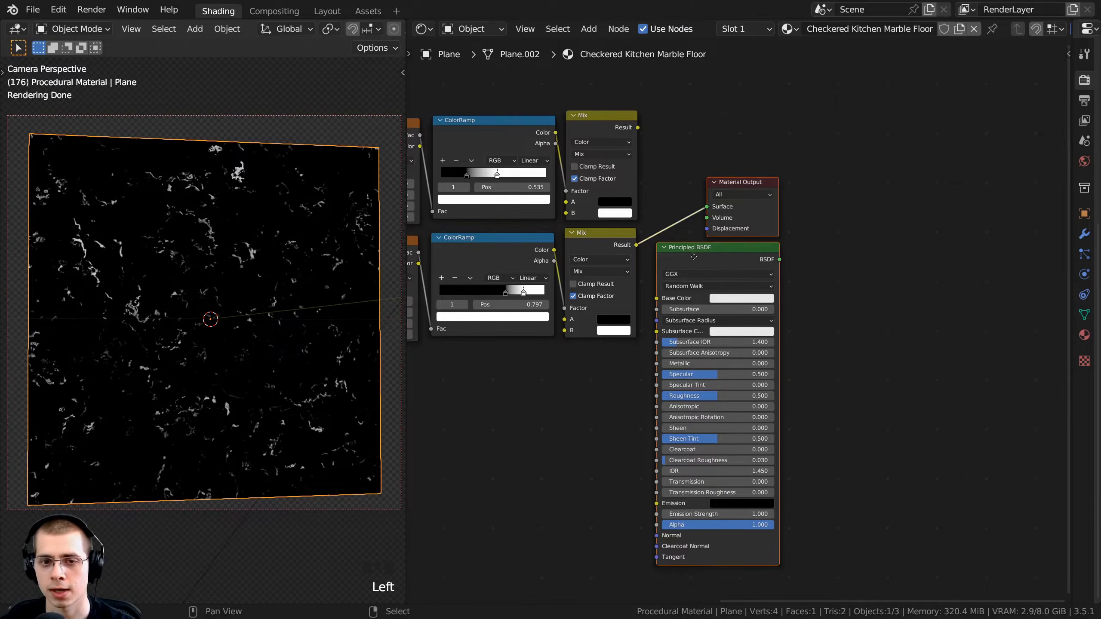
{"action": "key", "text": "g"}
{"action": "left_click", "coordinate": [963, 271]}
Add a Checker Texture node in the free space between the Mix nodes and the Principled BSDF.
{"action": "middle_click_drag", "start_coordinate": [871, 286], "coordinate": [778, 267]}
{"action": "key", "text": "shift+a"}
{"action": "mouse_move", "coordinate": [687, 246]}
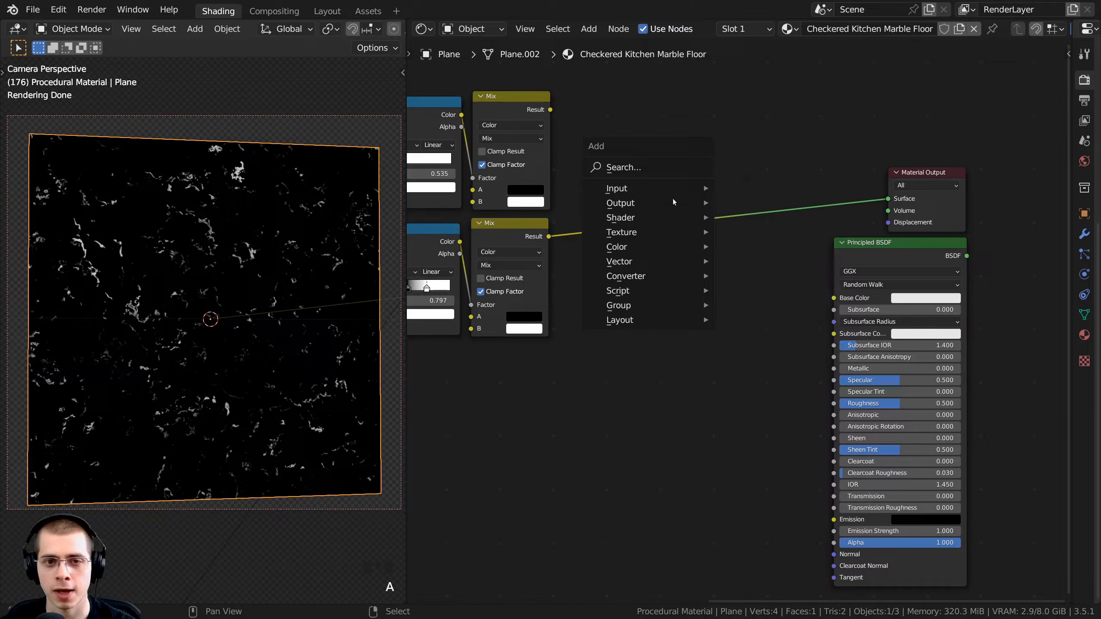
{"action": "left_click", "coordinate": [662, 170]}
{"action": "type", "text": "che"}
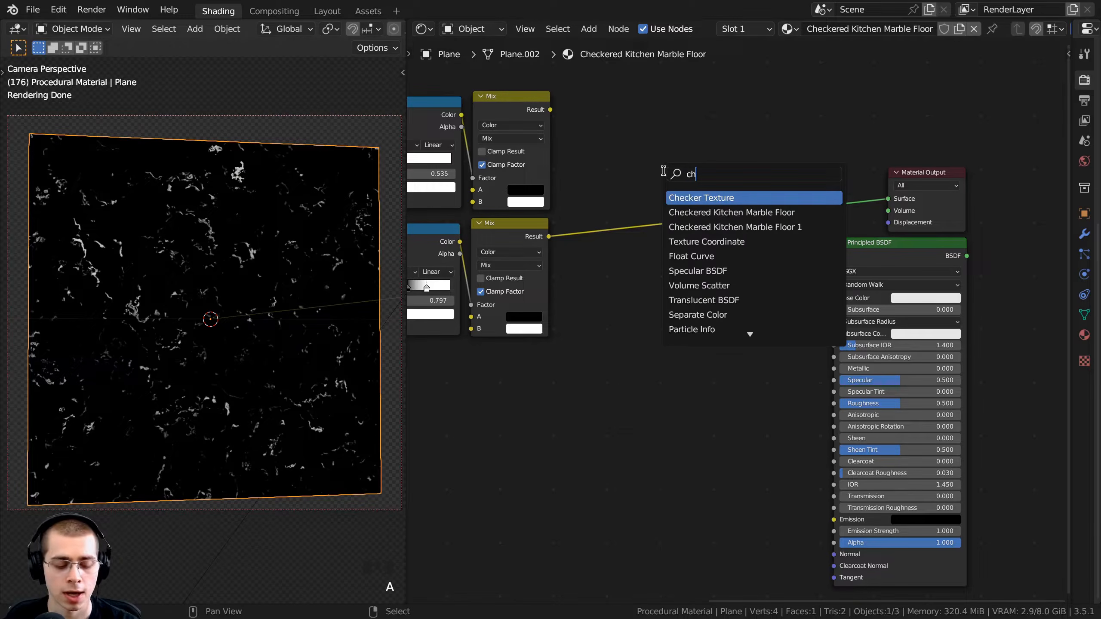
{"action": "key", "text": "Return"}
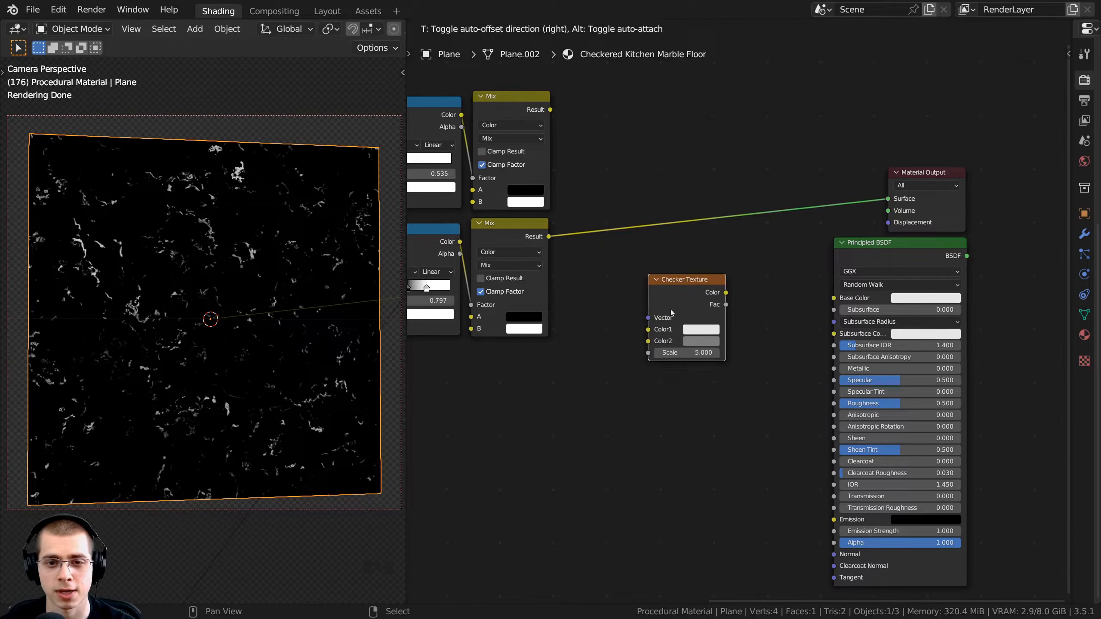
{"action": "left_click", "coordinate": [670, 310]}
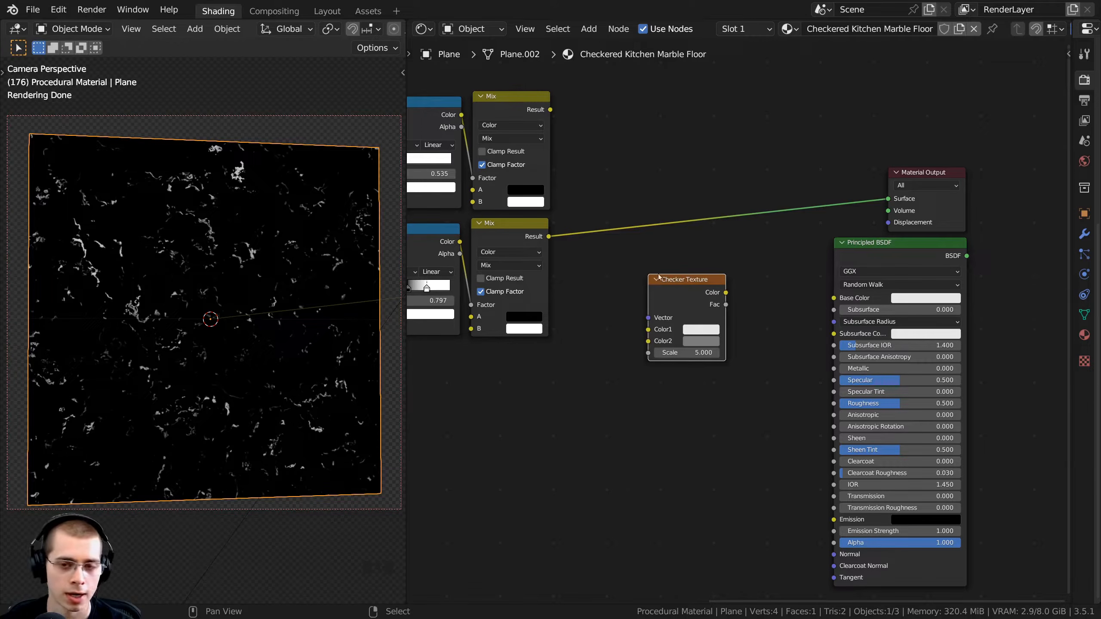
Preview the Checker Texture on the plane and set its Scale to 12.
{"action": "left_click", "coordinate": [681, 294], "text": "ctrl+shift"}
{"action": "middle_click_drag", "start_coordinate": [702, 297], "coordinate": [714, 294]}
{"action": "scroll", "coordinate": [701, 454], "scroll_direction": "up", "scroll_amount": 1}
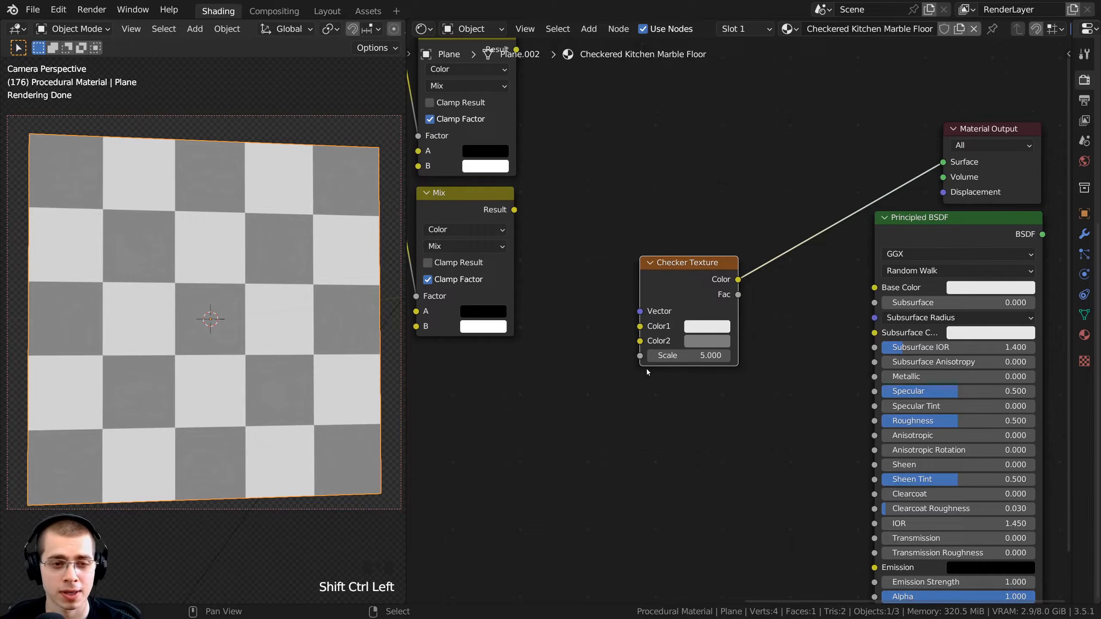
{"action": "left_click", "coordinate": [691, 355]}
{"action": "type", "text": "12"}
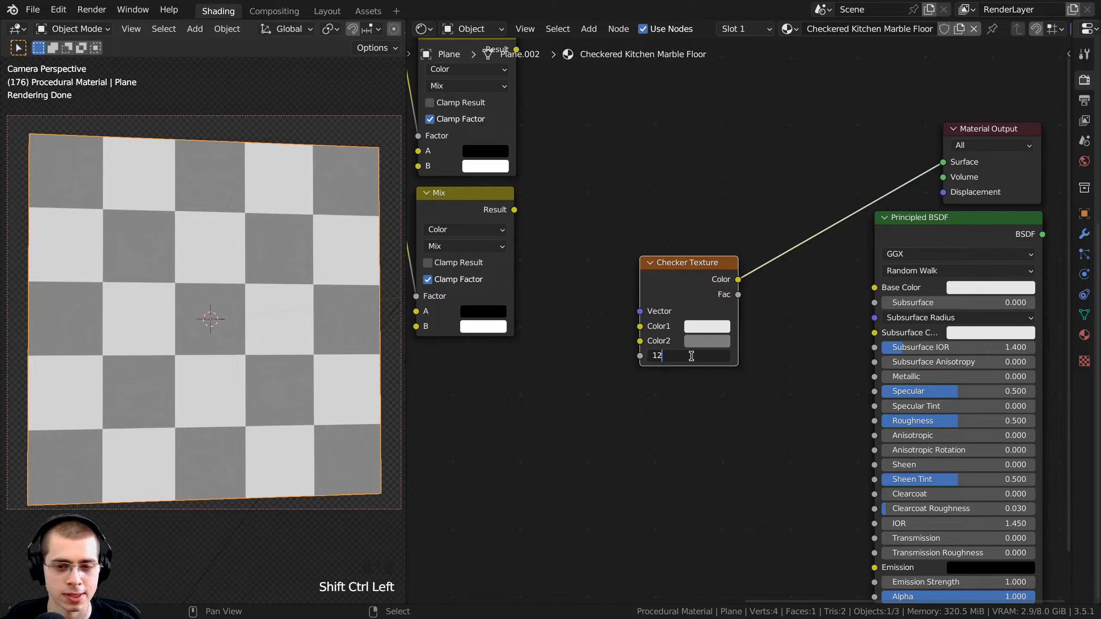
{"action": "left_click", "coordinate": [700, 349]}
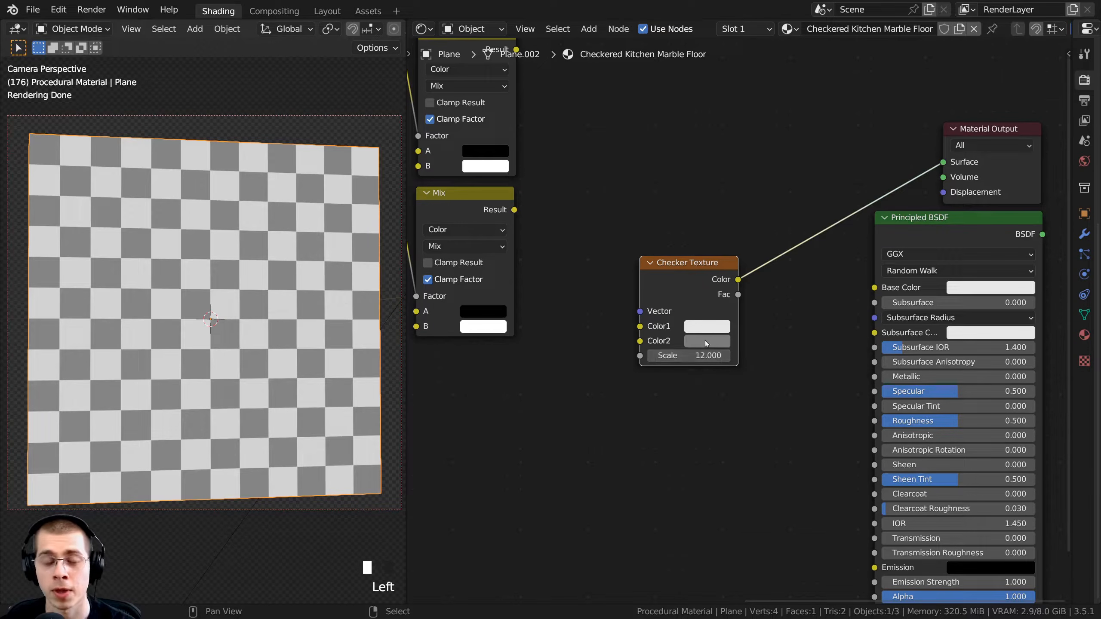
Connect the Mapping node's Vector output to the Checker Texture's Vector input.
{"action": "scroll", "coordinate": [685, 349], "scroll_direction": "down", "scroll_amount": 5}
{"action": "middle_click_drag", "start_coordinate": [533, 401], "coordinate": [622, 378]}
{"action": "middle_click_drag", "start_coordinate": [545, 368], "coordinate": [849, 386]}
{"action": "scroll", "coordinate": [638, 254], "scroll_direction": "up", "scroll_amount": 4}
{"action": "left_click", "coordinate": [560, 202]}
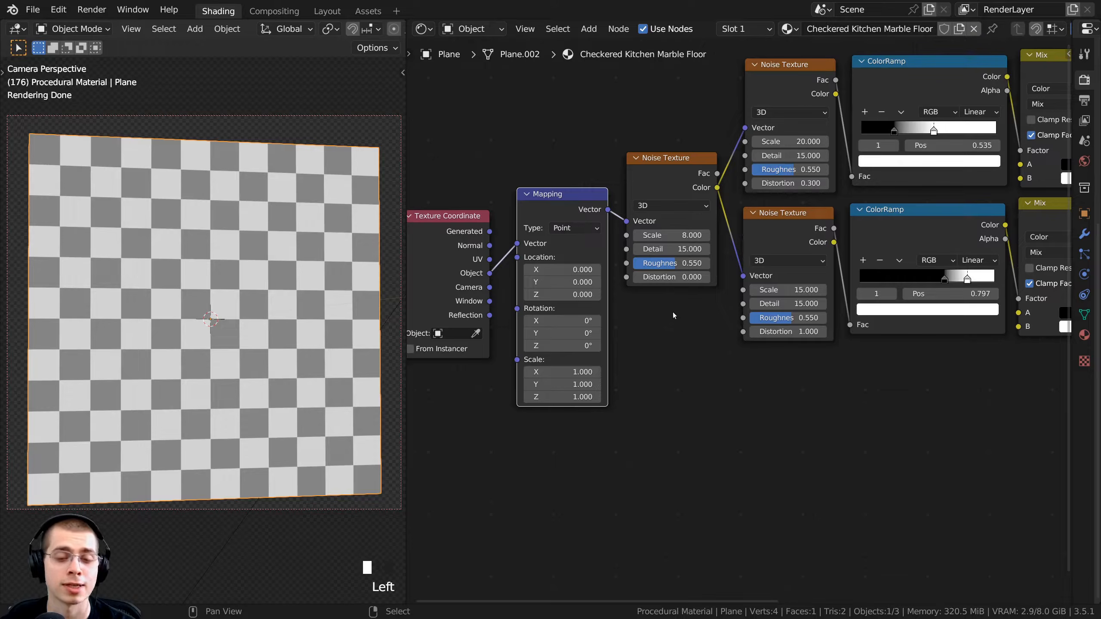
{"action": "left_click_drag", "start_coordinate": [570, 213], "coordinate": [559, 215]}
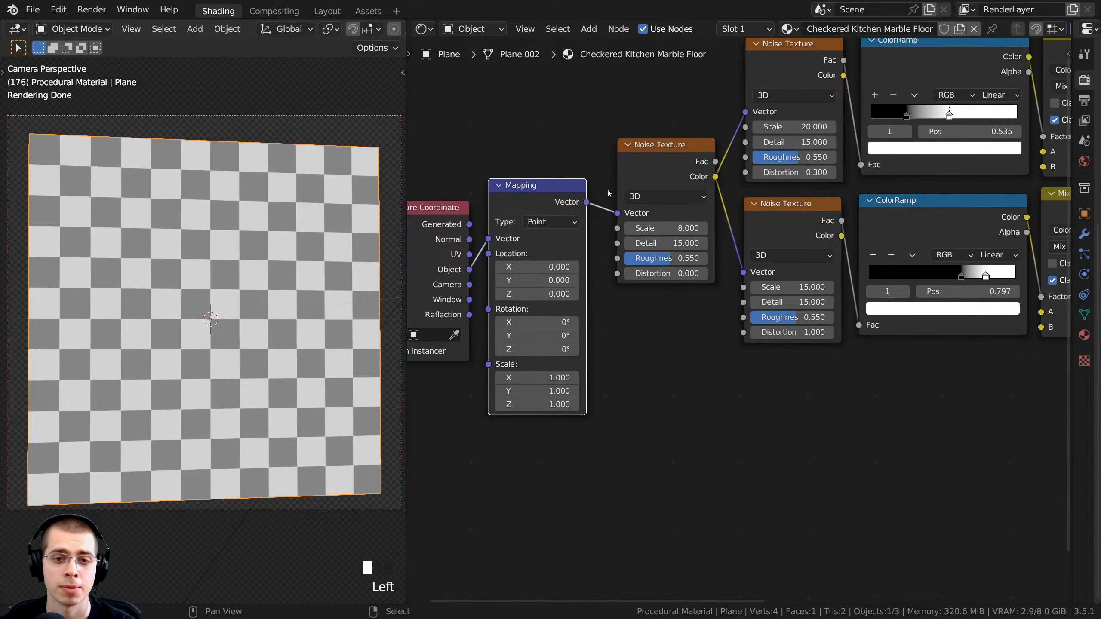
{"action": "scroll", "coordinate": [618, 249], "scroll_direction": "down", "scroll_amount": 2}
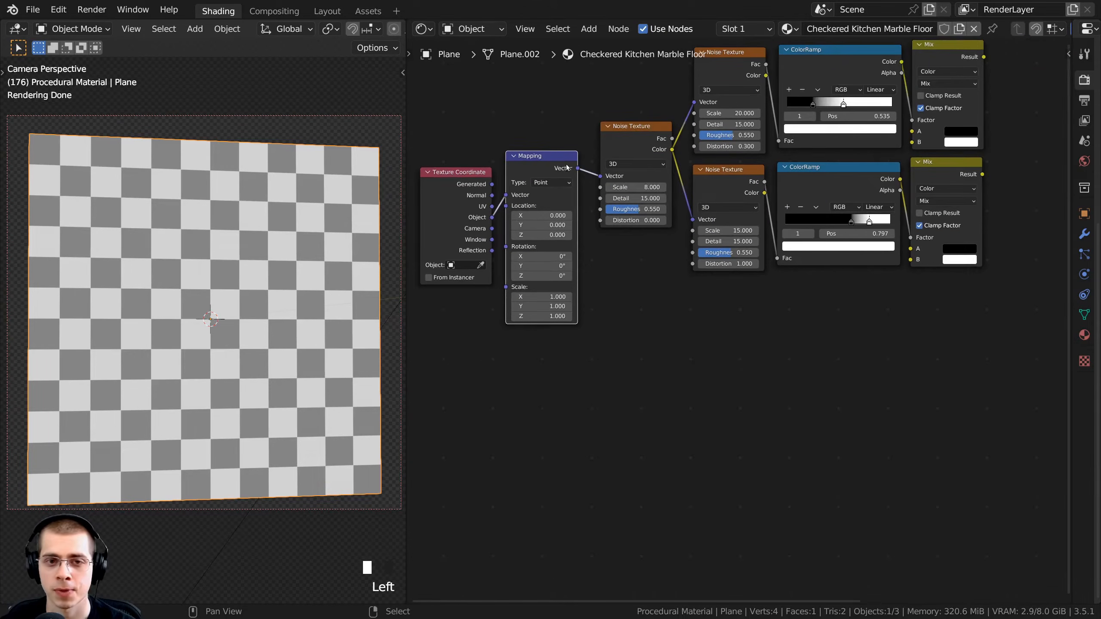
{"action": "left_click_drag", "start_coordinate": [578, 168], "coordinate": [811, 243]}
{"action": "scroll", "coordinate": [800, 369], "scroll_direction": "down", "scroll_amount": 2}
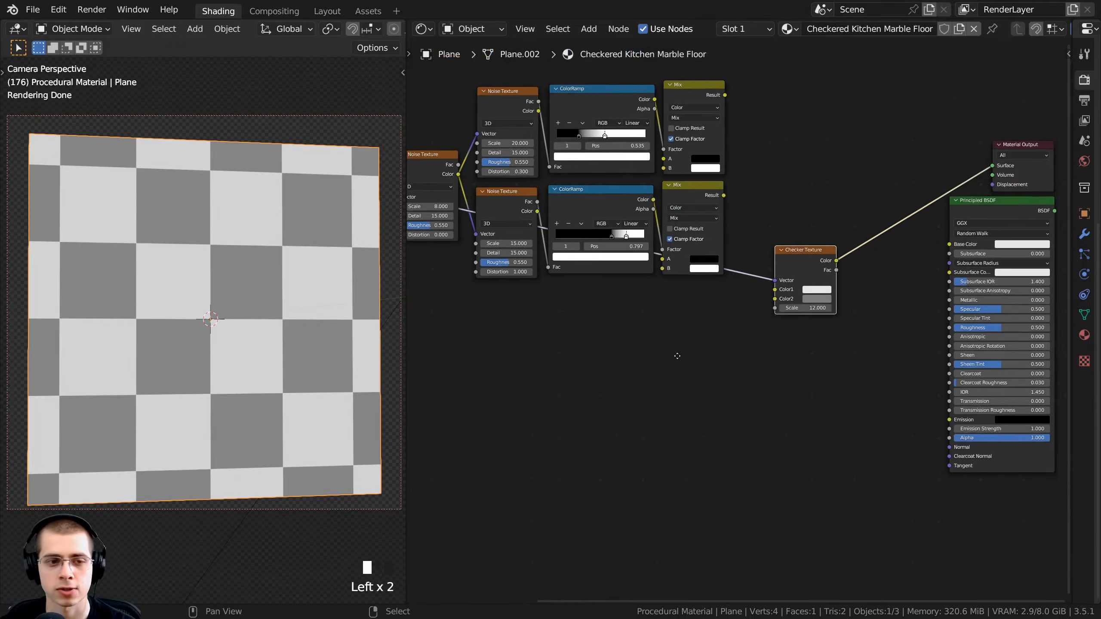
Duplicate the Mapping node, insert the copy into the link to the Checker Texture, and place it below the lower Noise Texture.
{"action": "middle_click_drag", "start_coordinate": [411, 297], "coordinate": [490, 309]}
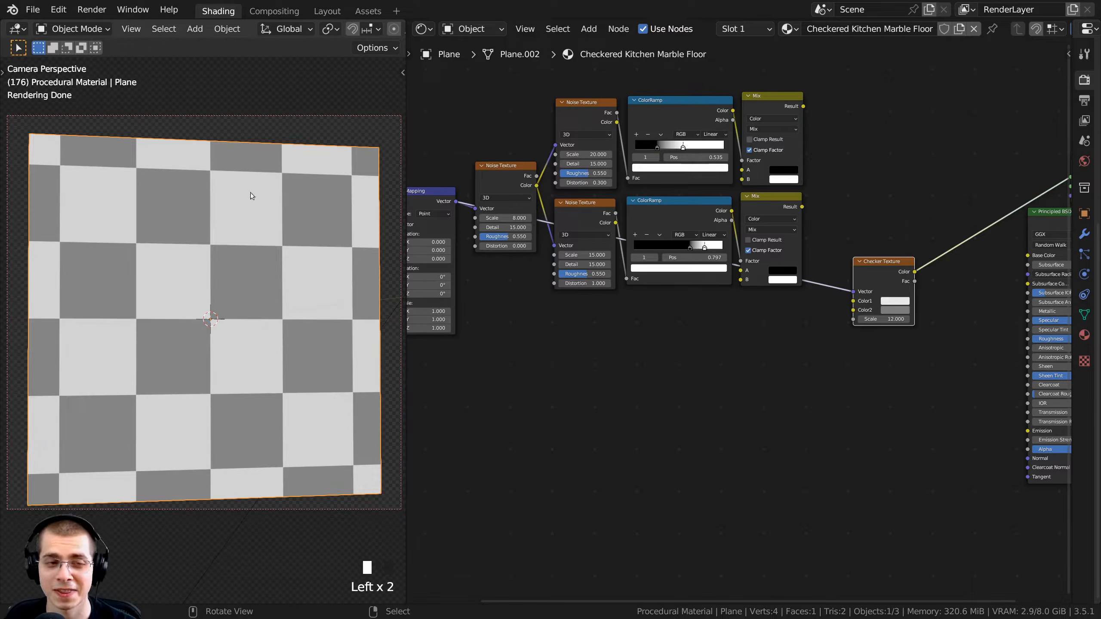
{"action": "middle_click_drag", "start_coordinate": [577, 357], "coordinate": [732, 383]}
{"action": "scroll", "coordinate": [695, 322], "scroll_direction": "up", "scroll_amount": 5}
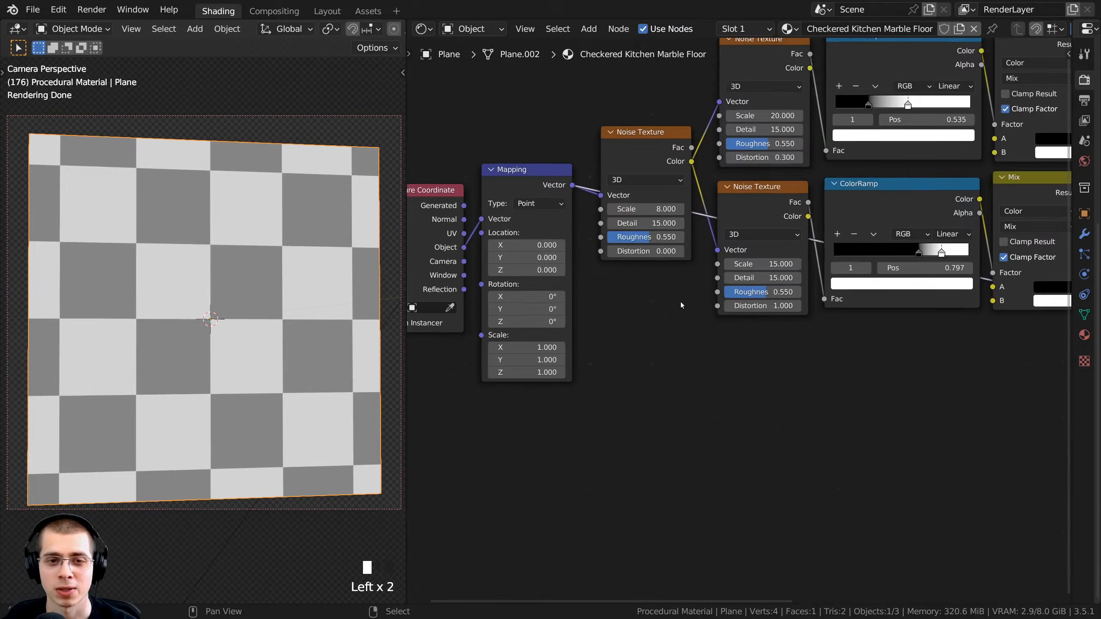
{"action": "right_click", "coordinate": [542, 182]}
{"action": "scroll", "coordinate": [660, 257], "scroll_direction": "down", "scroll_amount": 2}
{"action": "middle_click_drag", "start_coordinate": [660, 260], "coordinate": [554, 258]}
{"action": "key", "text": "shift+d"}
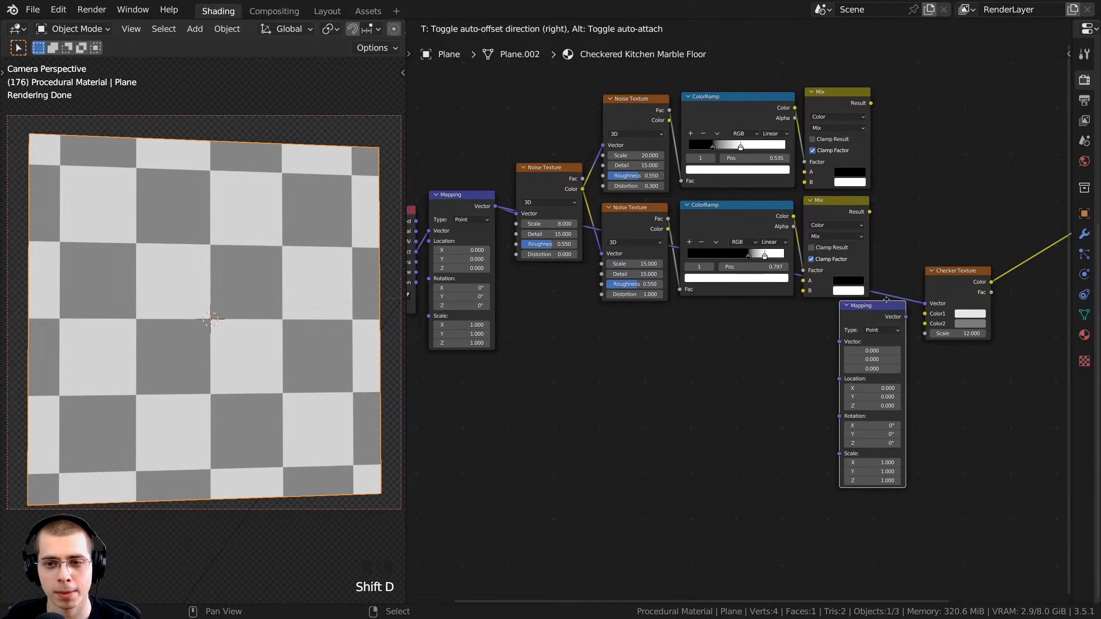
{"action": "left_click", "coordinate": [878, 295]}
{"action": "left_click_drag", "start_coordinate": [878, 294], "coordinate": [648, 321]}
{"action": "middle_click_drag", "start_coordinate": [706, 330], "coordinate": [789, 337]}
{"action": "scroll", "coordinate": [788, 337], "scroll_direction": "up", "scroll_amount": 2}
Set the Z Rotation of the lower Mapping node, which feeds the Checker Texture, to 45°.
{"action": "left_click_drag", "start_coordinate": [519, 183], "coordinate": [511, 200]}
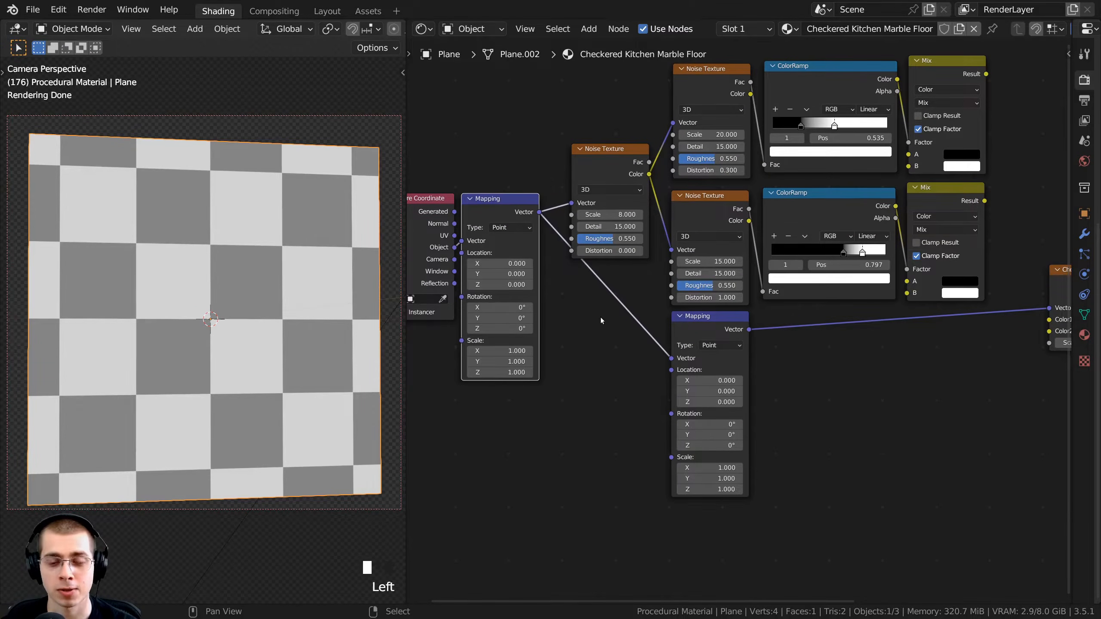
{"action": "left_click", "coordinate": [688, 331]}
{"action": "middle_click_drag", "start_coordinate": [691, 324], "coordinate": [588, 300]}
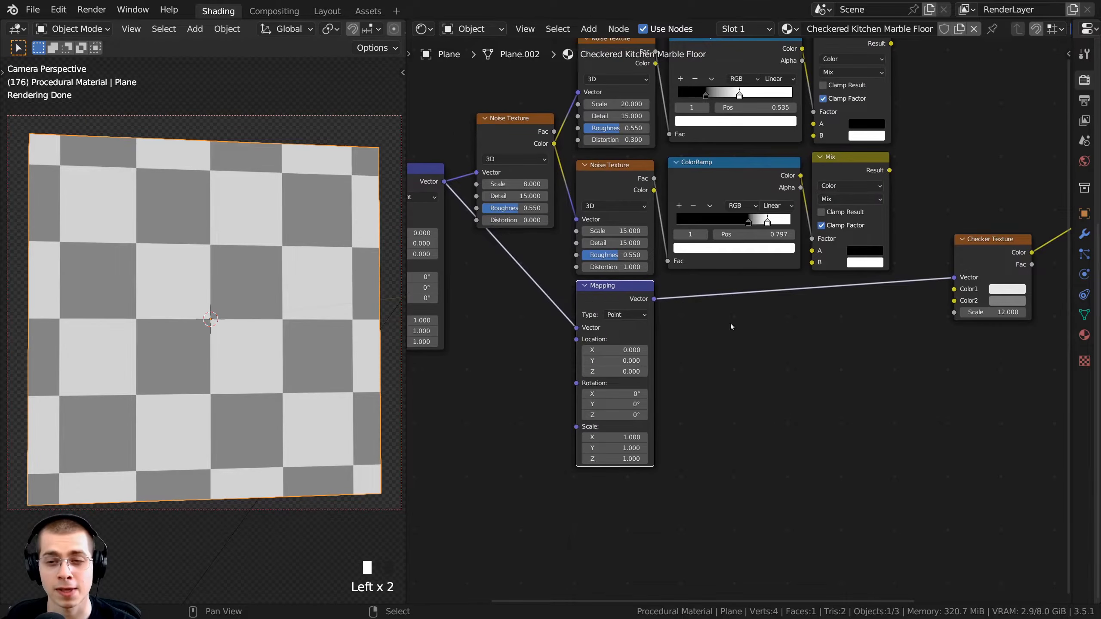
{"action": "left_click", "coordinate": [967, 264]}
{"action": "middle_click_drag", "start_coordinate": [756, 457], "coordinate": [798, 416]}
{"action": "scroll", "coordinate": [727, 295], "scroll_direction": "up", "scroll_amount": 3}
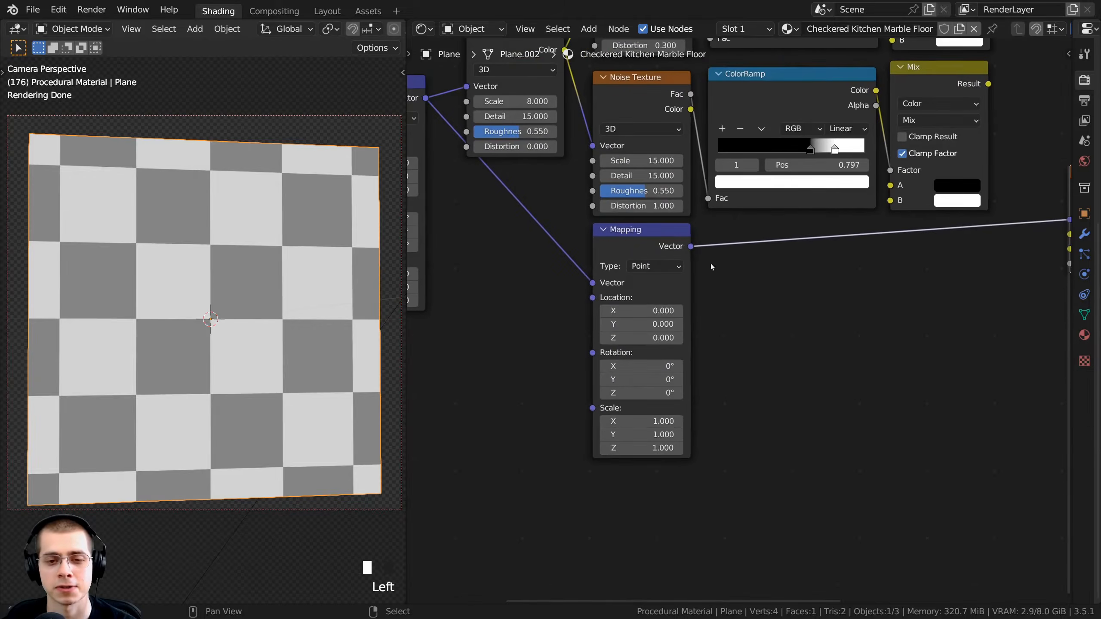
{"action": "left_click", "coordinate": [629, 248]}
{"action": "scroll", "coordinate": [586, 233], "scroll_direction": "up", "scroll_amount": 1}
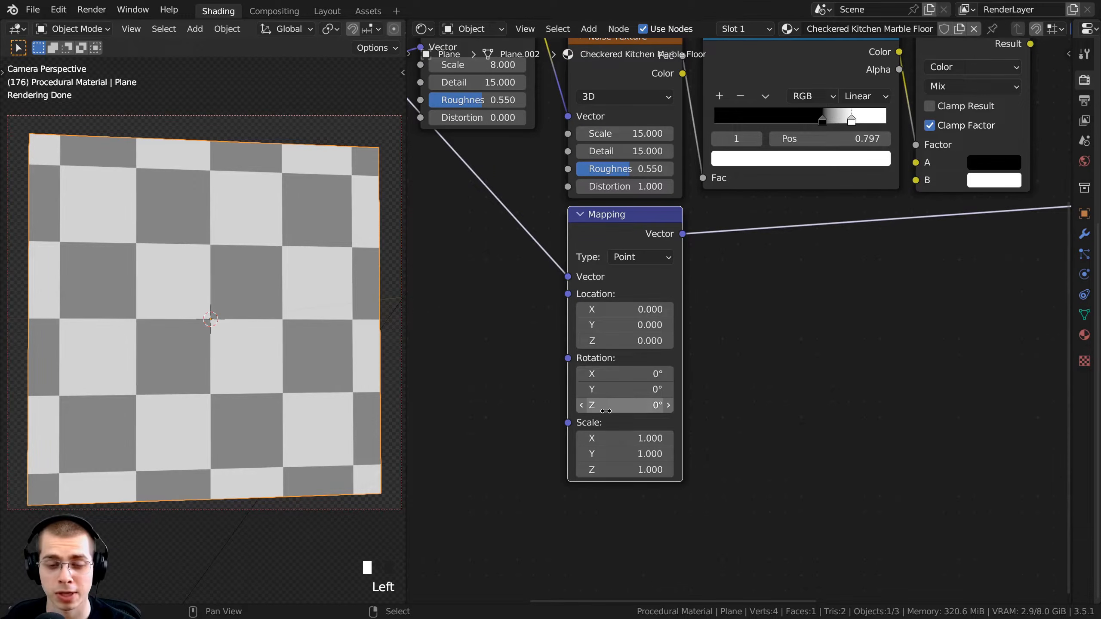
{"action": "left_click_drag", "start_coordinate": [606, 411], "coordinate": [711, 411]}
{"action": "left_click", "coordinate": [626, 404]}
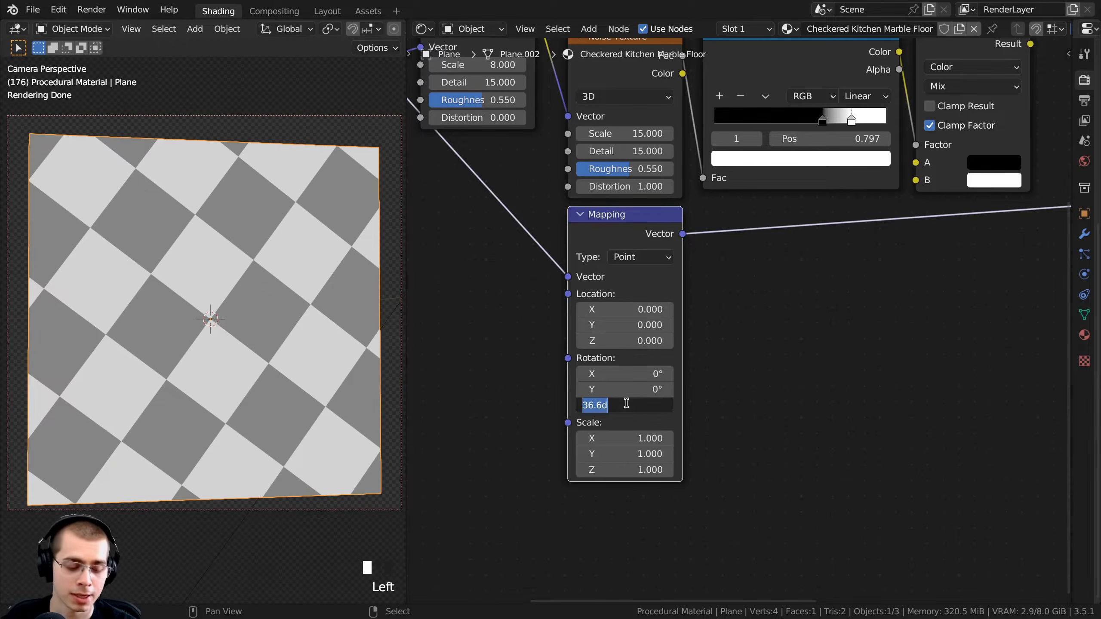
{"action": "type", "text": "45"}
{"action": "key", "text": "Return"}
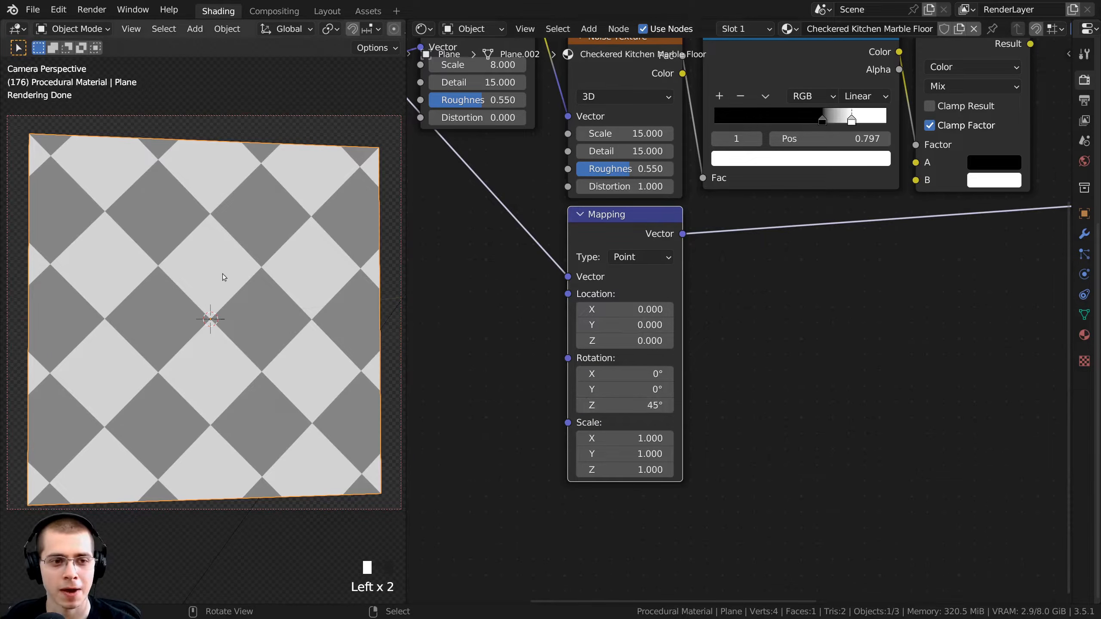
Connect the upper Mix node's Result to the Checker Texture's Color1 and the lower Mix node's Result to its Color2.
{"action": "scroll", "coordinate": [775, 319], "scroll_direction": "down", "scroll_amount": 3}
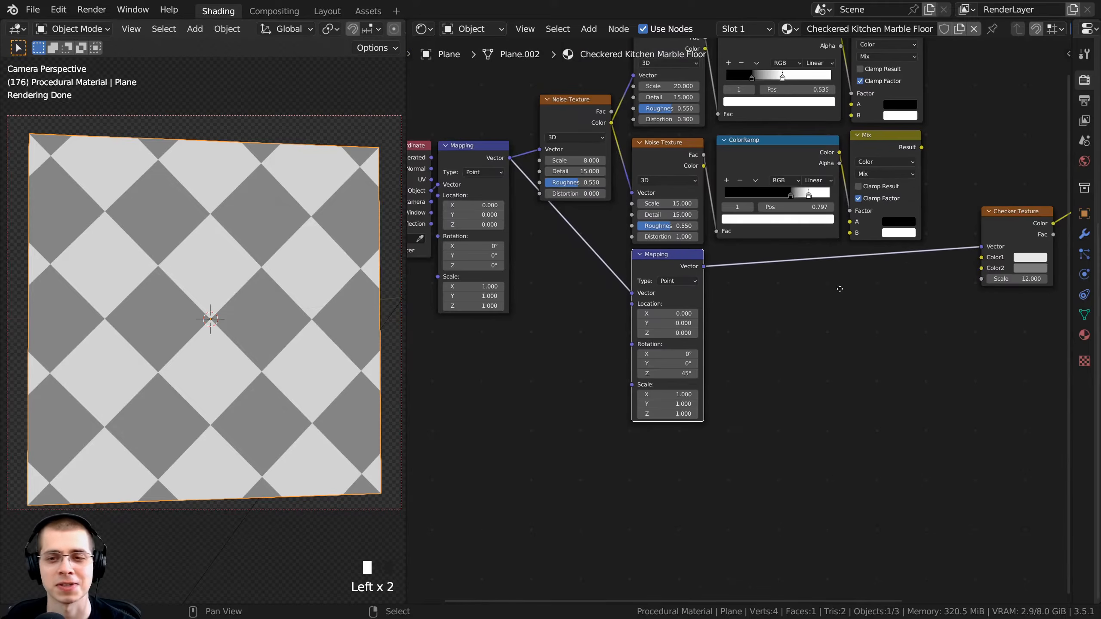
{"action": "scroll", "coordinate": [769, 299], "scroll_direction": "up", "scroll_amount": 2}
{"action": "scroll", "coordinate": [801, 363], "scroll_direction": "down", "scroll_amount": 3}
{"action": "middle_click_drag", "start_coordinate": [710, 357], "coordinate": [724, 391]}
{"action": "left_click", "coordinate": [669, 96]}
{"action": "middle_click_drag", "start_coordinate": [855, 393], "coordinate": [826, 360]}
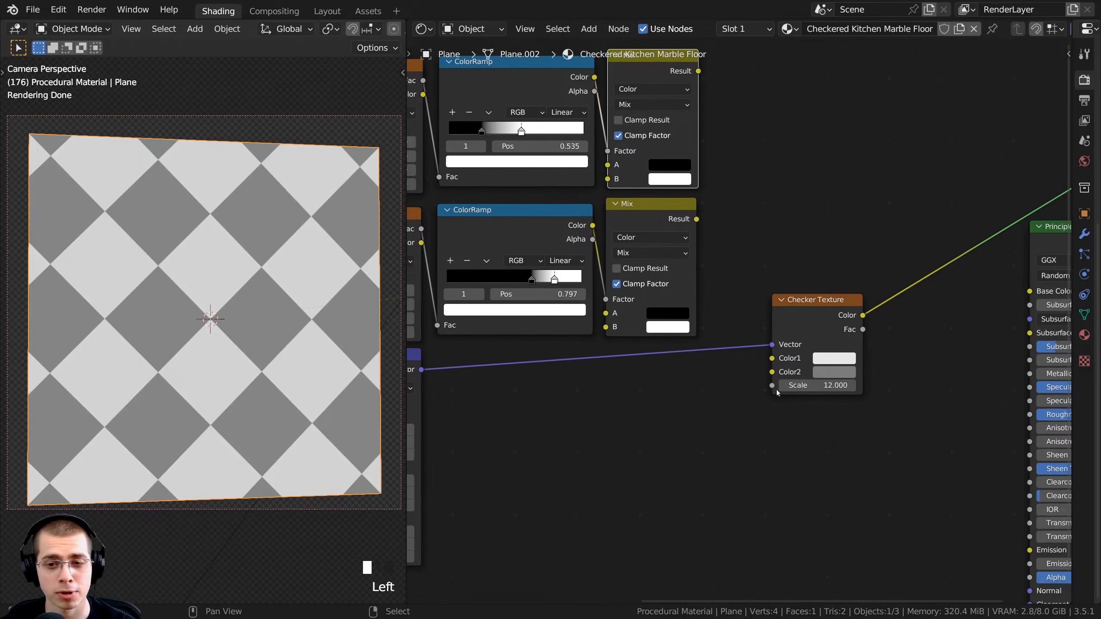
{"action": "left_click", "coordinate": [658, 227]}
{"action": "middle_click_drag", "start_coordinate": [625, 101], "coordinate": [605, 115]}
{"action": "scroll", "coordinate": [605, 129], "scroll_direction": "up", "scroll_amount": 1}
{"action": "left_click", "coordinate": [610, 114]}
{"action": "left_click_drag", "start_coordinate": [684, 110], "coordinate": [764, 420]}
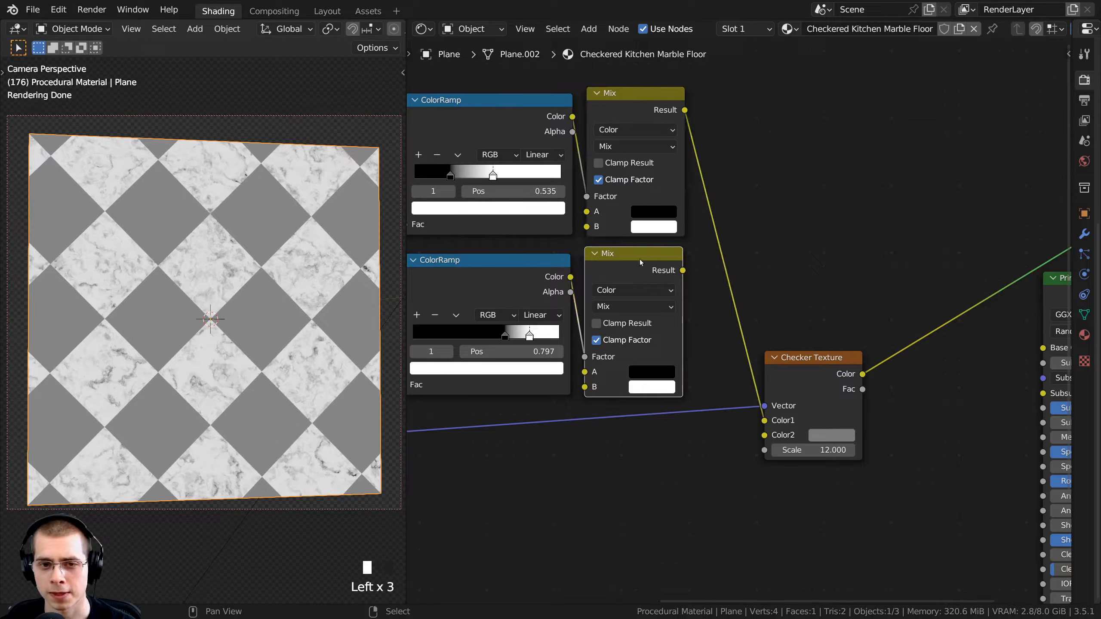
{"action": "left_click_drag", "start_coordinate": [682, 270], "coordinate": [764, 434]}
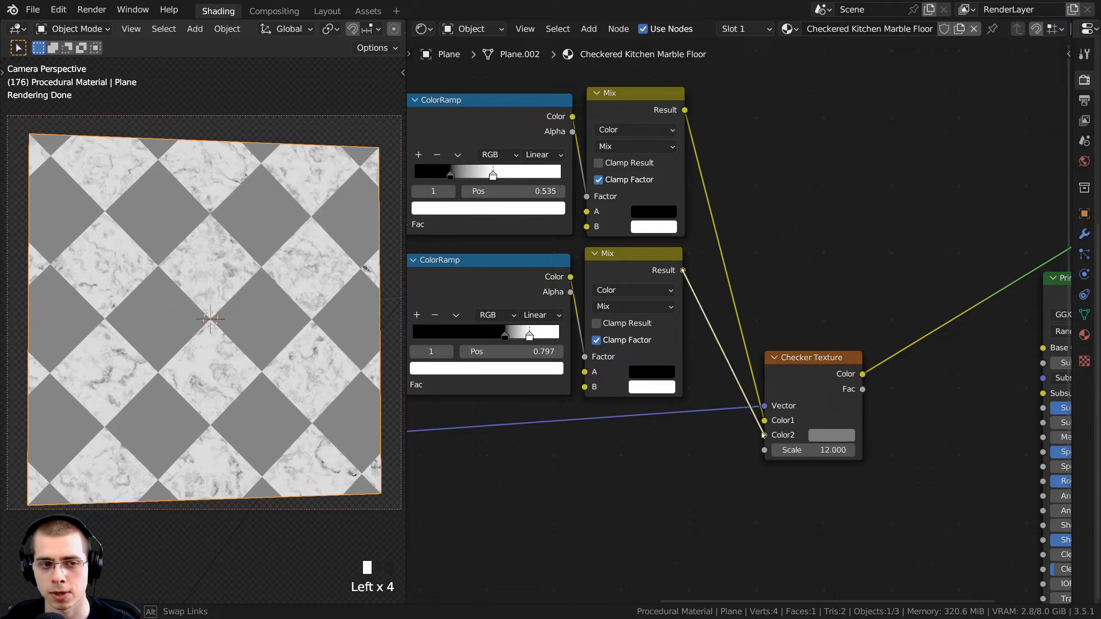
Inspect the checkered marble up close, and connect the Checker Texture's Color output to the Principled BSDF's Base Color.
{"action": "middle_click_drag", "start_coordinate": [114, 307], "coordinate": [140, 348], "text": "shift"}
{"action": "scroll", "coordinate": [140, 348], "scroll_direction": "up", "scroll_amount": 5}
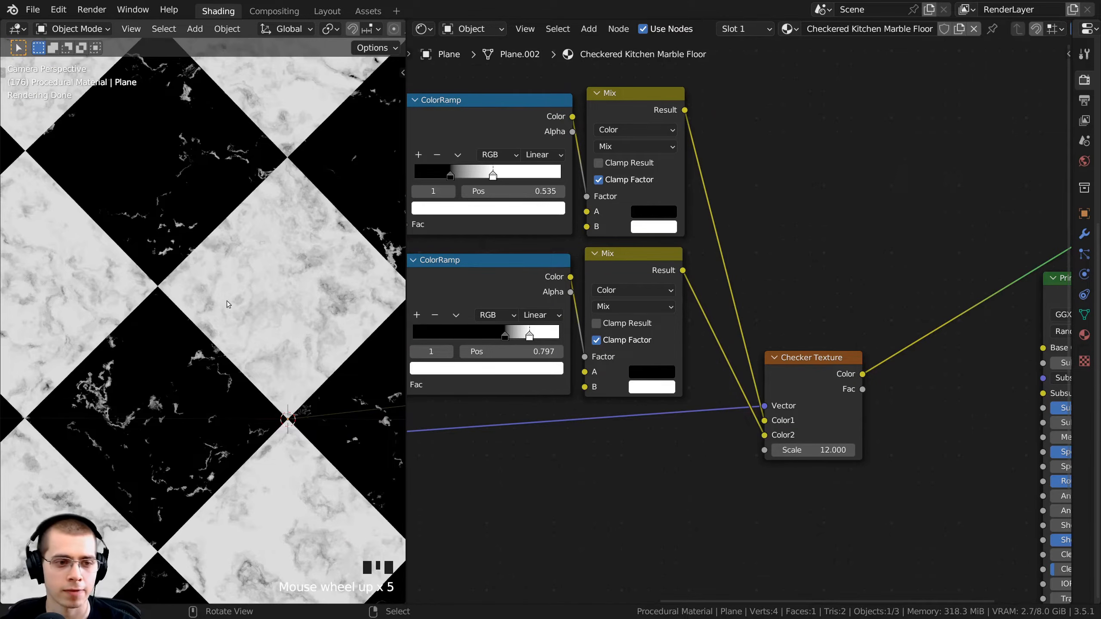
{"action": "scroll", "coordinate": [228, 348], "scroll_direction": "down", "scroll_amount": 5}
{"action": "middle_click_drag", "start_coordinate": [228, 348], "coordinate": [197, 346], "text": "shift"}
{"action": "scroll", "coordinate": [848, 419], "scroll_direction": "down", "scroll_amount": 2}
{"action": "middle_click_drag", "start_coordinate": [849, 418], "coordinate": [755, 373], "text": "shift"}
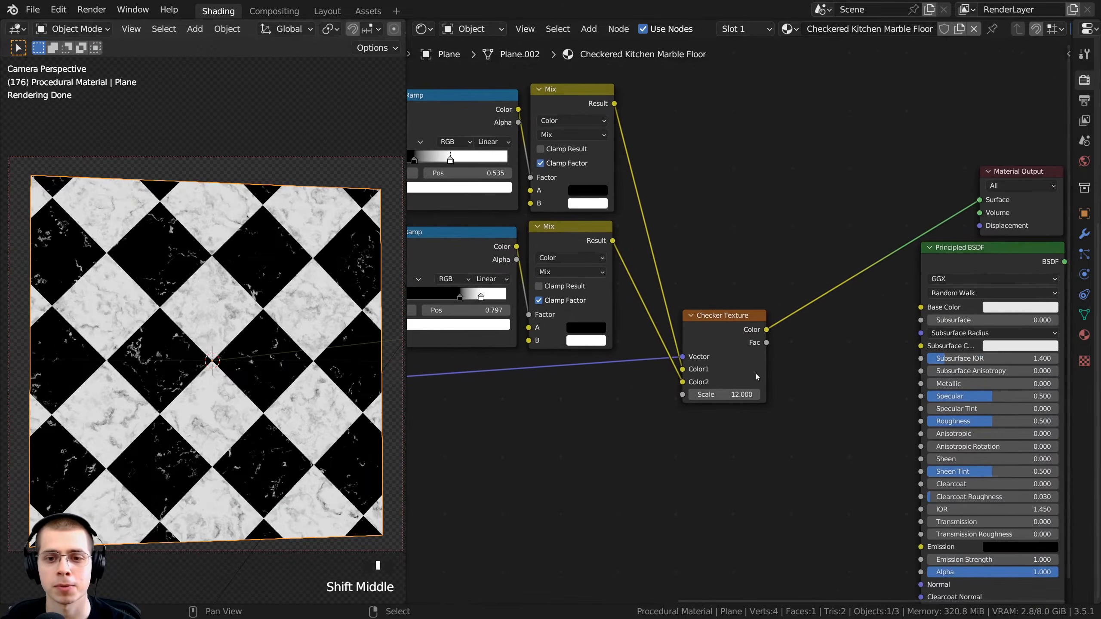
{"action": "scroll", "coordinate": [740, 308], "scroll_direction": "up", "scroll_amount": 2}
{"action": "middle_click_drag", "start_coordinate": [740, 309], "coordinate": [596, 277], "text": "shift"}
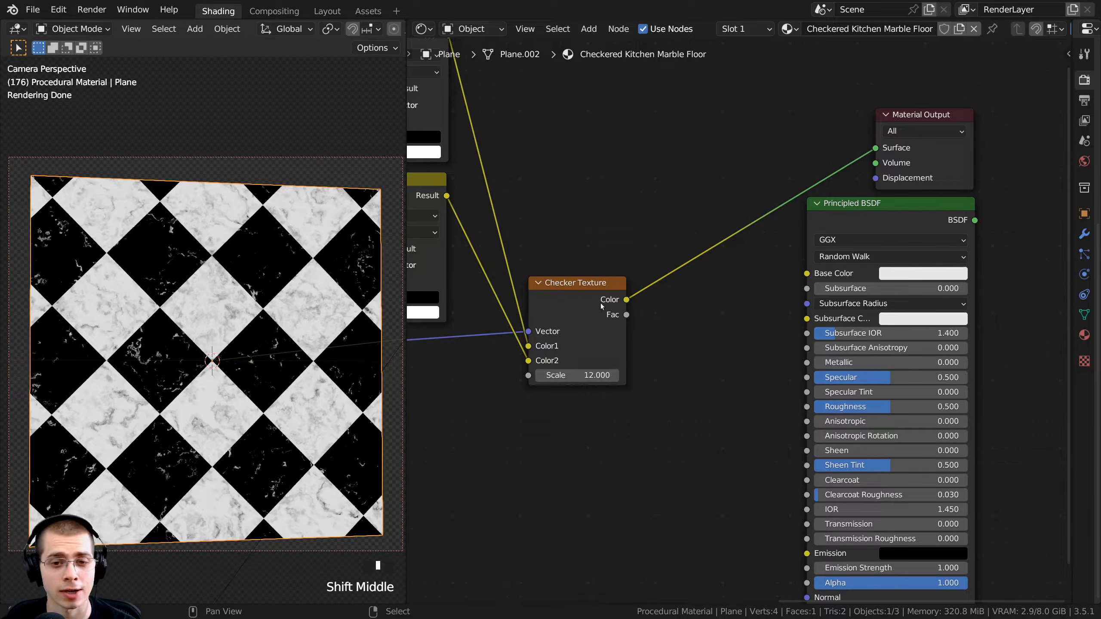
{"action": "left_click_drag", "start_coordinate": [624, 302], "coordinate": [805, 273]}
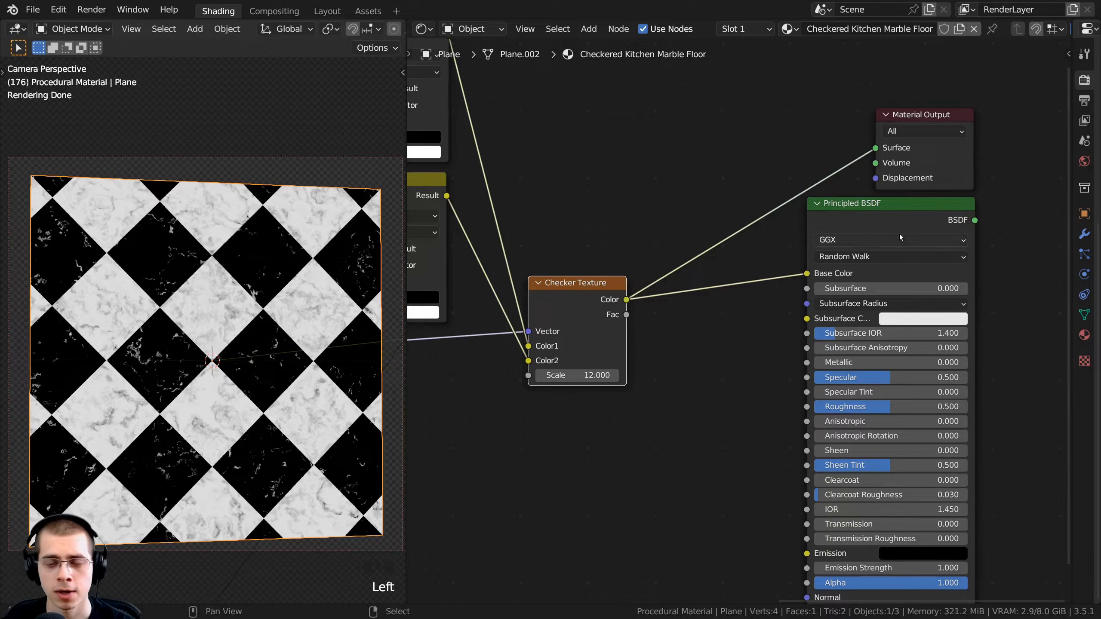
Connect the Principled BSDF to the Material Output's Surface, and move it and the Checker Texture into a compact row before the output.
{"action": "middle_click_drag", "start_coordinate": [872, 245], "coordinate": [863, 248], "text": "shift"}
{"action": "left_click", "coordinate": [869, 224], "text": "ctrl+shift"}
{"action": "left_click_drag", "start_coordinate": [882, 227], "coordinate": [765, 134]}
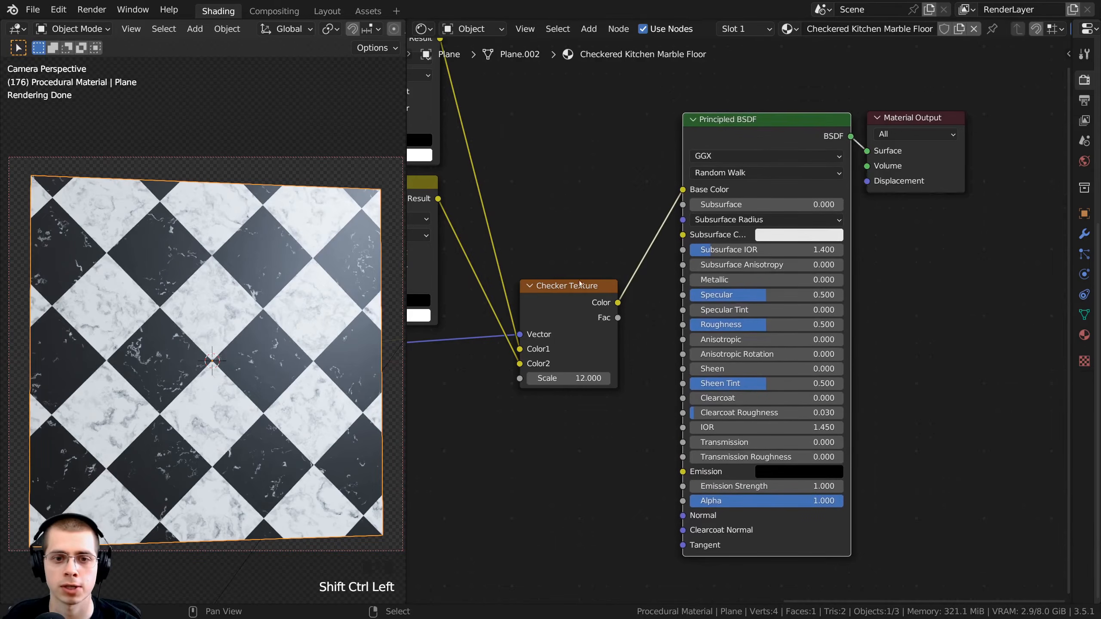
{"action": "scroll", "coordinate": [742, 289], "scroll_direction": "down", "scroll_amount": 1}
{"action": "left_click_drag", "start_coordinate": [572, 279], "coordinate": [641, 198]}
{"action": "scroll", "coordinate": [694, 260], "scroll_direction": "down", "scroll_amount": 2}
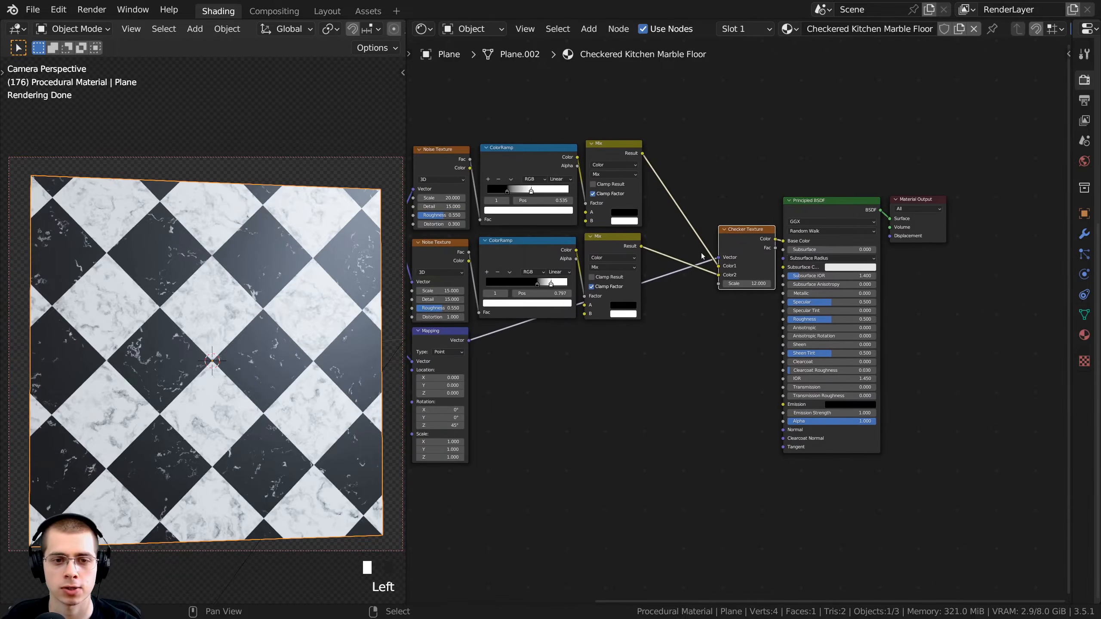
Lower the Principled BSDF's Roughness to about 0.204 and examine the reflections on the tiles.
{"action": "scroll", "coordinate": [813, 298], "scroll_direction": "up", "scroll_amount": 3}
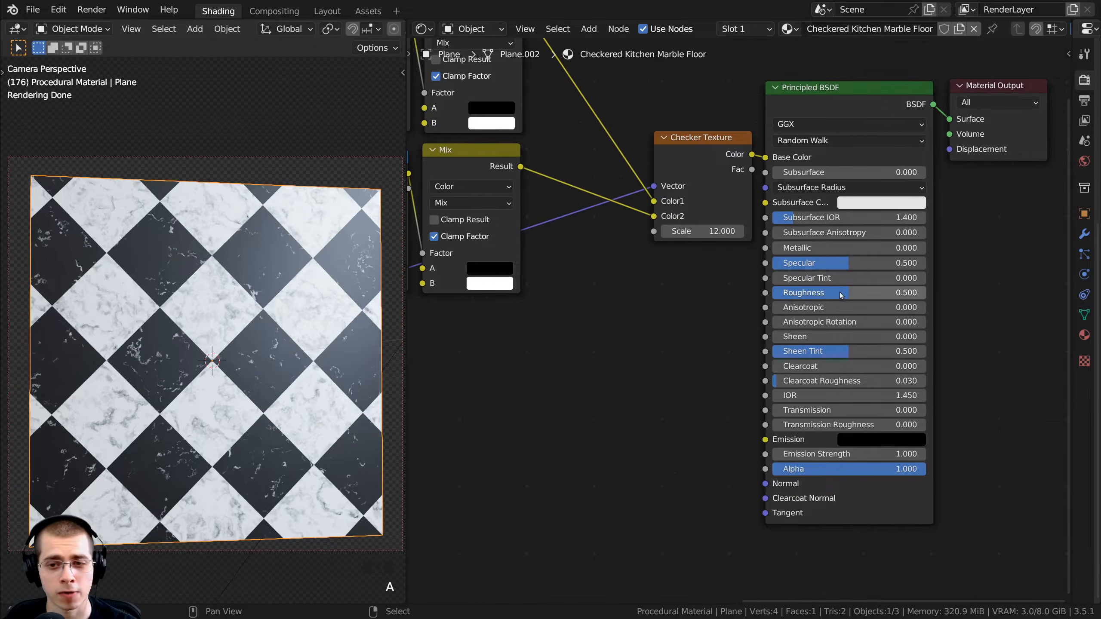
{"action": "left_click_drag", "start_coordinate": [839, 295], "coordinate": [801, 293]}
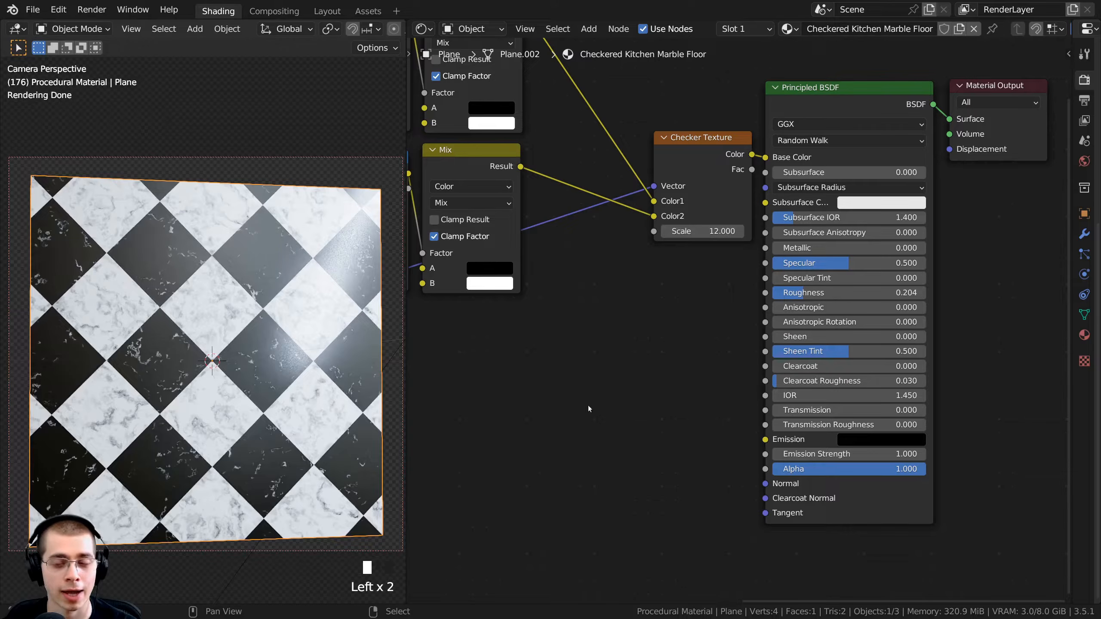
{"action": "scroll", "coordinate": [304, 227], "scroll_direction": "up", "scroll_amount": 4}
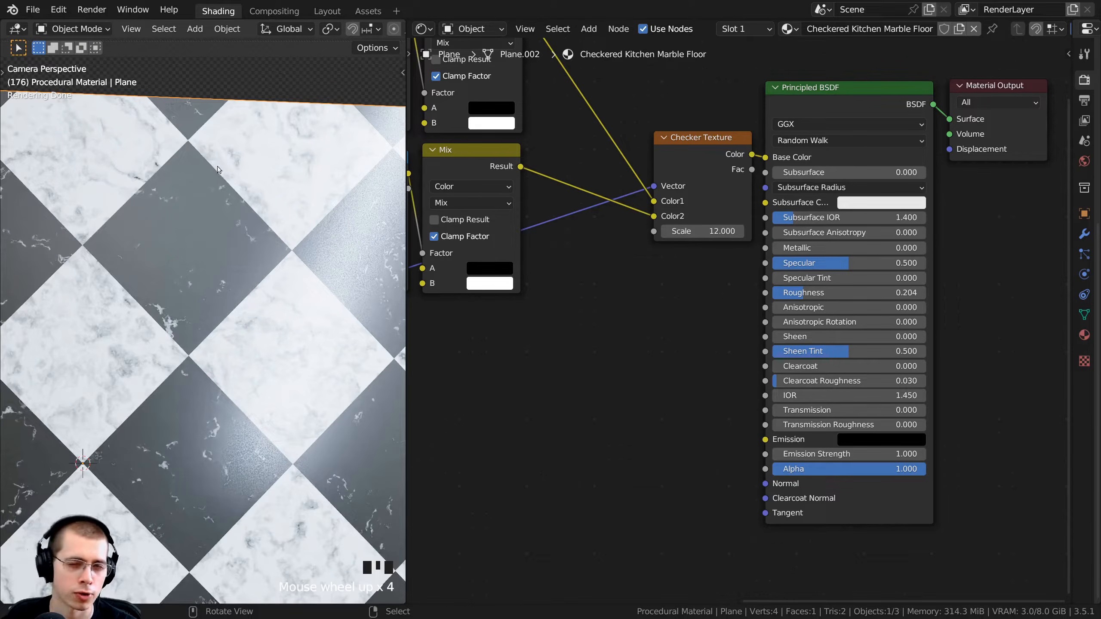
{"action": "scroll", "coordinate": [198, 331], "scroll_direction": "down", "scroll_amount": 2}
{"action": "middle_click_drag", "start_coordinate": [199, 331], "coordinate": [227, 280], "text": "shift"}
{"action": "scroll", "coordinate": [617, 346], "scroll_direction": "down", "scroll_amount": 5}
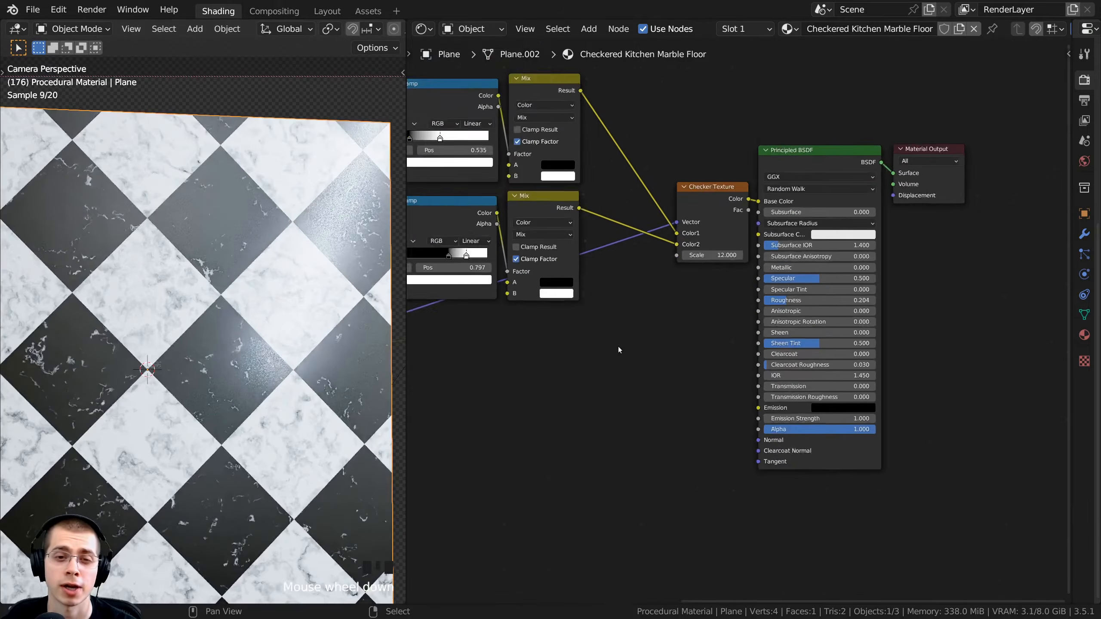
Add a Noise Texture beside the lower Mapping node and connect the first Mapping node's Vector output to its Vector input.
{"action": "middle_click_drag", "start_coordinate": [521, 363], "coordinate": [686, 312]}
{"action": "key", "text": "shift+a"}
{"action": "left_click", "coordinate": [686, 310]}
{"action": "type", "text": "nois"}
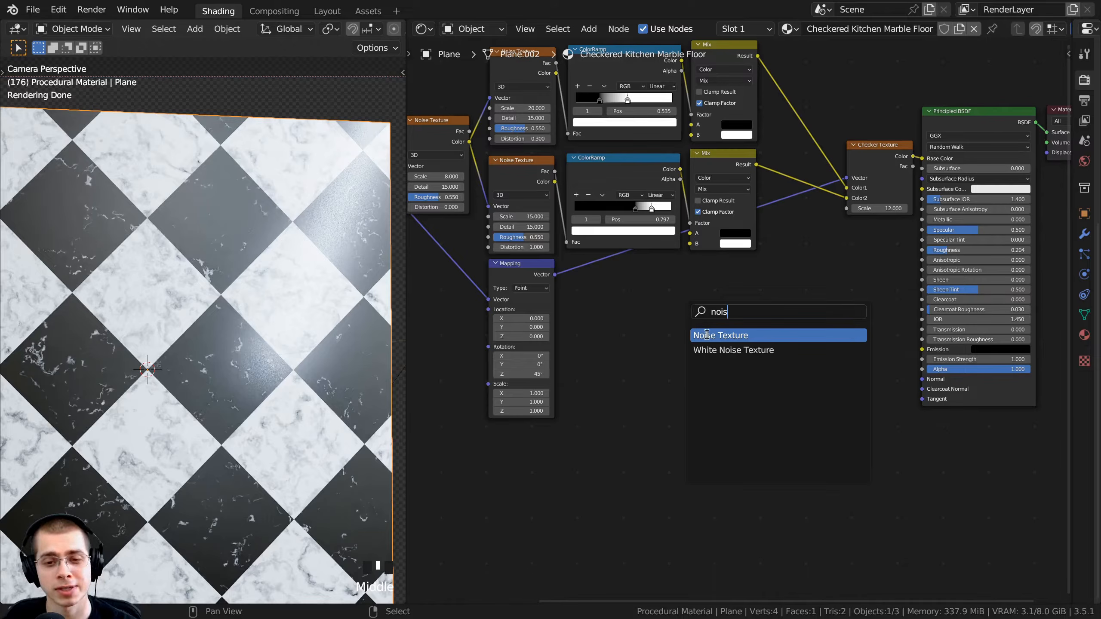
{"action": "left_click", "coordinate": [707, 334]}
{"action": "left_click", "coordinate": [643, 314]}
{"action": "middle_click_drag", "start_coordinate": [644, 313], "coordinate": [845, 306]}
{"action": "left_click_drag", "start_coordinate": [552, 154], "coordinate": [833, 349]}
Preview the new Noise Texture on the plane and set its Scale to 10, Detail to 15 and Roughness to 0.7.
{"action": "scroll", "coordinate": [832, 348], "scroll_direction": "up", "scroll_amount": 2}
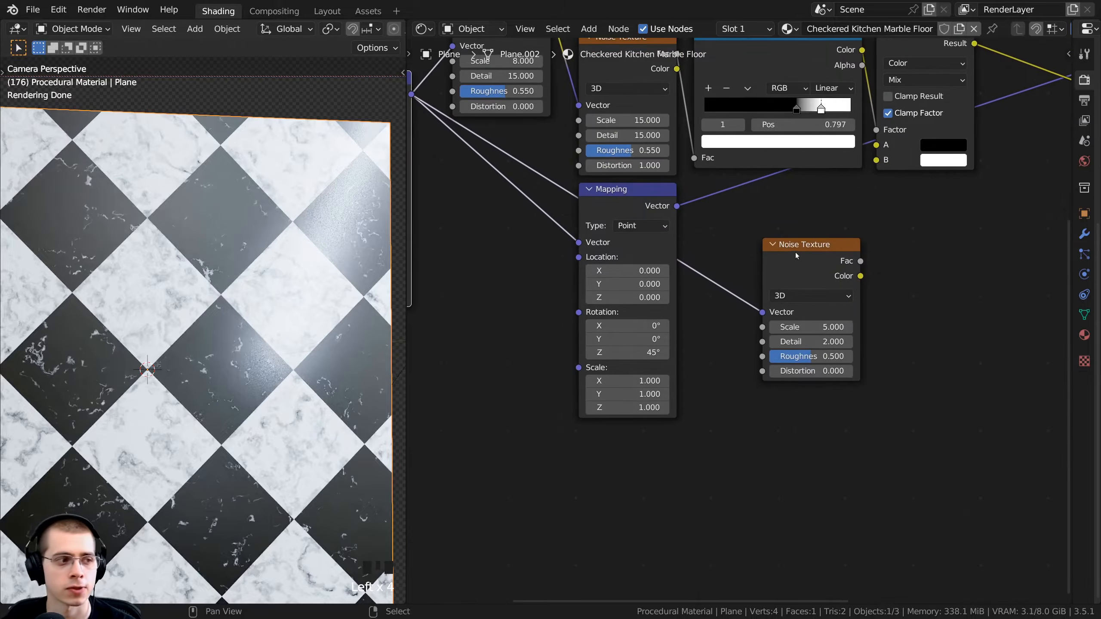
{"action": "left_click", "coordinate": [798, 257], "text": "ctrl+shift"}
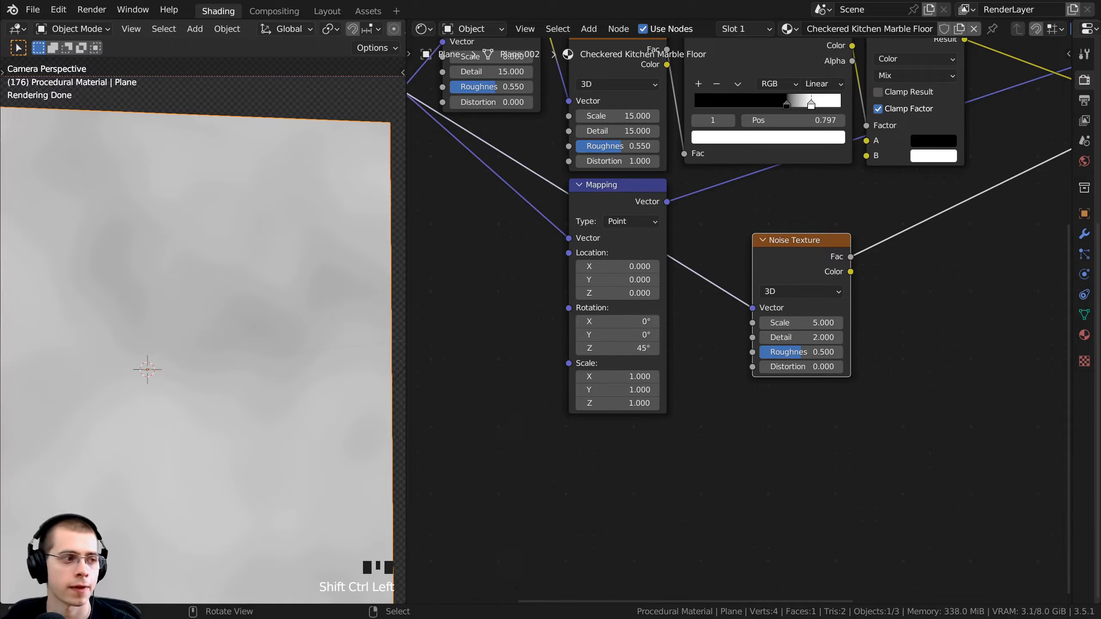
{"action": "scroll", "coordinate": [719, 391], "scroll_direction": "up", "scroll_amount": 2}
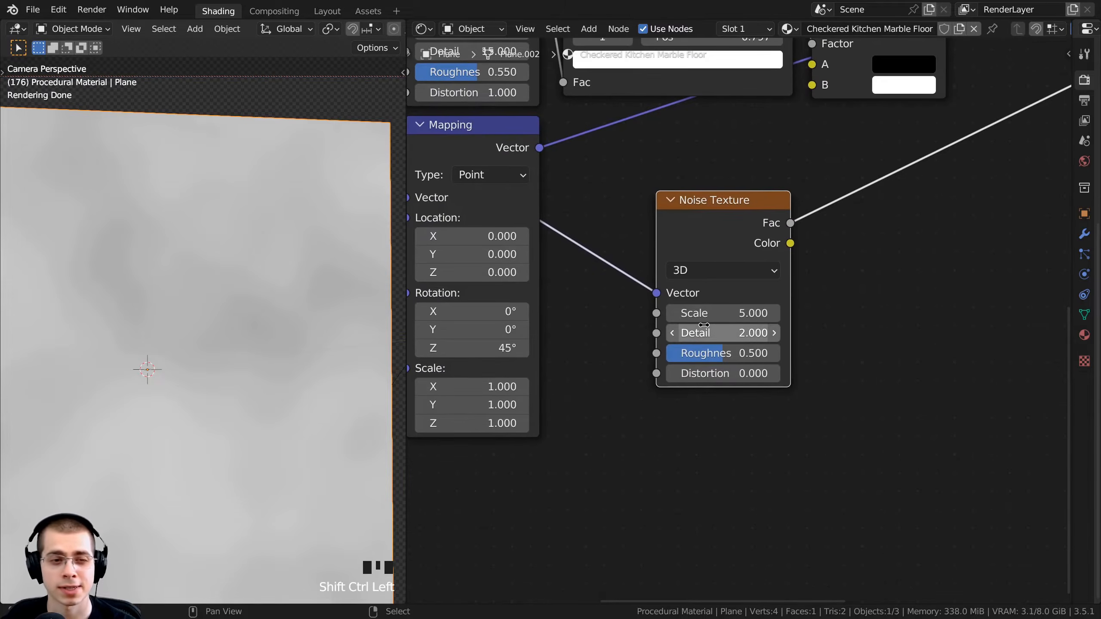
{"action": "left_click", "coordinate": [709, 313]}
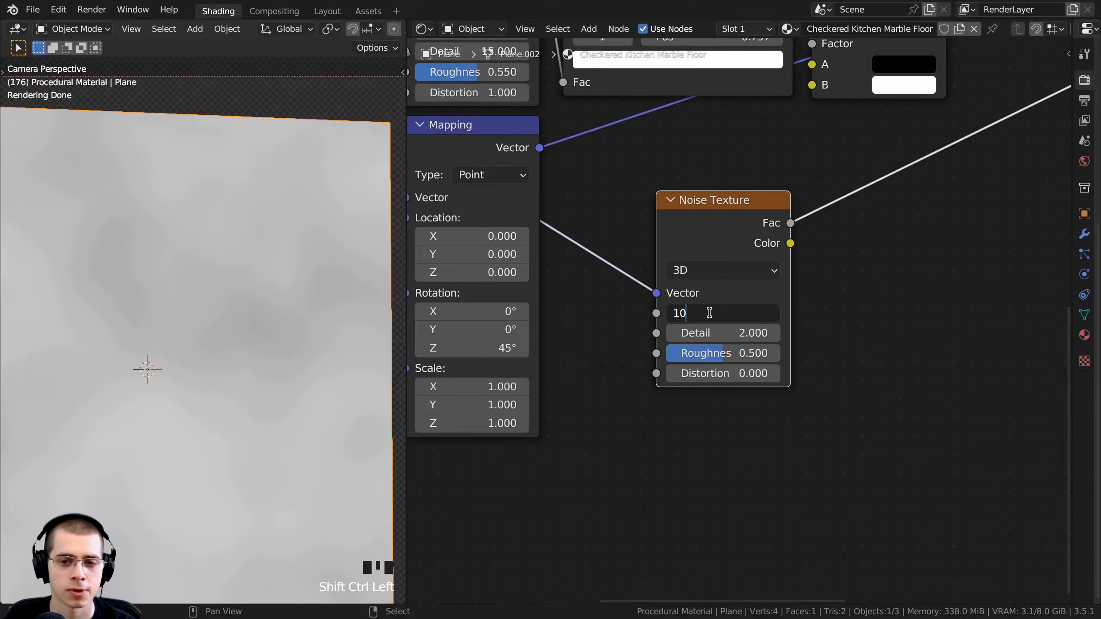
{"action": "left_click", "coordinate": [709, 313]}
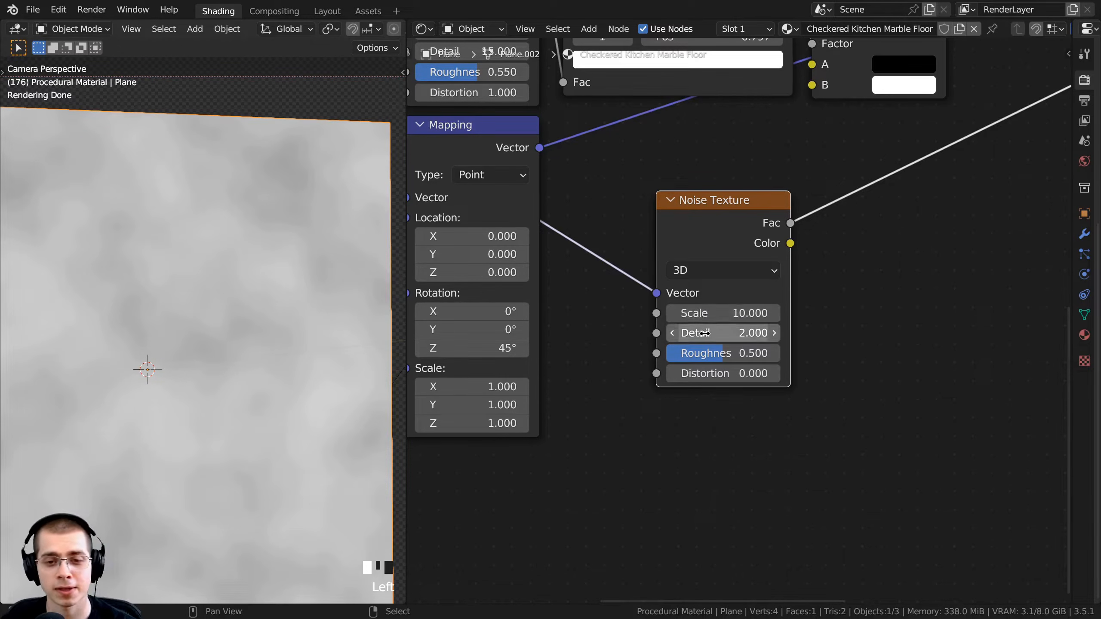
{"action": "left_click", "coordinate": [704, 332]}
{"action": "type", "text": "15"}
{"action": "key", "text": "Return"}
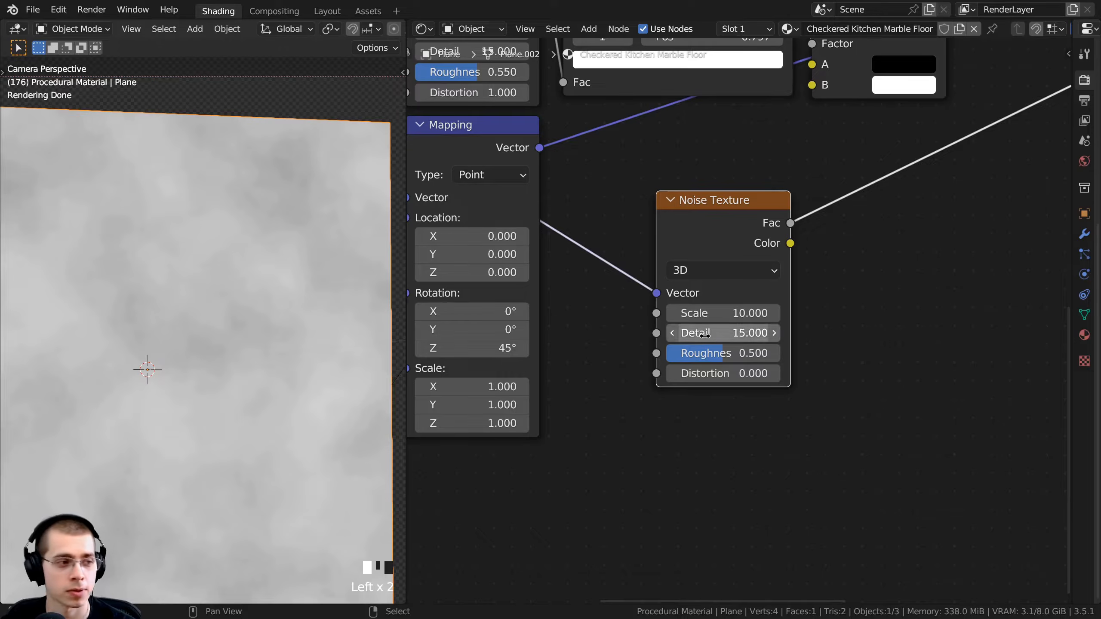
{"action": "left_click", "coordinate": [728, 353]}
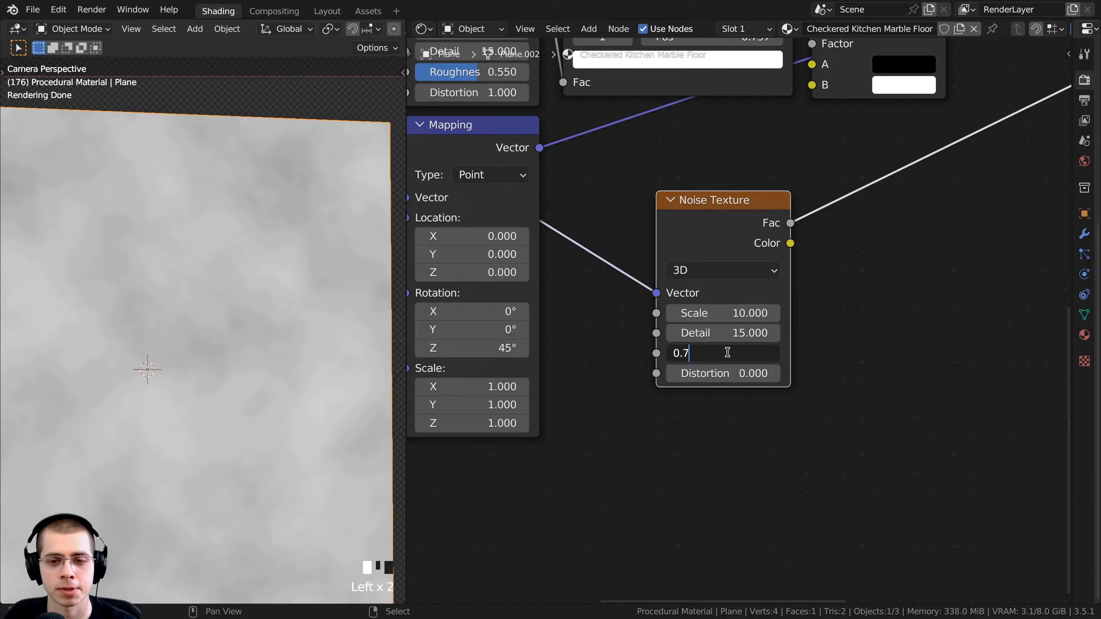
{"action": "left_click", "coordinate": [727, 353]}
Connect the new Noise Texture's Fac to the Principled BSDF's Roughness, and reconnect the shader to the Material Output.
{"action": "scroll", "coordinate": [686, 325], "scroll_direction": "down", "scroll_amount": 5}
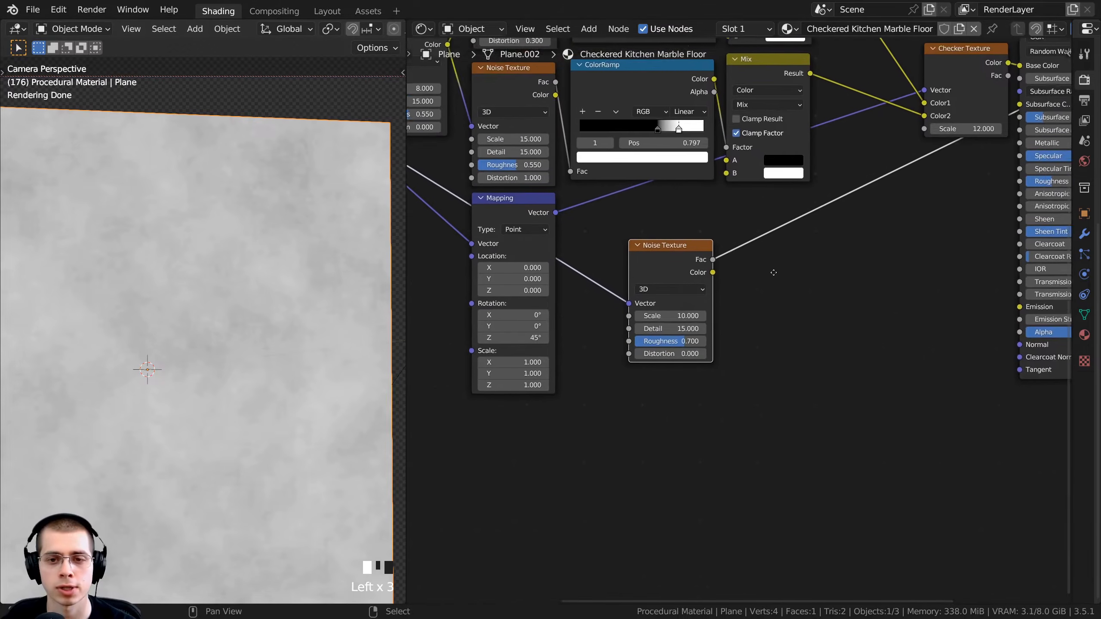
{"action": "left_click_drag", "start_coordinate": [596, 282], "coordinate": [941, 201]}
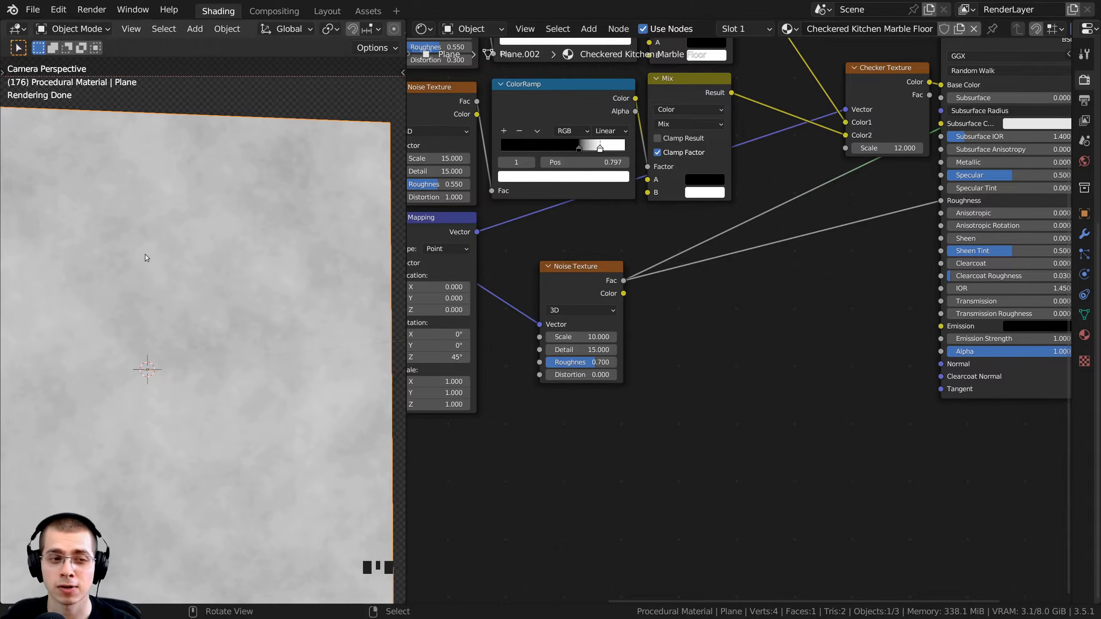
{"action": "scroll", "coordinate": [796, 216], "scroll_direction": "down", "scroll_amount": 2}
{"action": "middle_click_drag", "start_coordinate": [847, 191], "coordinate": [695, 241]}
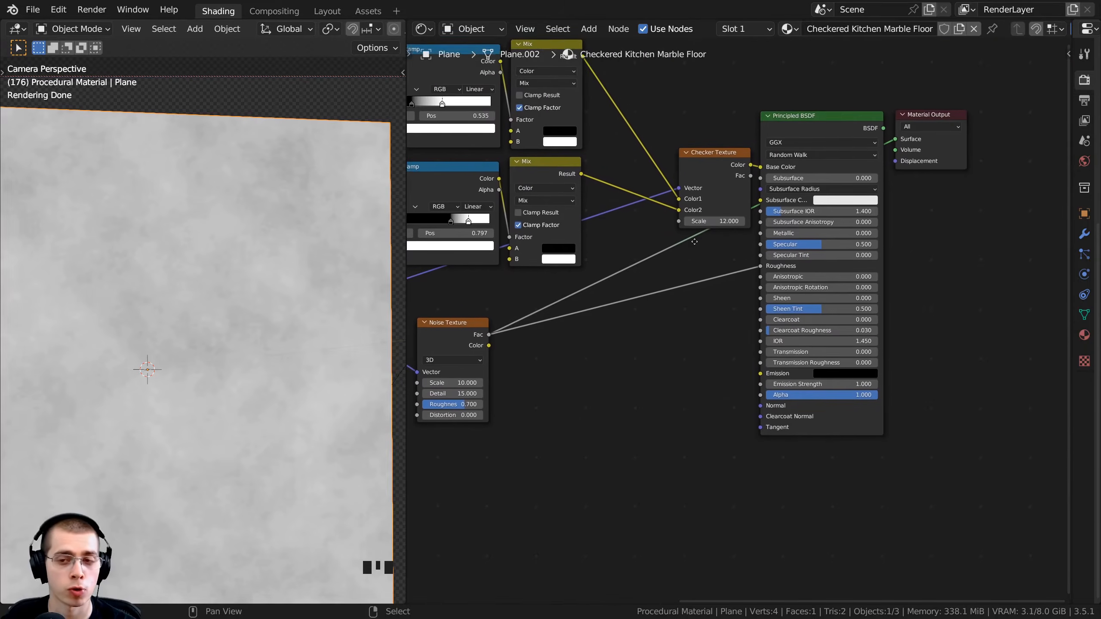
{"action": "left_click", "coordinate": [839, 126], "text": "ctrl+shift"}
{"action": "middle_click_drag", "start_coordinate": [824, 150], "coordinate": [834, 170]}
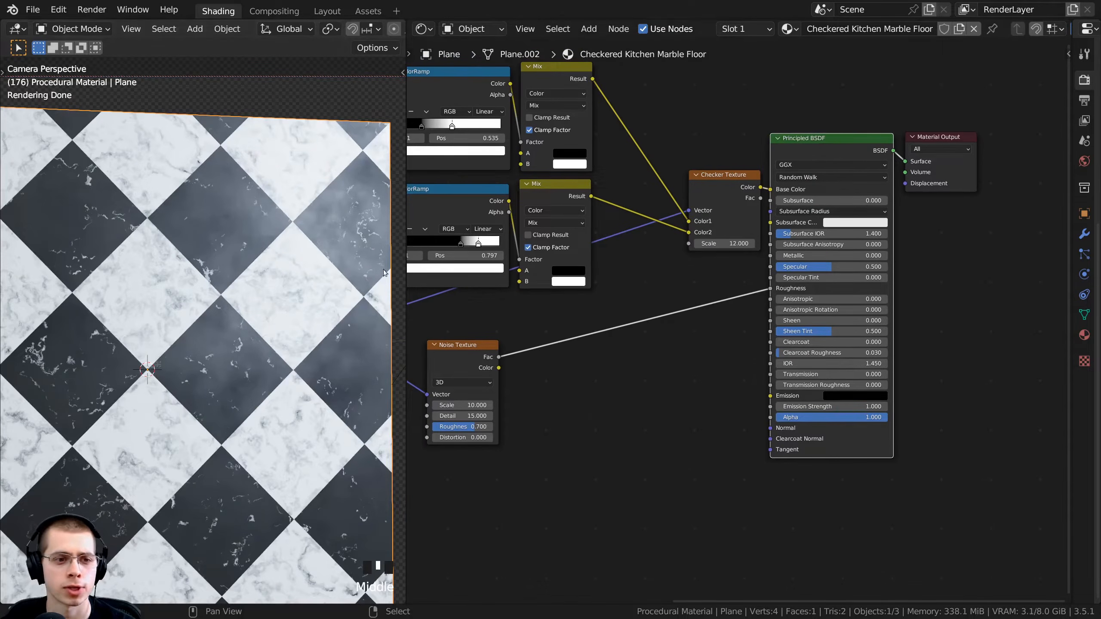
Insert a ColorRamp between the lower Noise Texture's Fac output and the Principled BSDF's Roughness input.
{"action": "scroll", "coordinate": [257, 233], "scroll_direction": "up", "scroll_amount": 3}
{"action": "scroll", "coordinate": [655, 334], "scroll_direction": "up", "scroll_amount": 2}
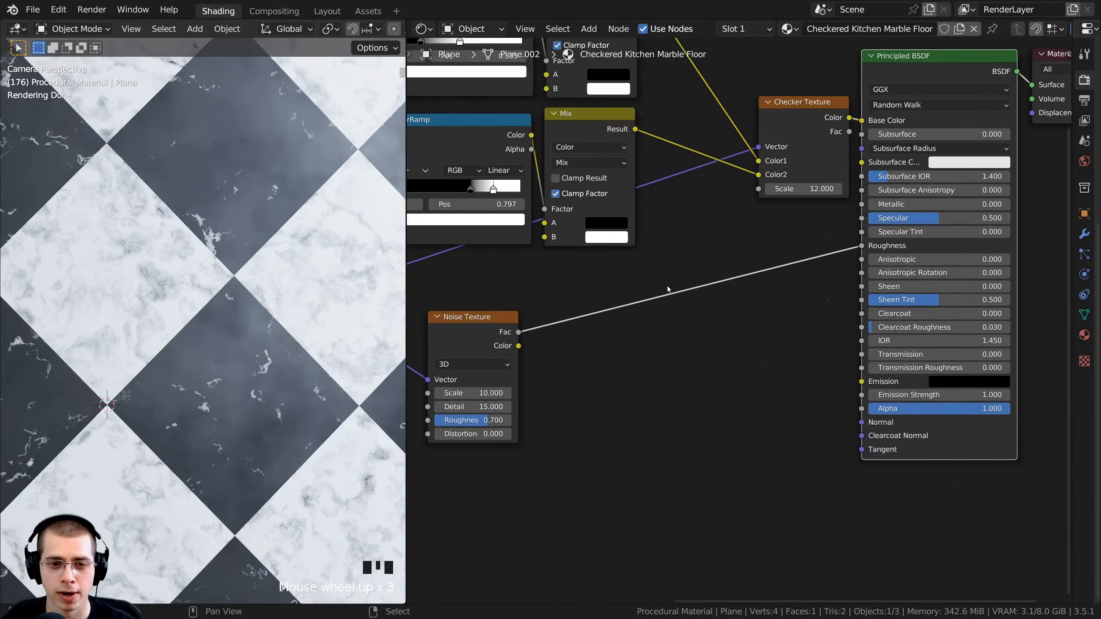
{"action": "middle_click_drag", "start_coordinate": [620, 285], "coordinate": [638, 275]}
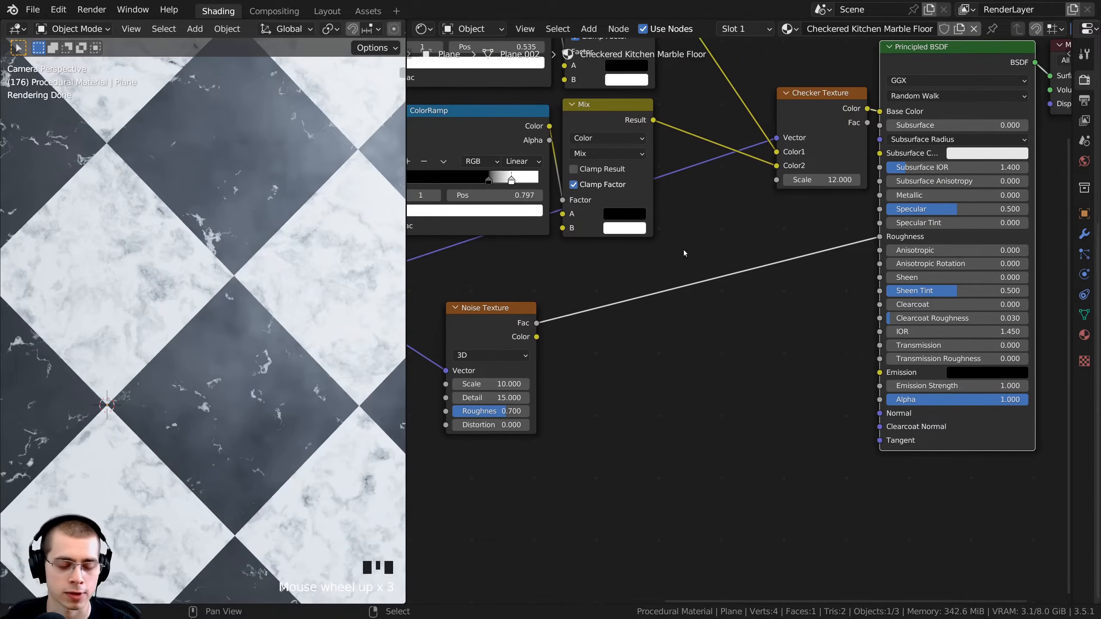
{"action": "key", "text": "shift+a"}
{"action": "type", "text": "col"}
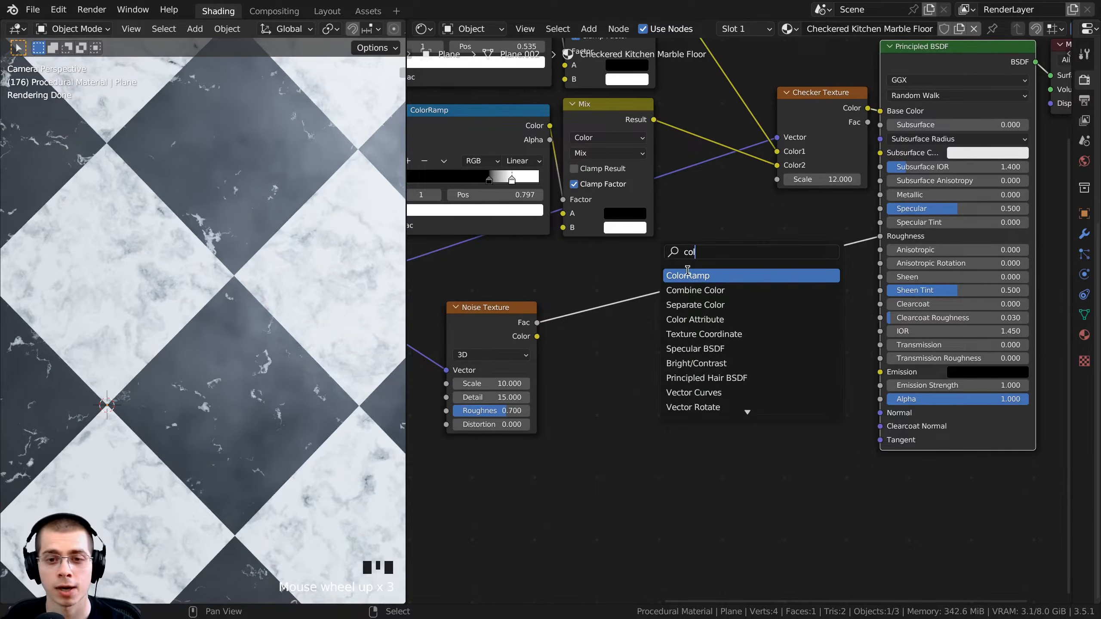
{"action": "left_click", "coordinate": [687, 271]}
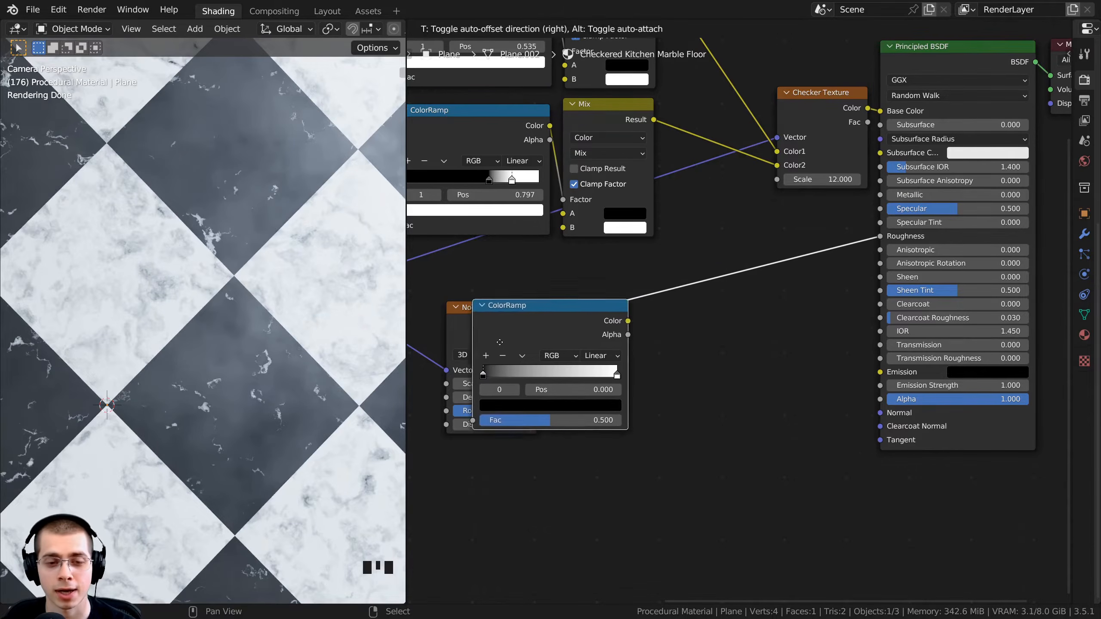
{"action": "left_click", "coordinate": [608, 285]}
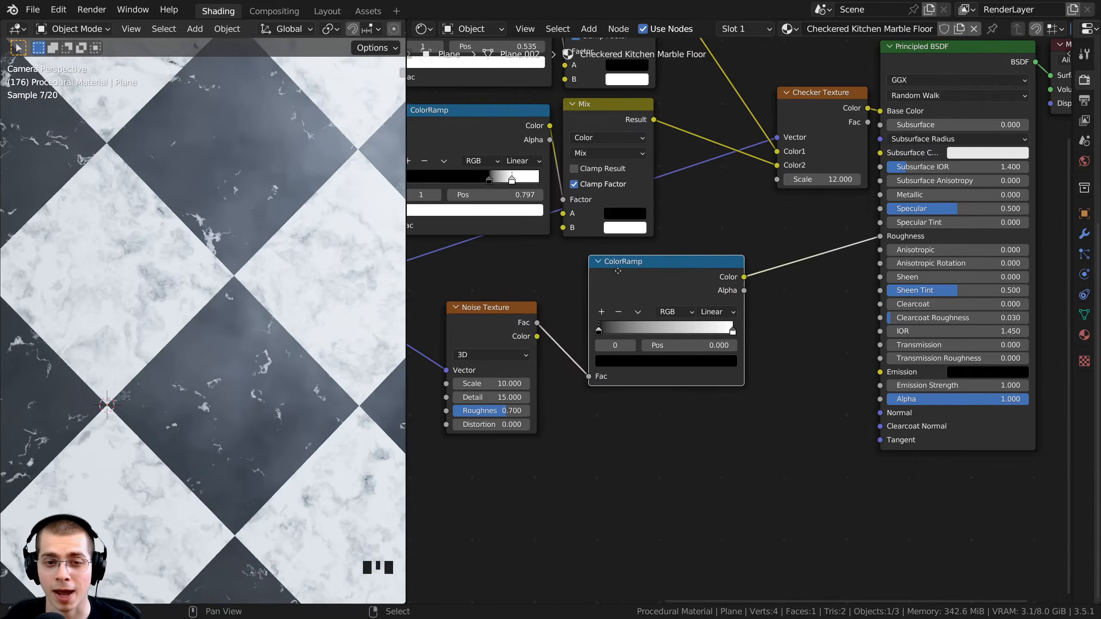
Adjust the new ColorRamp's contrast by moving the black stop to about 0.303 and the white stop to about 0.586.
{"action": "scroll", "coordinate": [768, 266], "scroll_direction": "up", "scroll_amount": 1}
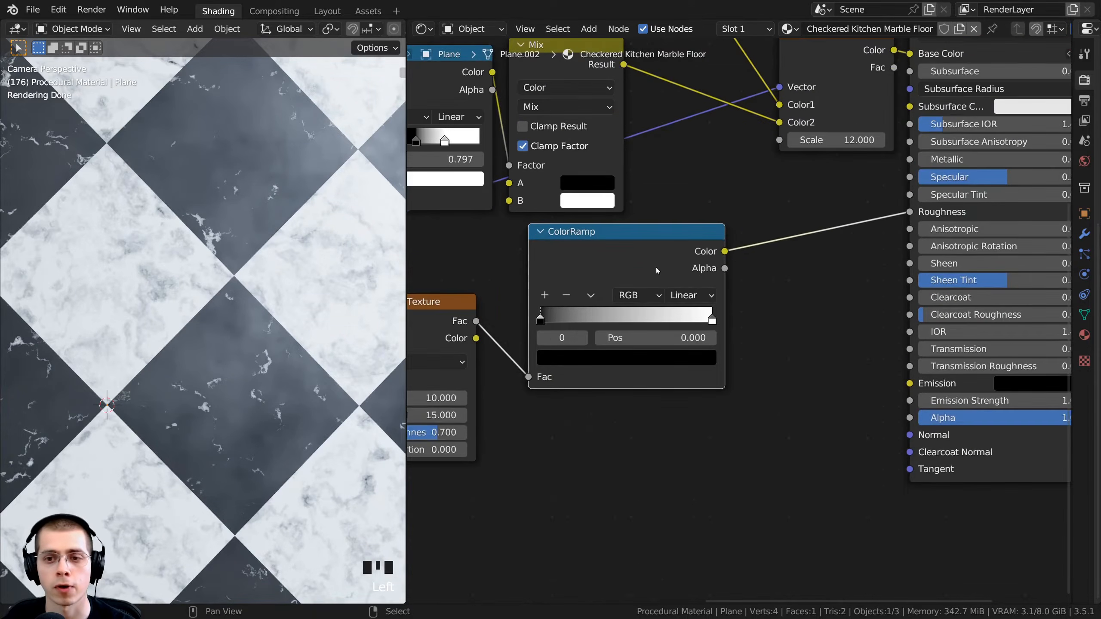
{"action": "scroll", "coordinate": [526, 320], "scroll_direction": "up", "scroll_amount": 1}
{"action": "left_click_drag", "start_coordinate": [526, 320], "coordinate": [590, 324]}
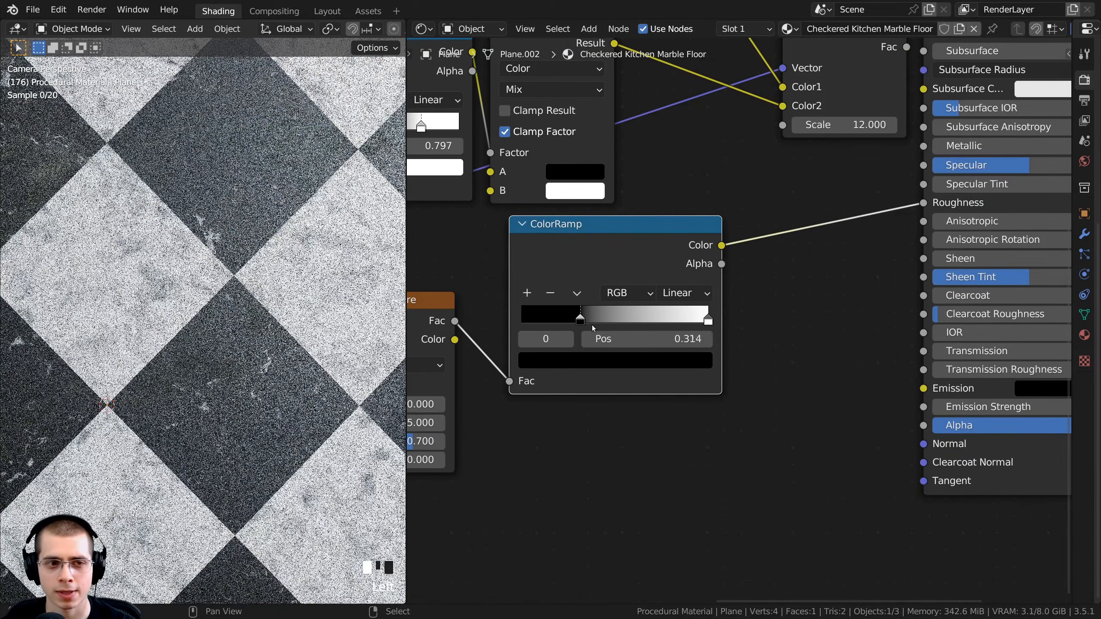
{"action": "mouse_move", "coordinate": [710, 322]}
{"action": "left_mouse_down"}
{"action": "mouse_move", "coordinate": [613, 320]}
{"action": "mouse_move", "coordinate": [701, 320]}
{"action": "left_mouse_up"}
{"action": "left_click_drag", "start_coordinate": [610, 320], "coordinate": [570, 320]}
{"action": "left_click_drag", "start_coordinate": [700, 320], "coordinate": [652, 317]}
{"action": "scroll", "coordinate": [560, 310], "scroll_direction": "up", "scroll_amount": 1}
{"action": "left_click_drag", "start_coordinate": [559, 319], "coordinate": [569, 319]}
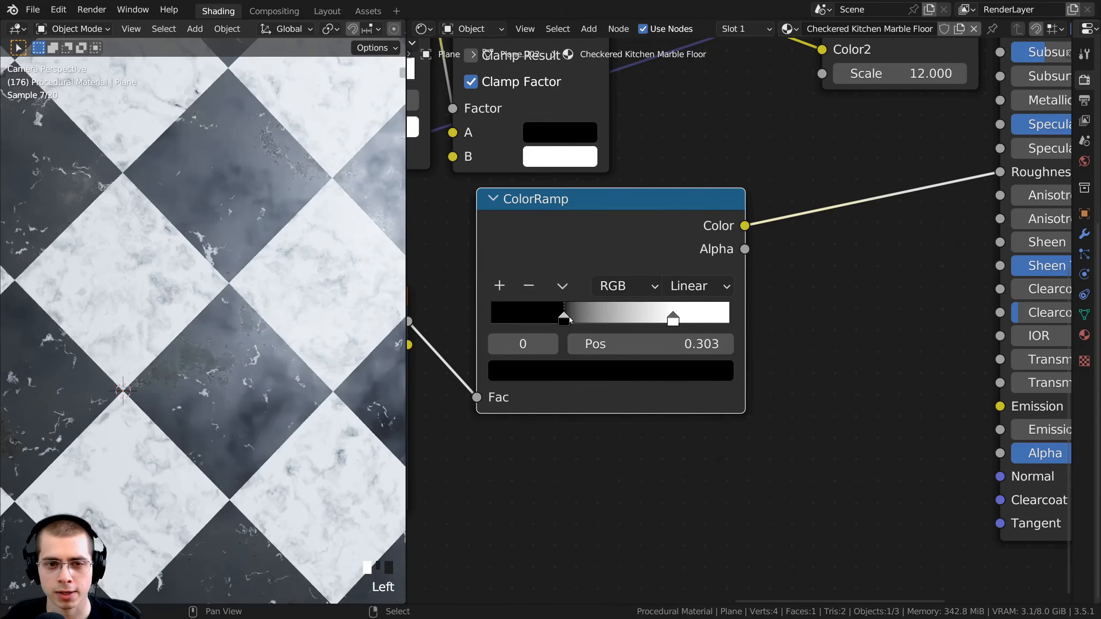
{"action": "left_click_drag", "start_coordinate": [667, 318], "coordinate": [625, 310]}
{"action": "scroll", "coordinate": [329, 315], "scroll_direction": "down", "scroll_amount": 2}
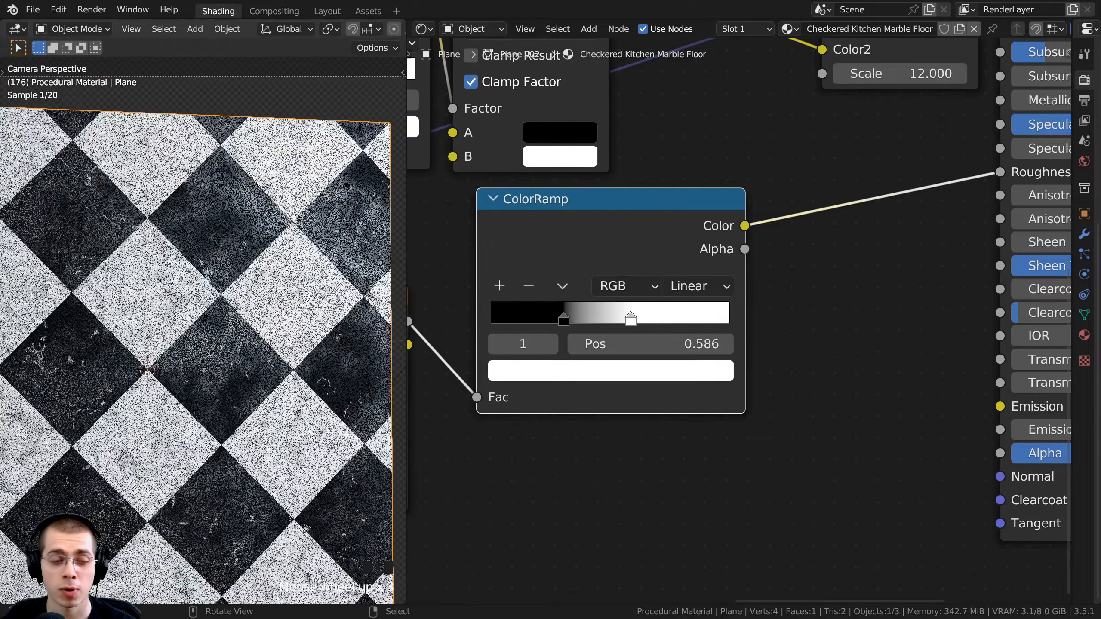
{"action": "middle_click_drag", "start_coordinate": [136, 293], "coordinate": [157, 269], "text": "shift"}
{"action": "scroll", "coordinate": [242, 281], "scroll_direction": "down", "scroll_amount": 1}
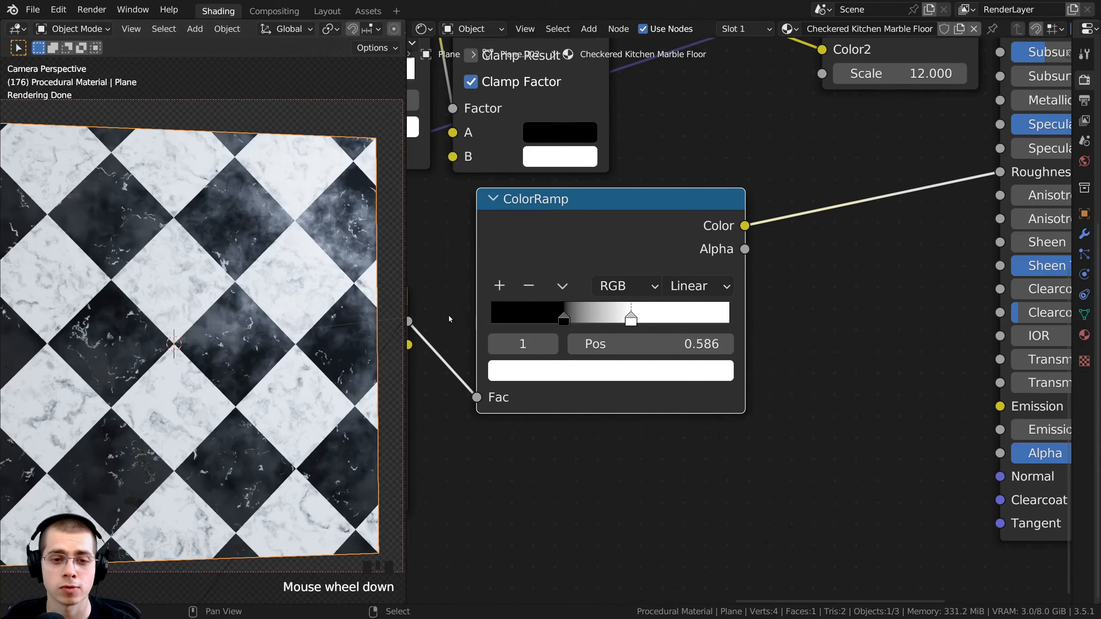
Darken the roughness ColorRamp's white stop to light gray, hex A8A8A8, and show its hex value.
{"action": "scroll", "coordinate": [594, 368], "scroll_direction": "down", "scroll_amount": 1}
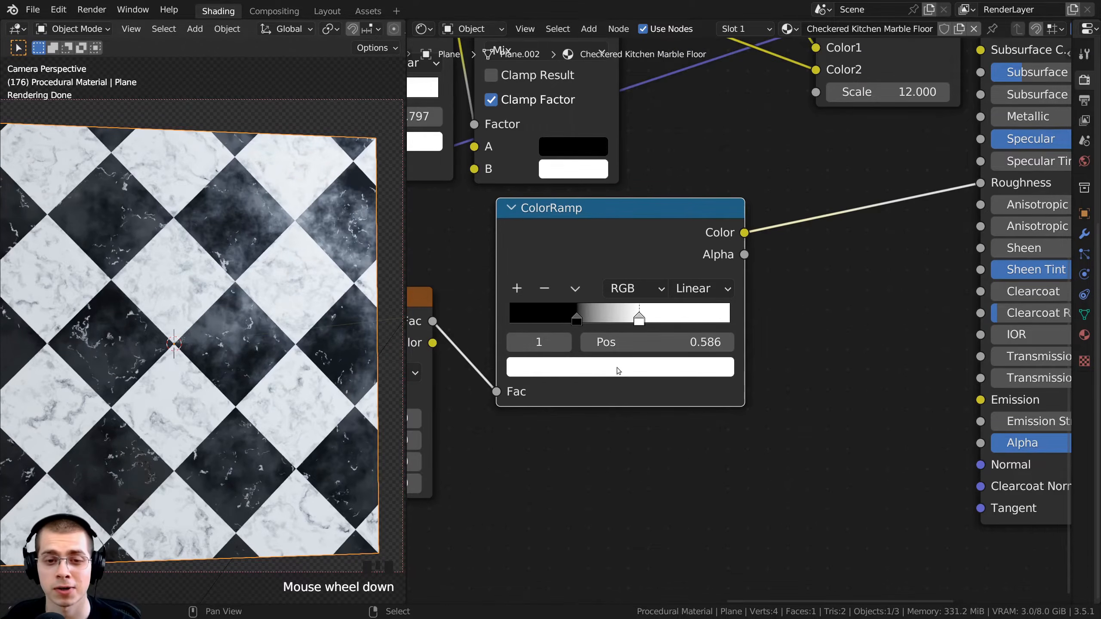
{"action": "left_click", "coordinate": [617, 368]}
{"action": "left_click_drag", "start_coordinate": [674, 83], "coordinate": [679, 151]}
{"action": "middle_click_drag", "start_coordinate": [653, 378], "coordinate": [664, 407]}
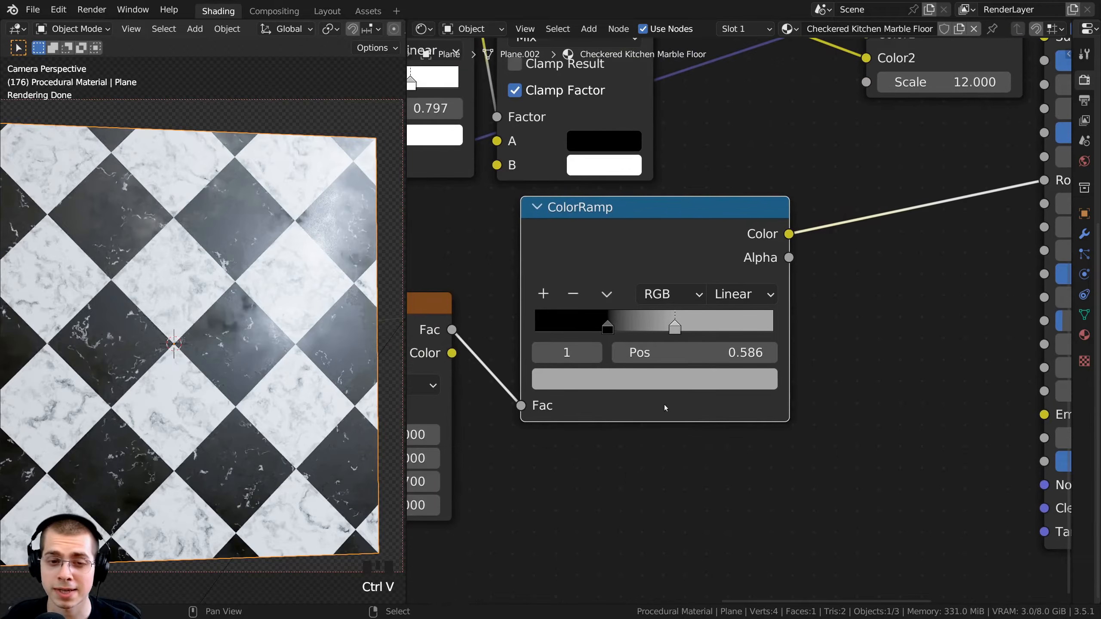
{"action": "left_click", "coordinate": [650, 383]}
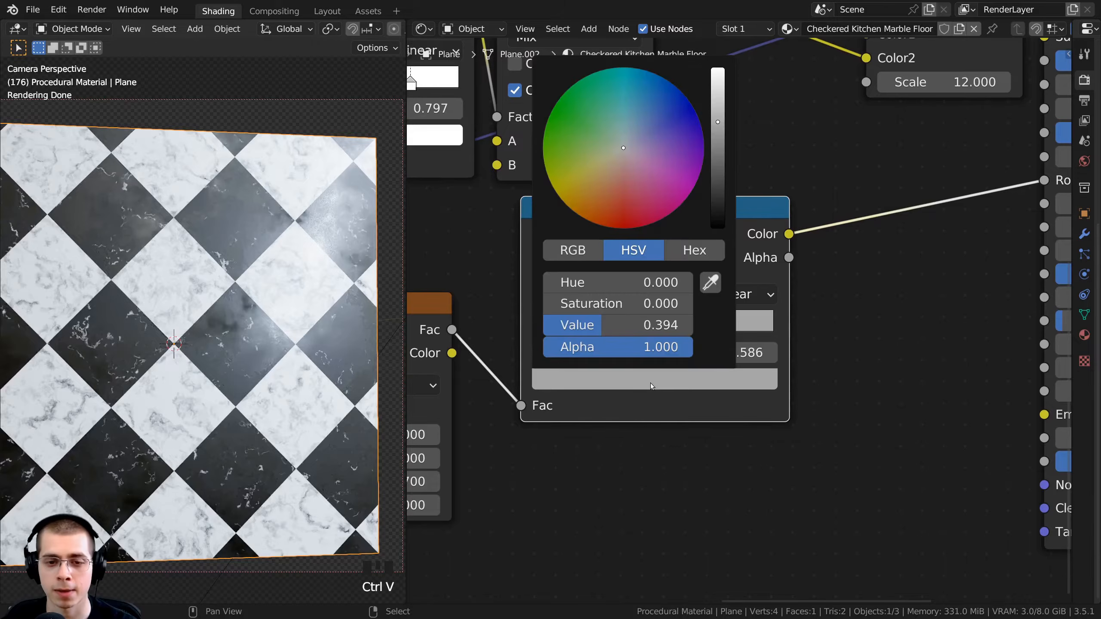
{"action": "left_click", "coordinate": [693, 251]}
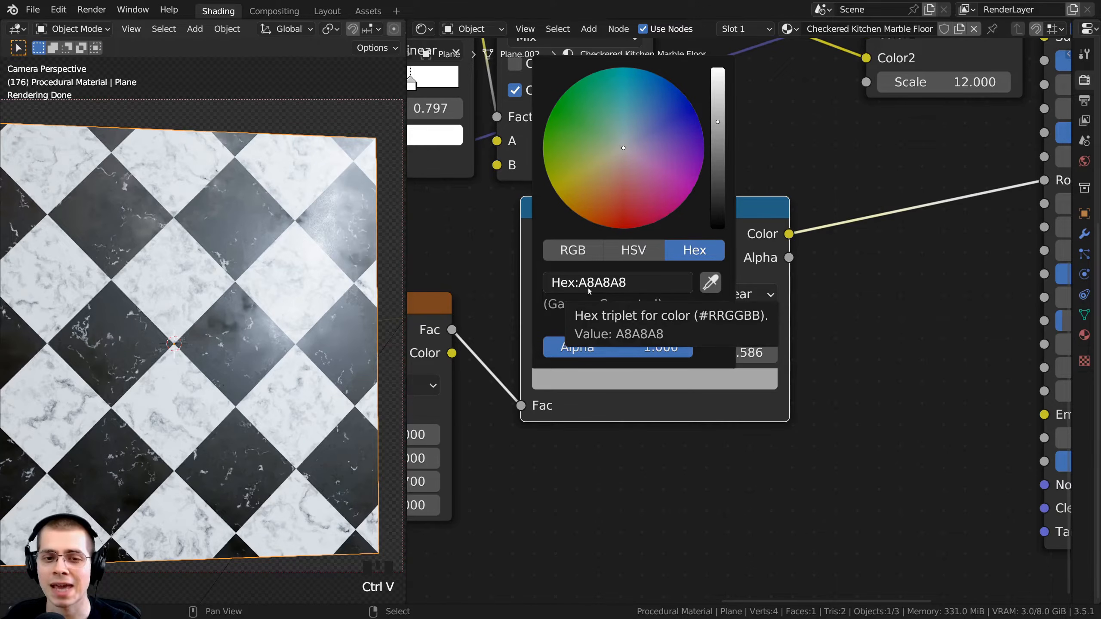
Examine the roughness variation in the tile reflections up close from an angled view.
{"action": "scroll", "coordinate": [299, 349], "scroll_direction": "up", "scroll_amount": 5}
{"action": "mouse_move", "coordinate": [338, 342]}
{"action": "middle_mouse_down"}
{"action": "mouse_move", "coordinate": [300, 349]}
{"action": "mouse_move", "coordinate": [253, 294]}
{"action": "mouse_move", "coordinate": [329, 327]}
{"action": "middle_mouse_up"}
{"action": "scroll", "coordinate": [253, 294], "scroll_direction": "up", "scroll_amount": 2}
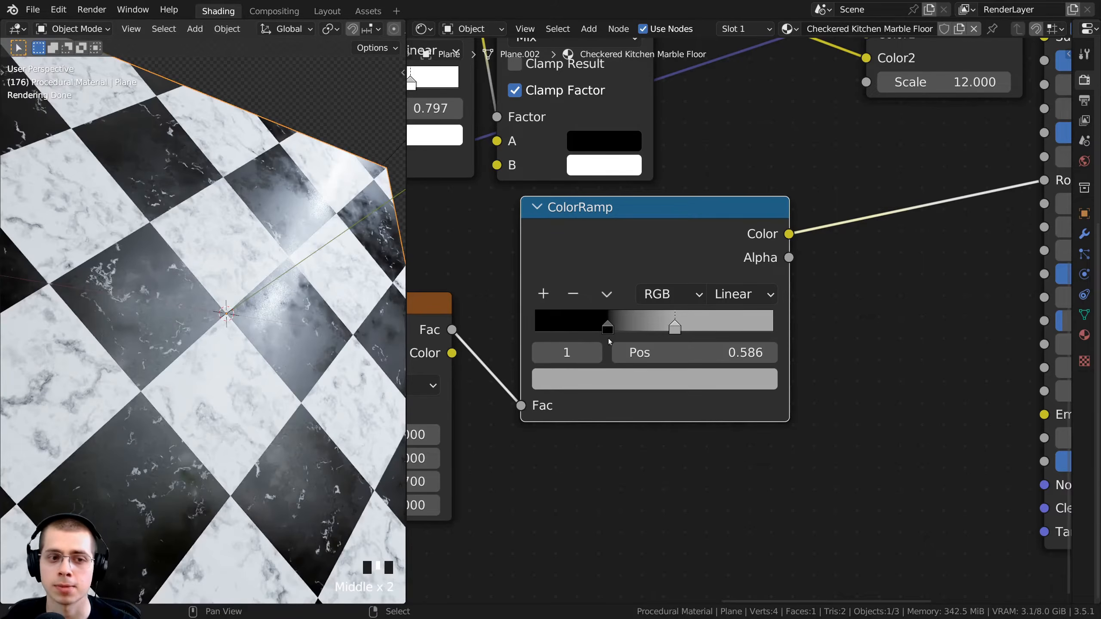
{"action": "scroll", "coordinate": [603, 342], "scroll_direction": "down", "scroll_amount": 3}
{"action": "key", "text": "a"}
{"action": "key", "text": "a"}
{"action": "key", "text": "a"}
{"action": "key", "text": "a"}
{"action": "middle_click_drag", "start_coordinate": [691, 258], "coordinate": [616, 268]}
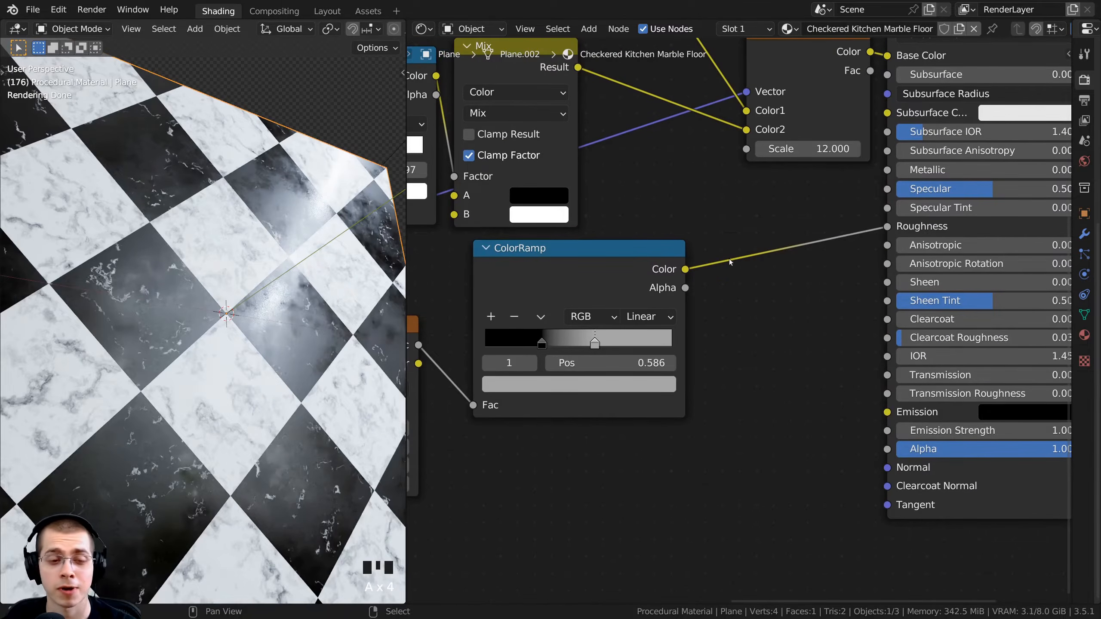
{"action": "middle_click_drag", "start_coordinate": [176, 271], "coordinate": [195, 273]}
Insert a Hue Saturation Value node between the roughness ColorRamp and the Roughness input, and shift the Principled BSDF closer to it.
{"action": "middle_click_drag", "start_coordinate": [651, 247], "coordinate": [649, 247]}
{"action": "key", "text": "shift+a"}
{"action": "type", "text": "hu"}
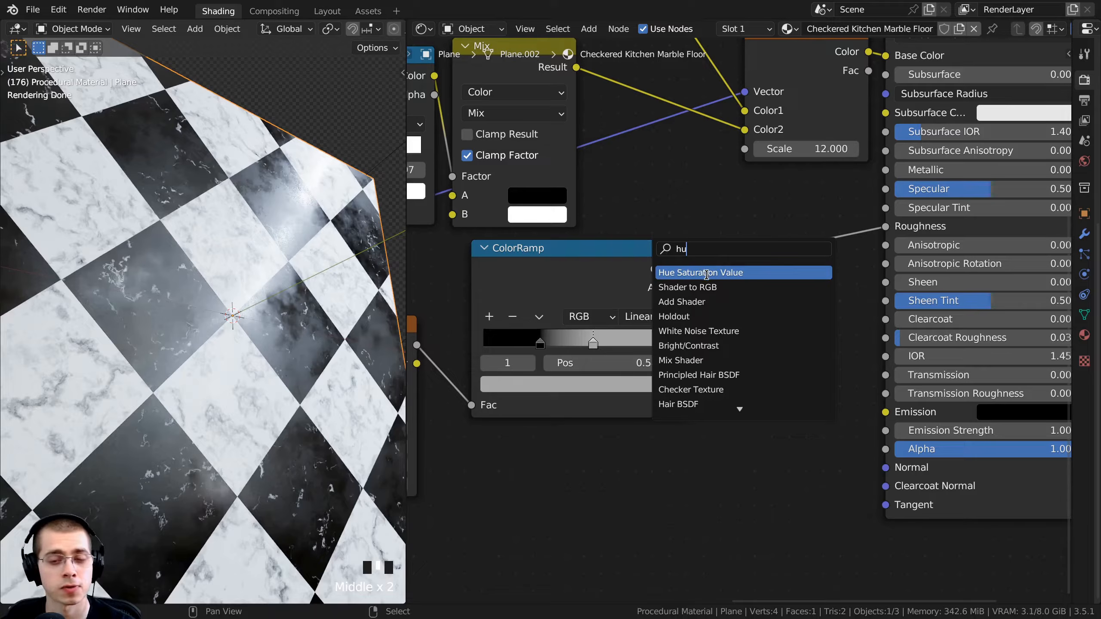
{"action": "left_click", "coordinate": [706, 272]}
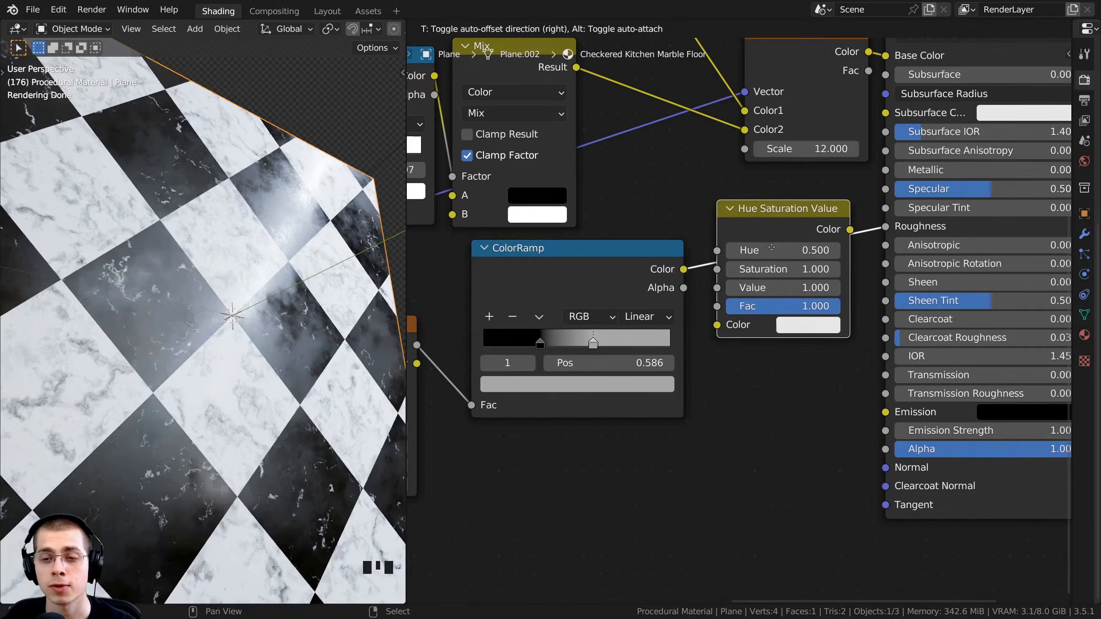
{"action": "left_click", "coordinate": [764, 246]}
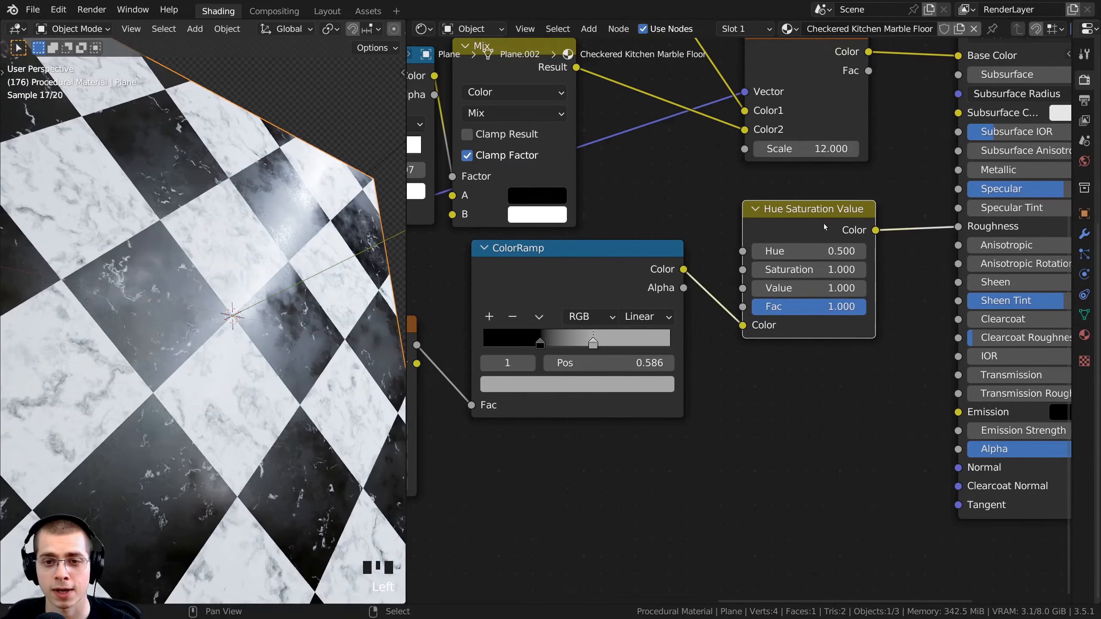
{"action": "middle_click_drag", "start_coordinate": [958, 96], "coordinate": [831, 112]}
{"action": "left_click_drag", "start_coordinate": [845, 122], "coordinate": [826, 121]}
{"action": "scroll", "coordinate": [819, 126], "scroll_direction": "up", "scroll_amount": 1}
{"action": "middle_click_drag", "start_coordinate": [737, 182], "coordinate": [682, 208]}
{"action": "middle_click_drag", "start_coordinate": [580, 342], "coordinate": [632, 335]}
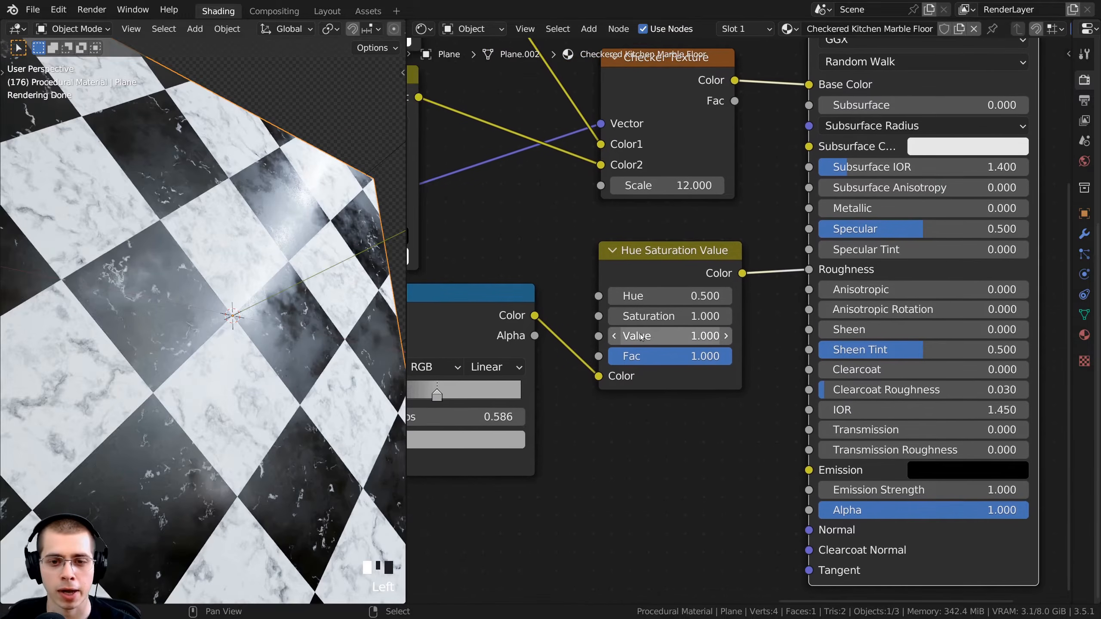
Try lowering the Hue Saturation Value node's Value to preview its effect on the reflections.
{"action": "left_click_drag", "start_coordinate": [644, 337], "coordinate": [558, 337]}
{"action": "right_click", "coordinate": [645, 337]}
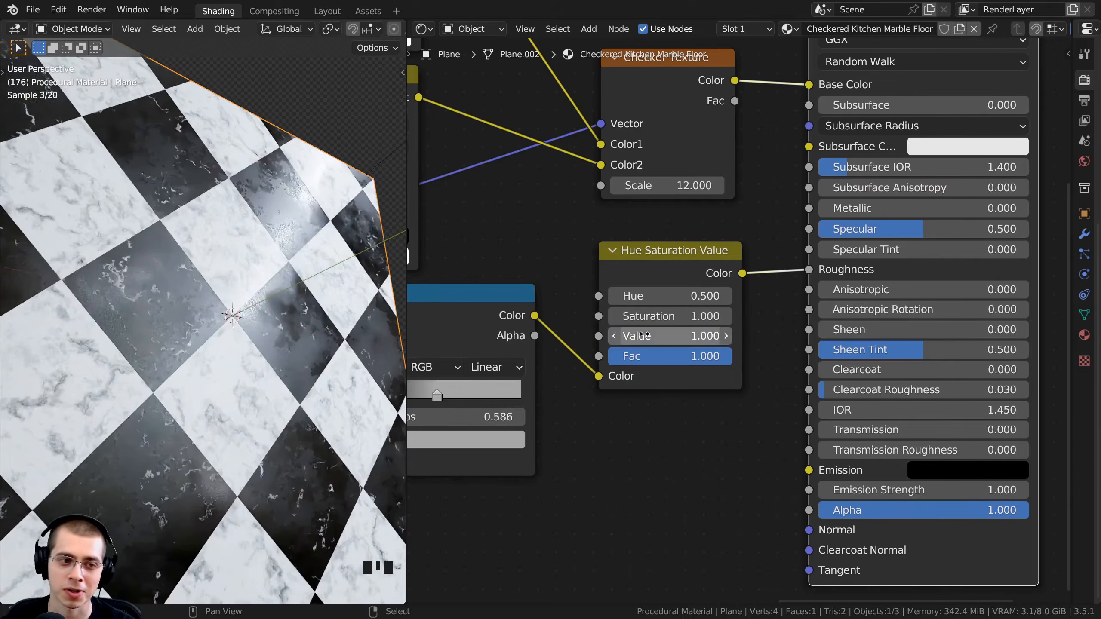
{"action": "left_click_drag", "start_coordinate": [644, 337], "coordinate": [613, 337], "text": "shift"}
{"action": "right_click", "coordinate": [645, 337]}
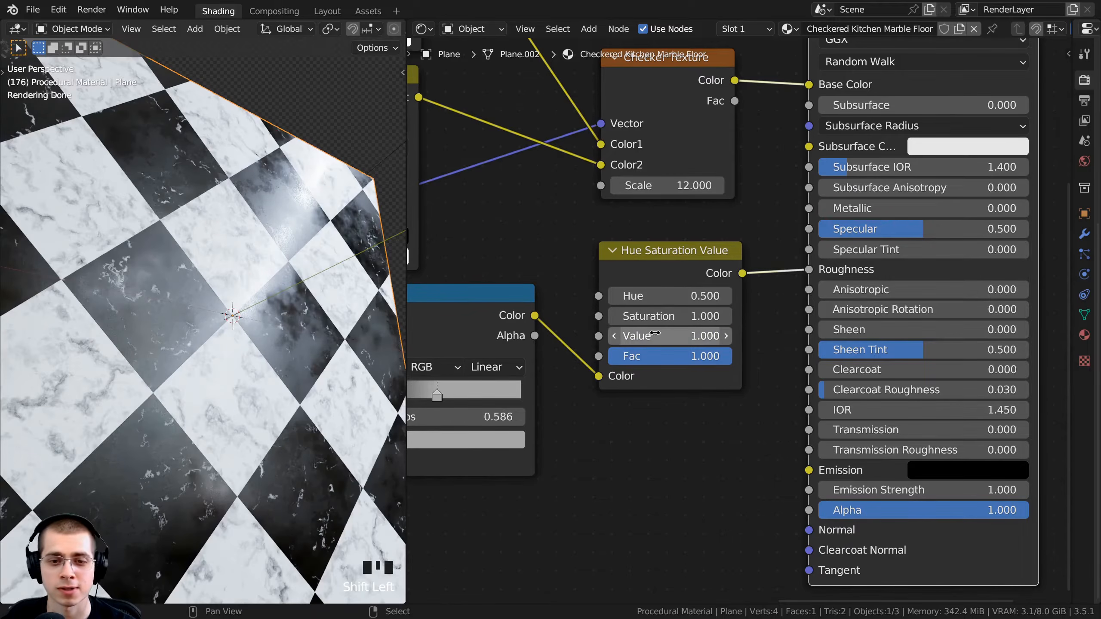
{"action": "key", "text": "a"}
Connect the lower Noise Texture's Fac output directly to the Principled BSDF's Normal input and examine the surface.
{"action": "scroll", "coordinate": [676, 274], "scroll_direction": "down", "scroll_amount": 5}
{"action": "middle_click_drag", "start_coordinate": [594, 417], "coordinate": [686, 316]}
{"action": "middle_click_drag", "start_coordinate": [518, 329], "coordinate": [543, 326]}
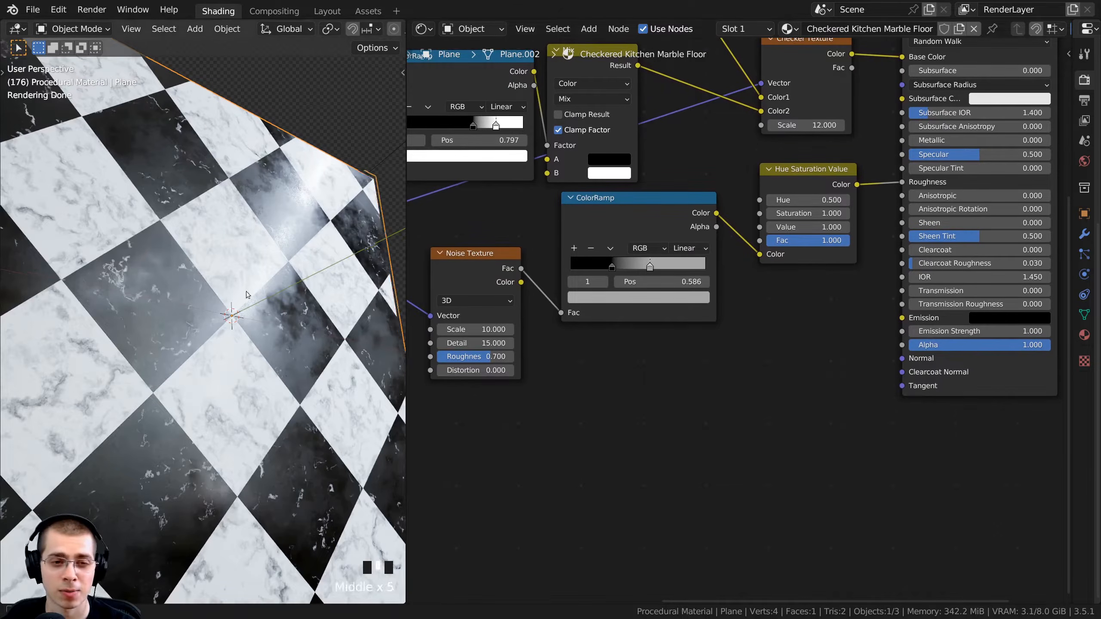
{"action": "middle_click_drag", "start_coordinate": [259, 294], "coordinate": [233, 247]}
{"action": "scroll", "coordinate": [234, 247], "scroll_direction": "up", "scroll_amount": 4}
{"action": "middle_click_drag", "start_coordinate": [153, 191], "coordinate": [153, 214]}
{"action": "scroll", "coordinate": [168, 260], "scroll_direction": "up", "scroll_amount": 3}
{"action": "left_click", "coordinate": [494, 282]}
{"action": "left_click_drag", "start_coordinate": [522, 271], "coordinate": [902, 359]}
{"action": "scroll", "coordinate": [255, 312], "scroll_direction": "down", "scroll_amount": 6}
{"action": "middle_click_drag", "start_coordinate": [242, 329], "coordinate": [256, 303]}
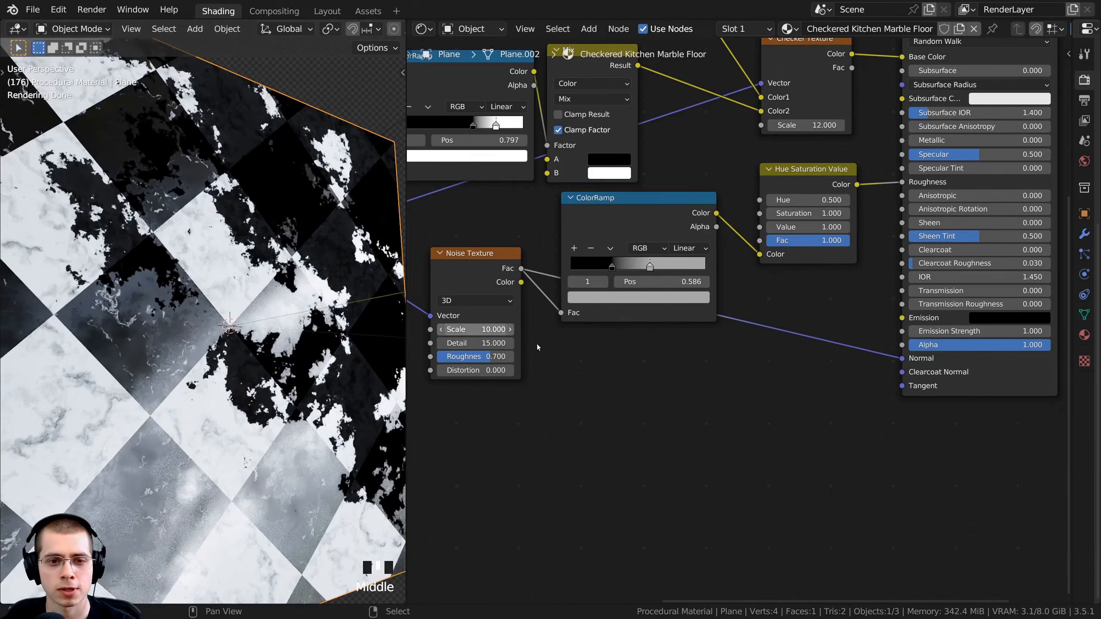
Insert a Bump node on the Normal link and move the noise connection to the Bump's Height input.
{"action": "middle_click_drag", "start_coordinate": [621, 322], "coordinate": [630, 318]}
{"action": "key", "text": "shift+a"}
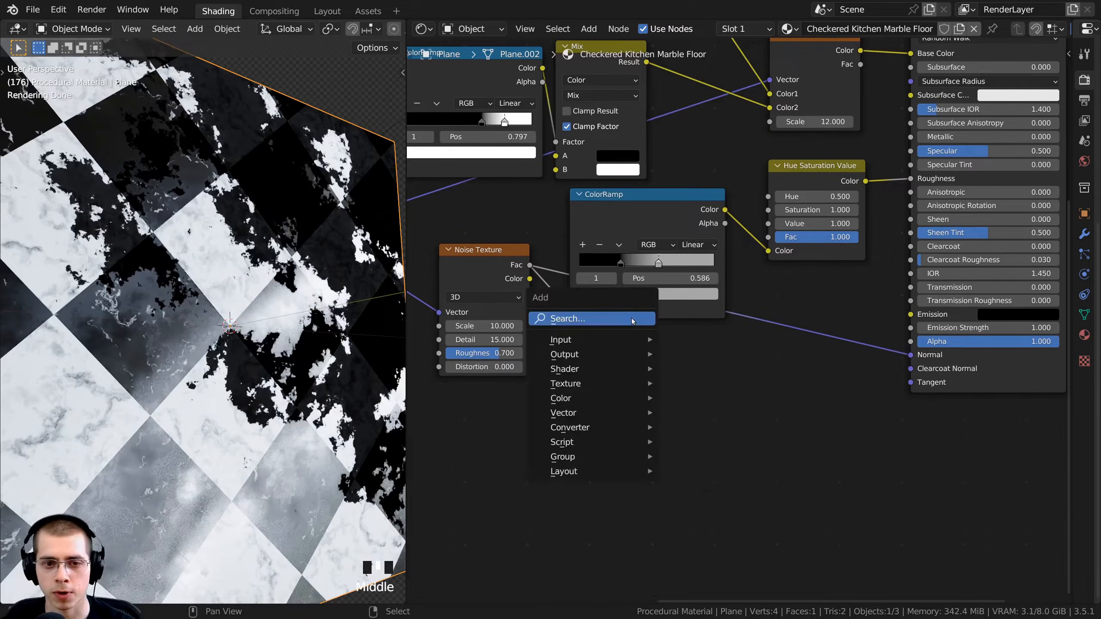
{"action": "left_click", "coordinate": [632, 321]}
{"action": "type", "text": "bum"}
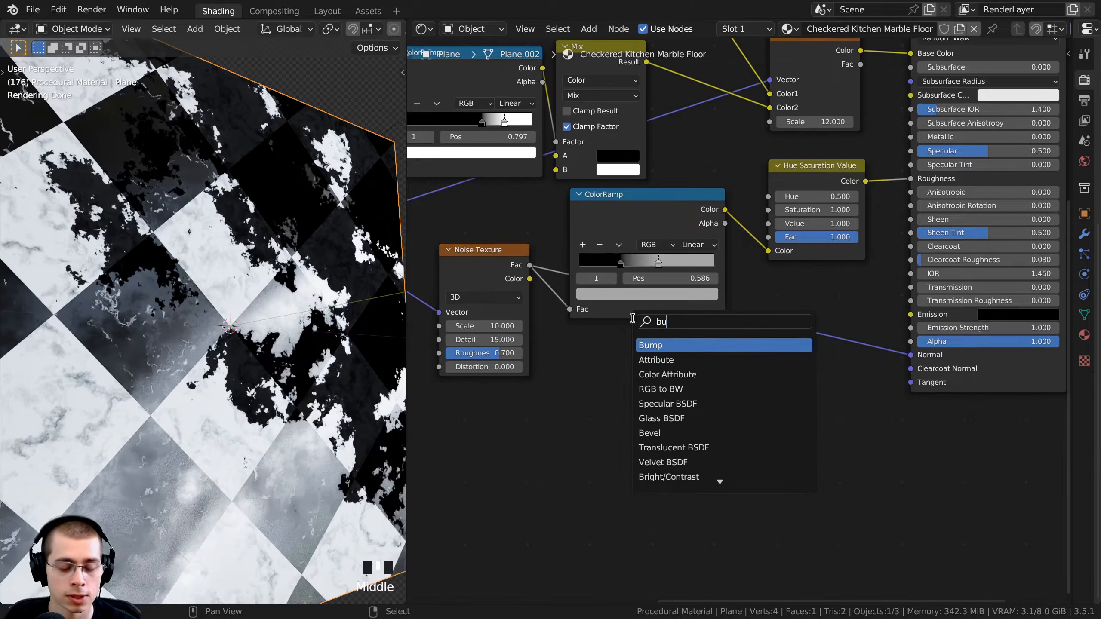
{"action": "left_click", "coordinate": [650, 346]}
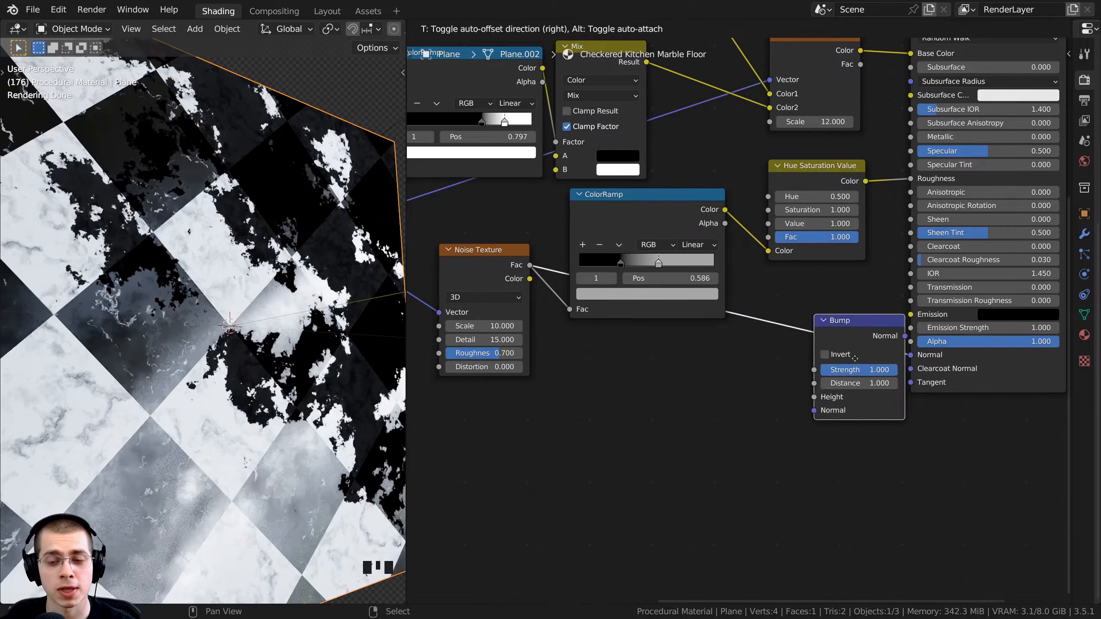
{"action": "left_click", "coordinate": [805, 339]}
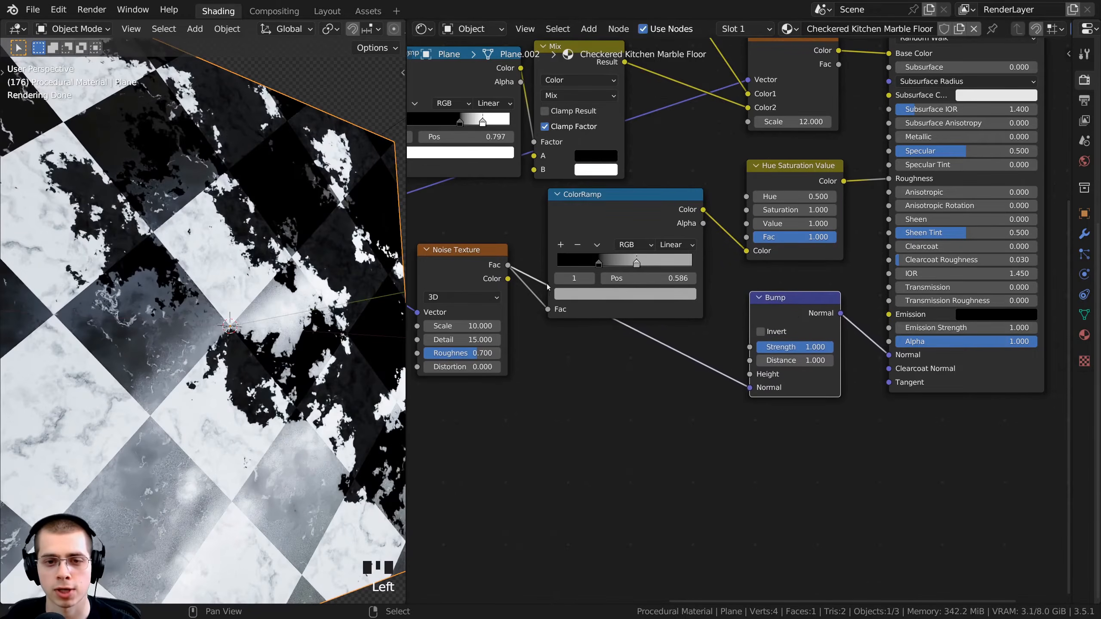
{"action": "scroll", "coordinate": [547, 286], "scroll_direction": "up", "scroll_amount": 1}
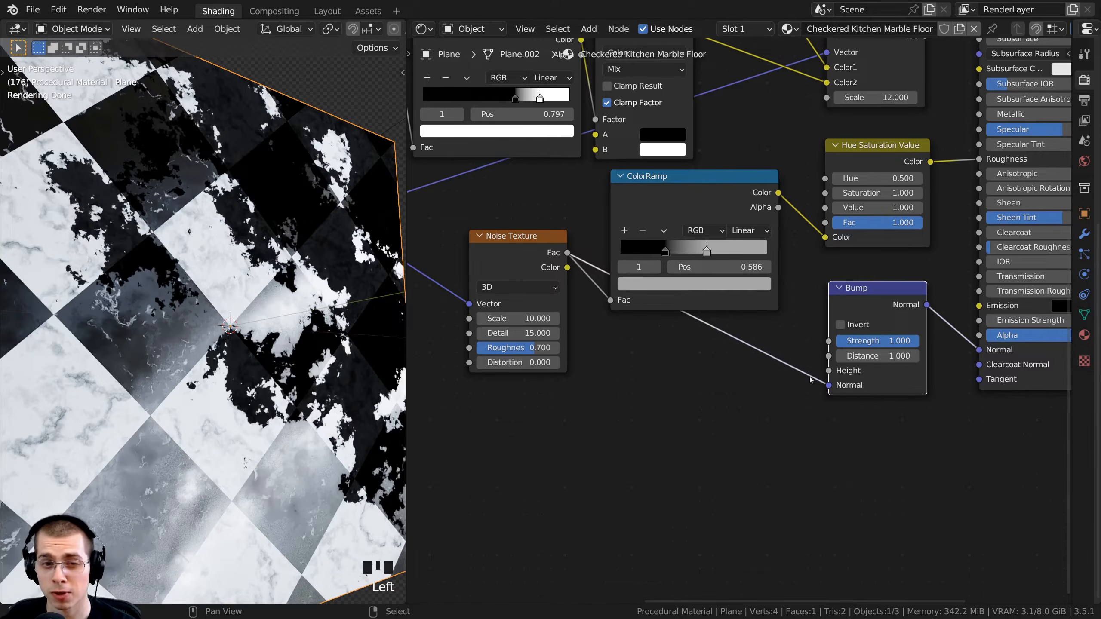
{"action": "left_click_drag", "start_coordinate": [827, 385], "coordinate": [828, 370]}
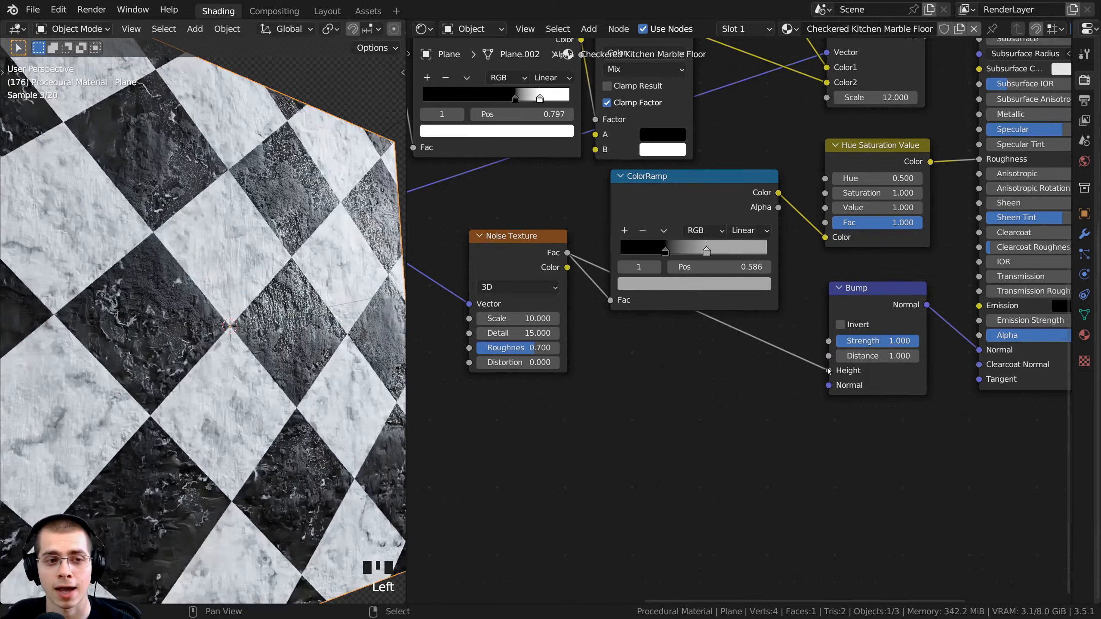
Inspect the bumpy tiles up close and set the Bump node's Strength to 0.005.
{"action": "scroll", "coordinate": [230, 279], "scroll_direction": "up", "scroll_amount": 3}
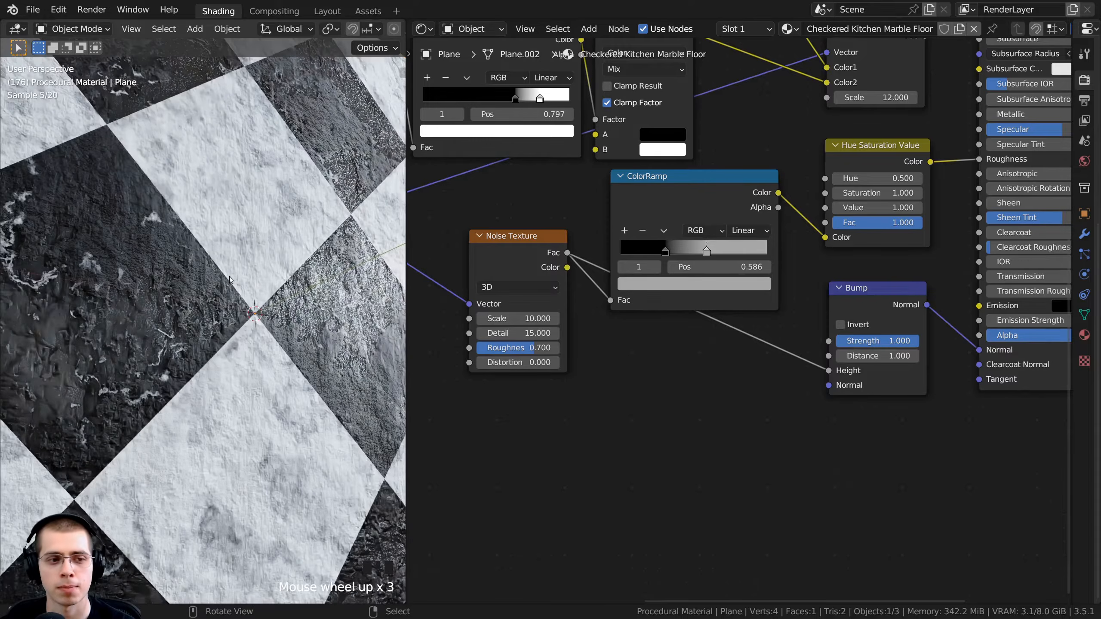
{"action": "middle_click_drag", "start_coordinate": [230, 279], "coordinate": [265, 284]}
{"action": "scroll", "coordinate": [885, 349], "scroll_direction": "up", "scroll_amount": 2}
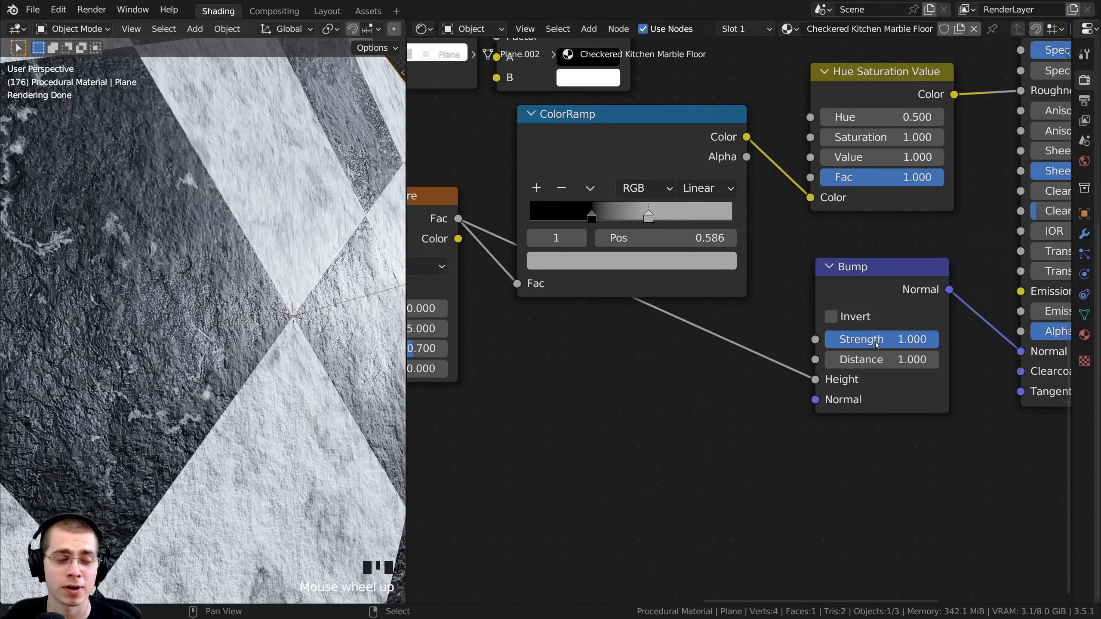
{"action": "middle_click_drag", "start_coordinate": [850, 343], "coordinate": [811, 336]}
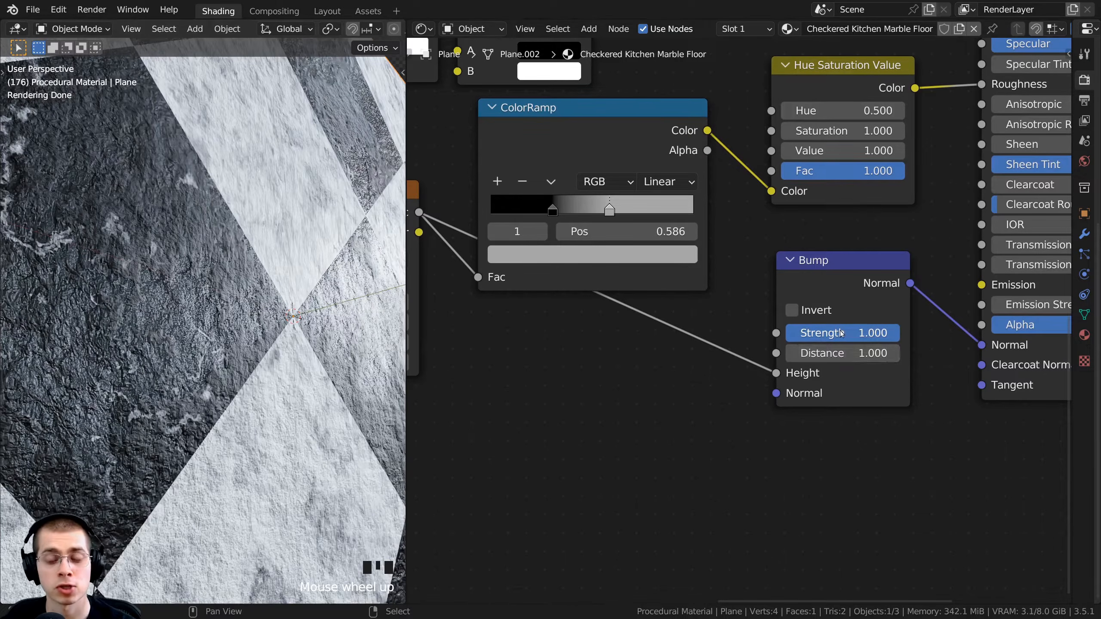
{"action": "left_click", "coordinate": [827, 334]}
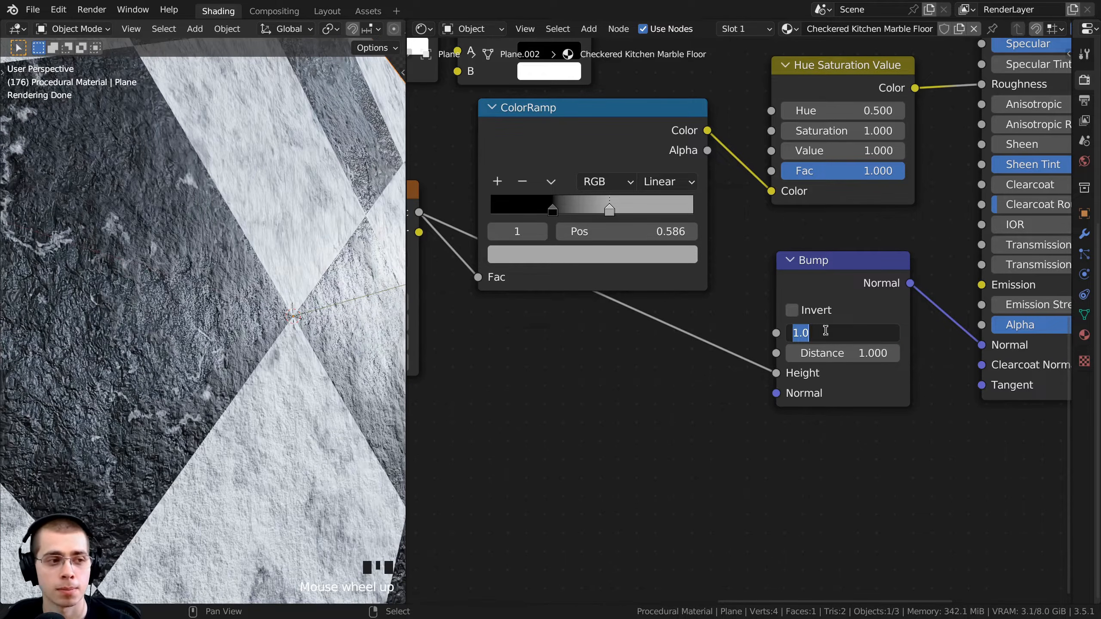
{"action": "type", "text": ".005"}
{"action": "key", "text": "Return"}
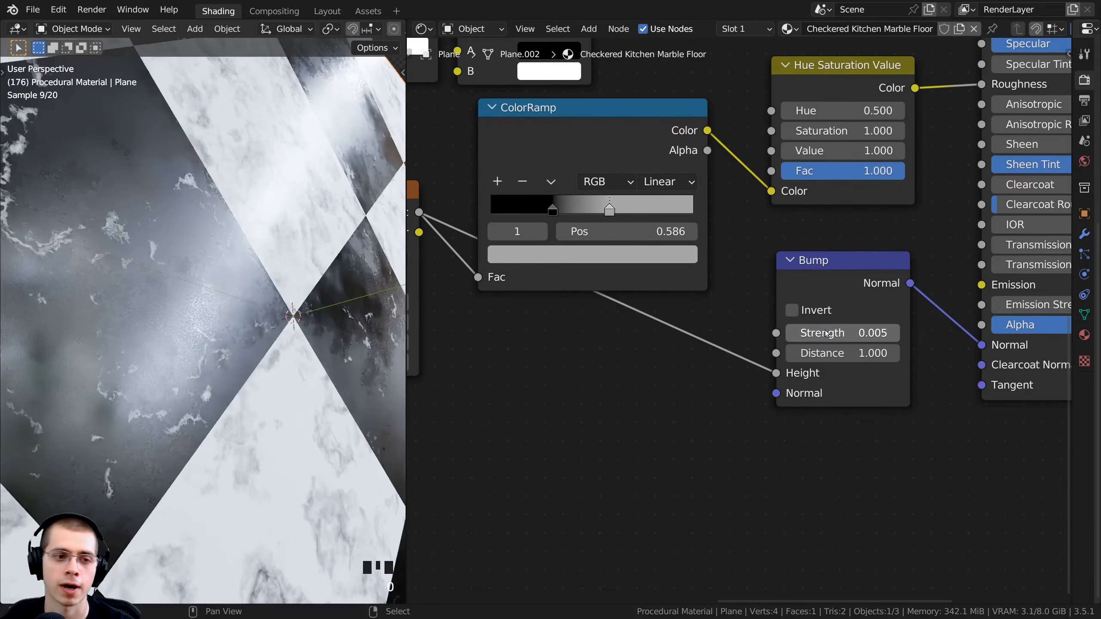
Examine the bump on the tiles up close, return to the camera view and review the full node tree.
{"action": "scroll", "coordinate": [157, 245], "scroll_direction": "up", "scroll_amount": 2}
{"action": "middle_click_drag", "start_coordinate": [192, 317], "coordinate": [236, 209]}
{"action": "key", "text": "KP_0"}
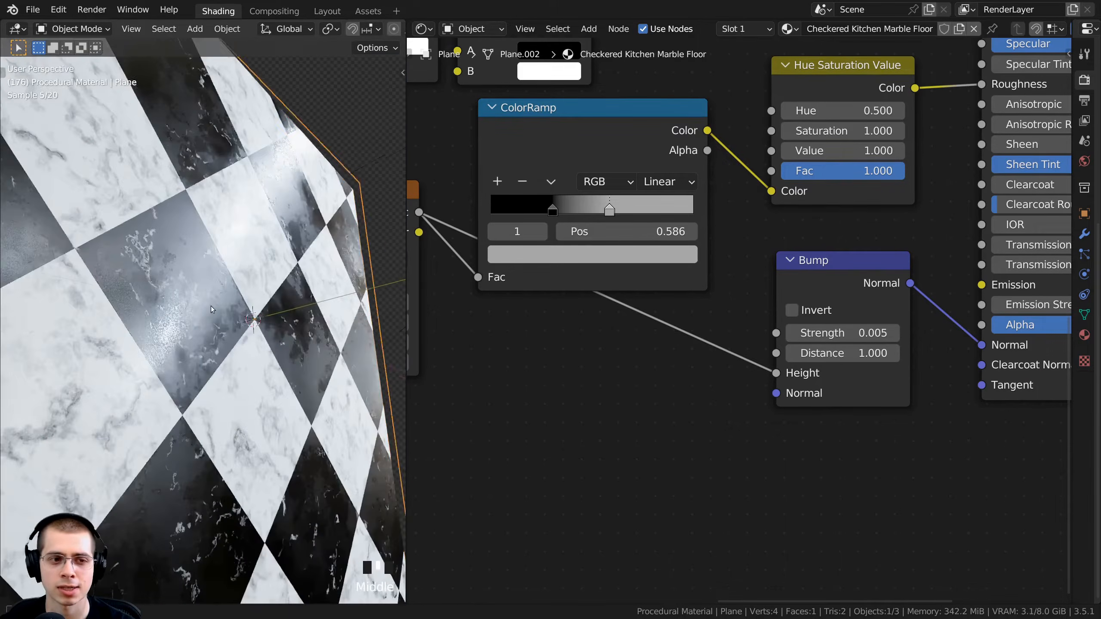
{"action": "scroll", "coordinate": [398, 360], "scroll_direction": "down", "scroll_amount": 1}
{"action": "scroll", "coordinate": [690, 337], "scroll_direction": "down", "scroll_amount": 5}
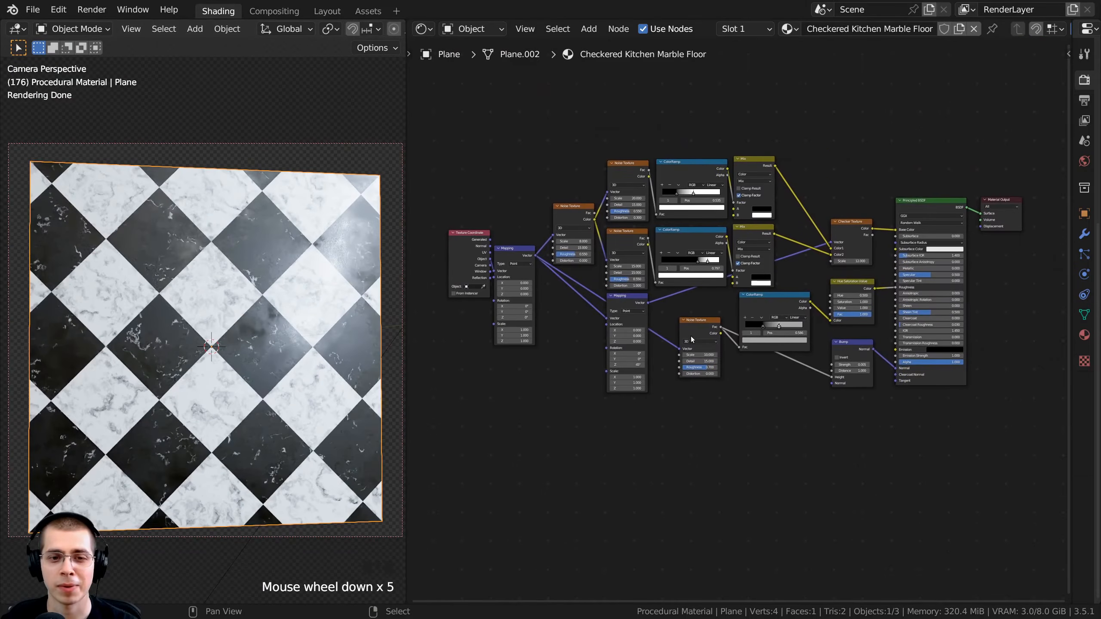
{"action": "middle_click_drag", "start_coordinate": [690, 336], "coordinate": [714, 364]}
{"action": "key", "text": "a"}
{"action": "key", "text": "a"}
{"action": "key", "text": "a"}
{"action": "scroll", "coordinate": [882, 290], "scroll_direction": "down", "scroll_amount": 1}
{"action": "middle_click_drag", "start_coordinate": [882, 290], "coordinate": [862, 302]}
{"action": "scroll", "coordinate": [862, 300], "scroll_direction": "up", "scroll_amount": 2}
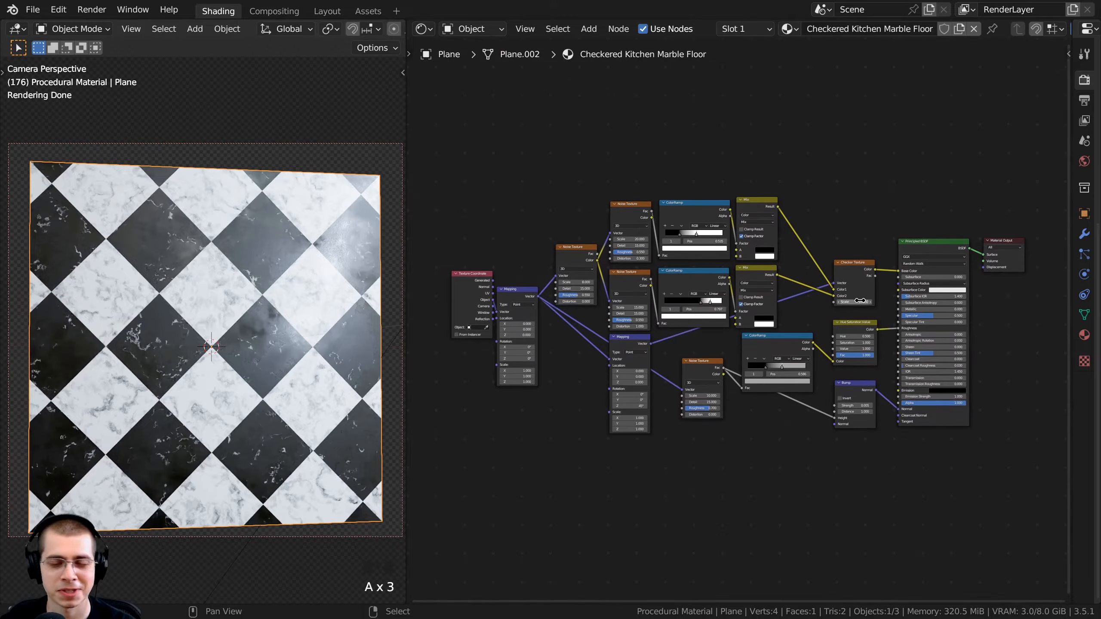
Select every node except the Material Output and combine them into a node group.
{"action": "left_click", "coordinate": [817, 139]}
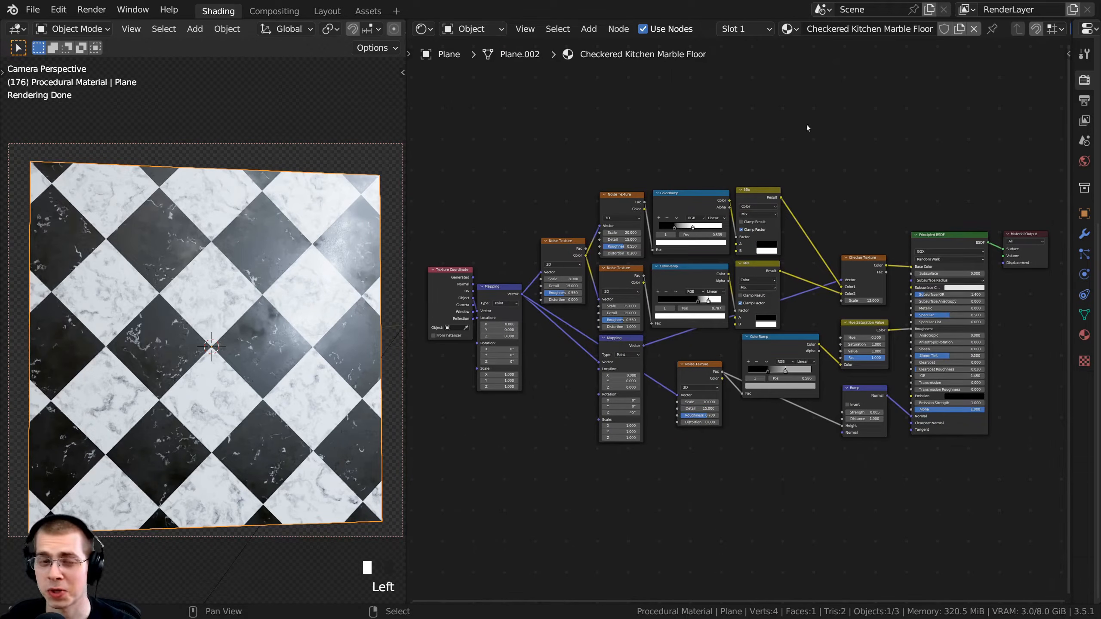
{"action": "left_click_drag", "start_coordinate": [440, 305], "coordinate": [440, 313]}
{"action": "middle_click_drag", "start_coordinate": [502, 256], "coordinate": [510, 250]}
{"action": "scroll", "coordinate": [469, 152], "scroll_direction": "down", "scroll_amount": 1}
{"action": "left_click_drag", "start_coordinate": [449, 98], "coordinate": [950, 466]}
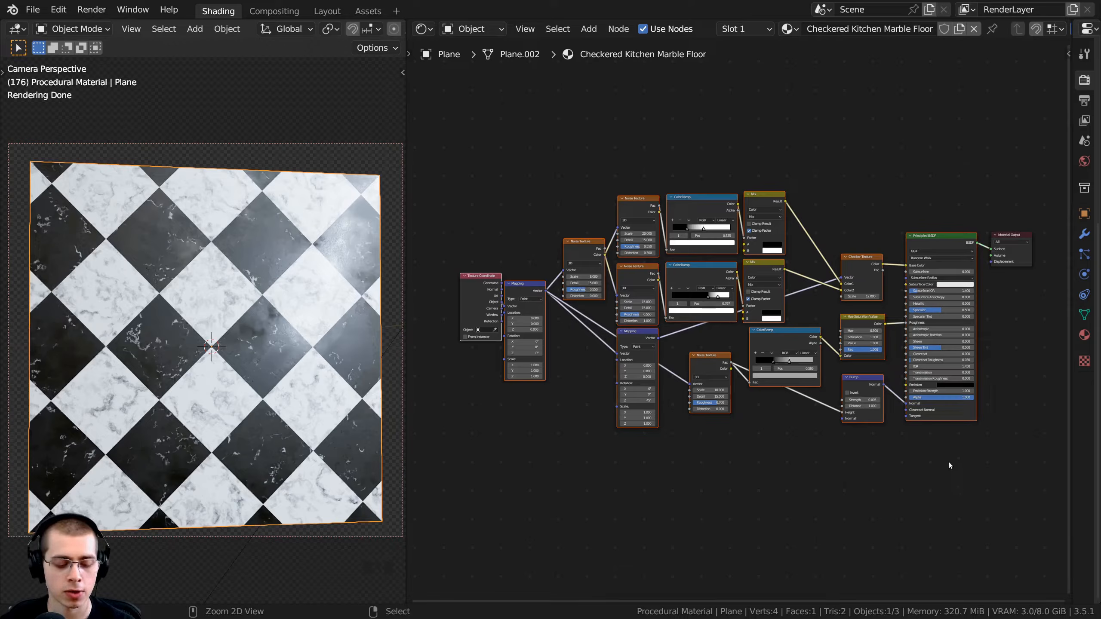
{"action": "key", "text": "ctrl+g"}
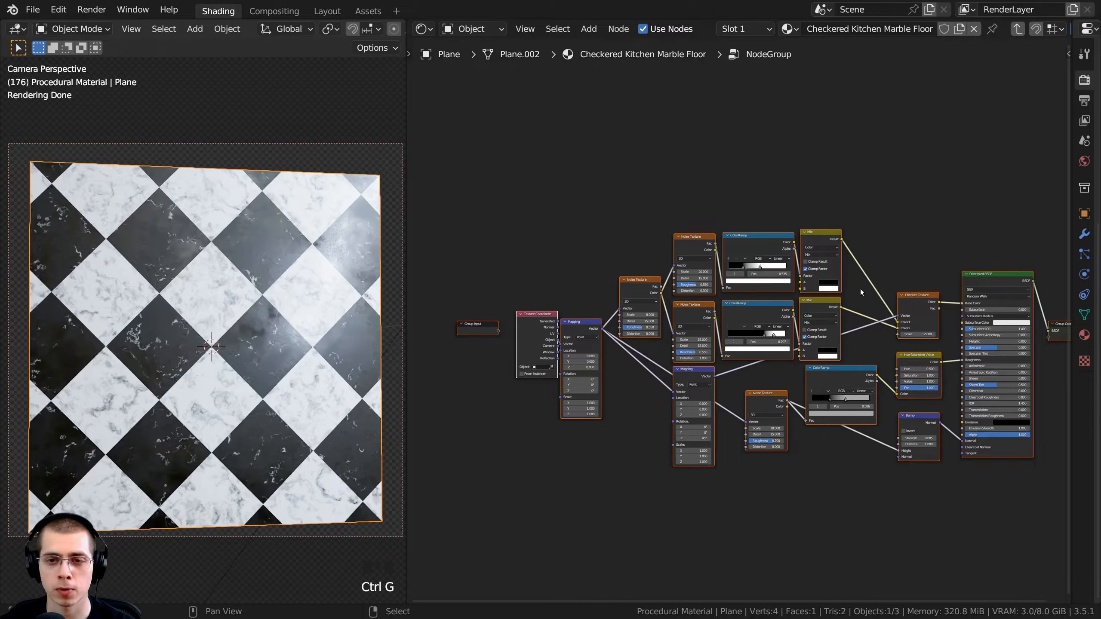
Copy the material's name, Checkered Kitchen Marble Floor, to the clipboard.
{"action": "double_click", "coordinate": [810, 29]}
{"action": "key", "text": "ctrl+c"}
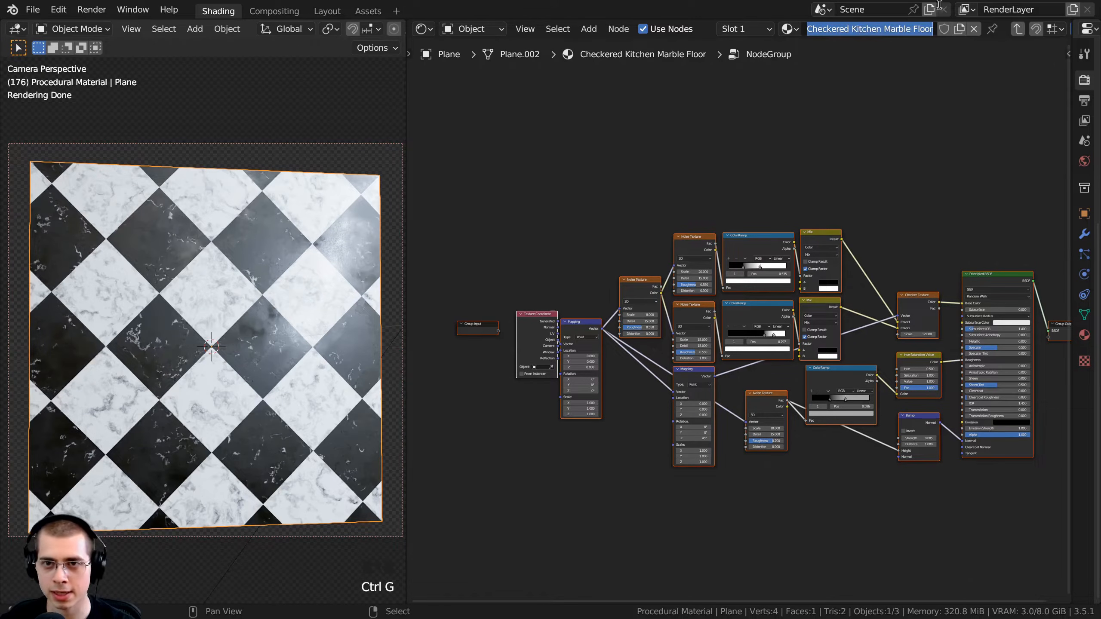
{"action": "key", "text": "Return"}
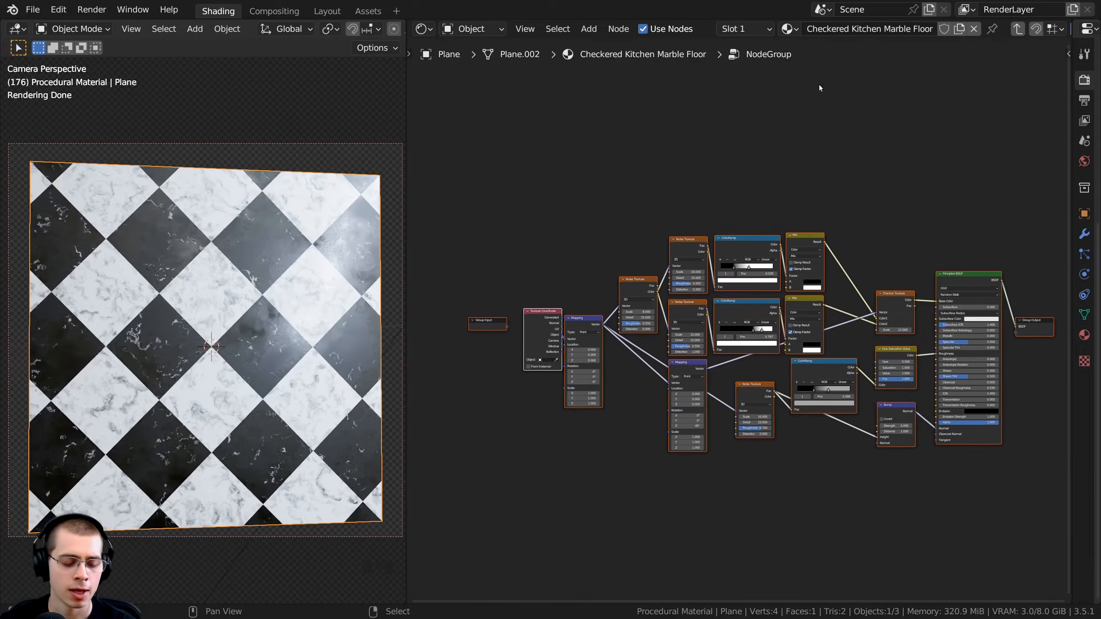
Leave the node group's interior, place the group node beside the Material Output and widen it.
{"action": "key", "text": "Tab"}
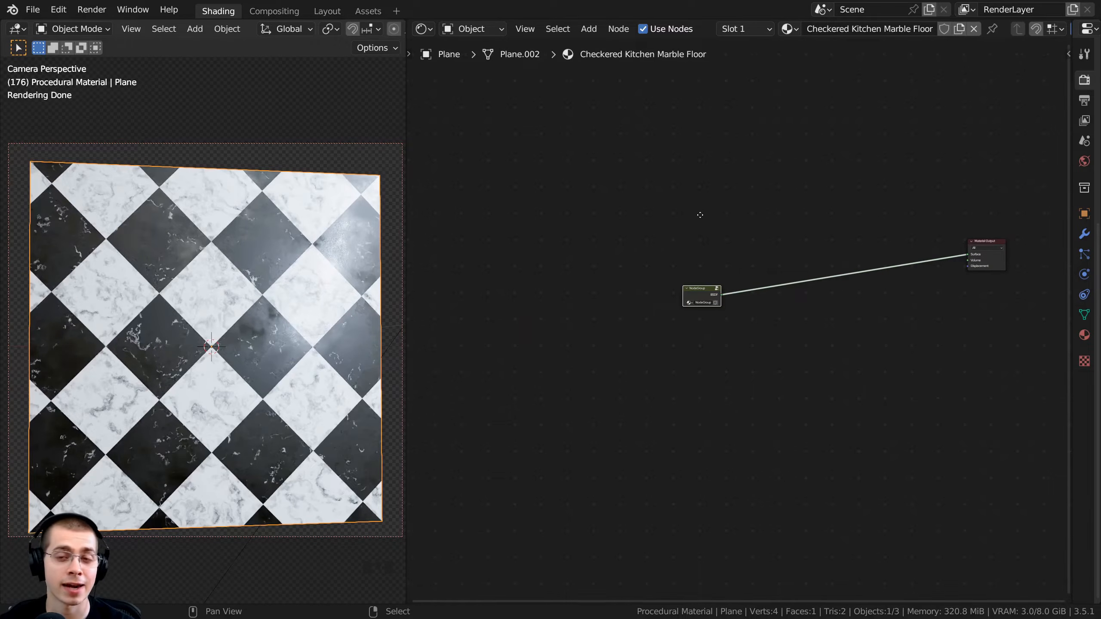
{"action": "key", "text": "Tab"}
{"action": "key", "text": "Tab"}
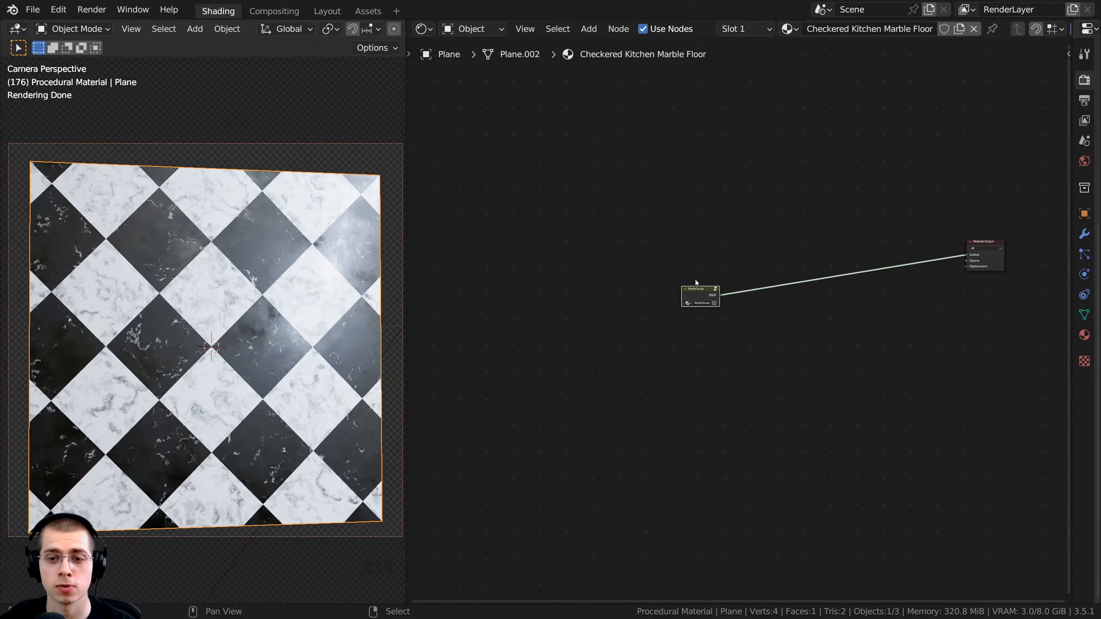
{"action": "scroll", "coordinate": [632, 307], "scroll_direction": "up", "scroll_amount": 1}
{"action": "left_click_drag", "start_coordinate": [624, 305], "coordinate": [895, 257]}
{"action": "middle_click_drag", "start_coordinate": [870, 257], "coordinate": [749, 291]}
{"action": "scroll", "coordinate": [750, 291], "scroll_direction": "up", "scroll_amount": 1}
{"action": "scroll", "coordinate": [751, 291], "scroll_direction": "up", "scroll_amount": 4}
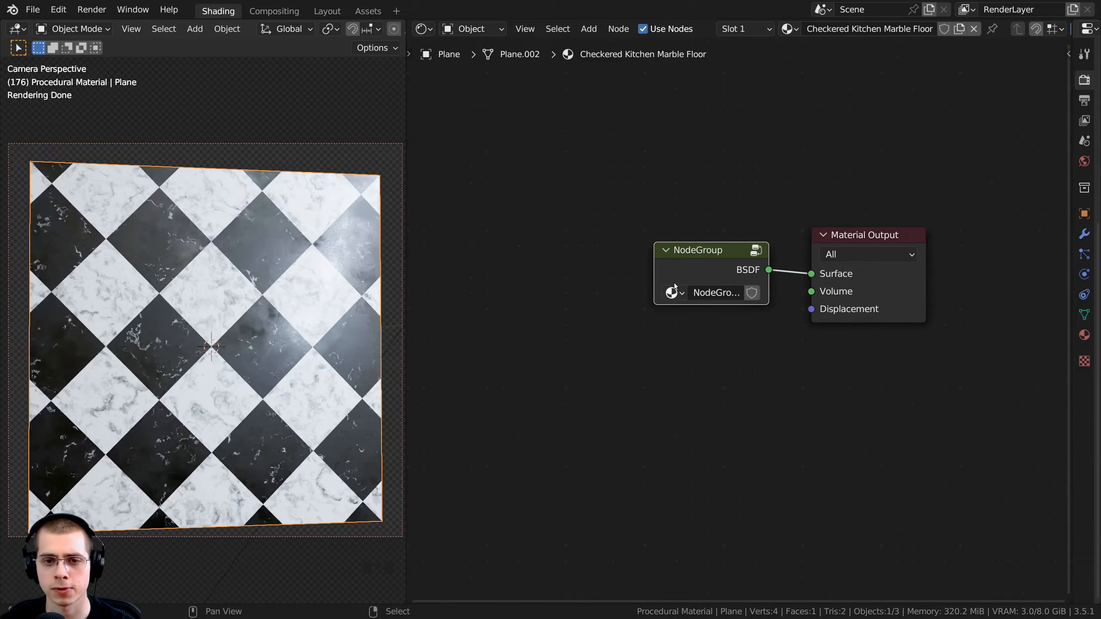
{"action": "left_click_drag", "start_coordinate": [655, 263], "coordinate": [561, 266]}
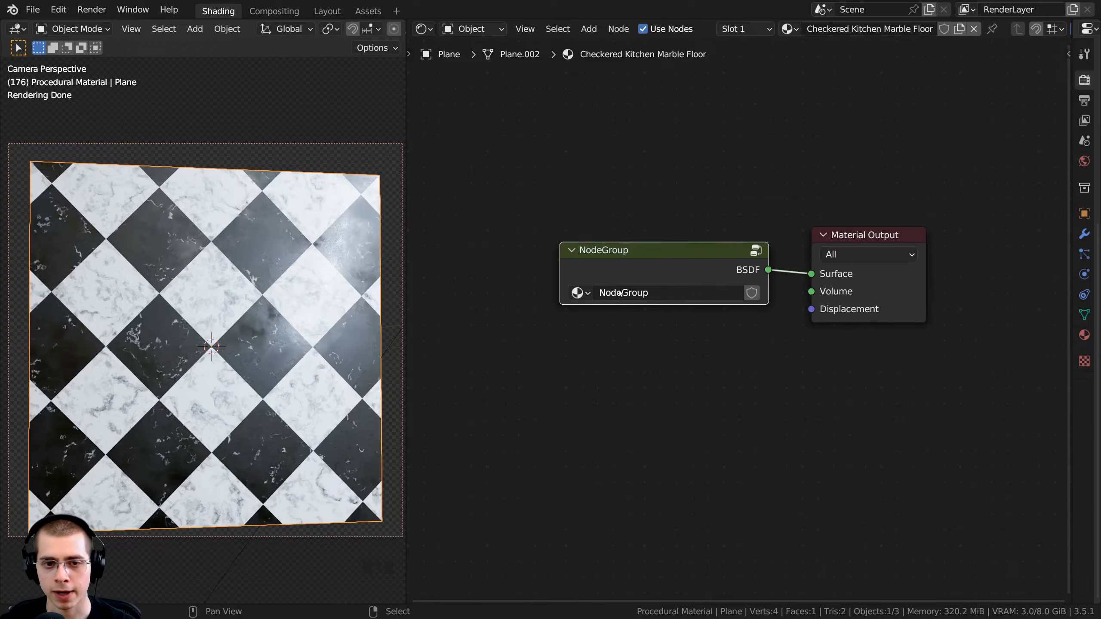
Rename the node group as Checkered Kitchen Marble Floor using the copied material name.
{"action": "left_click", "coordinate": [644, 293]}
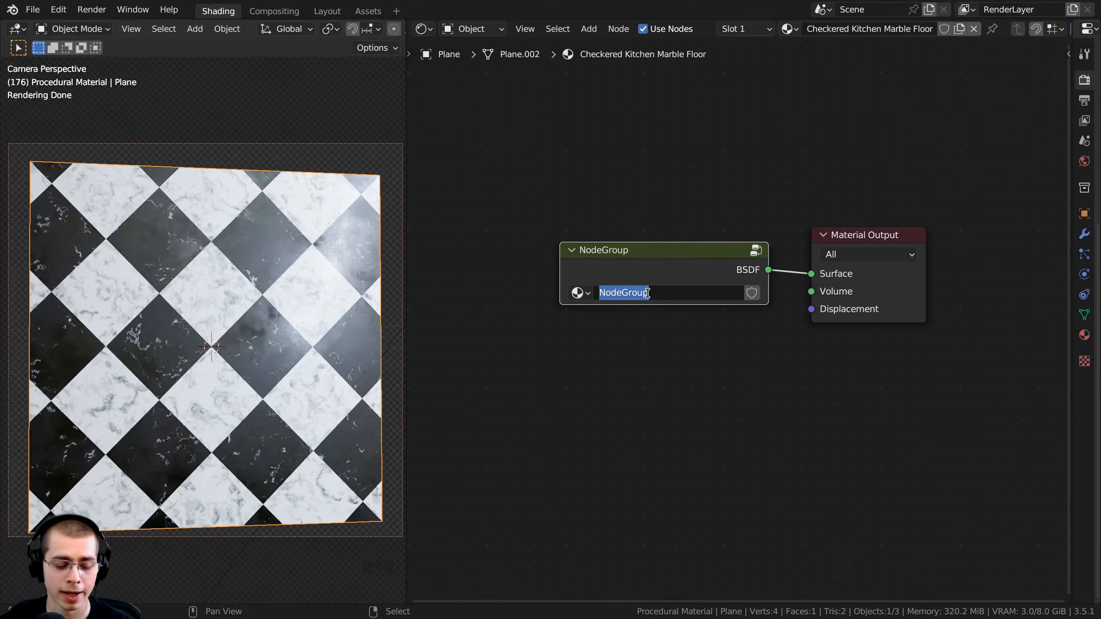
{"action": "key", "text": "ctrl+v"}
{"action": "left_click", "coordinate": [664, 276]}
{"action": "left_click_drag", "start_coordinate": [643, 255], "coordinate": [647, 254]}
{"action": "left_click", "coordinate": [650, 254]}
{"action": "left_click", "coordinate": [661, 254]}
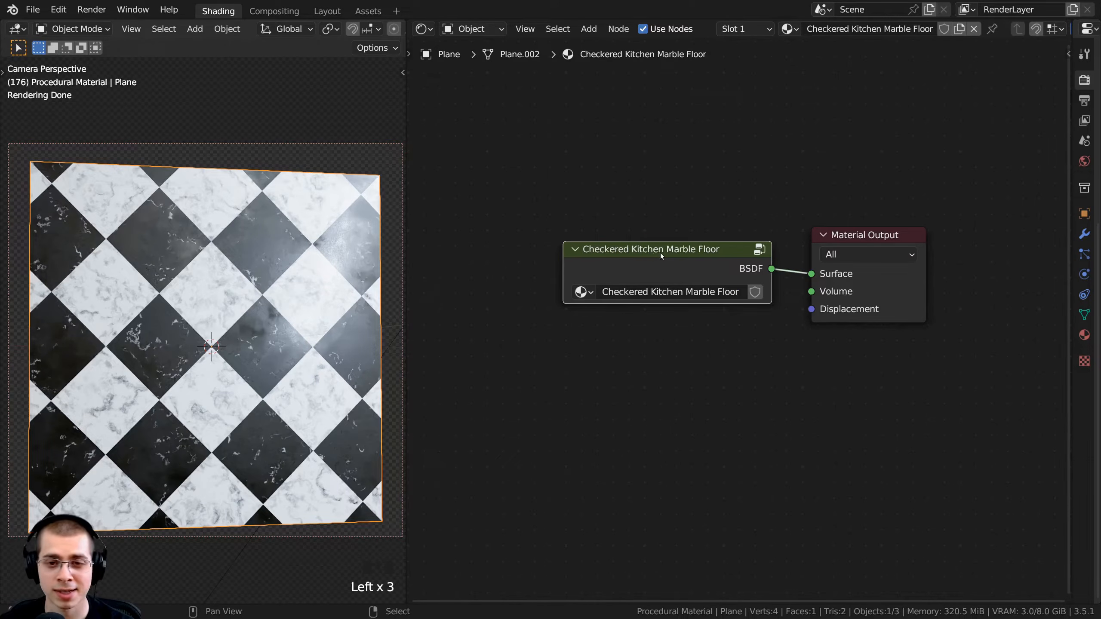
Open the node group, rename its BSDF output as Shader and return to the main node tree.
{"action": "key", "text": "Tab"}
{"action": "scroll", "coordinate": [760, 280], "scroll_direction": "down", "scroll_amount": 3}
{"action": "middle_click_drag", "start_coordinate": [893, 279], "coordinate": [818, 279]}
{"action": "key", "text": "n"}
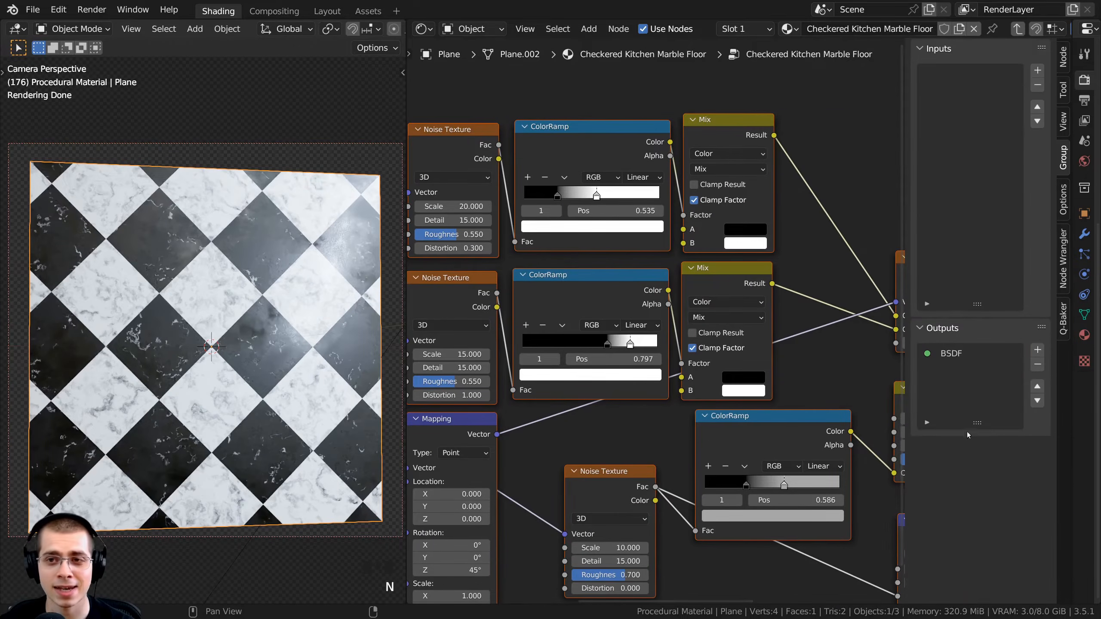
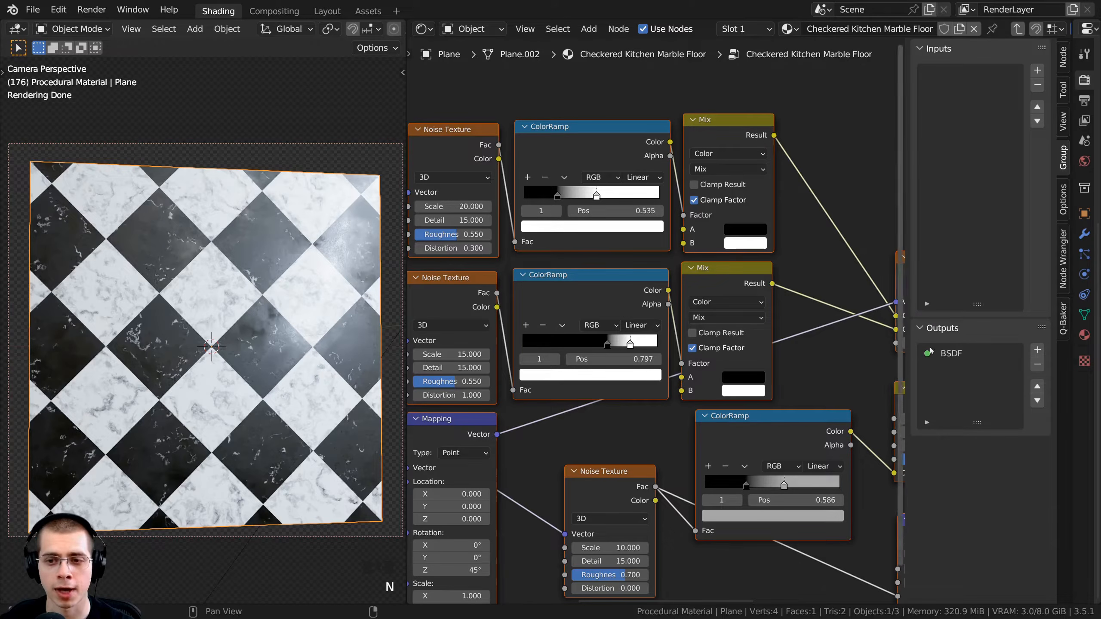
{"action": "double_click", "coordinate": [952, 354]}
{"action": "type", "text": "Sha"}
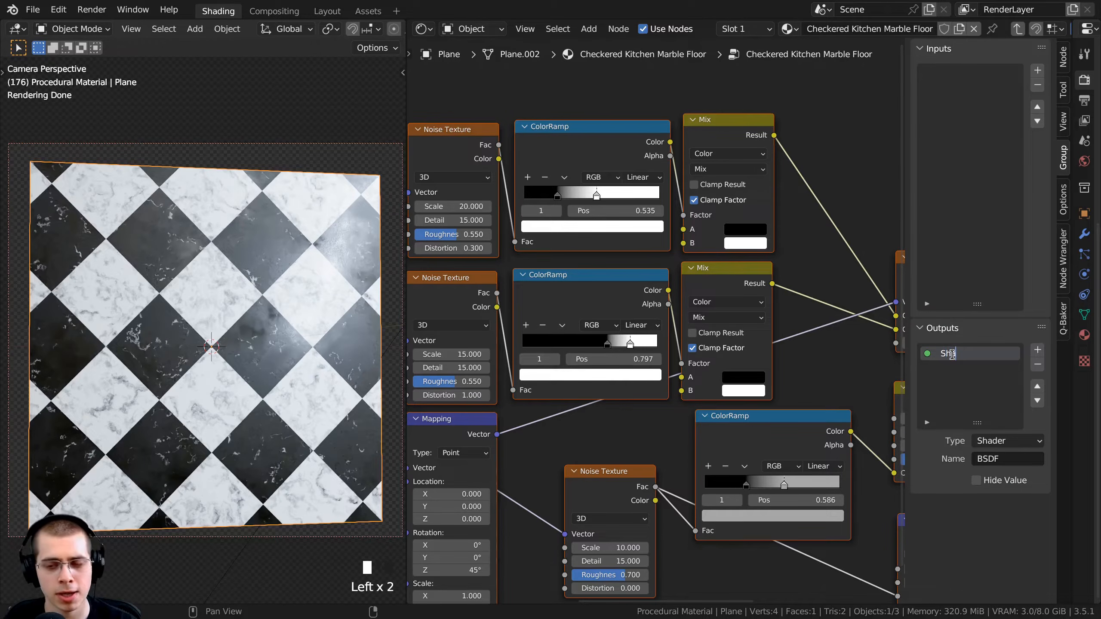
{"action": "type", "text": "der"}
{"action": "key", "text": "Return"}
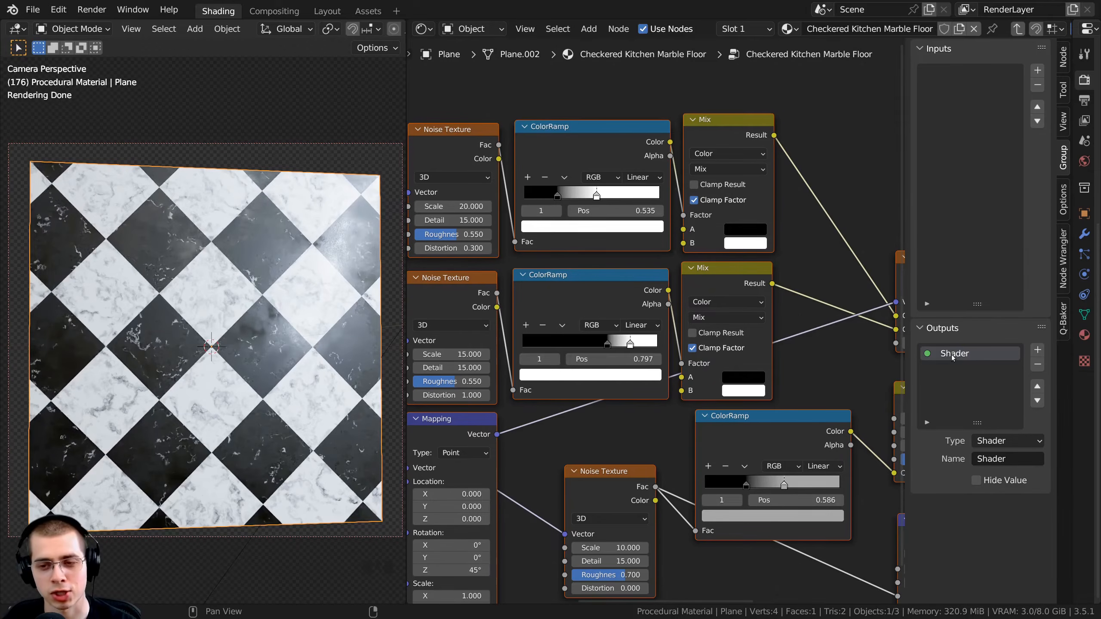
{"action": "key", "text": "Tab"}
{"action": "scroll", "coordinate": [722, 333], "scroll_direction": "up", "scroll_amount": 3}
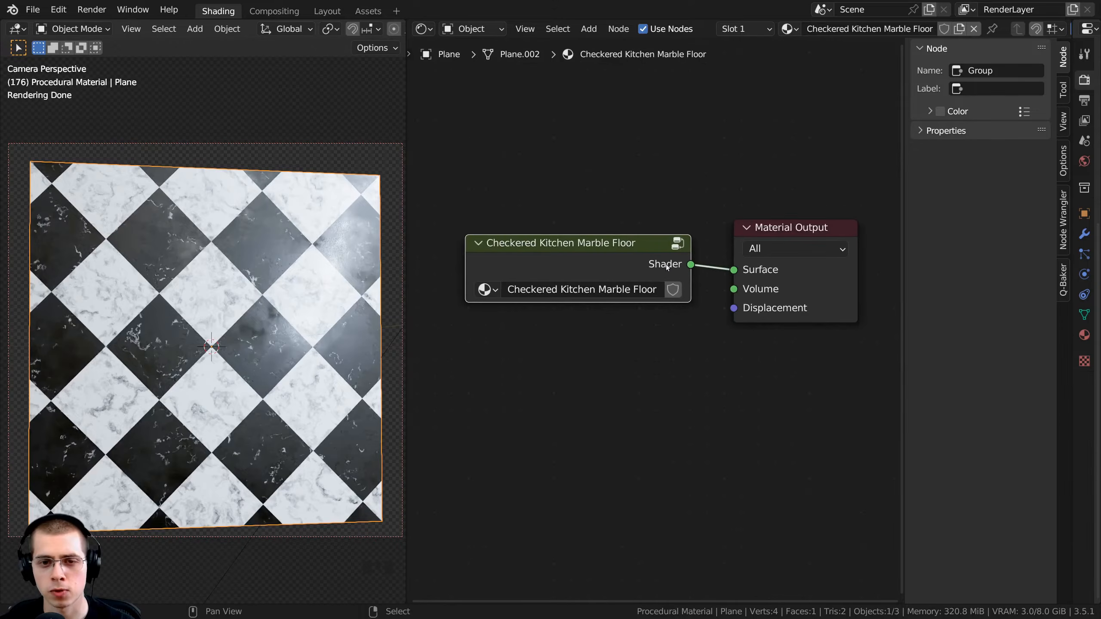
Inside the group, place the Group Input node directly below the Texture Coordinate node.
{"action": "left_click", "coordinate": [613, 268]}
{"action": "key", "text": "Tab"}
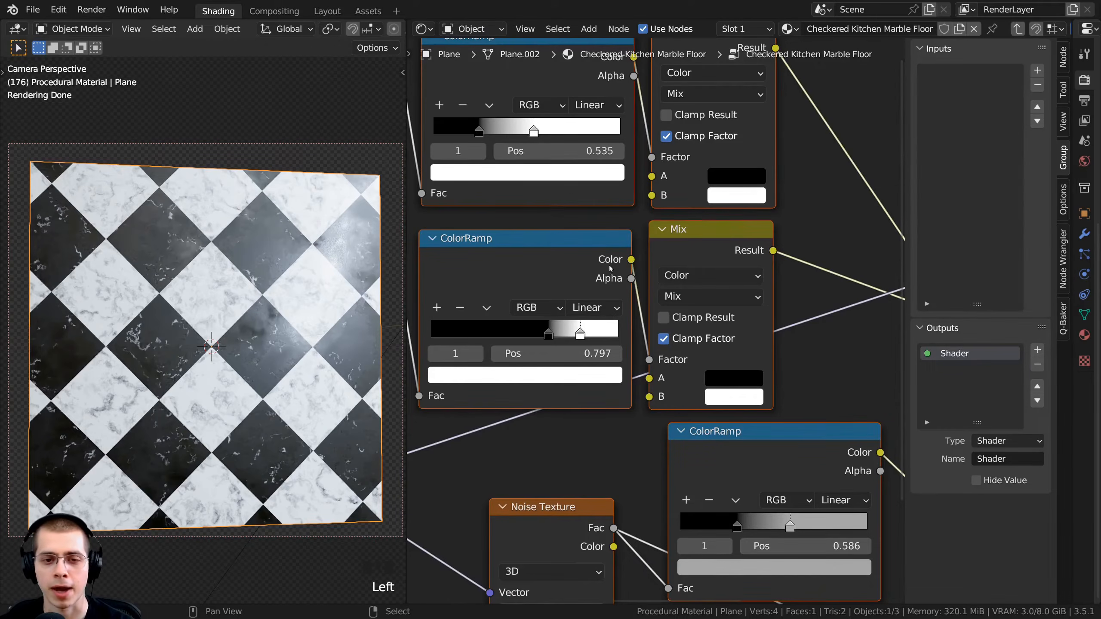
{"action": "key", "text": "Home"}
{"action": "middle_click_drag", "start_coordinate": [559, 266], "coordinate": [809, 249]}
{"action": "scroll", "coordinate": [694, 264], "scroll_direction": "up", "scroll_amount": 8}
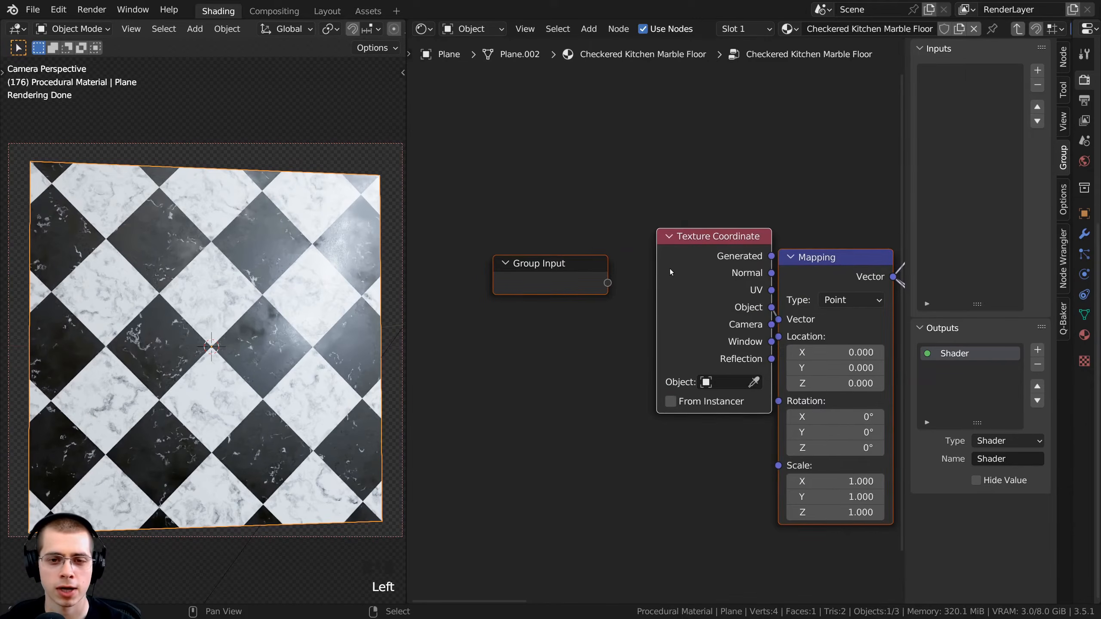
{"action": "middle_click_drag", "start_coordinate": [669, 268], "coordinate": [661, 279]}
{"action": "left_click", "coordinate": [657, 295]}
{"action": "left_click_drag", "start_coordinate": [658, 295], "coordinate": [647, 311]}
{"action": "left_click", "coordinate": [501, 278]}
{"action": "left_click", "coordinate": [498, 275]}
{"action": "left_click", "coordinate": [497, 275]}
{"action": "middle_click_drag", "start_coordinate": [612, 320], "coordinate": [587, 275]}
{"action": "left_click_drag", "start_coordinate": [558, 254], "coordinate": [564, 338]}
{"action": "scroll", "coordinate": [672, 331], "scroll_direction": "down", "scroll_amount": 1}
{"action": "middle_click_drag", "start_coordinate": [637, 319], "coordinate": [587, 250]}
{"action": "left_click_drag", "start_coordinate": [477, 253], "coordinate": [593, 358]}
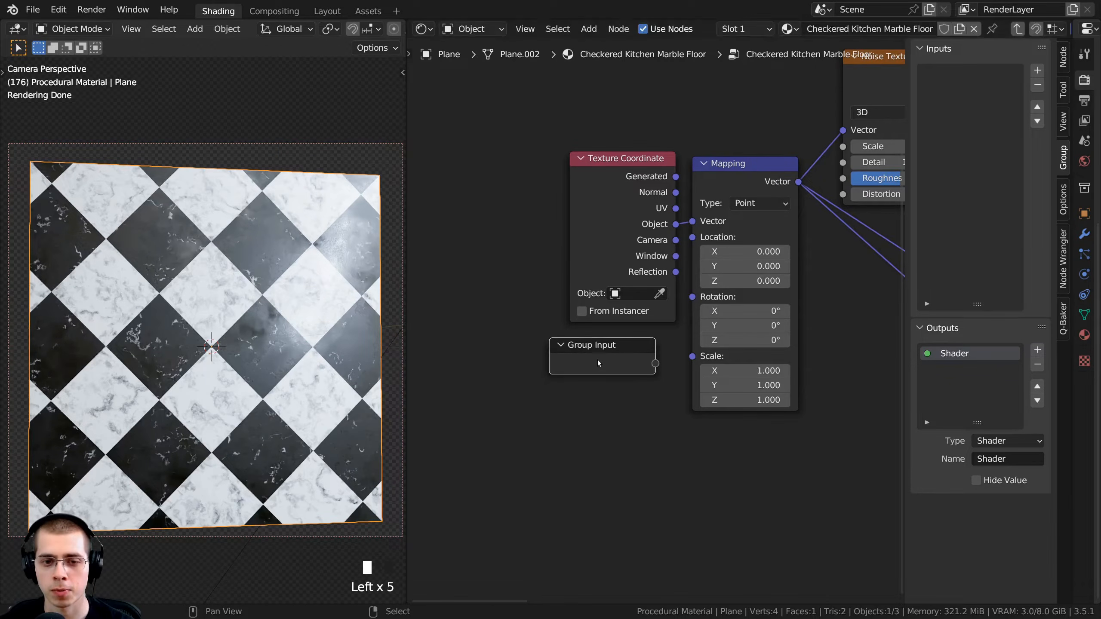
Expose the Mapping node's Scale as a group input and check it on the group node outside.
{"action": "middle_click_drag", "start_coordinate": [654, 356], "coordinate": [635, 319]}
{"action": "scroll", "coordinate": [634, 319], "scroll_direction": "up", "scroll_amount": 2}
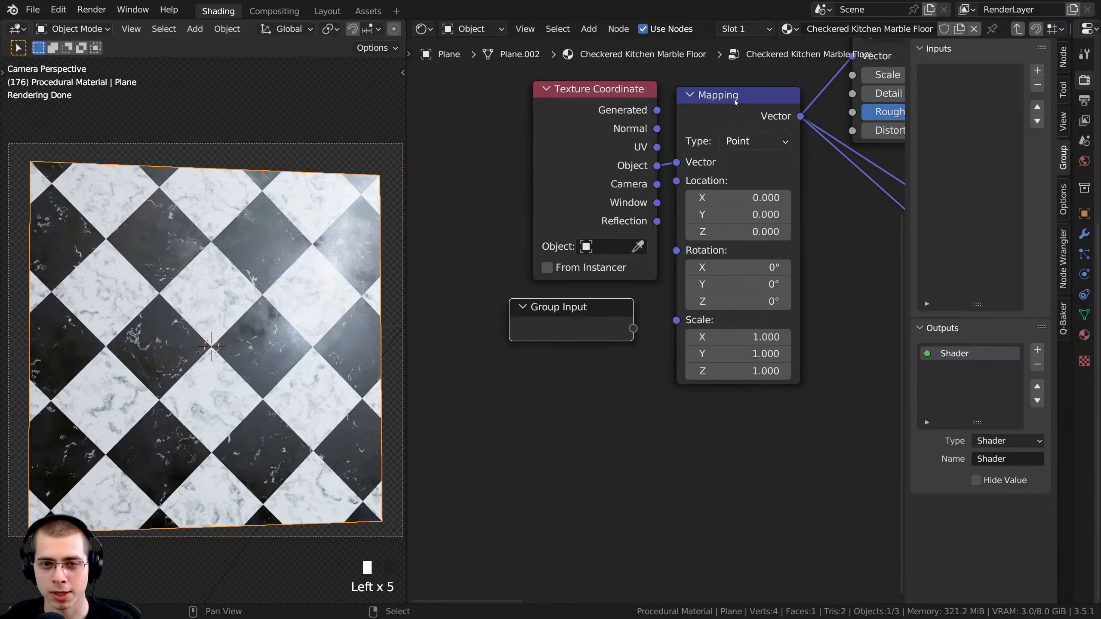
{"action": "left_click_drag", "start_coordinate": [676, 320], "coordinate": [621, 329]}
{"action": "left_click", "coordinate": [620, 329]}
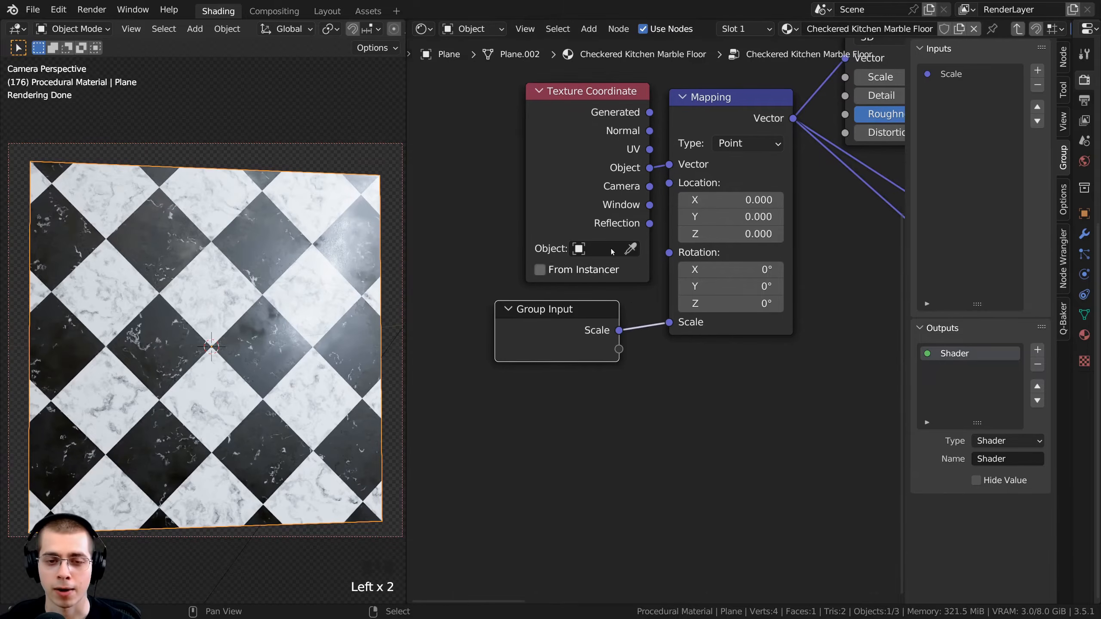
{"action": "key", "text": "Tab"}
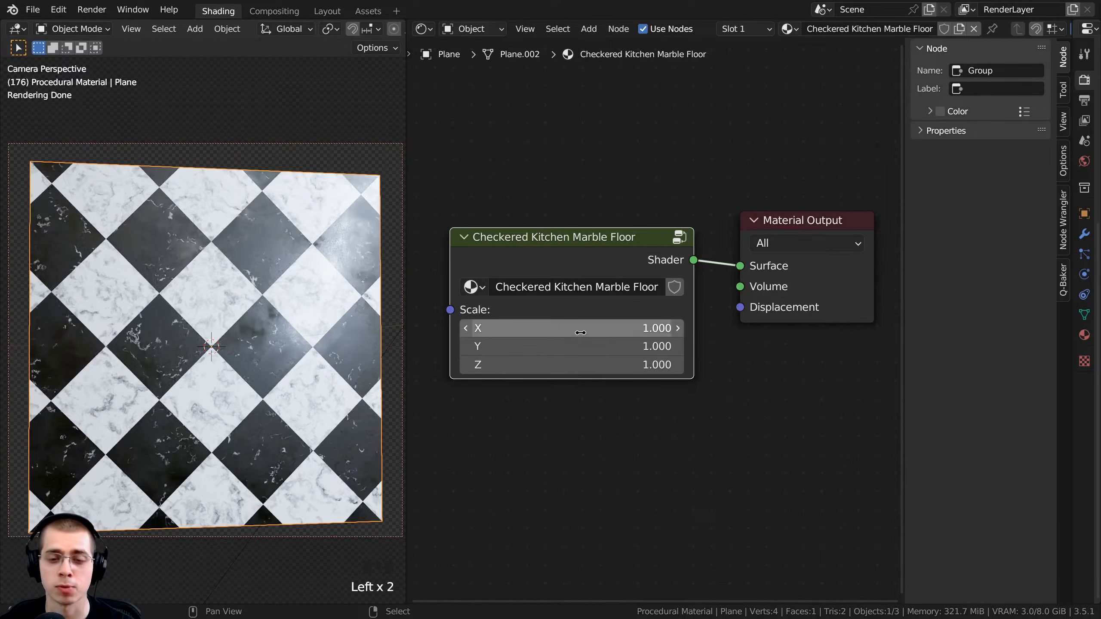
{"action": "left_click", "coordinate": [584, 266]}
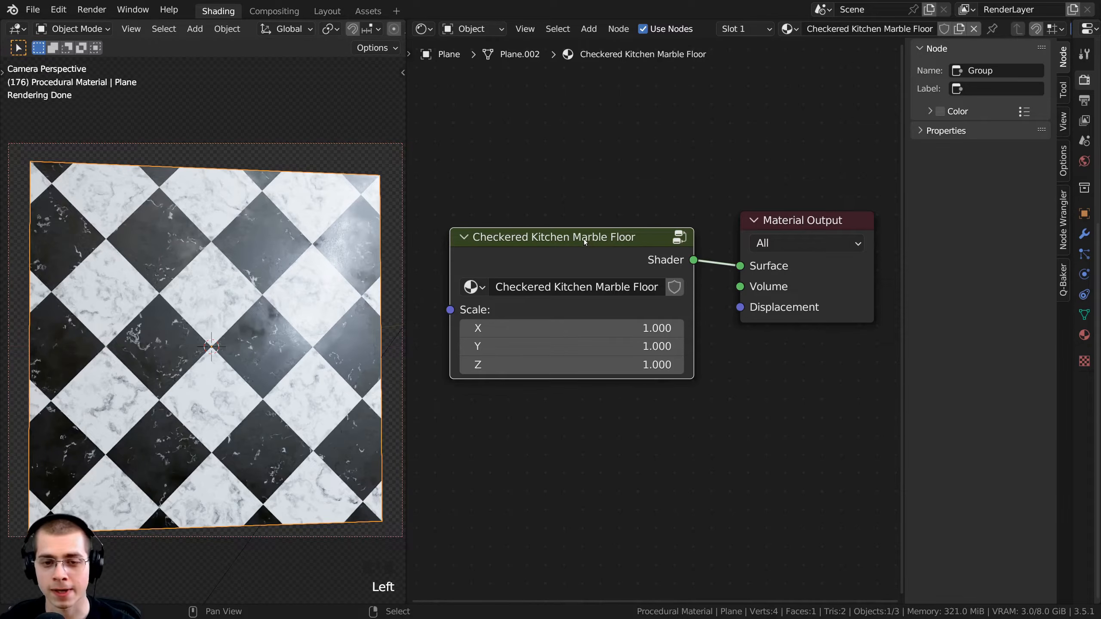
Change the group's Scale input type from Vector to Float and set its default to 1.
{"action": "key", "text": "Tab"}
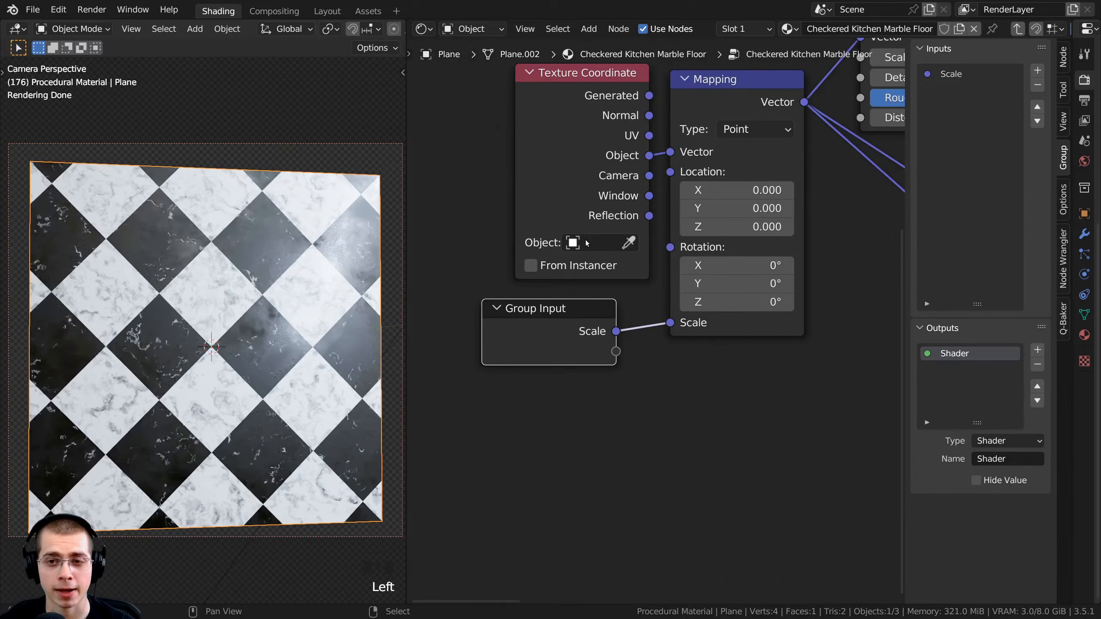
{"action": "left_click", "coordinate": [952, 75]}
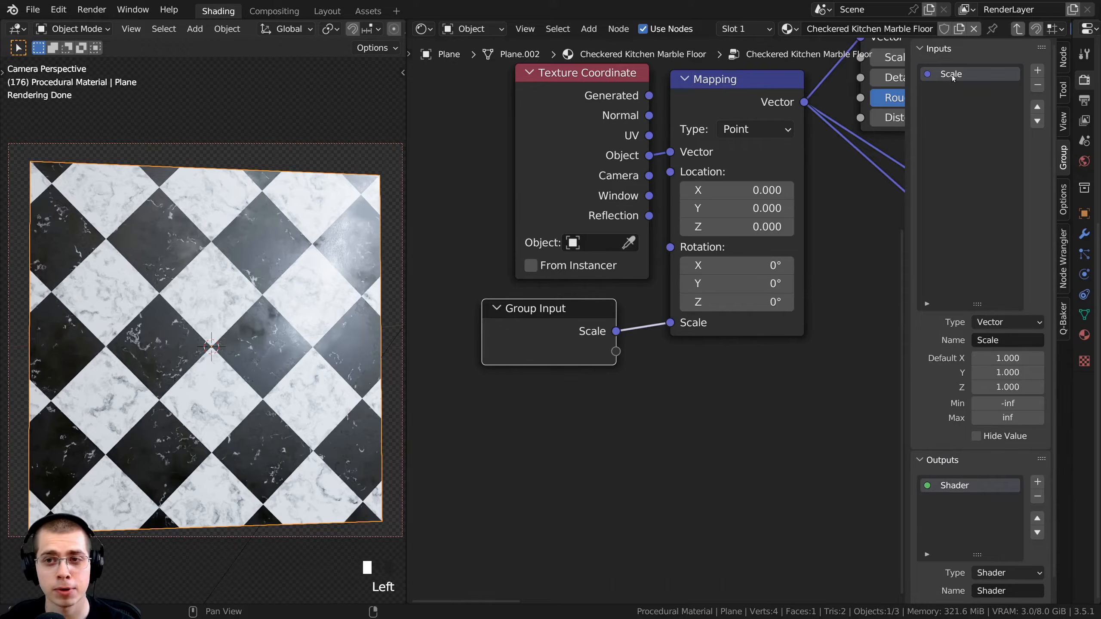
{"action": "left_click", "coordinate": [988, 321]}
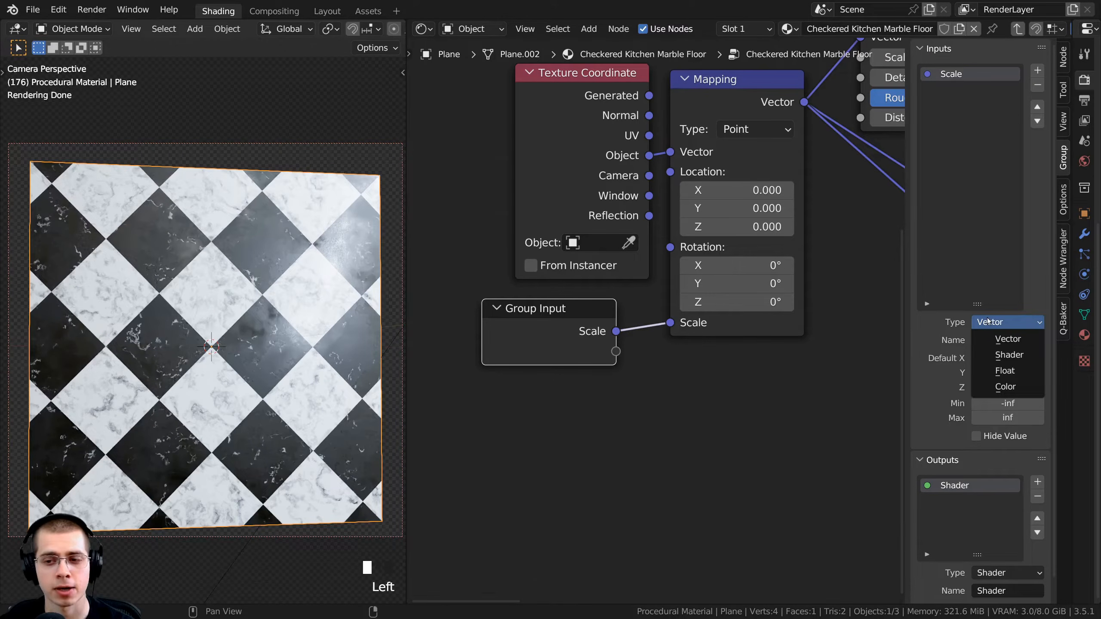
{"action": "left_click", "coordinate": [997, 370]}
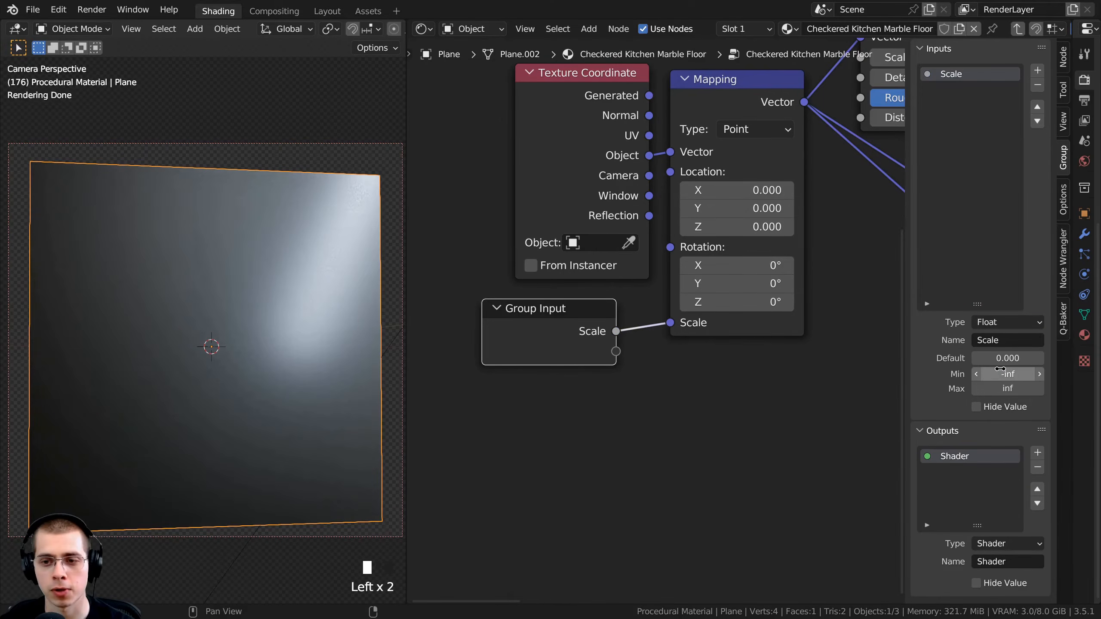
{"action": "left_click", "coordinate": [992, 358]}
{"action": "type", "text": "1"}
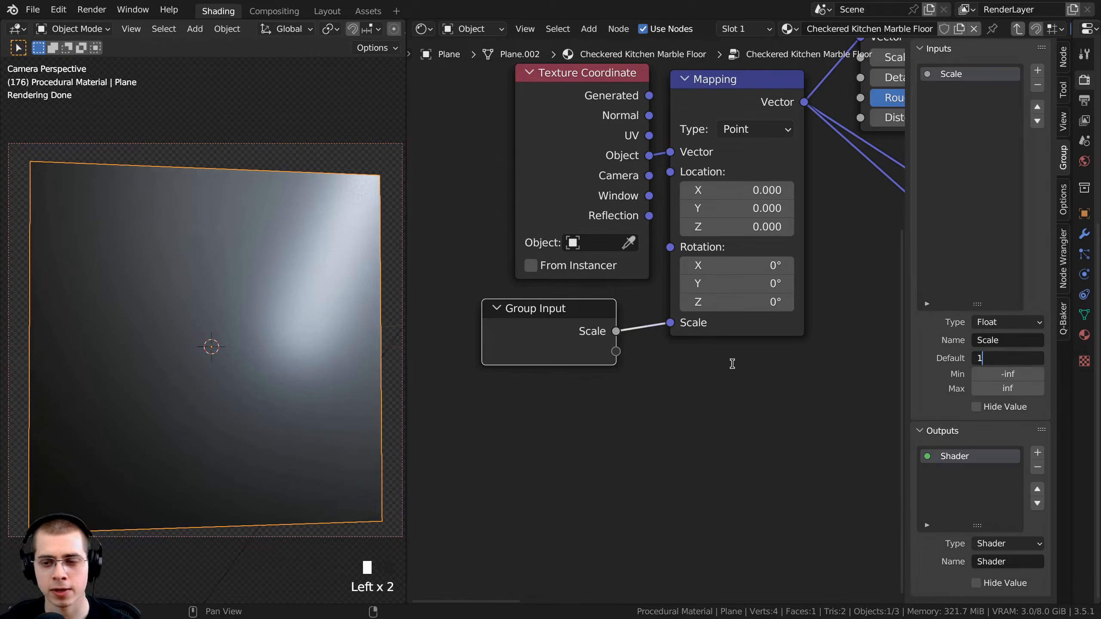
{"action": "left_click", "coordinate": [564, 325]}
Set the Scale value on the Checkered Kitchen Marble Floor group node to 1.
{"action": "key", "text": "Tab"}
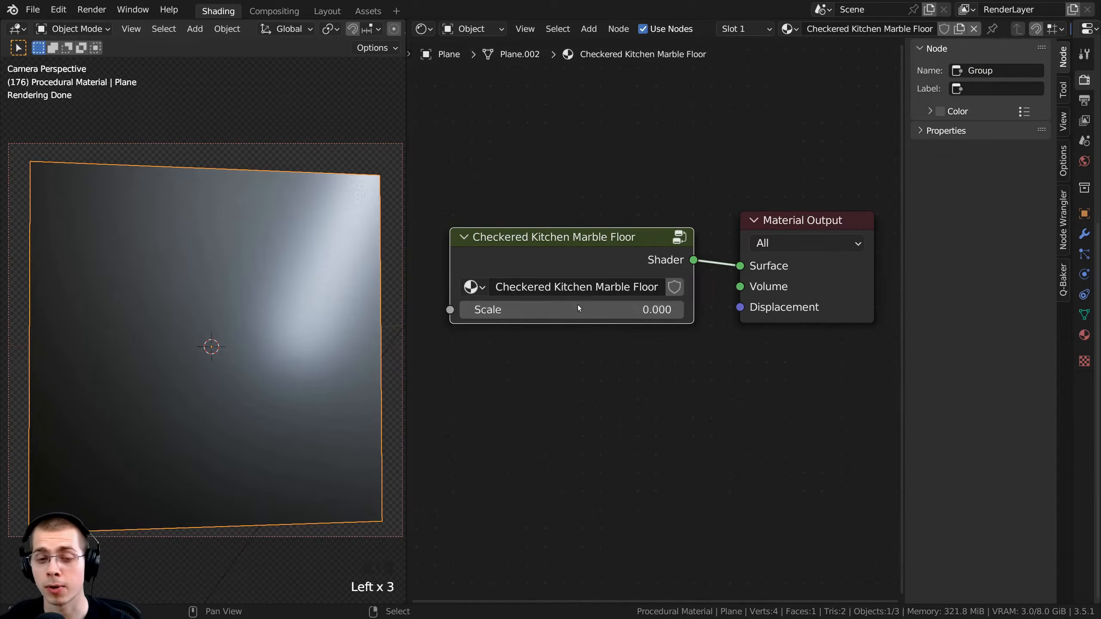
{"action": "left_click", "coordinate": [541, 309]}
{"action": "type", "text": "1"}
{"action": "left_click", "coordinate": [582, 249]}
{"action": "left_click_drag", "start_coordinate": [608, 256], "coordinate": [611, 259]}
Inside the group, move the Group Input node above the Mapping node and select the first Noise Texture.
{"action": "key", "text": "Tab"}
{"action": "scroll", "coordinate": [603, 339], "scroll_direction": "down", "scroll_amount": 2}
{"action": "middle_click_drag", "start_coordinate": [597, 346], "coordinate": [525, 393]}
{"action": "scroll", "coordinate": [522, 391], "scroll_direction": "up", "scroll_amount": 1}
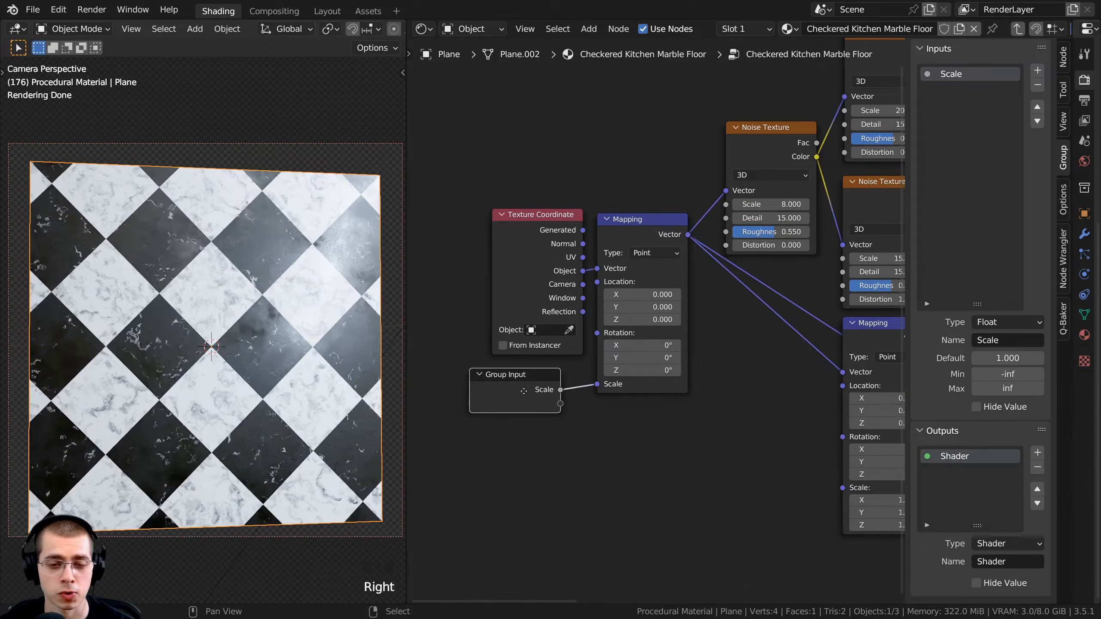
{"action": "scroll", "coordinate": [502, 422], "scroll_direction": "up", "scroll_amount": 1}
{"action": "left_click_drag", "start_coordinate": [502, 421], "coordinate": [585, 176]}
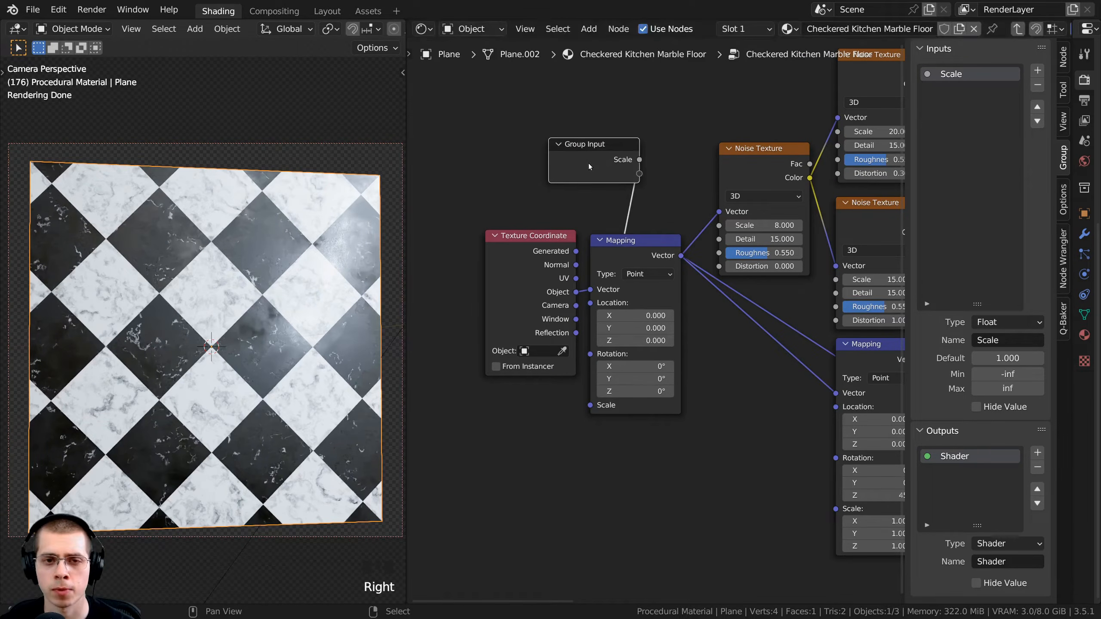
{"action": "scroll", "coordinate": [556, 160], "scroll_direction": "up", "scroll_amount": 2}
{"action": "left_click", "coordinate": [711, 163]}
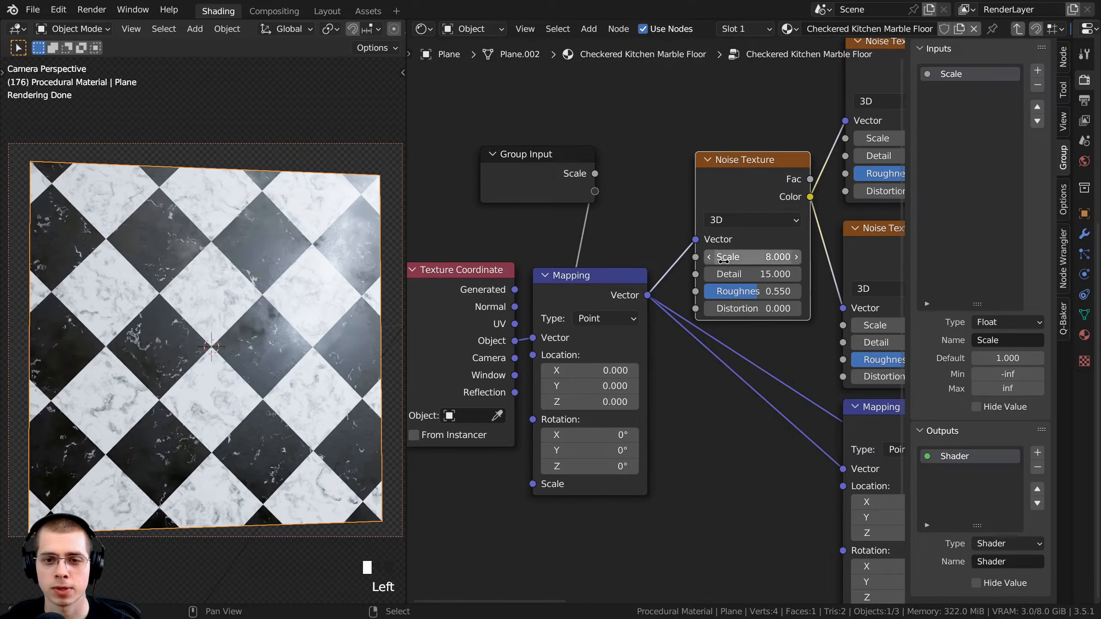
Expose the first Noise Texture's Scale as a group input and rename that input Marble Scale.
{"action": "left_click_drag", "start_coordinate": [696, 257], "coordinate": [595, 191]}
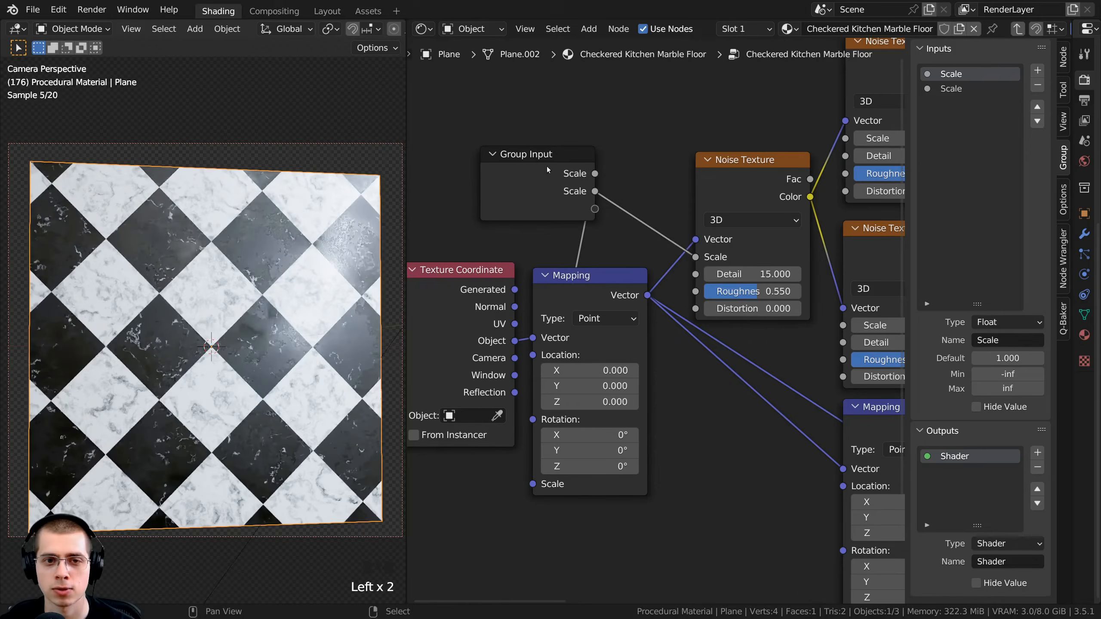
{"action": "double_click", "coordinate": [945, 88]}
{"action": "key", "text": "Home"}
{"action": "type", "text": "Maeble"}
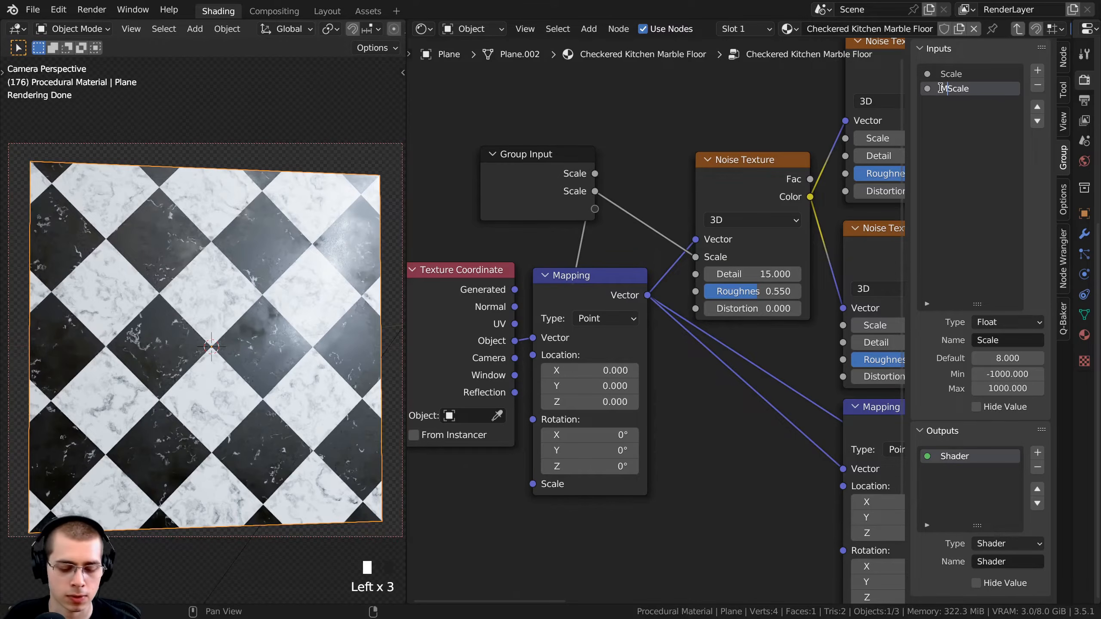
{"action": "key", "text": "BackSpace"}
{"action": "key", "text": "BackSpace"}
{"action": "key", "text": "BackSpace"}
{"action": "key", "text": "BackSpace"}
{"action": "key", "text": "BackSpace"}
{"action": "type", "text": "rble"}
Check the Marble Scale input on the group node from outside and go back inside the group.
{"action": "key", "text": "Tab"}
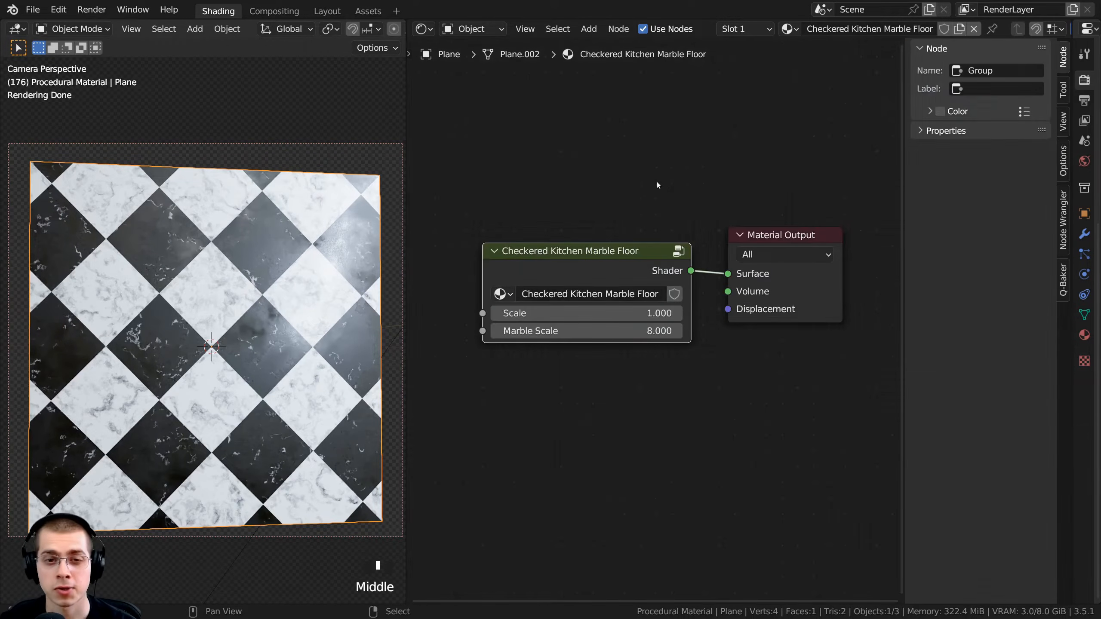
{"action": "mouse_move", "coordinate": [561, 330]}
{"action": "left_mouse_down"}
{"action": "mouse_move", "coordinate": [604, 330]}
{"action": "mouse_move", "coordinate": [517, 330]}
{"action": "mouse_move", "coordinate": [576, 330]}
{"action": "left_mouse_up"}
{"action": "left_click_drag", "start_coordinate": [570, 267], "coordinate": [575, 263]}
{"action": "key", "text": "Tab"}
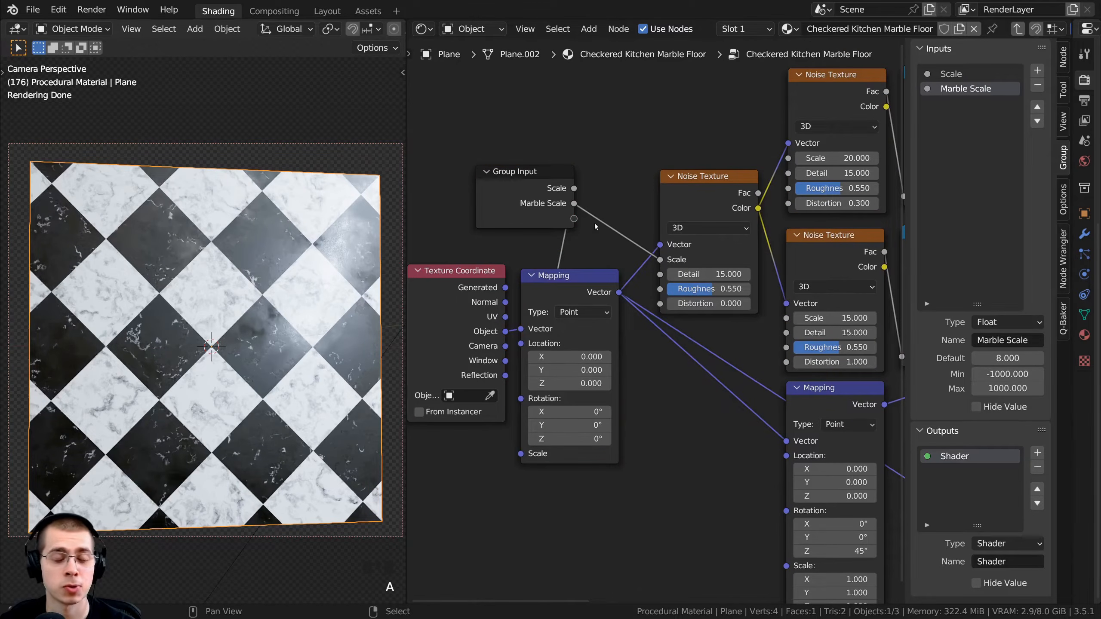
Expose the first Noise Texture's Detail and Roughness as group inputs.
{"action": "middle_click_drag", "start_coordinate": [594, 227], "coordinate": [595, 233]}
{"action": "scroll", "coordinate": [703, 270], "scroll_direction": "up", "scroll_amount": 1}
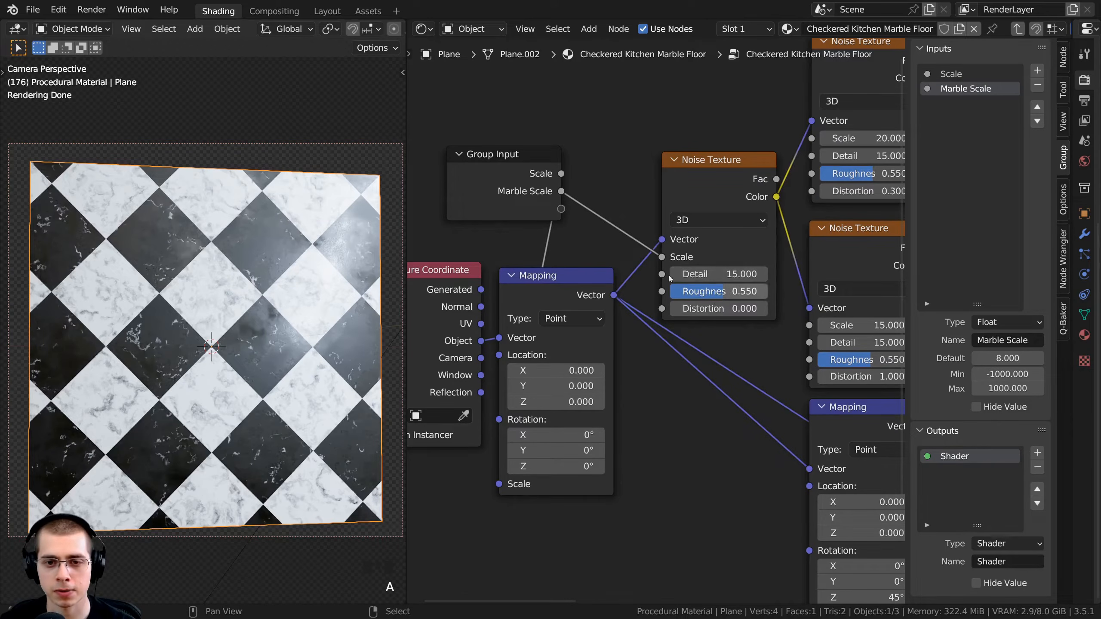
{"action": "left_click_drag", "start_coordinate": [661, 273], "coordinate": [513, 177]}
{"action": "left_click_drag", "start_coordinate": [661, 291], "coordinate": [555, 202]}
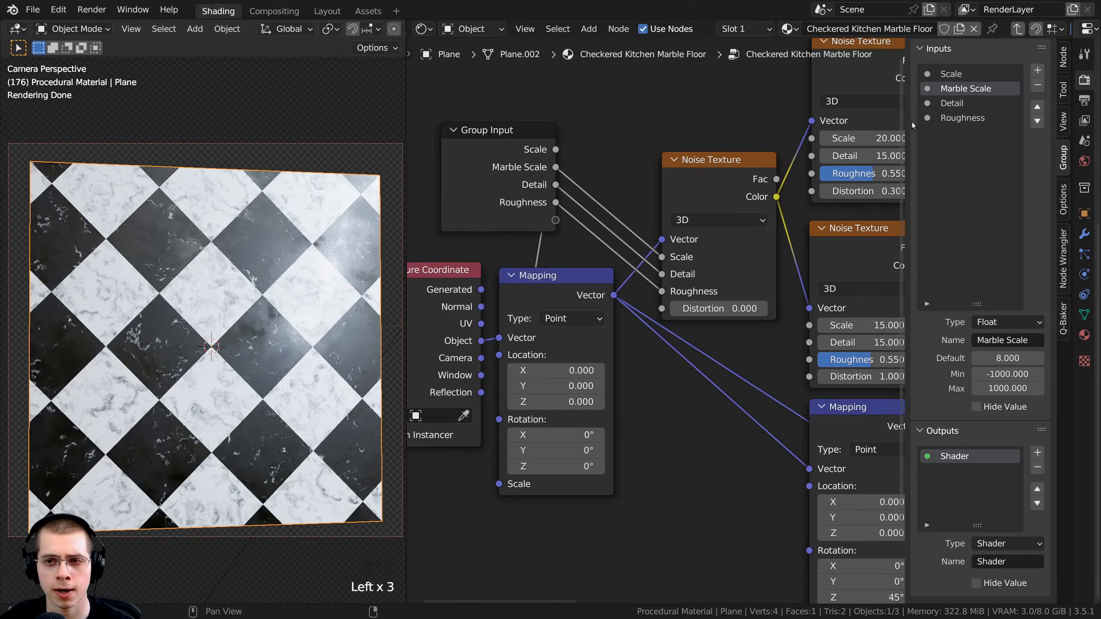
Widen the sidebar and rename the group's Detail input as Marble Detail 1.
{"action": "left_click_drag", "start_coordinate": [904, 112], "coordinate": [861, 111]}
{"action": "left_click", "coordinate": [893, 102]}
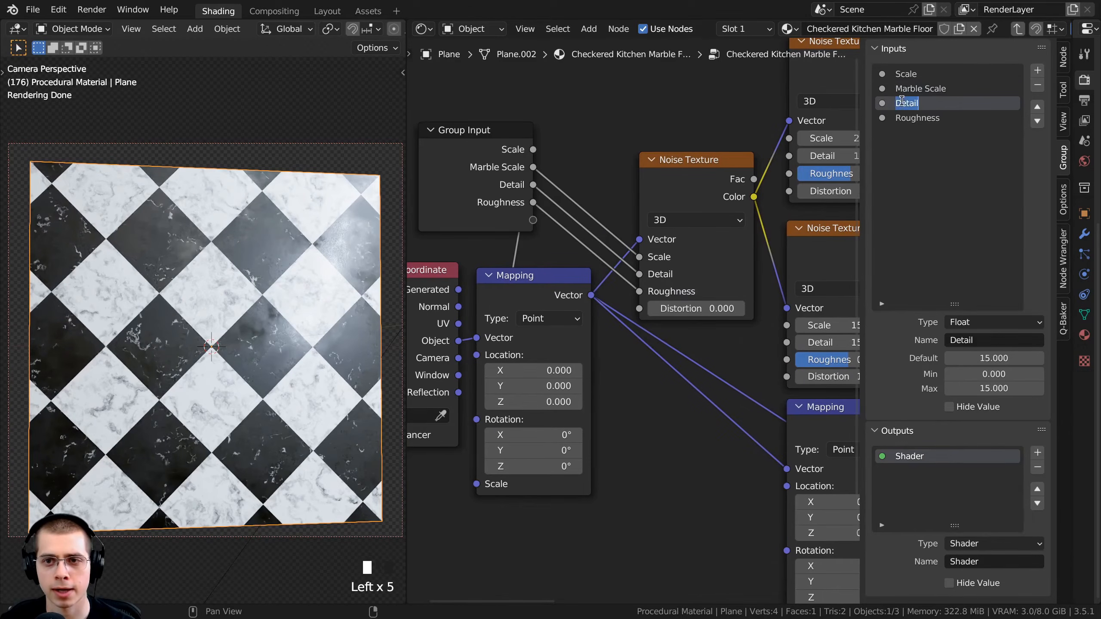
{"action": "type", "text": "Marble"}
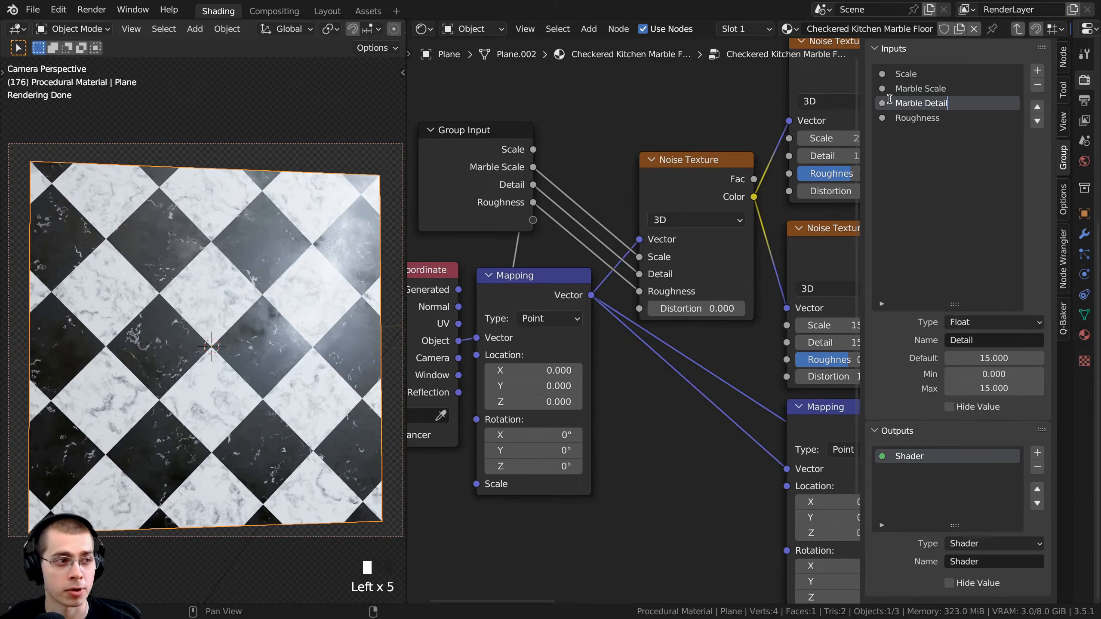
{"action": "key", "text": "Return"}
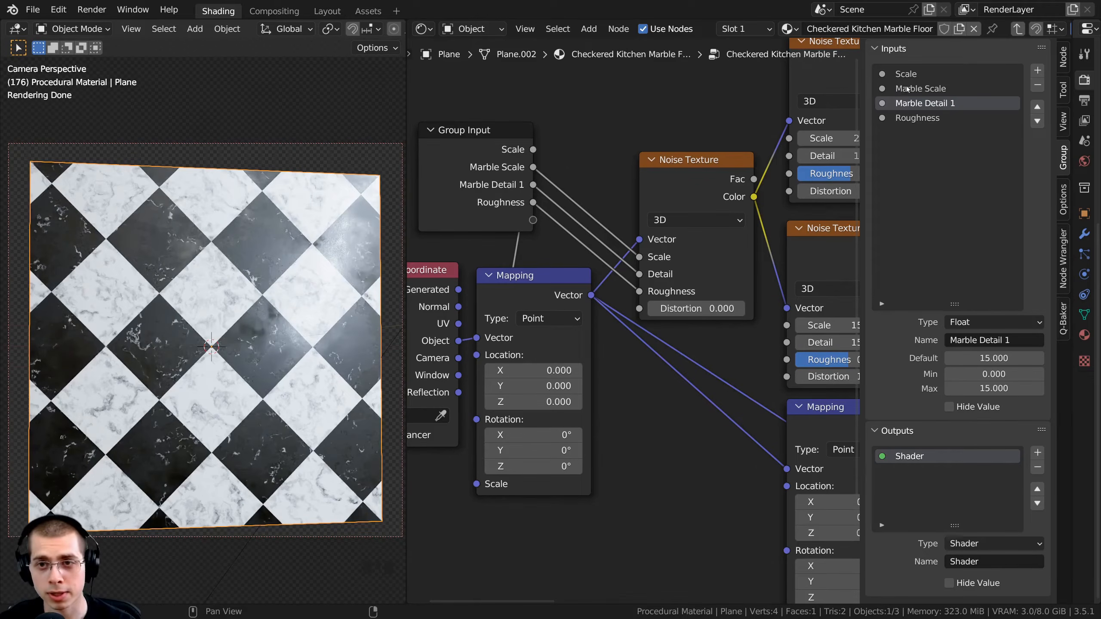
Reuse the Marble Detail 1 name for the group's Roughness input, renaming it Marble Detail 2.
{"action": "double_click", "coordinate": [919, 105]}
{"action": "left_click", "coordinate": [921, 104]}
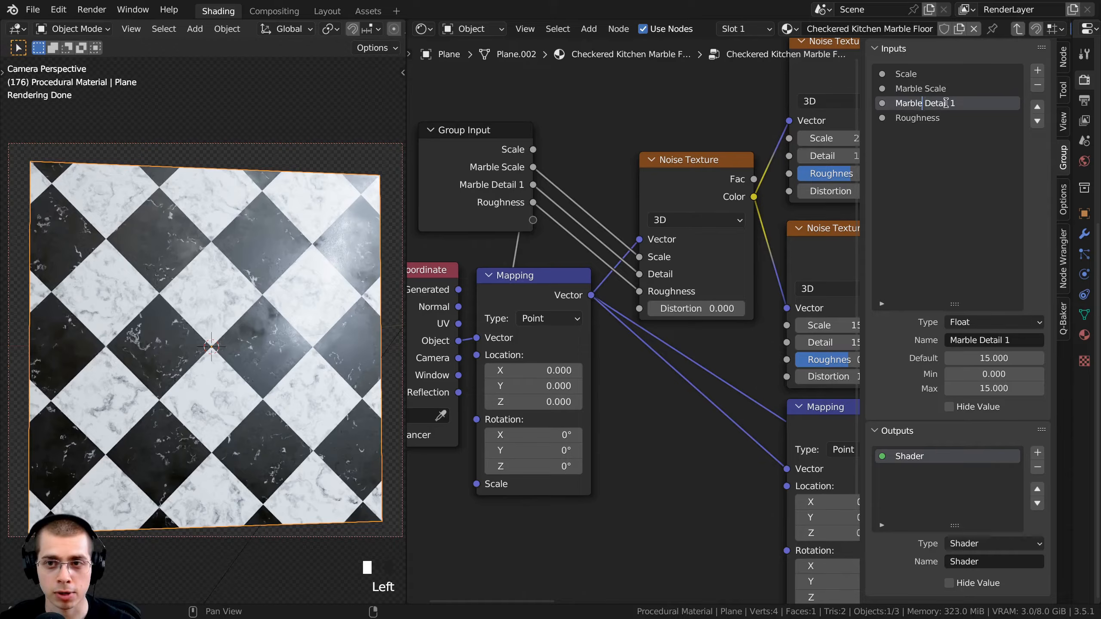
{"action": "key", "text": "ctrl+a"}
{"action": "key", "text": "ctrl+c"}
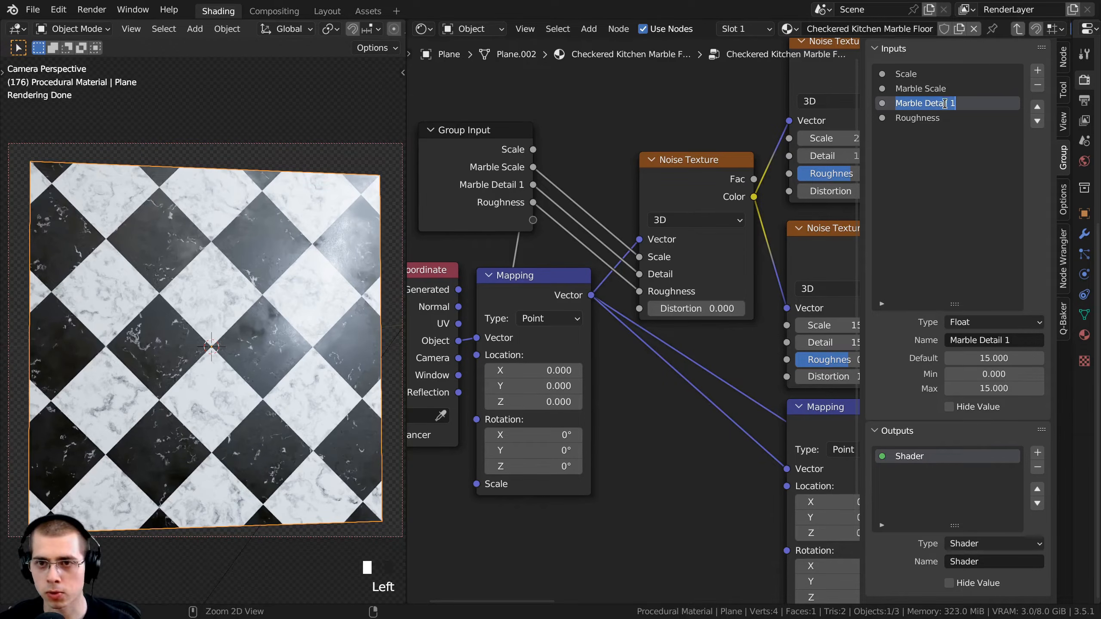
{"action": "double_click", "coordinate": [939, 117]}
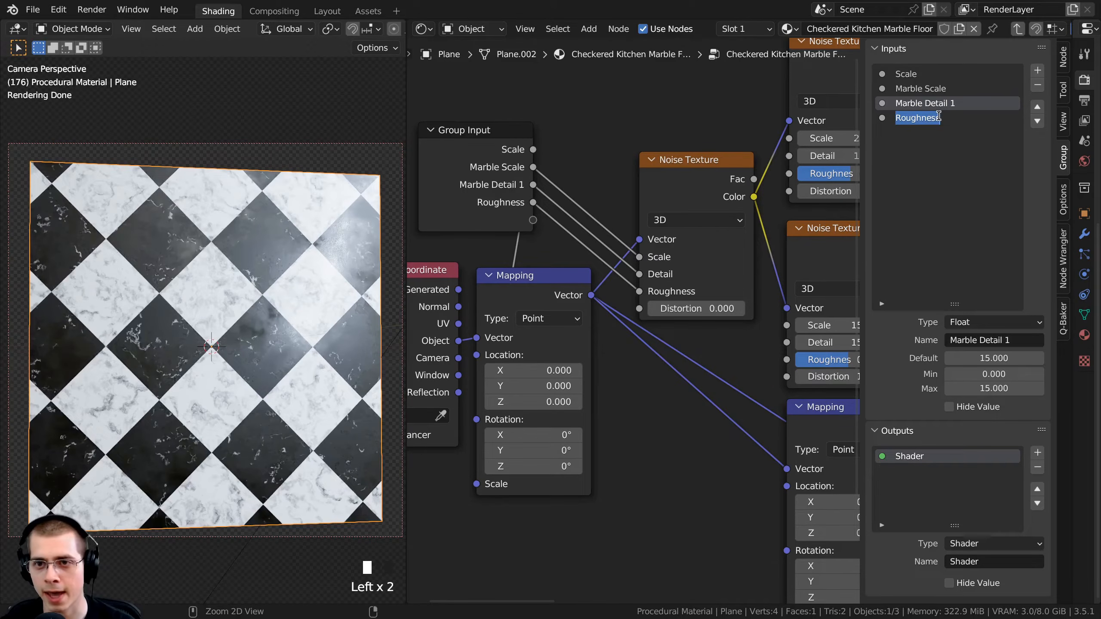
{"action": "key", "text": "ctrl+v"}
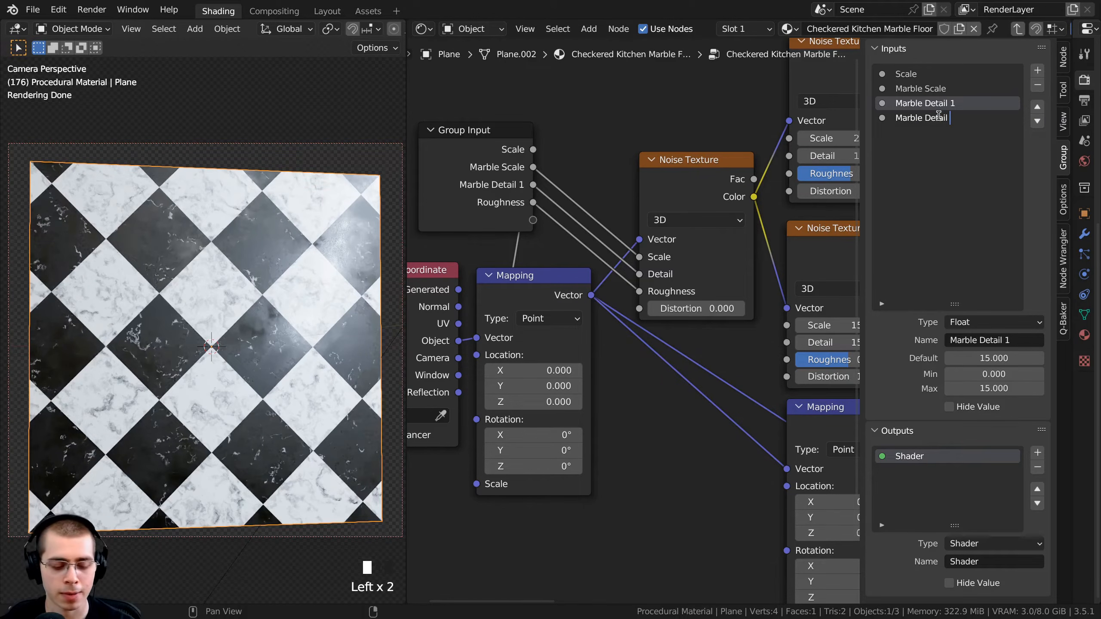
{"action": "key", "text": "Return"}
{"action": "left_click", "coordinate": [936, 119]}
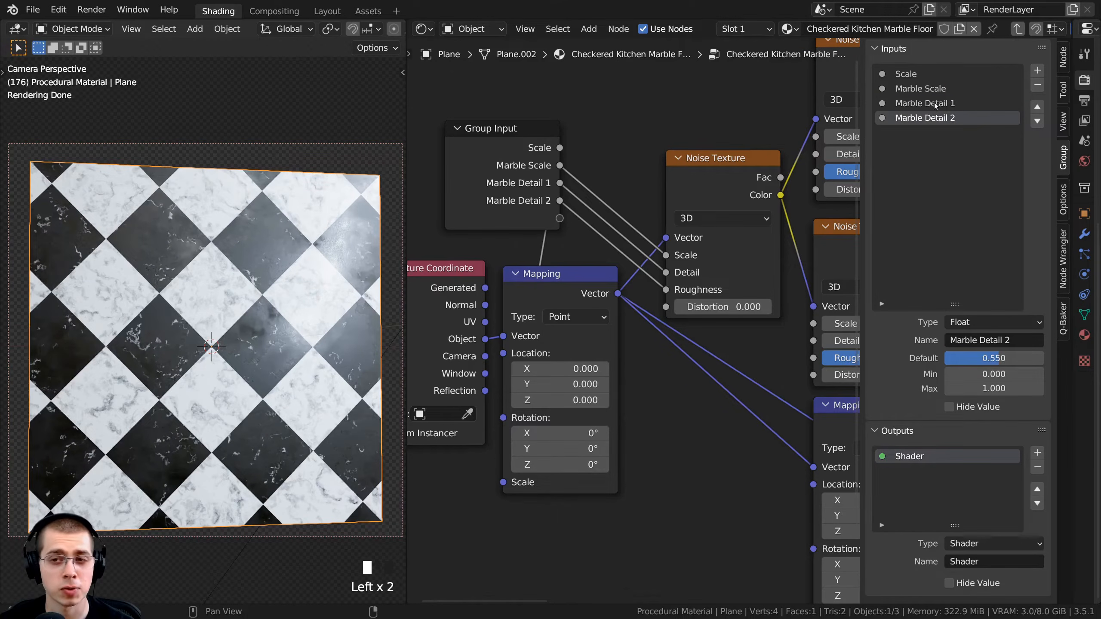
{"action": "left_click", "coordinate": [935, 104]}
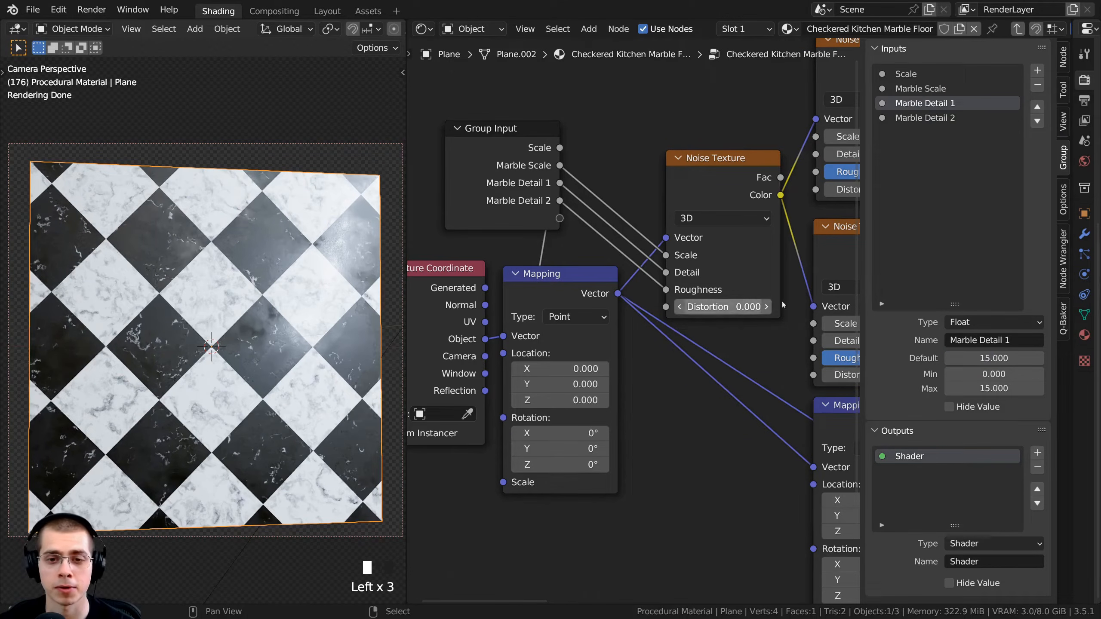
Expose the first Noise Texture's Distortion as a group input and rename it Marble Distortion.
{"action": "left_click_drag", "start_coordinate": [701, 309], "coordinate": [560, 218]}
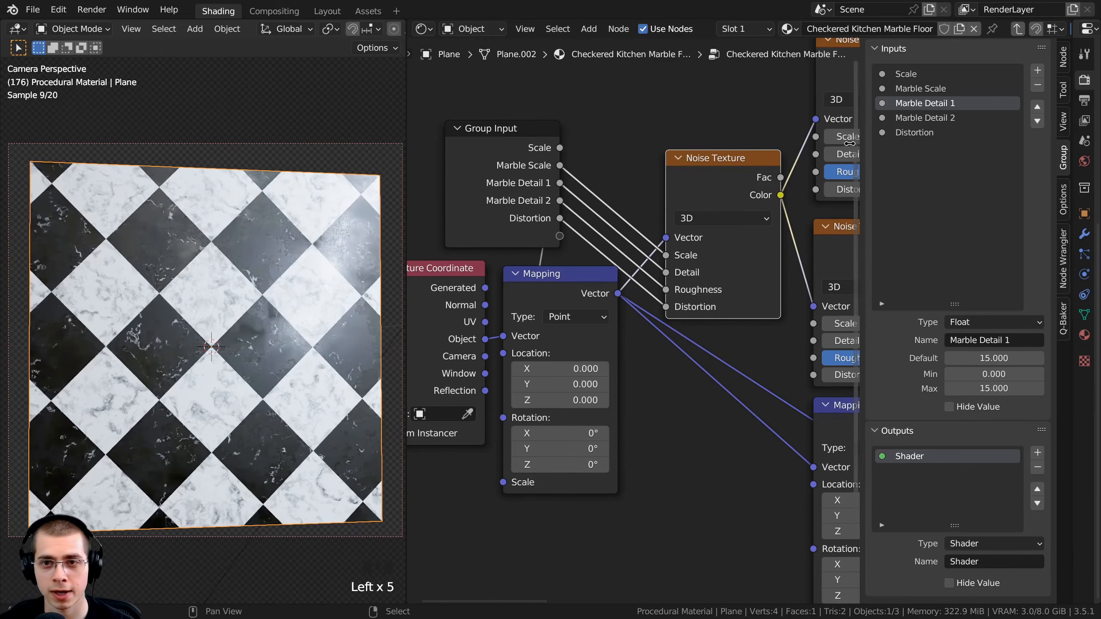
{"action": "double_click", "coordinate": [893, 133]}
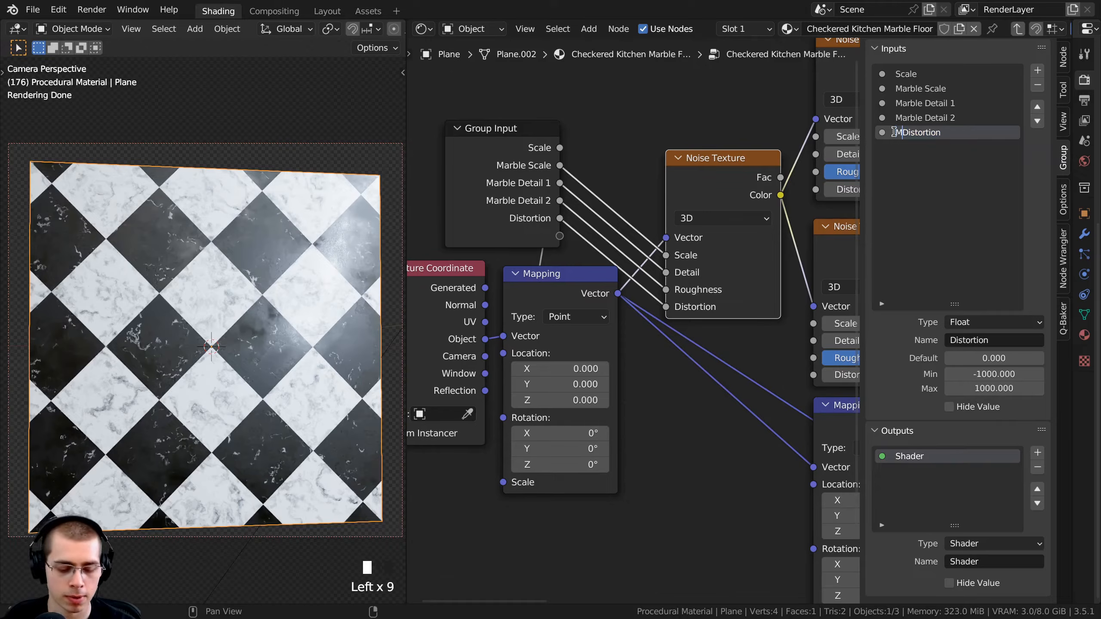
{"action": "key", "text": "Return"}
Move the Group Input node above the upper ColorRamp, close to the two Mix nodes.
{"action": "scroll", "coordinate": [618, 305], "scroll_direction": "down", "scroll_amount": 2}
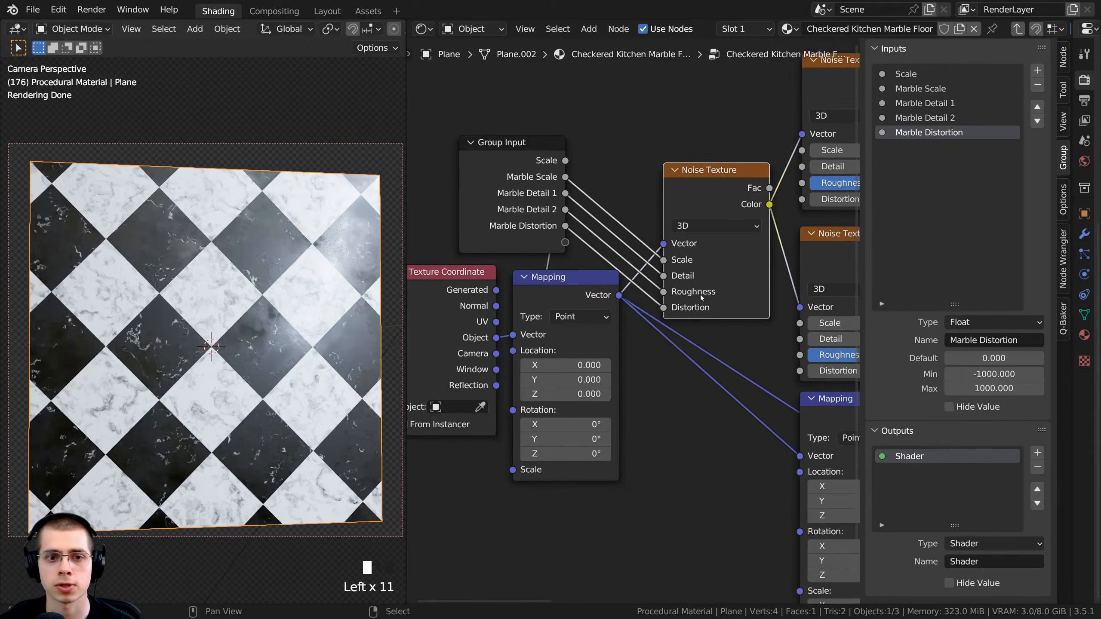
{"action": "right_click", "coordinate": [493, 198]}
{"action": "scroll", "coordinate": [563, 260], "scroll_direction": "down", "scroll_amount": 6}
{"action": "middle_click_drag", "start_coordinate": [630, 310], "coordinate": [457, 355]}
{"action": "scroll", "coordinate": [504, 336], "scroll_direction": "down", "scroll_amount": 1}
{"action": "right_click_drag", "start_coordinate": [456, 357], "coordinate": [752, 239]}
{"action": "scroll", "coordinate": [710, 256], "scroll_direction": "up", "scroll_amount": 2}
{"action": "middle_click_drag", "start_coordinate": [710, 256], "coordinate": [605, 279]}
{"action": "scroll", "coordinate": [605, 279], "scroll_direction": "up", "scroll_amount": 4}
{"action": "middle_click_drag", "start_coordinate": [542, 186], "coordinate": [586, 248]}
{"action": "right_click_drag", "start_coordinate": [585, 248], "coordinate": [583, 247]}
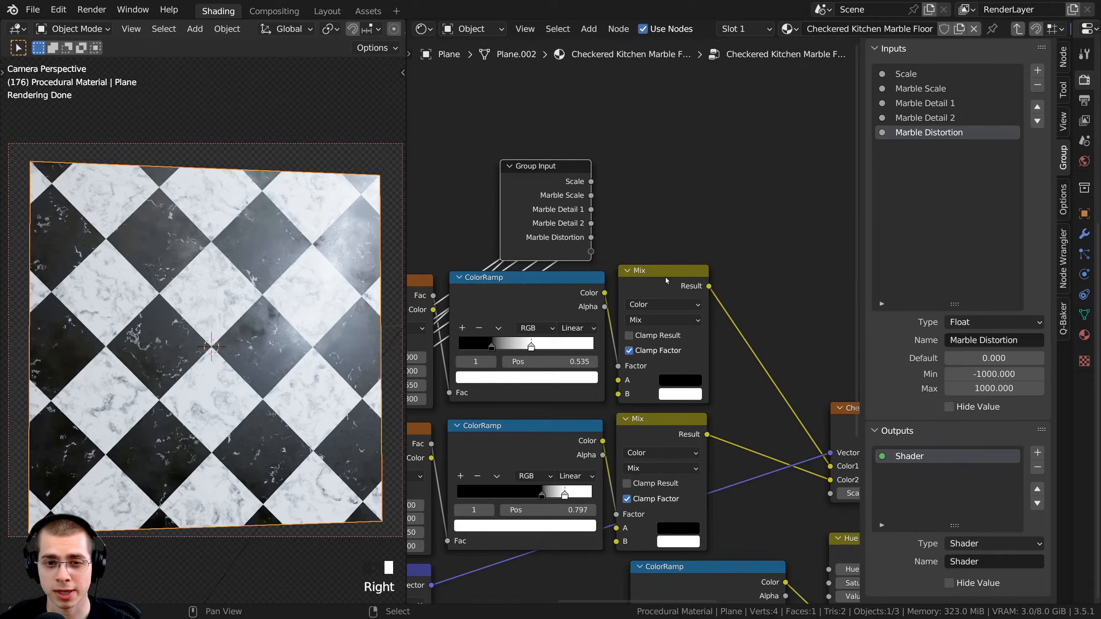
Expose the upper Mix node's B and A colors as group inputs, in that order.
{"action": "left_click", "coordinate": [617, 268]}
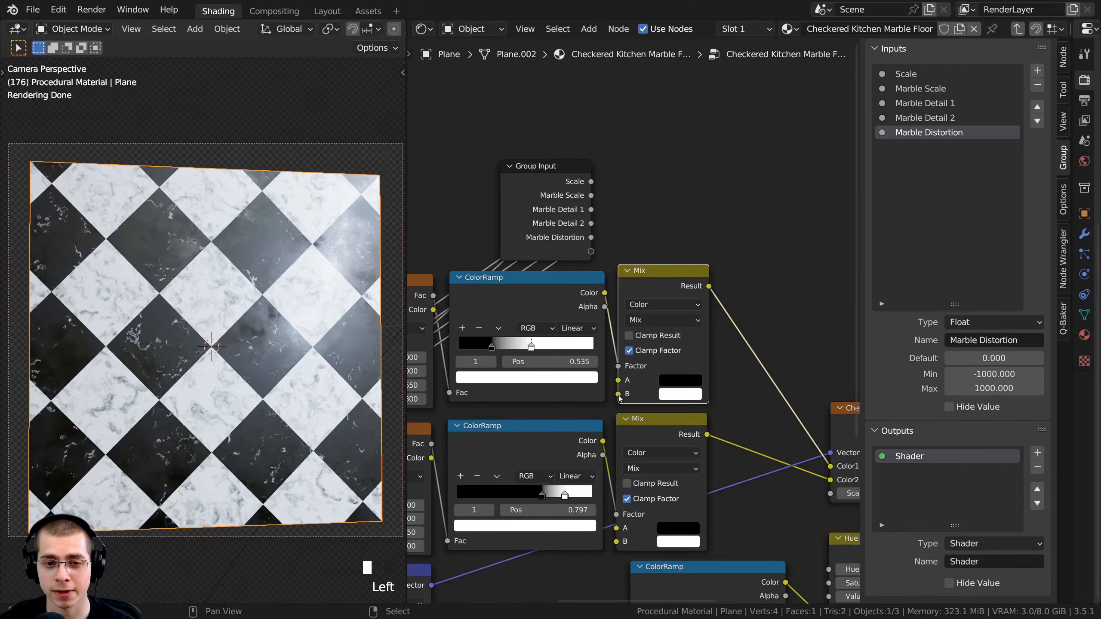
{"action": "left_click_drag", "start_coordinate": [591, 251], "coordinate": [591, 251]}
{"action": "left_click_drag", "start_coordinate": [576, 248], "coordinate": [563, 205]}
{"action": "left_click_drag", "start_coordinate": [618, 381], "coordinate": [587, 343]}
{"action": "left_click_drag", "start_coordinate": [563, 241], "coordinate": [576, 223]}
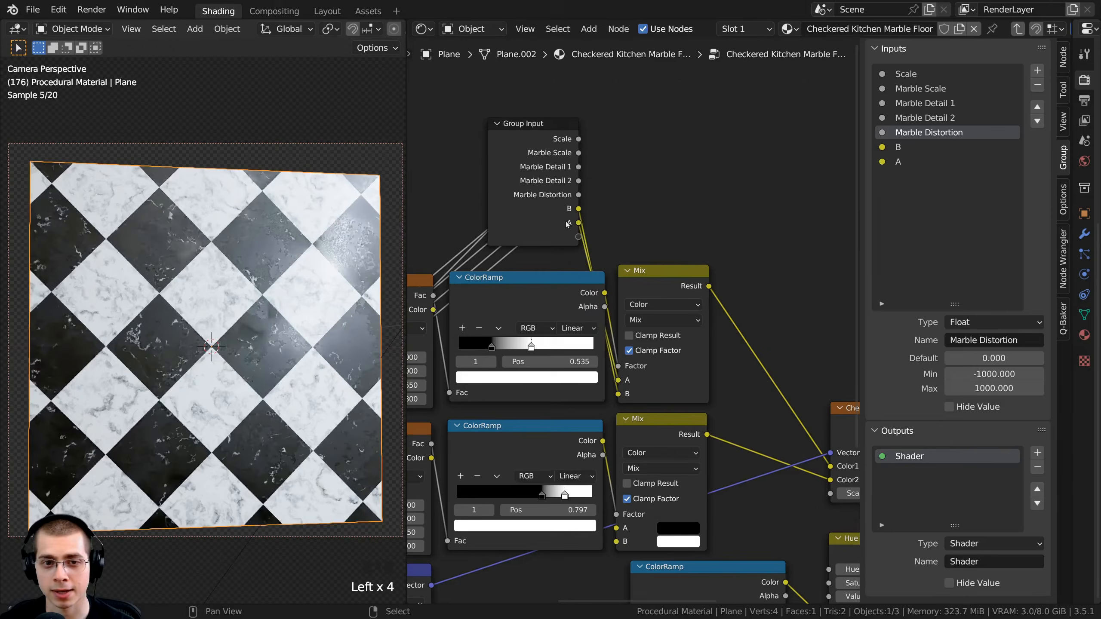
{"action": "left_click_drag", "start_coordinate": [487, 228], "coordinate": [483, 226]}
Rename the group's B input as Checker Color 1 and its A input as Marble Color 1.
{"action": "double_click", "coordinate": [900, 147]}
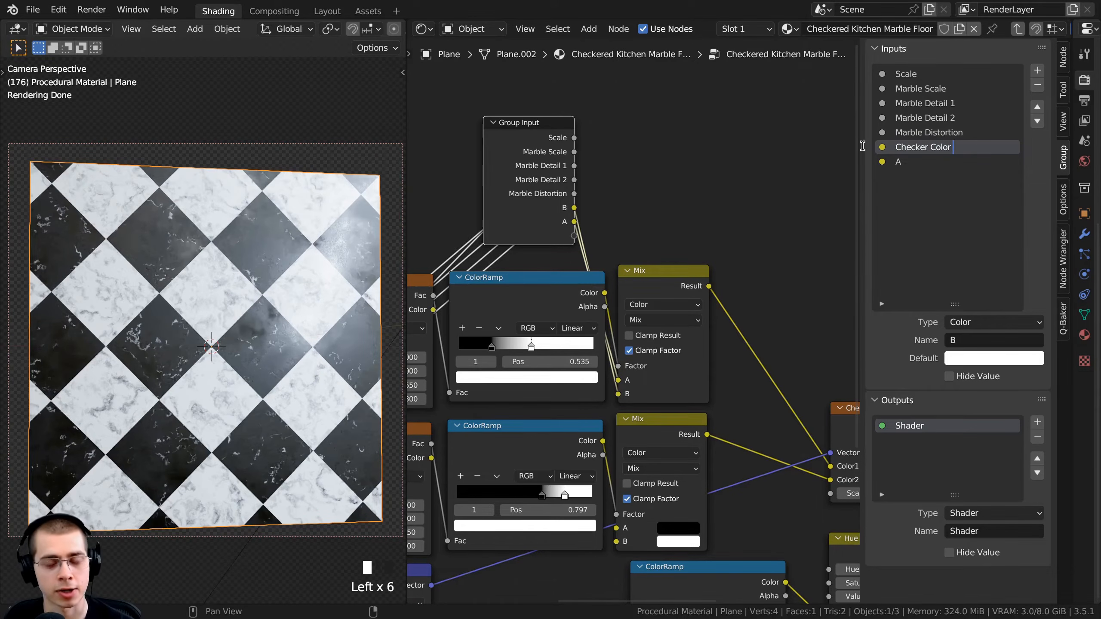
{"action": "key", "text": "Return"}
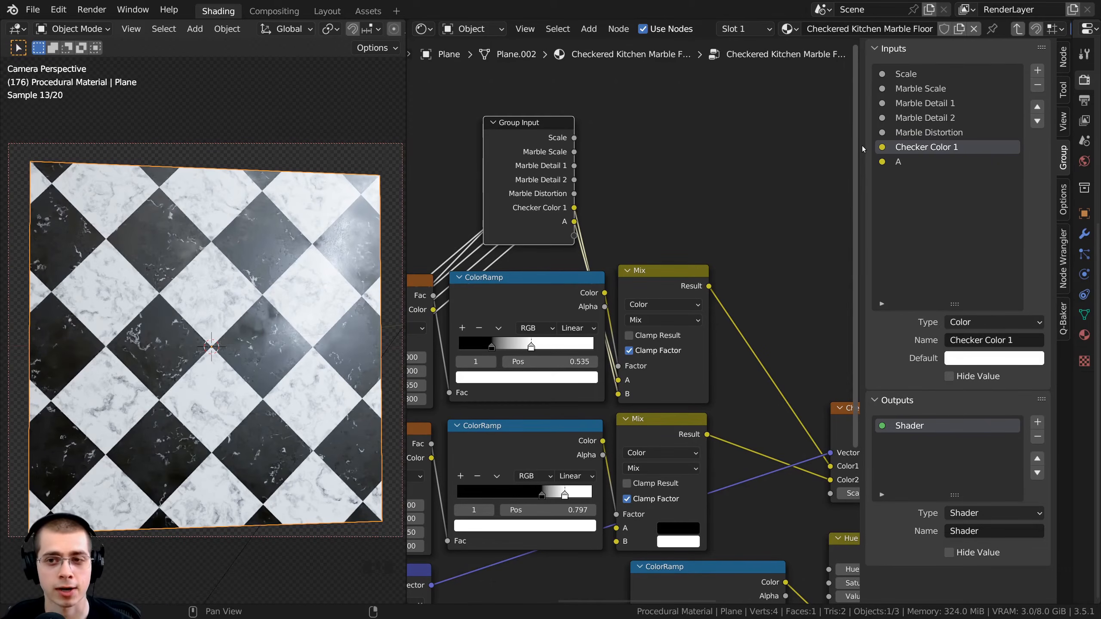
{"action": "double_click", "coordinate": [900, 161]}
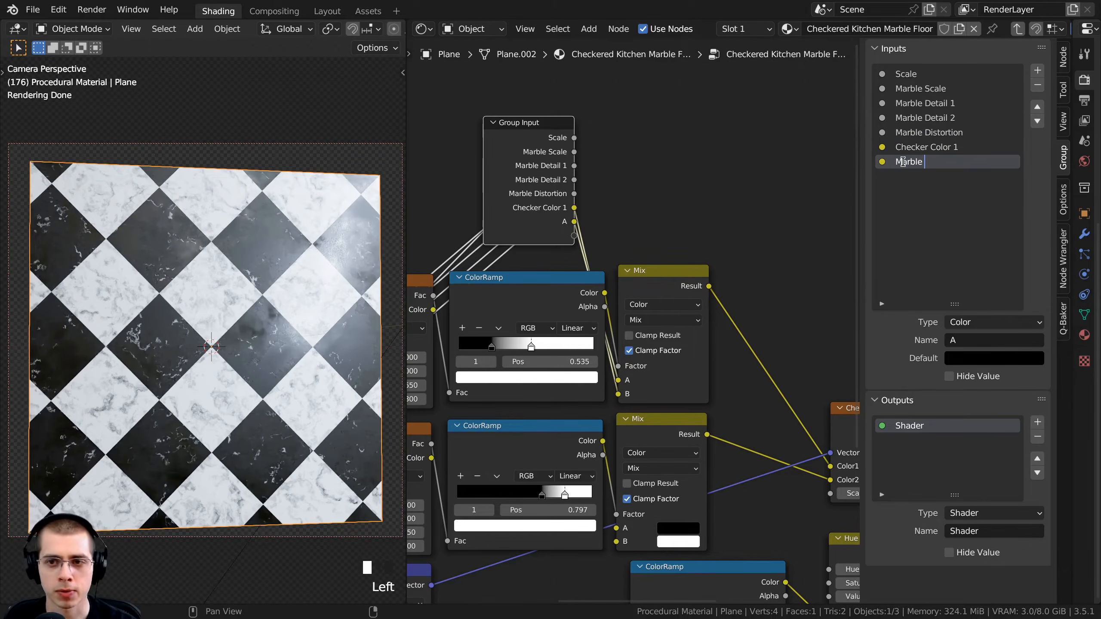
{"action": "type", "text": "Marble Color 1"}
{"action": "key", "text": "Return"}
Expose the lower Mix node's A and B colors as group inputs, in that order.
{"action": "middle_click_drag", "start_coordinate": [681, 170], "coordinate": [732, 147]}
{"action": "middle_click_drag", "start_coordinate": [678, 400], "coordinate": [684, 385]}
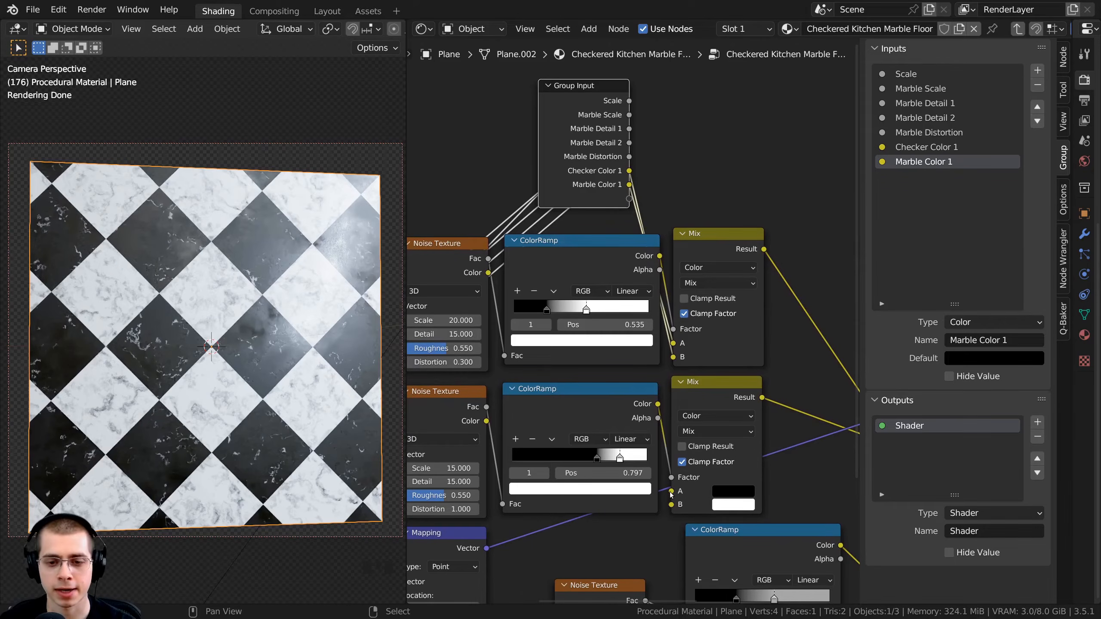
{"action": "left_click_drag", "start_coordinate": [670, 491], "coordinate": [548, 164]}
{"action": "left_click_drag", "start_coordinate": [671, 505], "coordinate": [570, 192]}
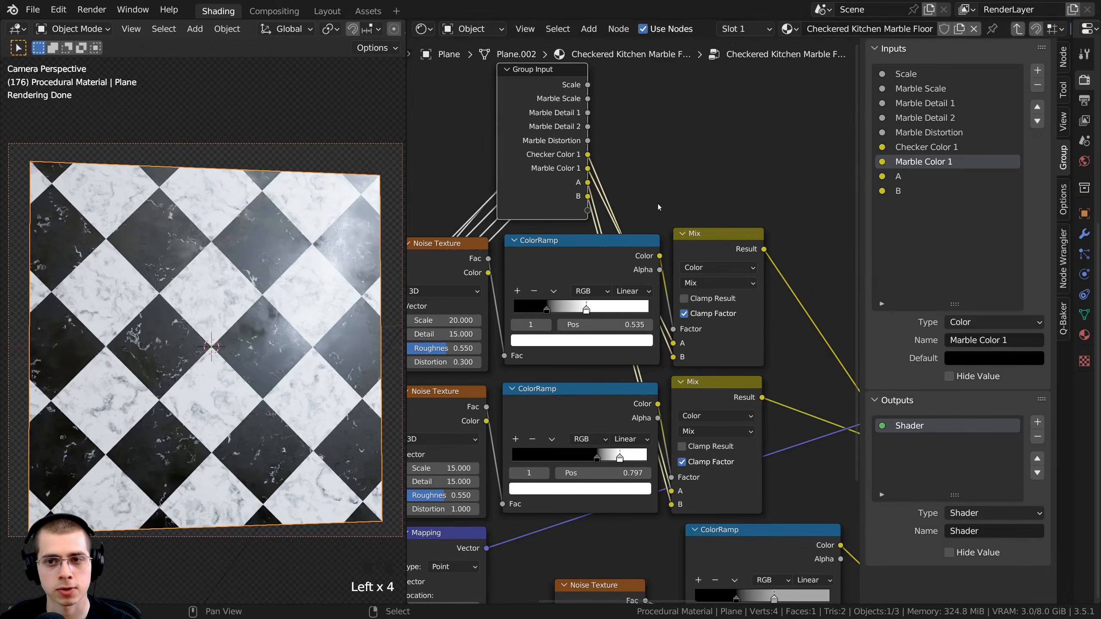
Rename the group's new A input as Checker Color 2 and its new B input as Marble Color 2.
{"action": "left_click", "coordinate": [899, 176]}
{"action": "double_click", "coordinate": [901, 176]}
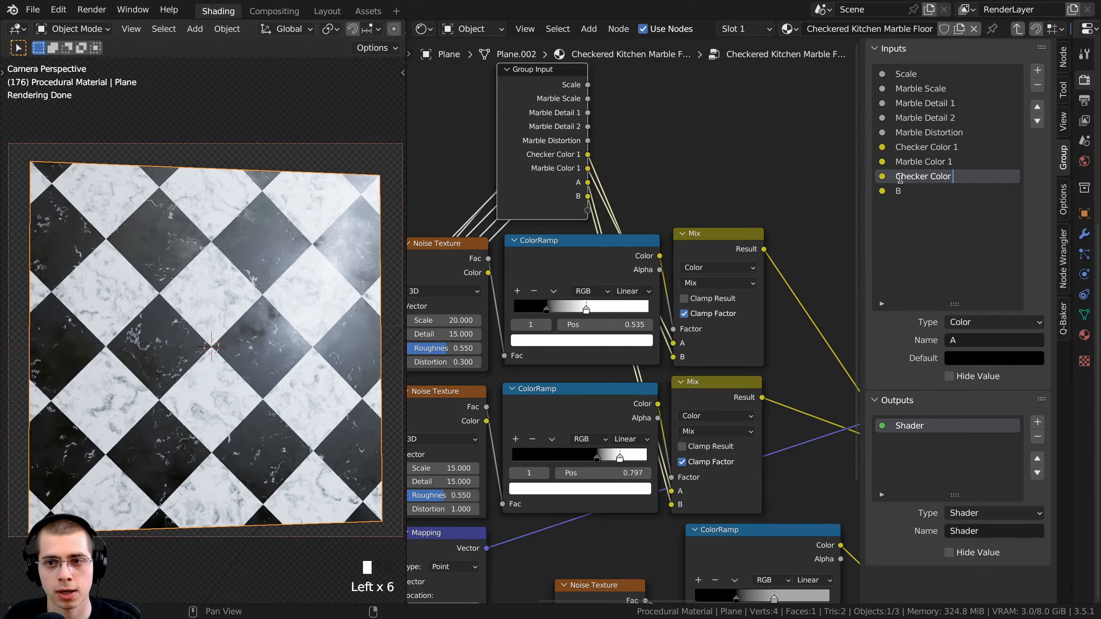
{"action": "type", "text": "Checker Color 2"}
{"action": "key", "text": "Return"}
{"action": "double_click", "coordinate": [901, 191]}
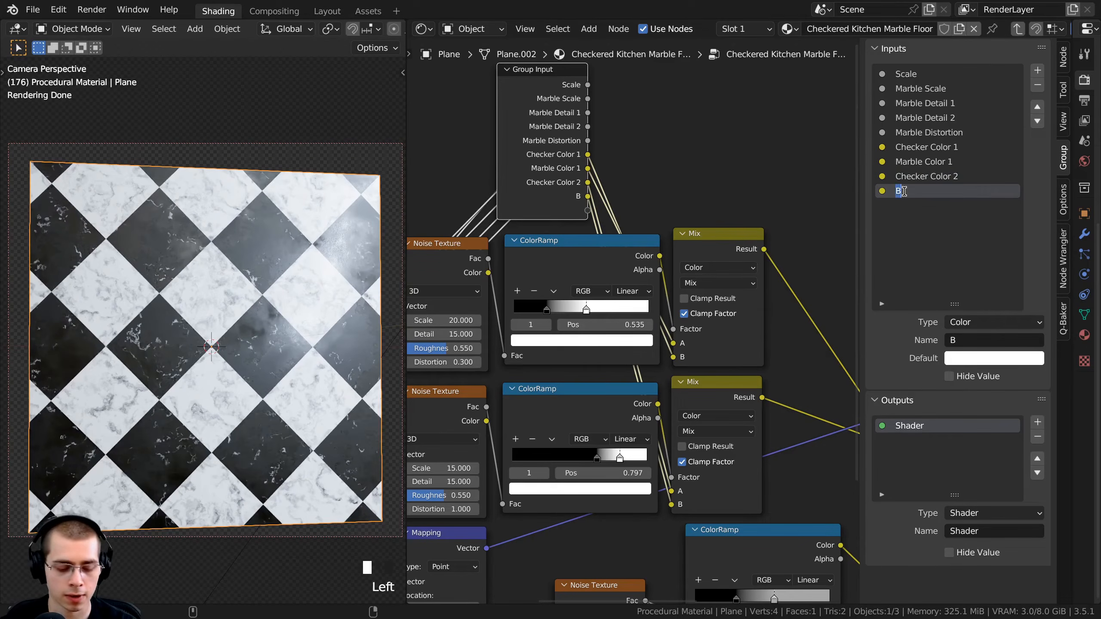
{"action": "type", "text": "Marble Color 2"}
{"action": "key", "text": "Return"}
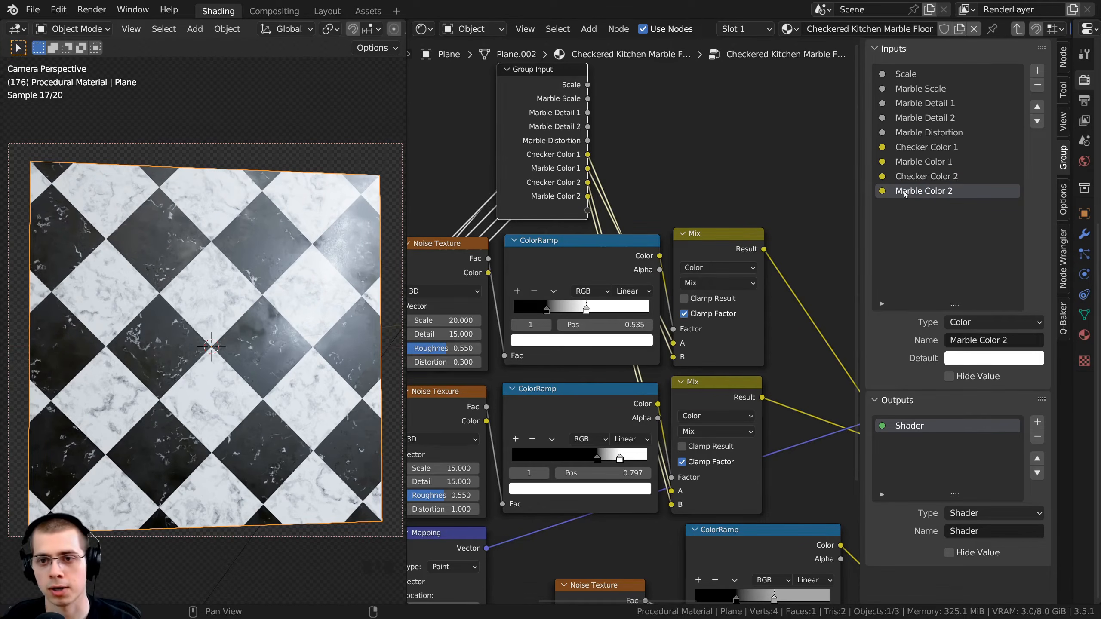
Leave the group to review its exposed inputs and examine the marble floor up close in the viewport.
{"action": "middle_click_drag", "start_coordinate": [636, 233], "coordinate": [638, 247]}
{"action": "scroll", "coordinate": [607, 238], "scroll_direction": "up", "scroll_amount": 5}
{"action": "middle_click_drag", "start_coordinate": [568, 230], "coordinate": [576, 226]}
{"action": "key", "text": "Tab"}
{"action": "middle_click_drag", "start_coordinate": [563, 323], "coordinate": [572, 299]}
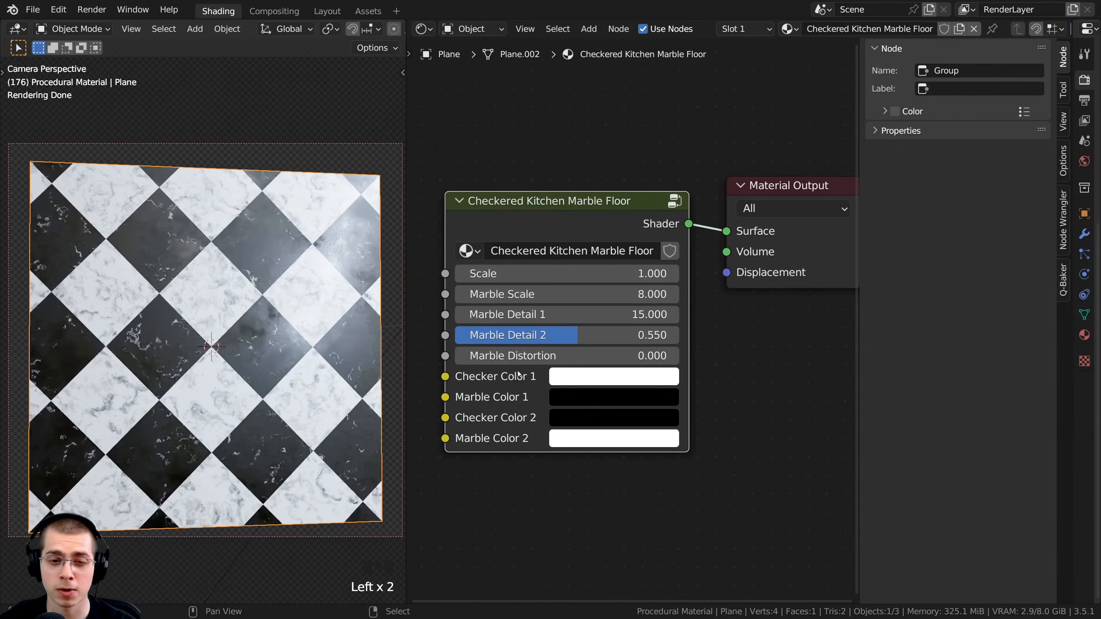
{"action": "scroll", "coordinate": [175, 345], "scroll_direction": "up", "scroll_amount": 4}
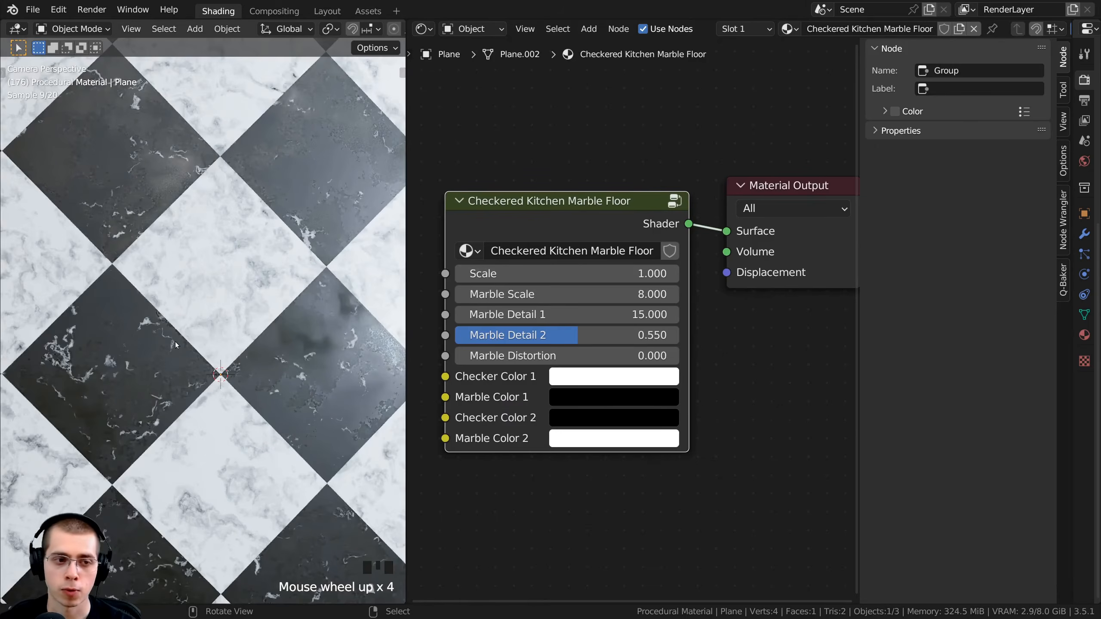
Inside the group, expose the Checker Texture's Scale as a new group input.
{"action": "middle_click_drag", "start_coordinate": [598, 236], "coordinate": [564, 163]}
{"action": "key", "text": "Tab"}
{"action": "scroll", "coordinate": [618, 237], "scroll_direction": "down", "scroll_amount": 3}
{"action": "right_click", "coordinate": [629, 217]}
{"action": "scroll", "coordinate": [564, 163], "scroll_direction": "up", "scroll_amount": 4}
{"action": "middle_click_drag", "start_coordinate": [710, 234], "coordinate": [565, 226]}
{"action": "scroll", "coordinate": [632, 229], "scroll_direction": "up", "scroll_amount": 2}
{"action": "left_click", "coordinate": [686, 223]}
{"action": "scroll", "coordinate": [649, 316], "scroll_direction": "down", "scroll_amount": 2}
{"action": "middle_click_drag", "start_coordinate": [649, 316], "coordinate": [706, 374]}
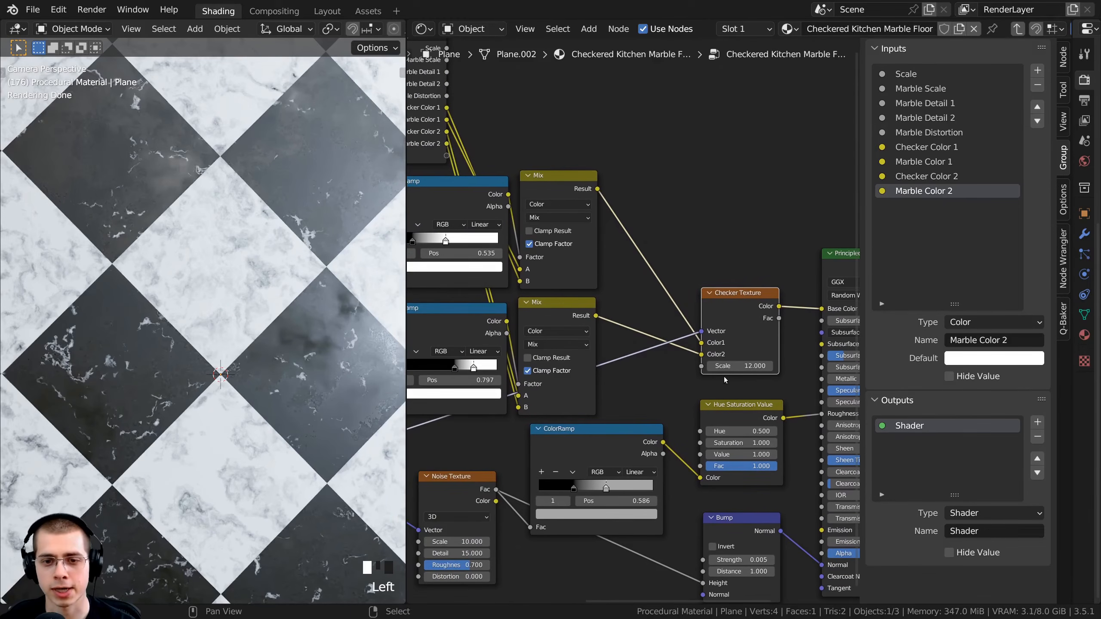
{"action": "left_click_drag", "start_coordinate": [701, 368], "coordinate": [595, 287]}
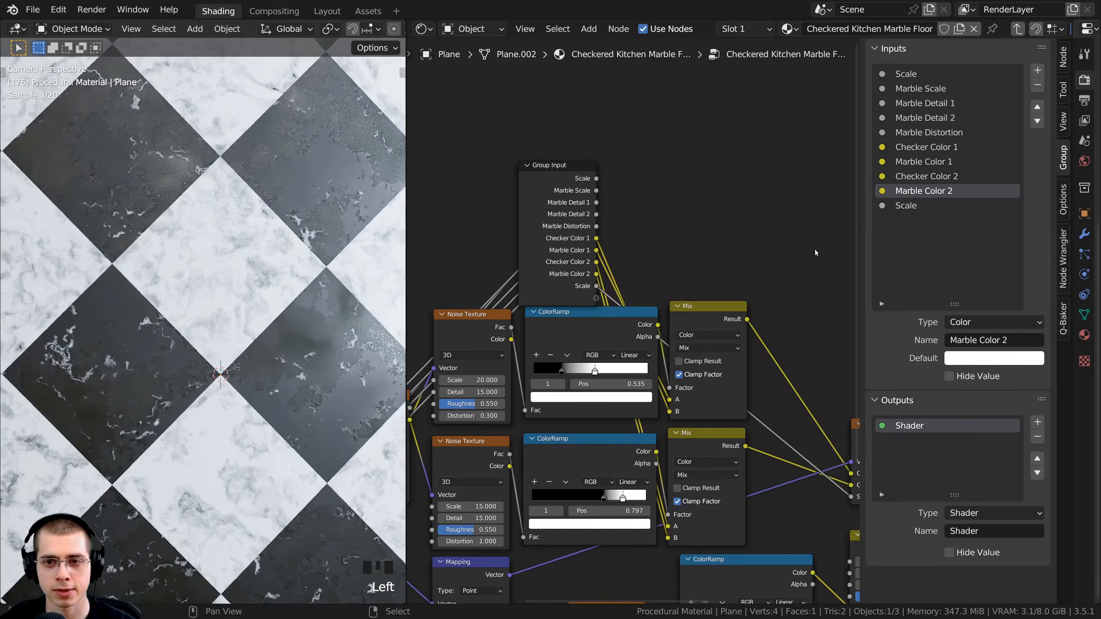
Rename the group's new Scale input from the Checker Texture as Checker Scale.
{"action": "double_click", "coordinate": [896, 205]}
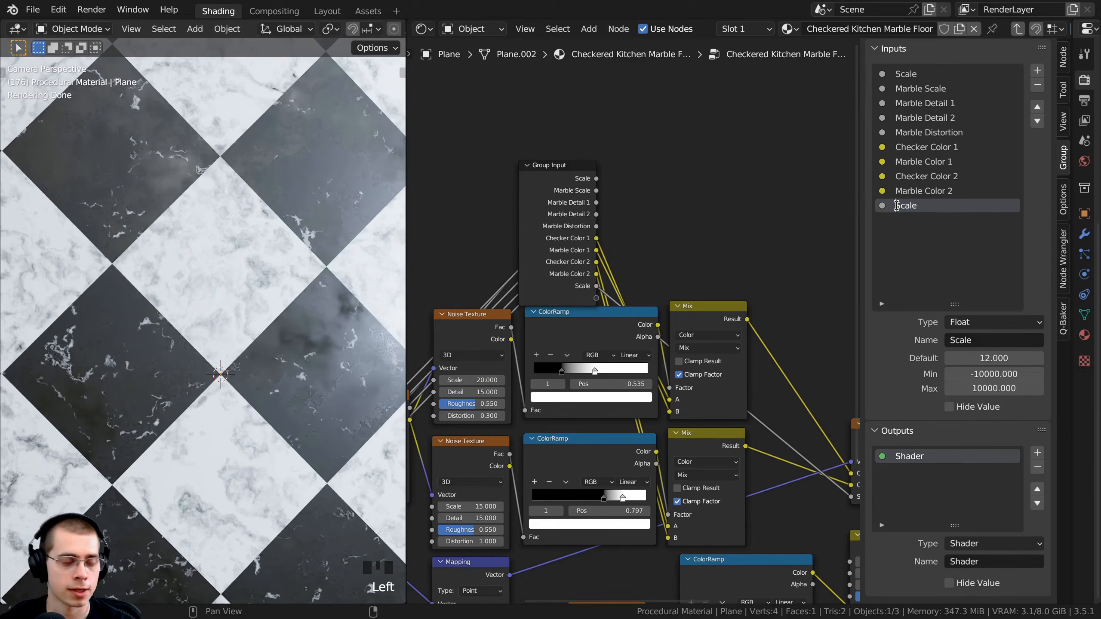
{"action": "type", "text": "Checker"}
{"action": "key", "text": "Return"}
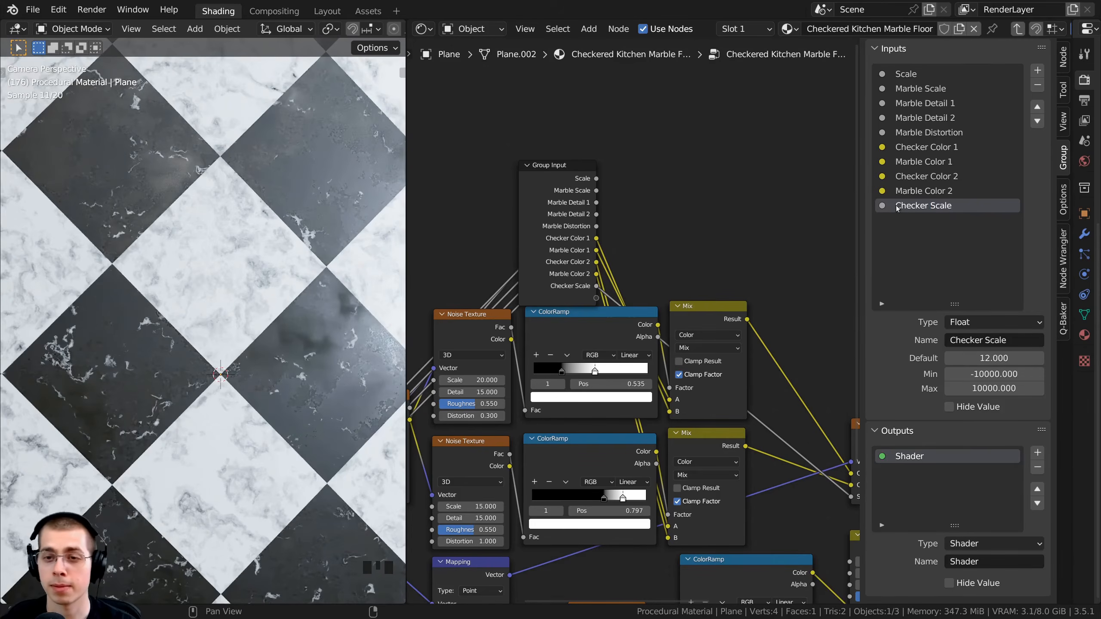
Move the Group Input node below the ColorRamp that feeds the Hue Saturation Value node, near the Bump node.
{"action": "scroll", "coordinate": [654, 287], "scroll_direction": "down", "scroll_amount": 3}
{"action": "scroll", "coordinate": [632, 258], "scroll_direction": "down", "scroll_amount": 1}
{"action": "middle_click_drag", "start_coordinate": [632, 258], "coordinate": [663, 224]}
{"action": "right_click", "coordinate": [579, 193]}
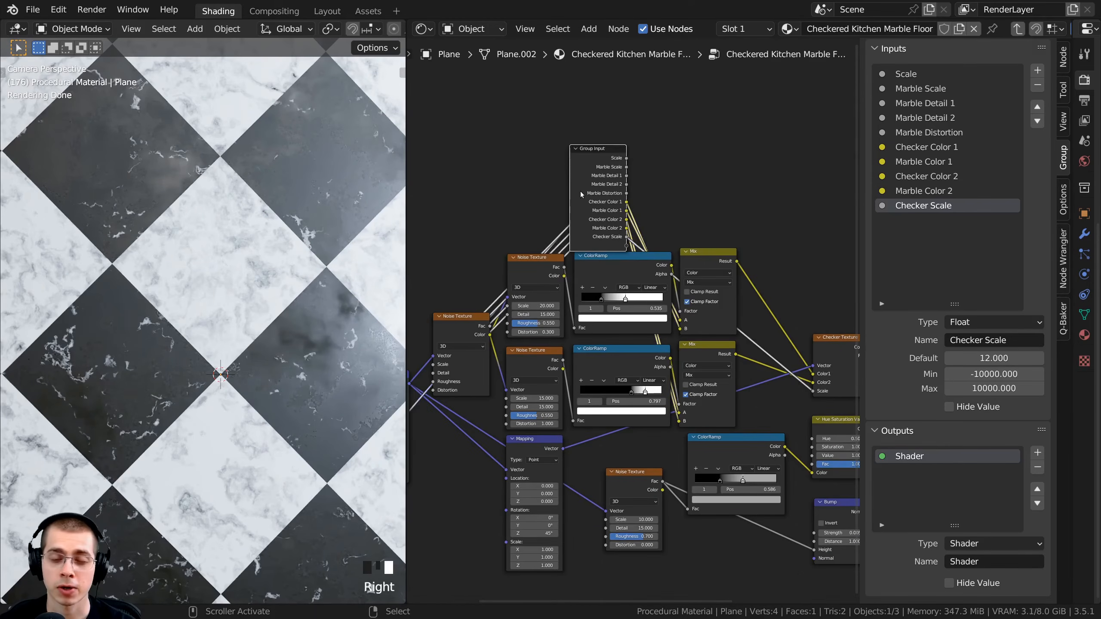
{"action": "middle_click_drag", "start_coordinate": [599, 203], "coordinate": [564, 129]}
{"action": "right_click_drag", "start_coordinate": [563, 126], "coordinate": [671, 511]}
{"action": "scroll", "coordinate": [597, 361], "scroll_direction": "up", "scroll_amount": 3}
{"action": "middle_click_drag", "start_coordinate": [597, 361], "coordinate": [594, 347]}
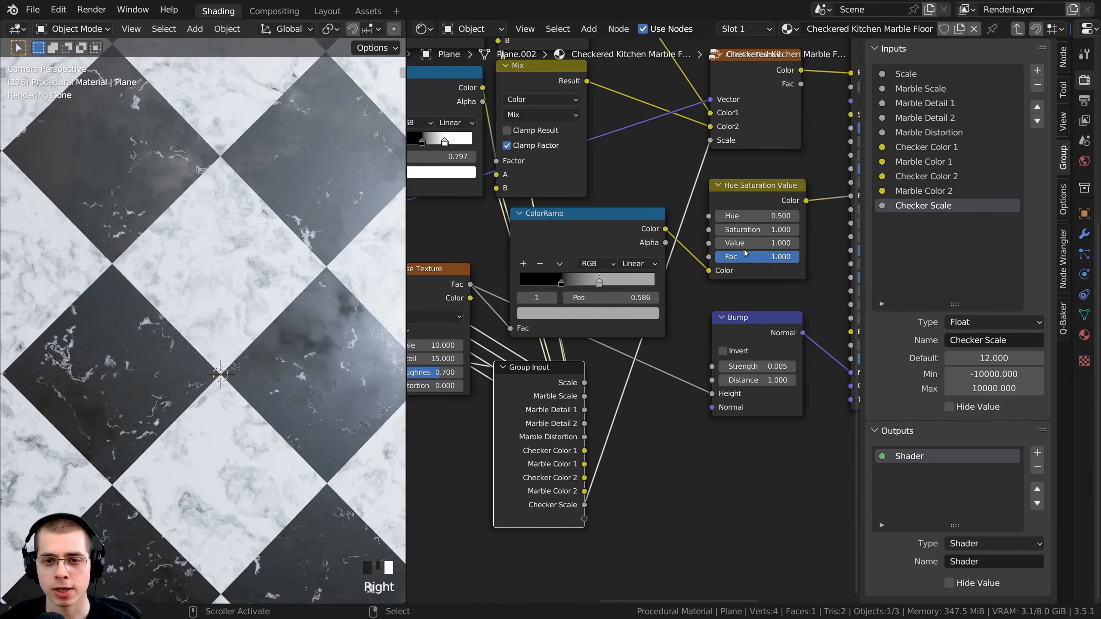
Try a Value of 2 on the Hue Saturation Value node to test its effect on the floor's glossiness.
{"action": "double_click", "coordinate": [756, 243]}
{"action": "type", "text": "2"}
{"action": "key", "text": "Return"}
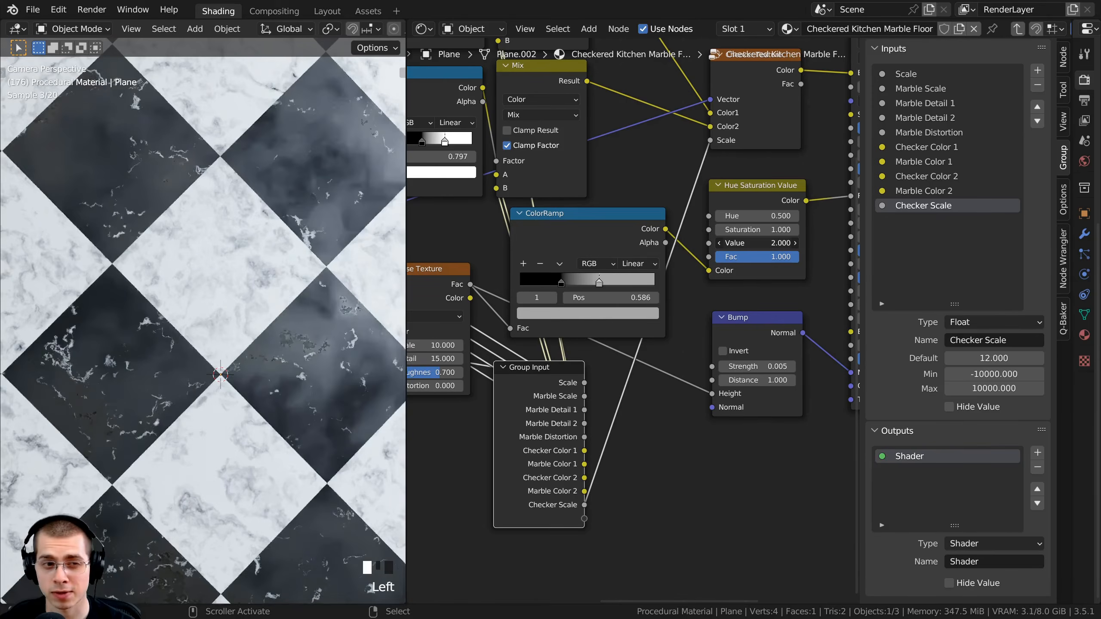
{"action": "left_click_drag", "start_coordinate": [756, 243], "coordinate": [719, 243]}
{"action": "right_click", "coordinate": [756, 243]}
Expose the Hue Saturation Value node's Value as a new group input and rename it Roughness.
{"action": "scroll", "coordinate": [707, 248], "scroll_direction": "up", "scroll_amount": 1}
{"action": "middle_click_drag", "start_coordinate": [707, 248], "coordinate": [709, 224]}
{"action": "left_click_drag", "start_coordinate": [710, 219], "coordinate": [575, 516]}
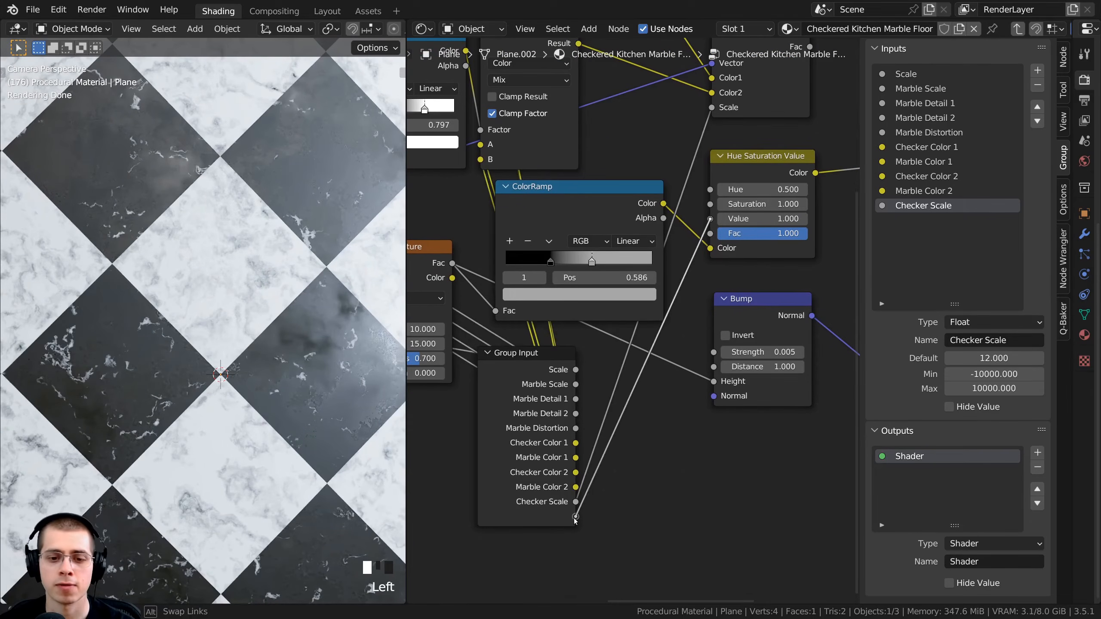
{"action": "double_click", "coordinate": [902, 221]}
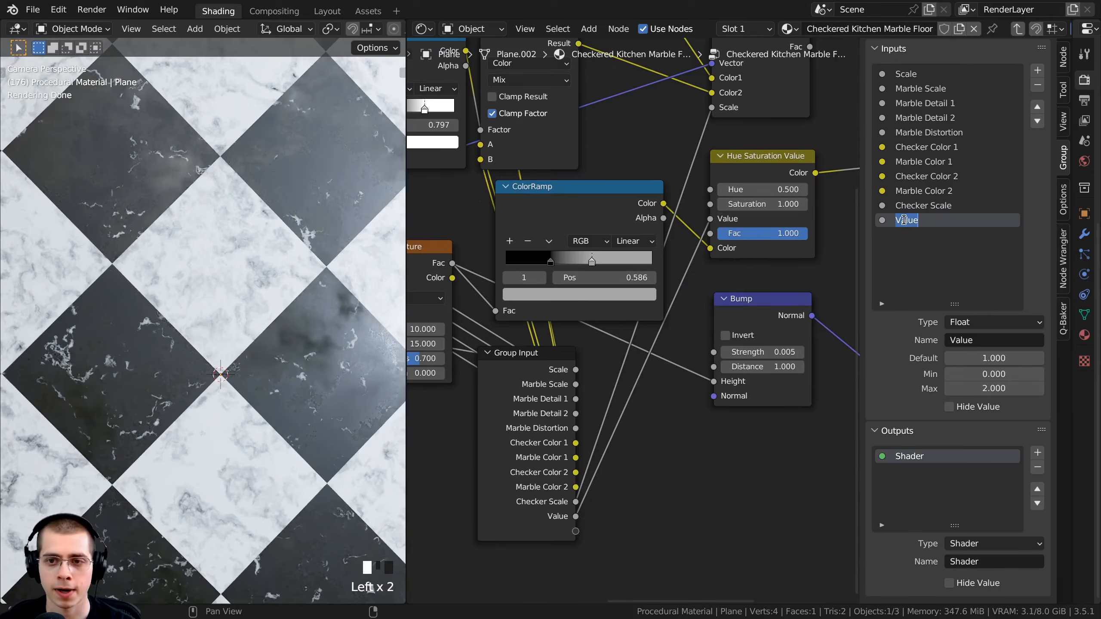
{"action": "type", "text": "Roughness"}
Expose the Bump node's Strength as a new group input and rename it Bump Strength.
{"action": "middle_click_drag", "start_coordinate": [704, 346], "coordinate": [696, 337]}
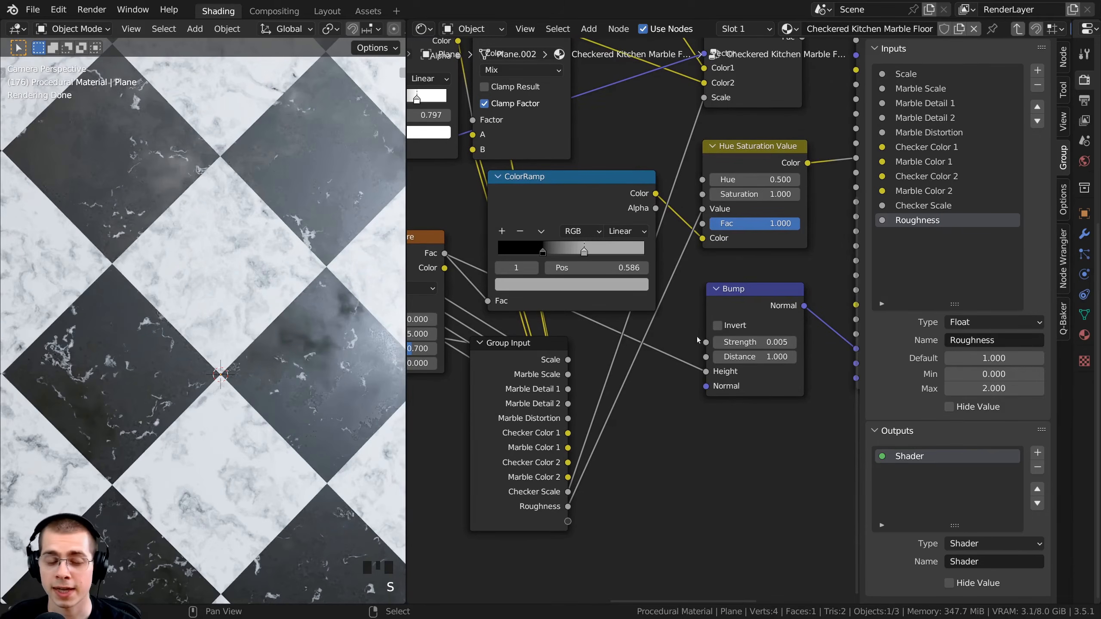
{"action": "left_click", "coordinate": [753, 309]}
{"action": "left_click_drag", "start_coordinate": [705, 342], "coordinate": [568, 521]}
{"action": "left_click", "coordinate": [895, 236]}
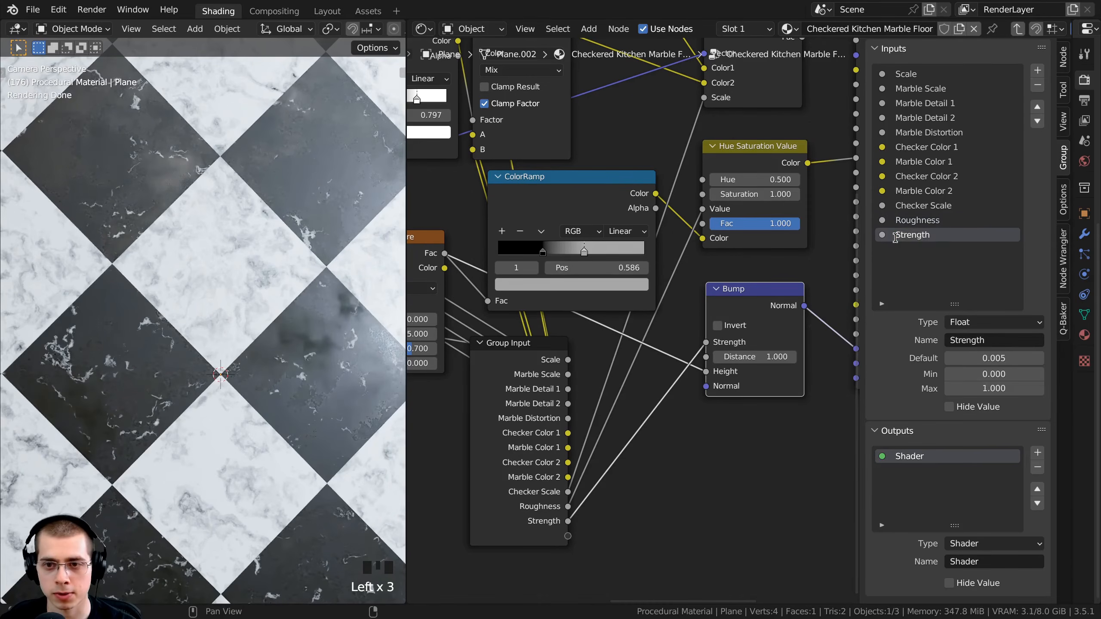
{"action": "type", "text": "Bump"}
{"action": "key", "text": "Return"}
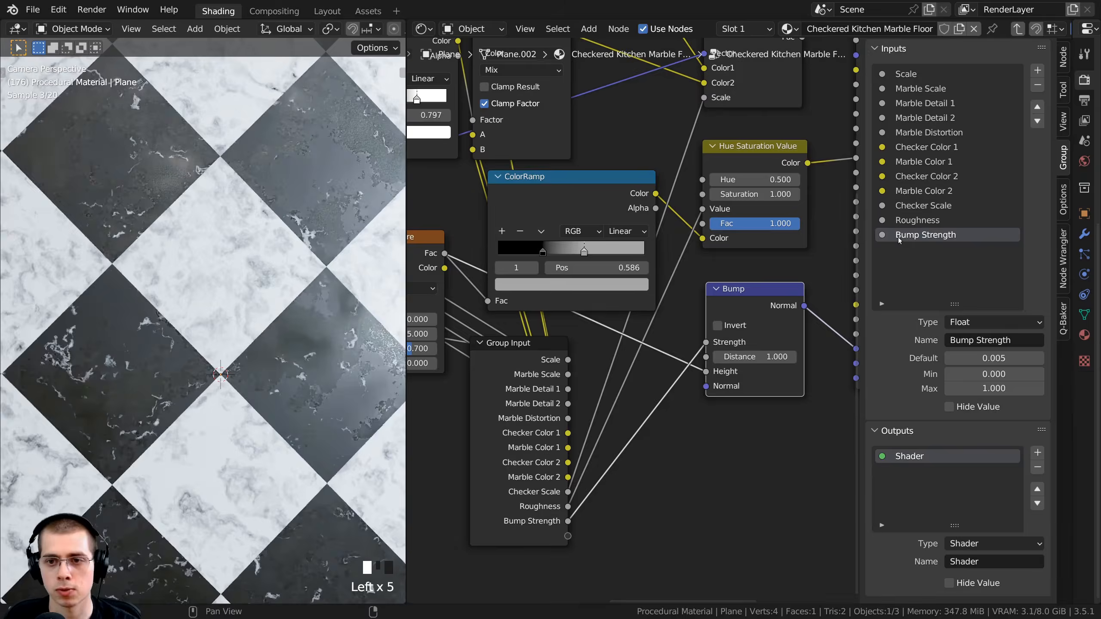
Move the Group Input node back towards the start of the node tree, beside the checker's Mapping node.
{"action": "scroll", "coordinate": [614, 361], "scroll_direction": "down", "scroll_amount": 4}
{"action": "middle_click_drag", "start_coordinate": [614, 361], "coordinate": [739, 354]}
{"action": "scroll", "coordinate": [659, 366], "scroll_direction": "down", "scroll_amount": 1}
{"action": "scroll", "coordinate": [202, 322], "scroll_direction": "down", "scroll_amount": 4}
{"action": "right_click", "coordinate": [663, 377]}
{"action": "scroll", "coordinate": [739, 354], "scroll_direction": "down", "scroll_amount": 1}
{"action": "right_click_drag", "start_coordinate": [738, 354], "coordinate": [447, 319]}
{"action": "middle_click_drag", "start_coordinate": [484, 320], "coordinate": [665, 349]}
{"action": "scroll", "coordinate": [667, 349], "scroll_direction": "up", "scroll_amount": 3}
{"action": "right_click_drag", "start_coordinate": [626, 329], "coordinate": [614, 306]}
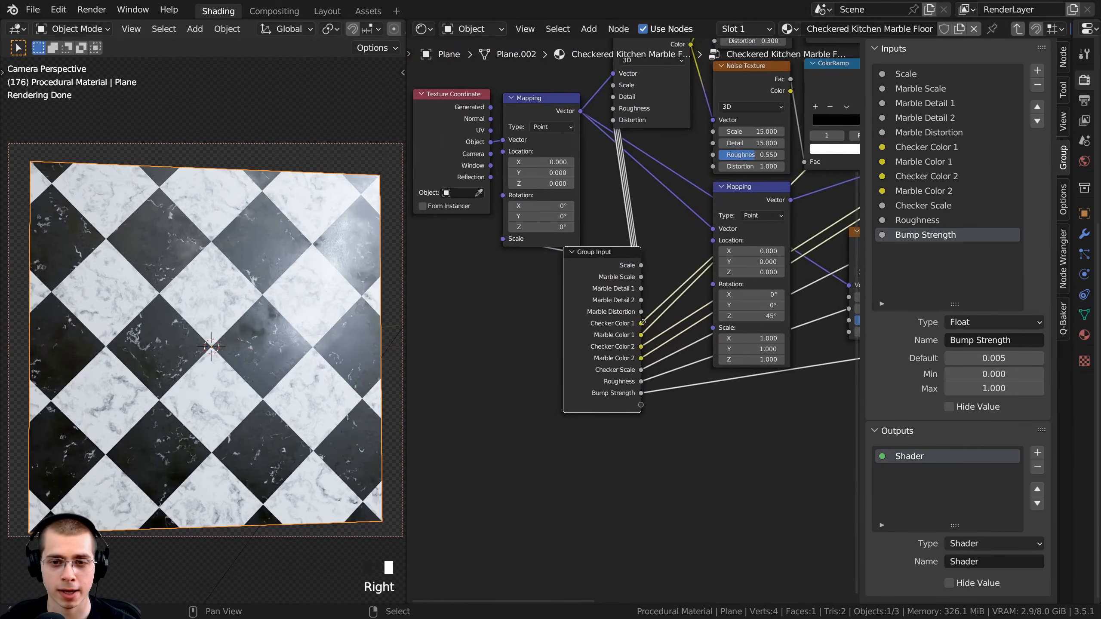
Expose the Rotation of the checker's Mapping node as a new group input and rename it Checker Rotation.
{"action": "middle_click_drag", "start_coordinate": [741, 202], "coordinate": [688, 165]}
{"action": "scroll", "coordinate": [687, 165], "scroll_direction": "up", "scroll_amount": 1}
{"action": "left_click", "coordinate": [685, 154]}
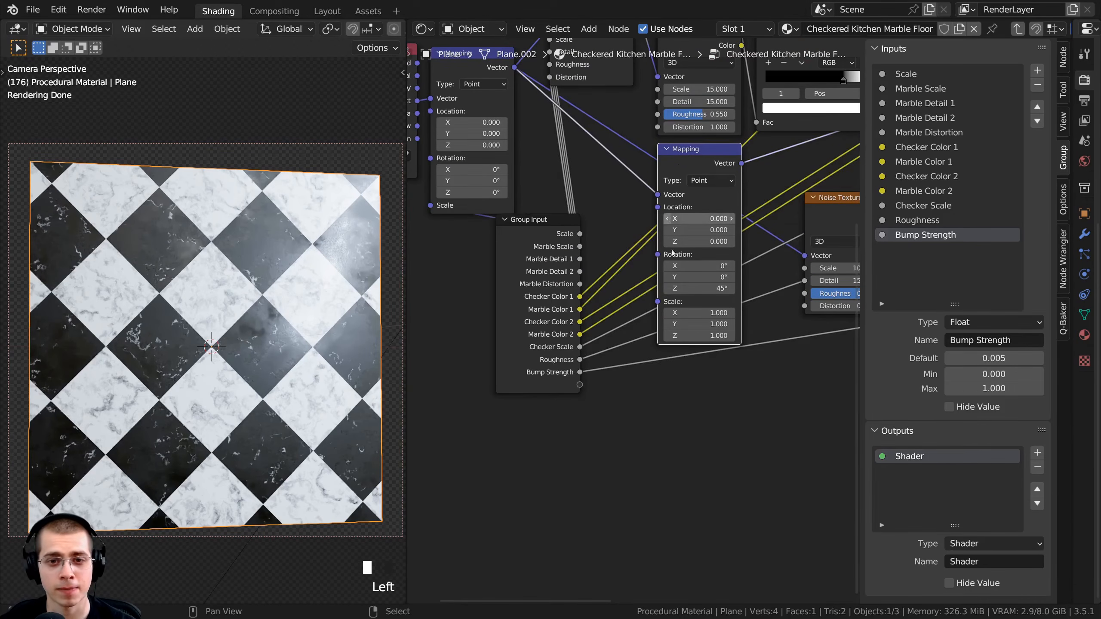
{"action": "left_click_drag", "start_coordinate": [657, 256], "coordinate": [600, 284]}
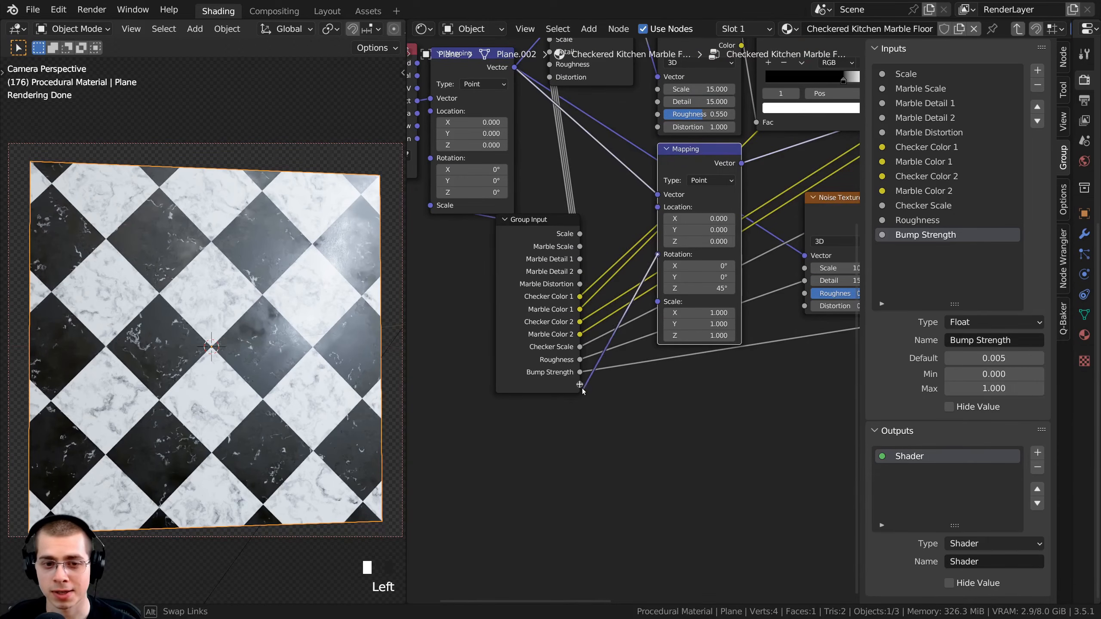
{"action": "left_click_drag", "start_coordinate": [581, 388], "coordinate": [579, 384]}
{"action": "double_click", "coordinate": [894, 249]}
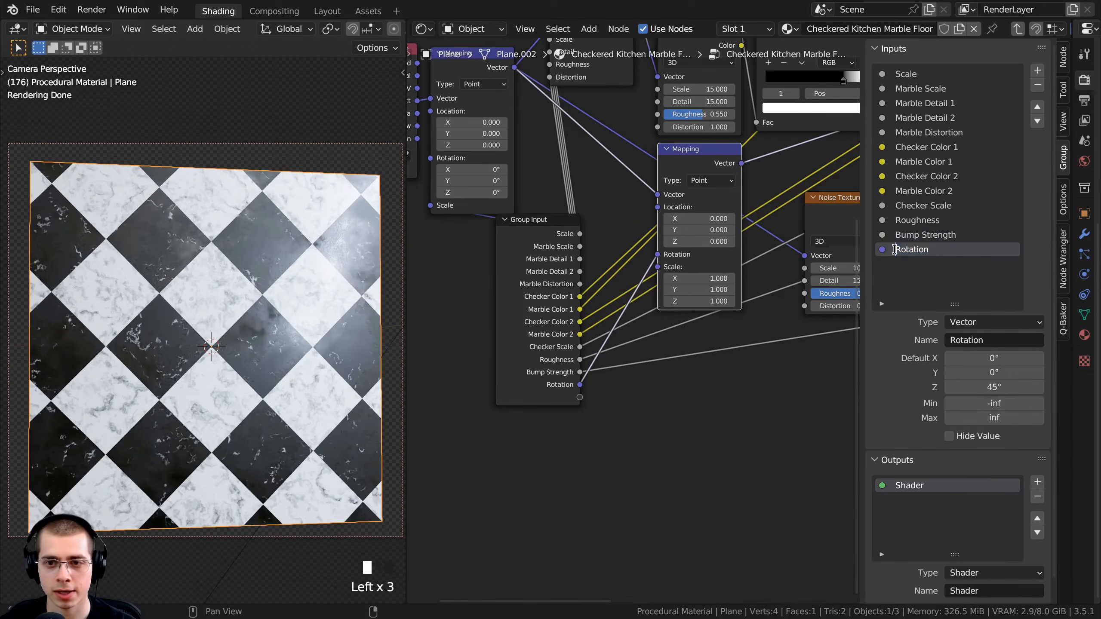
{"action": "key", "text": "Return"}
Move the Group Input node directly below the Texture Coordinate node at the start of the node tree.
{"action": "scroll", "coordinate": [673, 313], "scroll_direction": "down", "scroll_amount": 2}
{"action": "middle_click_drag", "start_coordinate": [672, 315], "coordinate": [760, 302]}
{"action": "right_click_drag", "start_coordinate": [631, 293], "coordinate": [482, 268]}
{"action": "middle_click_drag", "start_coordinate": [554, 266], "coordinate": [537, 295]}
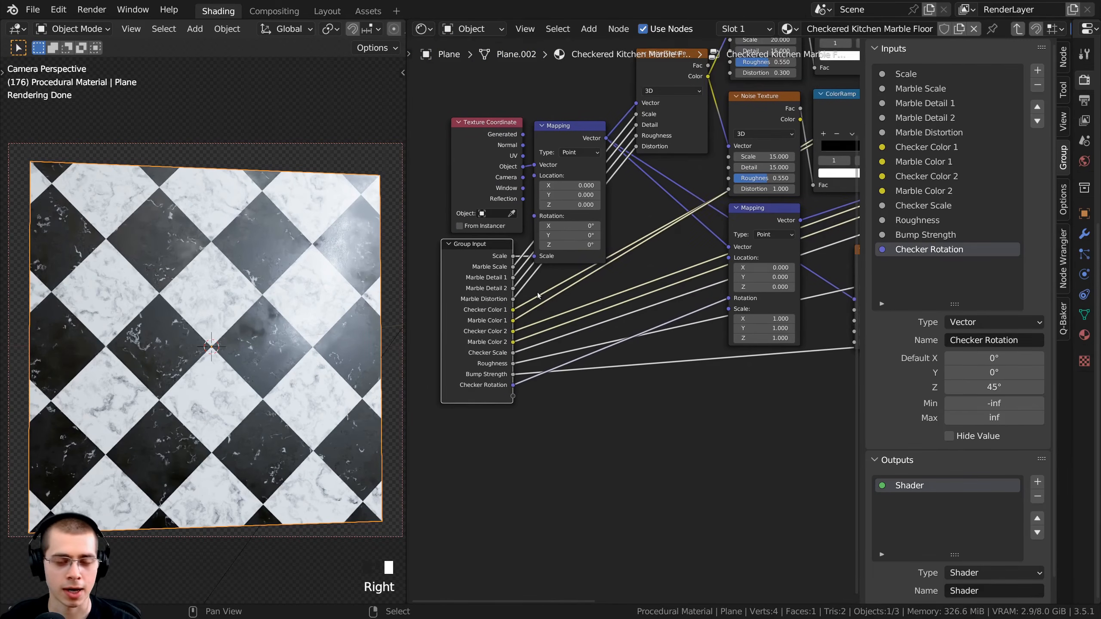
Leave the Checkered Kitchen Marble Floor group and hide the node editor's sidebar.
{"action": "key", "text": "Tab"}
{"action": "scroll", "coordinate": [680, 303], "scroll_direction": "up", "scroll_amount": 1}
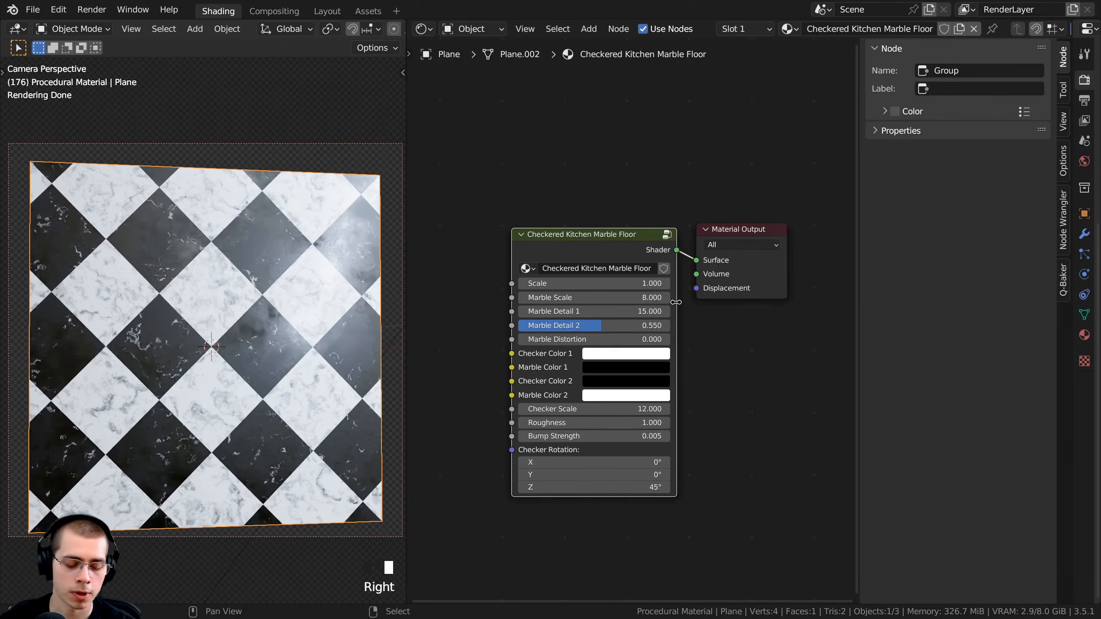
{"action": "key", "text": "n"}
{"action": "middle_click_drag", "start_coordinate": [676, 243], "coordinate": [696, 245]}
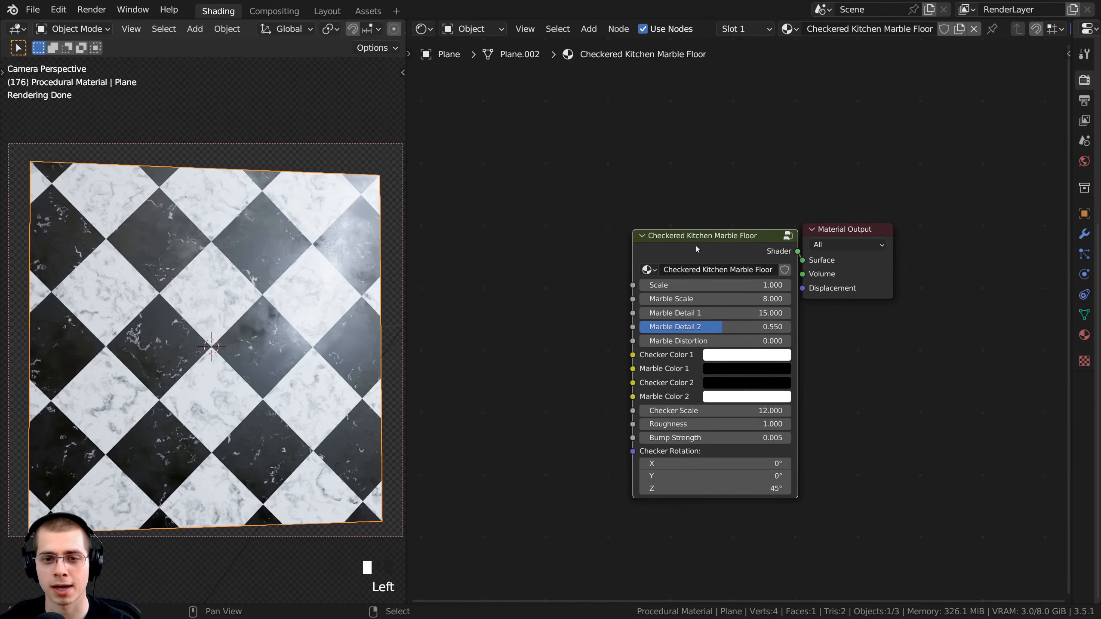
{"action": "scroll", "coordinate": [685, 238], "scroll_direction": "up", "scroll_amount": 4}
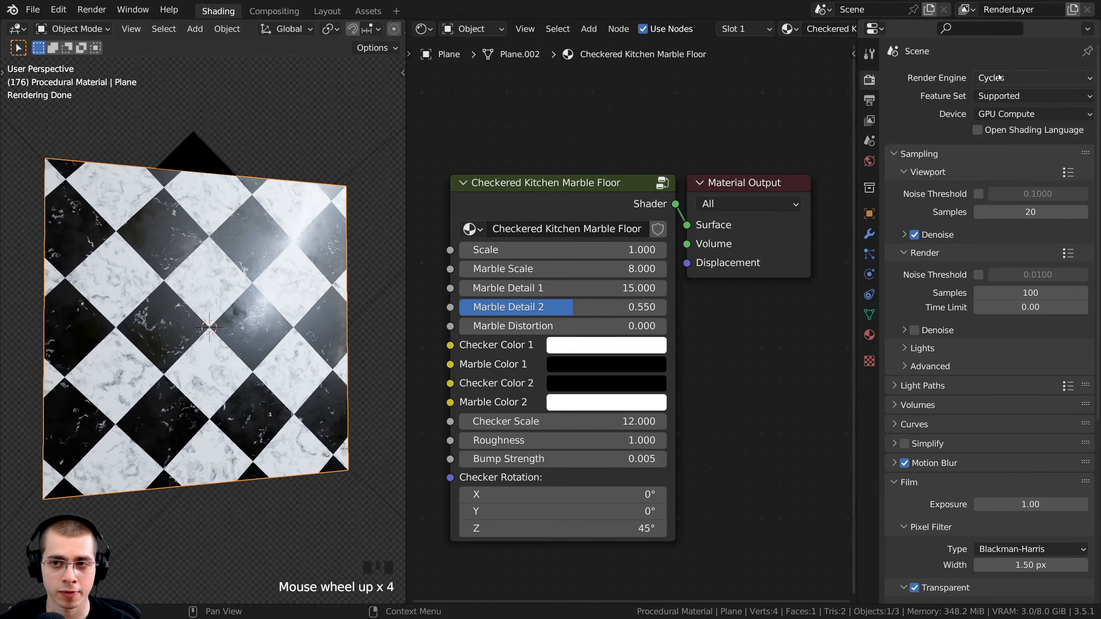
Switch the render engine to Eevee and narrow the properties editor to make room for the node editor.
{"action": "left_click", "coordinate": [998, 77]}
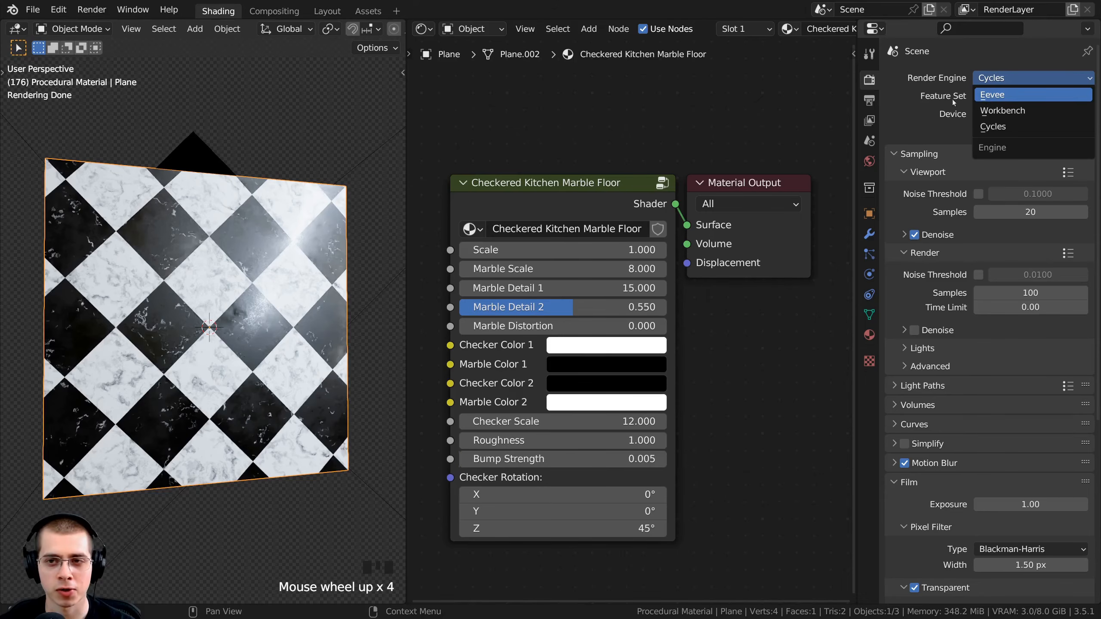
{"action": "left_click", "coordinate": [984, 96]}
{"action": "left_click_drag", "start_coordinate": [854, 106], "coordinate": [1066, 126]}
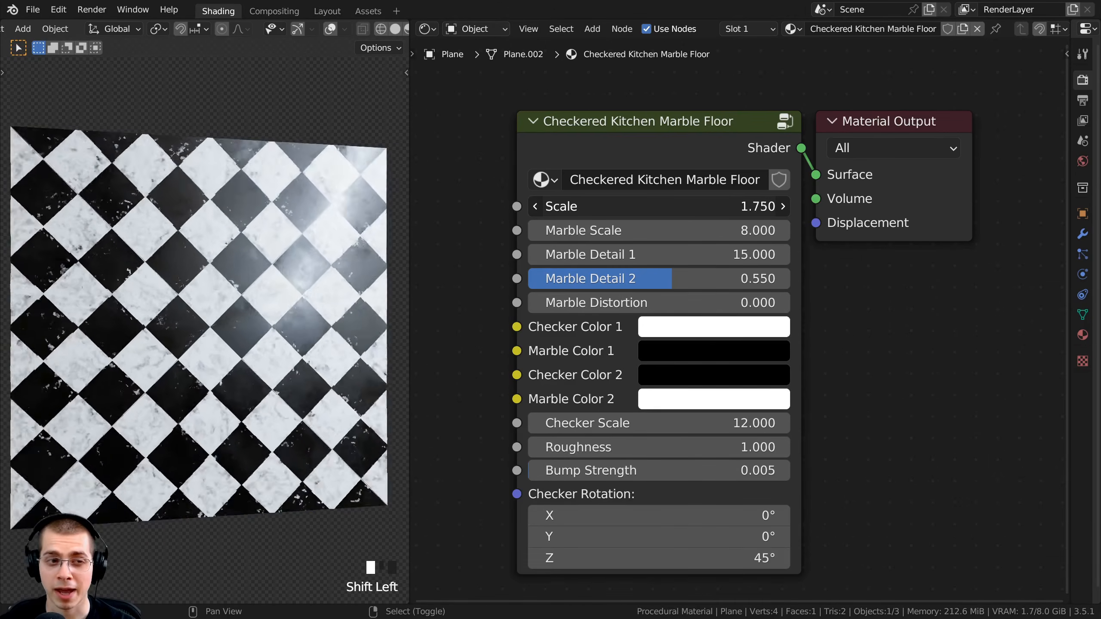
Try out different values for the group's Scale, Marble Scale, Marble Detail 1, Marble Detail 2 and Marble Distortion, cancelling each change.
{"action": "left_click_drag", "start_coordinate": [702, 206], "coordinate": [589, 303], "text": "shift"}
{"action": "right_click", "coordinate": [618, 208]}
{"action": "right_click", "coordinate": [611, 230]}
{"action": "right_click", "coordinate": [616, 255]}
{"action": "right_click", "coordinate": [597, 278]}
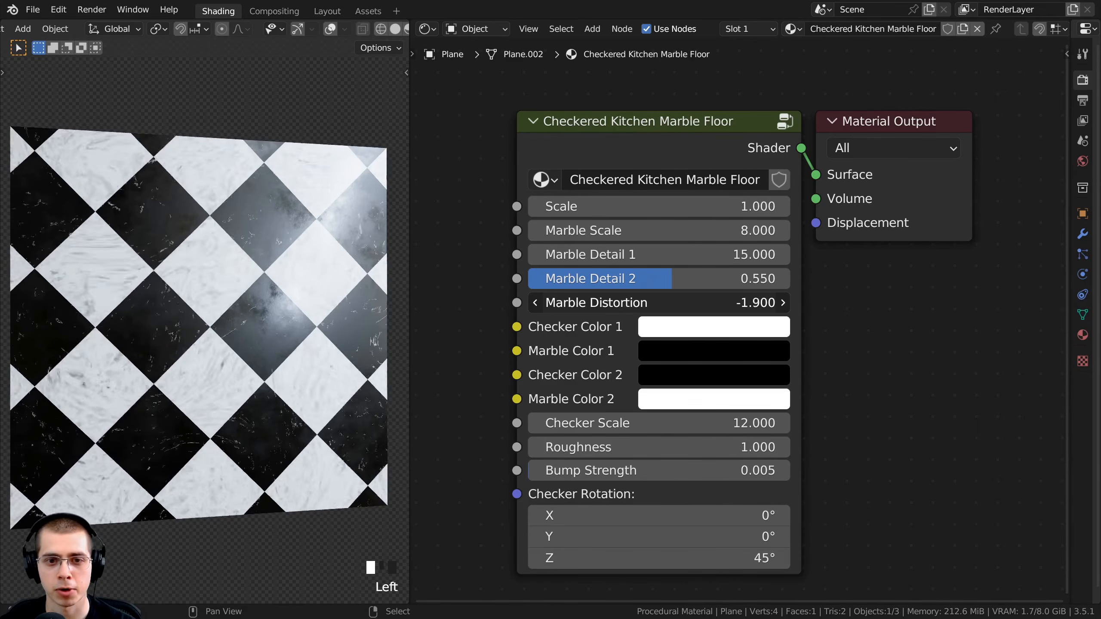
{"action": "right_click", "coordinate": [589, 303]}
Try out other brightness levels for both checker colors and both marble colors, returning each to its original black or white.
{"action": "left_click", "coordinate": [687, 327]}
{"action": "left_click_drag", "start_coordinate": [831, 43], "coordinate": [824, 18]}
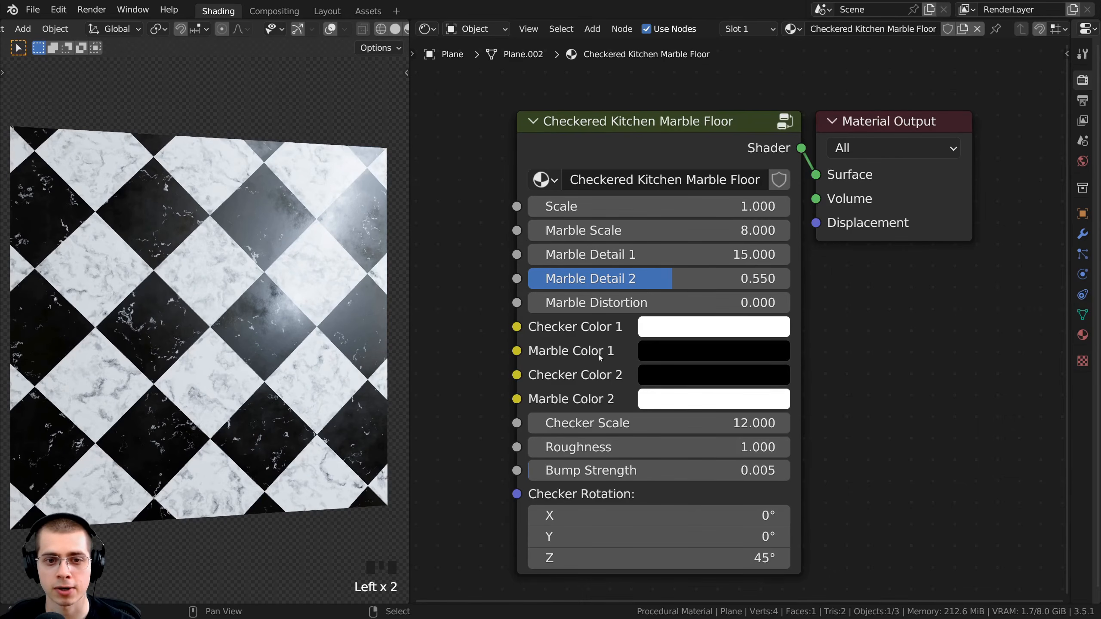
{"action": "left_click", "coordinate": [655, 352]}
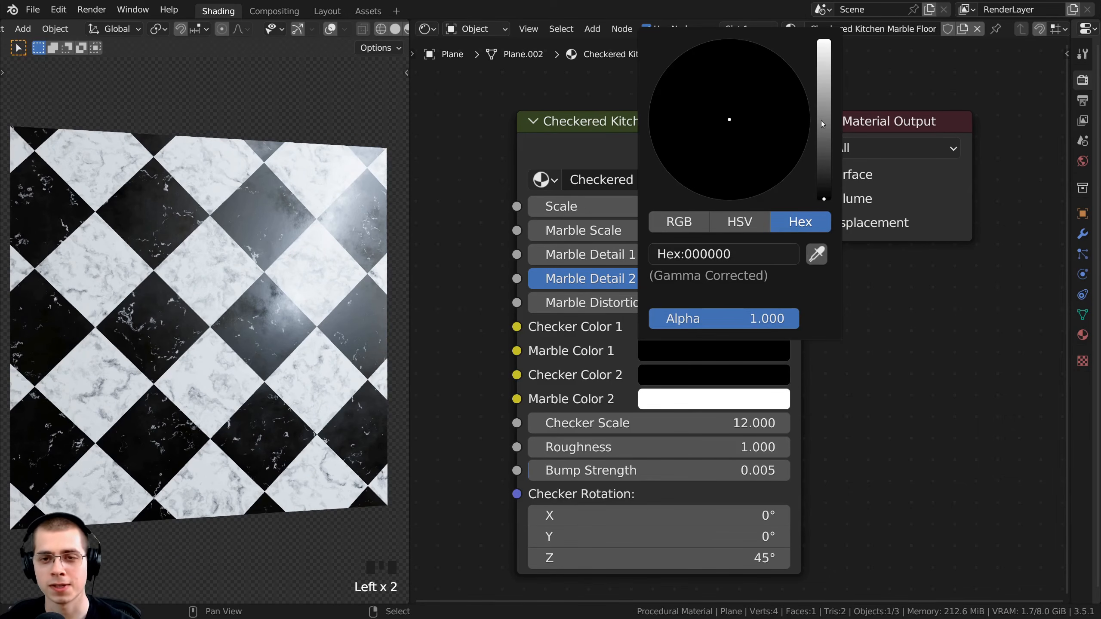
{"action": "left_click_drag", "start_coordinate": [822, 138], "coordinate": [823, 200]}
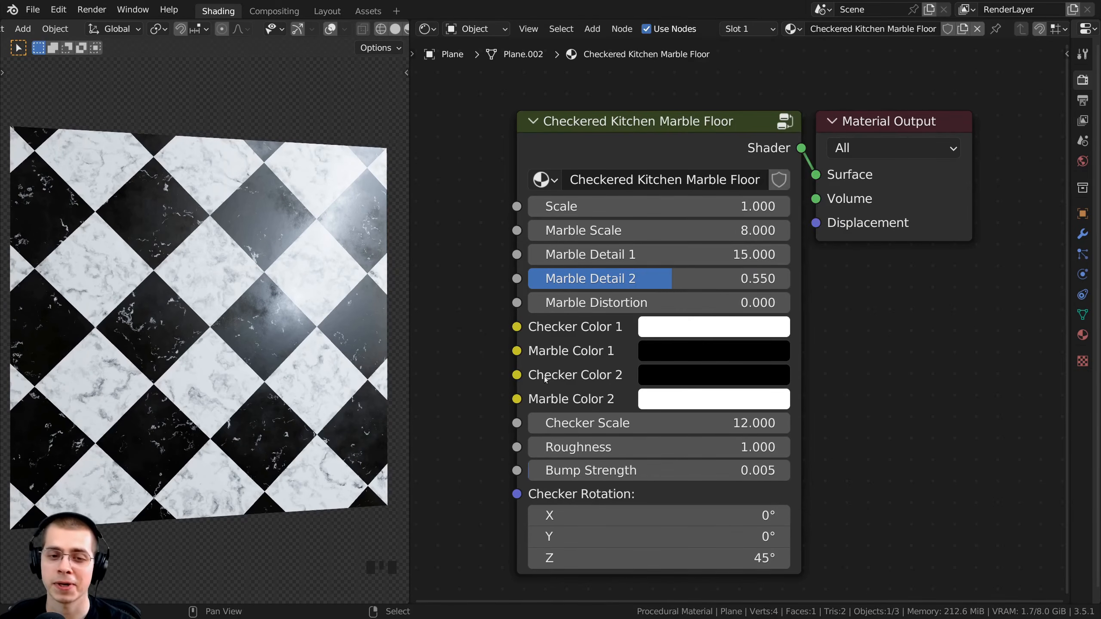
{"action": "left_click", "coordinate": [673, 377]}
{"action": "mouse_move", "coordinate": [823, 208]}
{"action": "left_mouse_down"}
{"action": "mouse_move", "coordinate": [823, 135]}
{"action": "mouse_move", "coordinate": [823, 221]}
{"action": "left_mouse_up"}
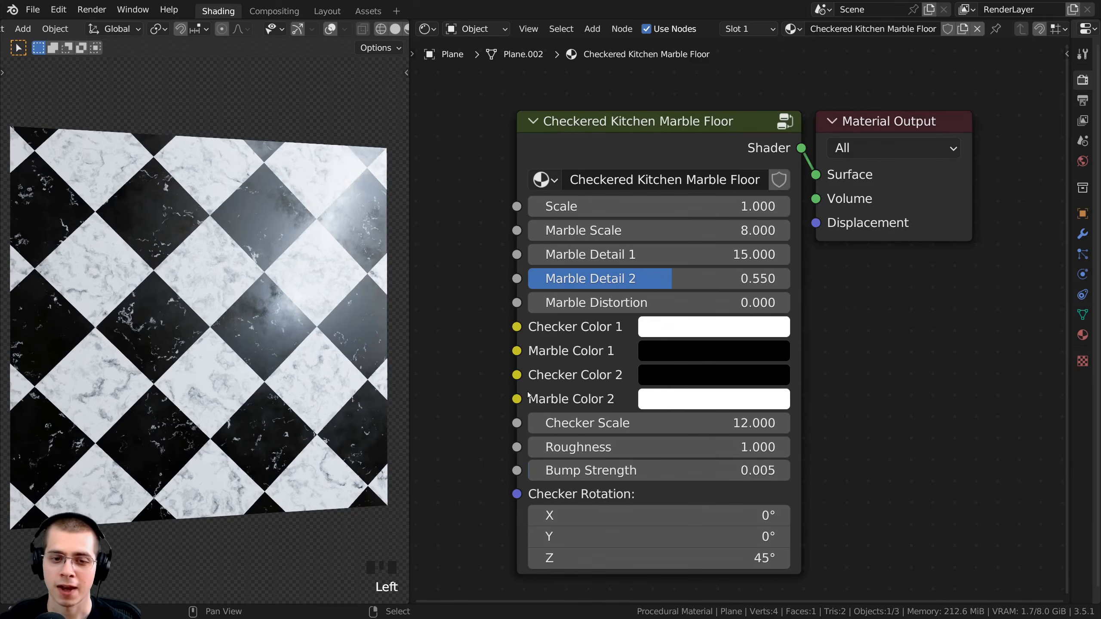
{"action": "left_click", "coordinate": [679, 404]}
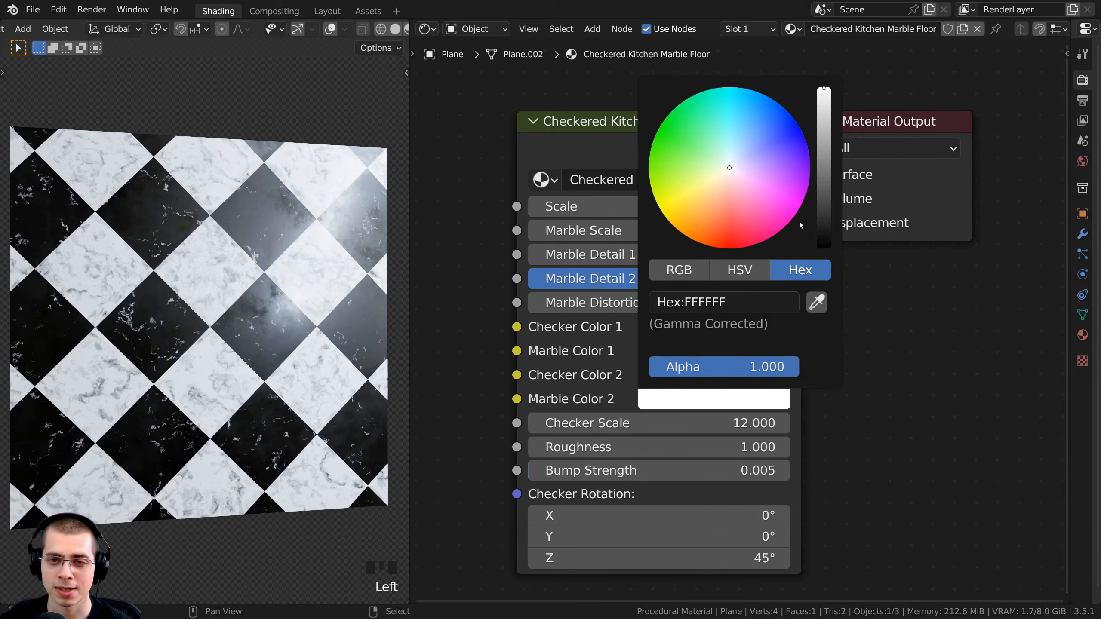
{"action": "left_click_drag", "start_coordinate": [824, 136], "coordinate": [824, 88]}
Try out different Checker Scale and Z Checker Rotation values on the group node.
{"action": "middle_click_drag", "start_coordinate": [600, 448], "coordinate": [601, 431]}
{"action": "left_click_drag", "start_coordinate": [597, 409], "coordinate": [530, 454]}
{"action": "left_click_drag", "start_coordinate": [596, 542], "coordinate": [626, 542]}
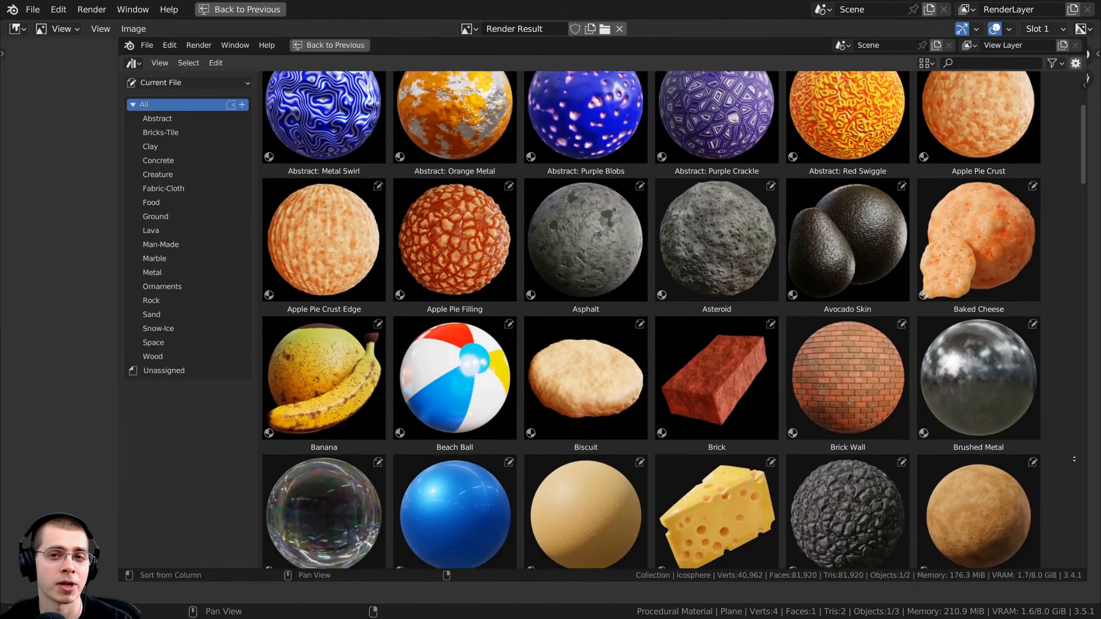
{"action": "middle_click_drag", "start_coordinate": [1074, 458], "coordinate": [1069, 73]}
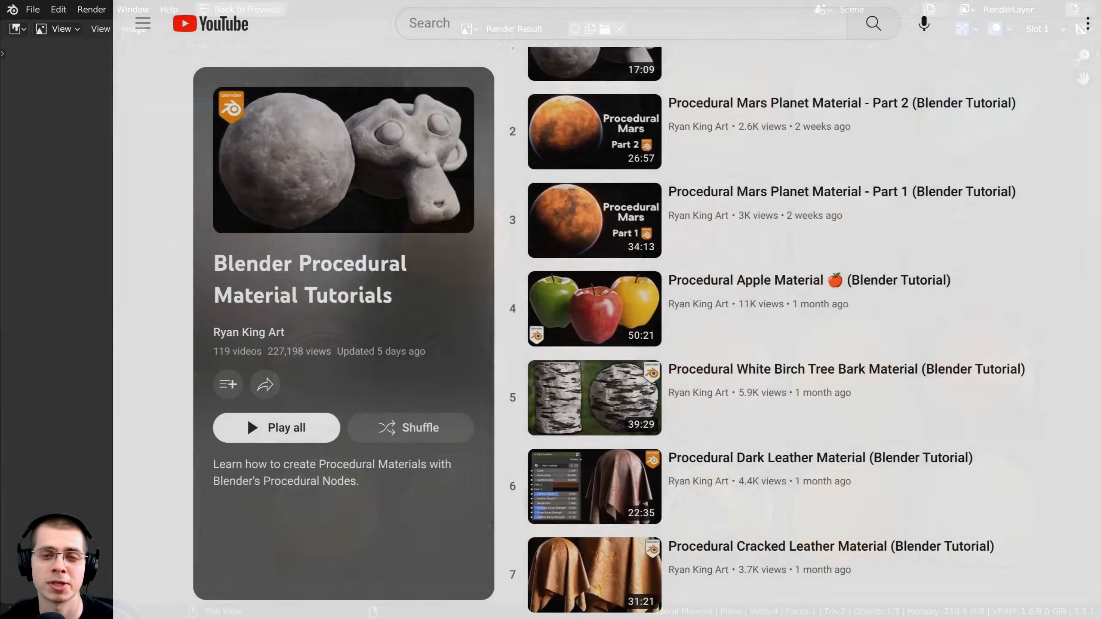
{"action": "scroll", "coordinate": [779, 329], "scroll_direction": "down", "scroll_amount": 1}
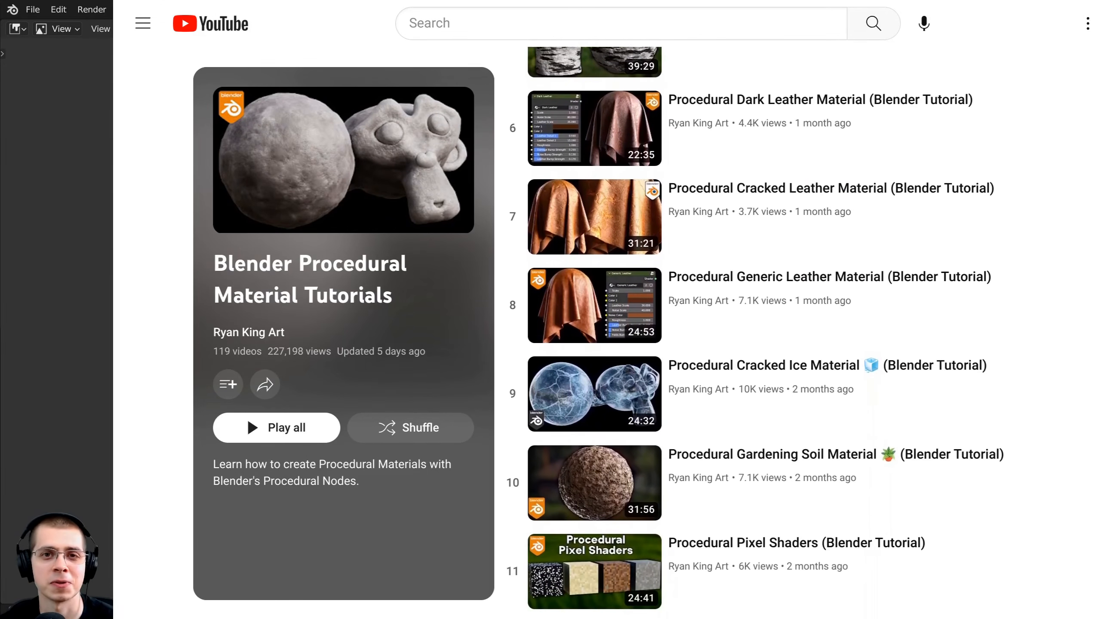
{"action": "scroll", "coordinate": [780, 330], "scroll_direction": "down", "scroll_amount": 1}
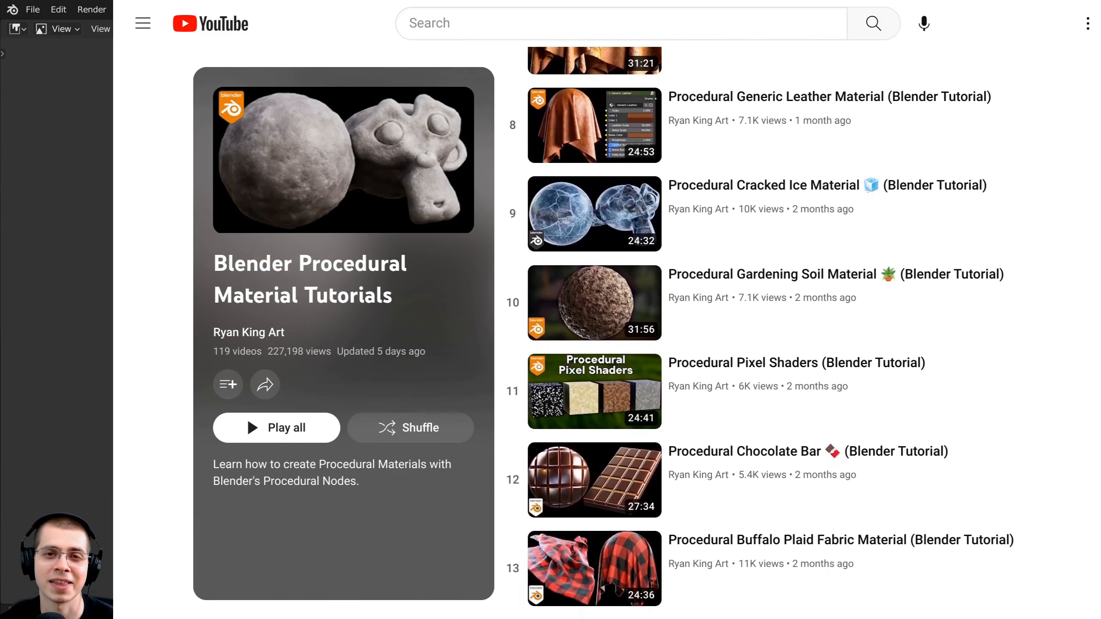